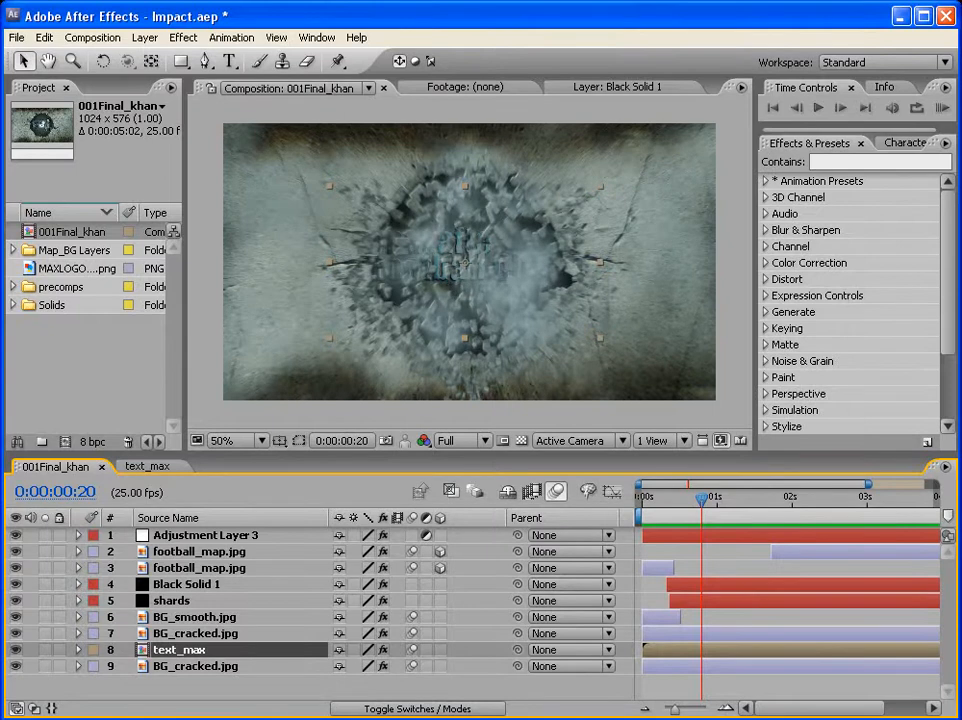
Preview the finished impact animation in the 001Final_khan composition
{"action": "left_click", "coordinate": [941, 107]}
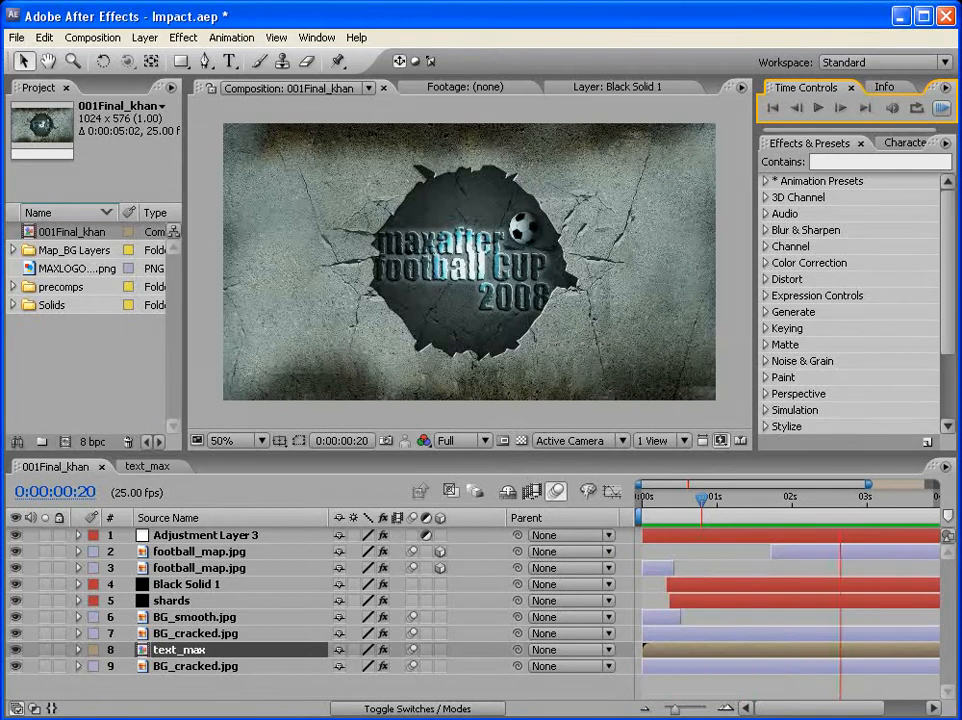
{"action": "key", "text": "space"}
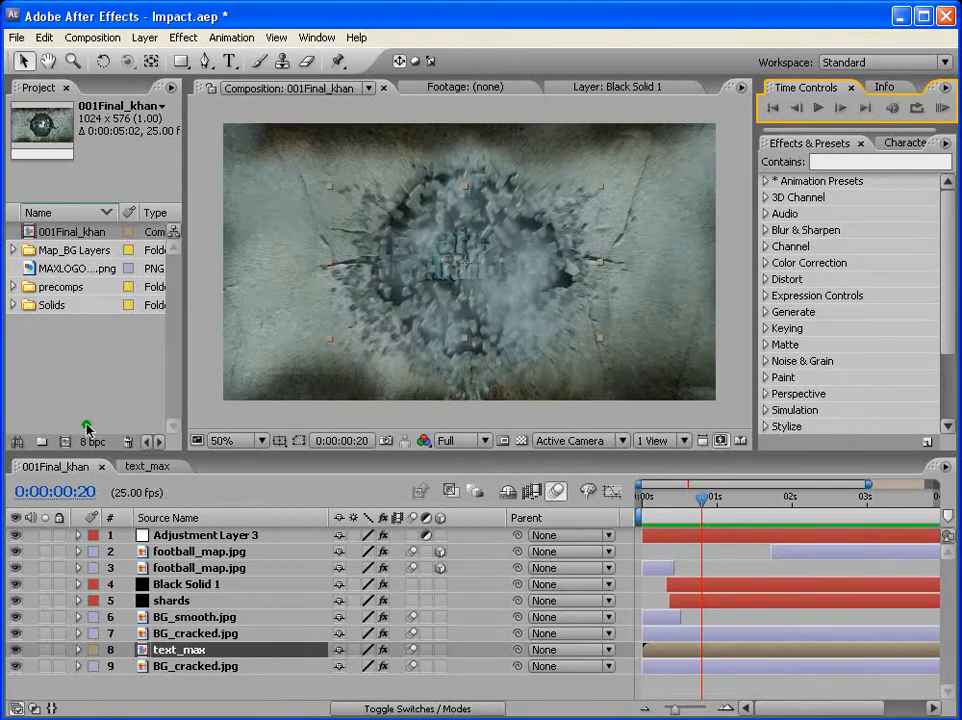
Create a composition from BG_smooth.jpg in the Map_BG Layers folder and add BG_cracked.jpg as the layer beneath it
{"action": "left_click", "coordinate": [12, 250]}
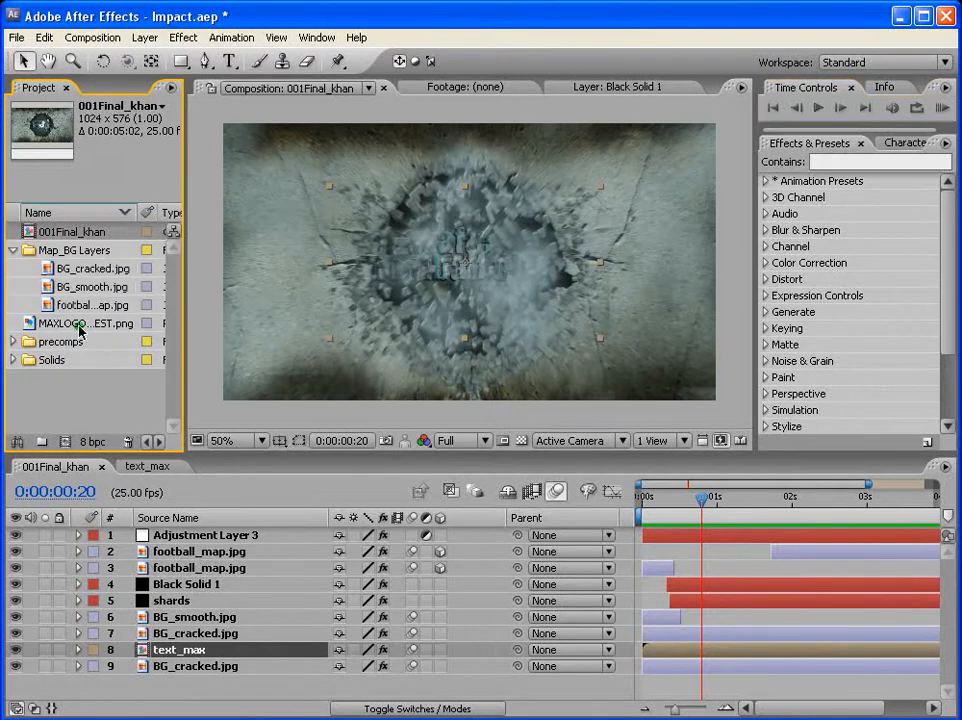
{"action": "left_click_drag", "start_coordinate": [66, 285], "coordinate": [68, 447]}
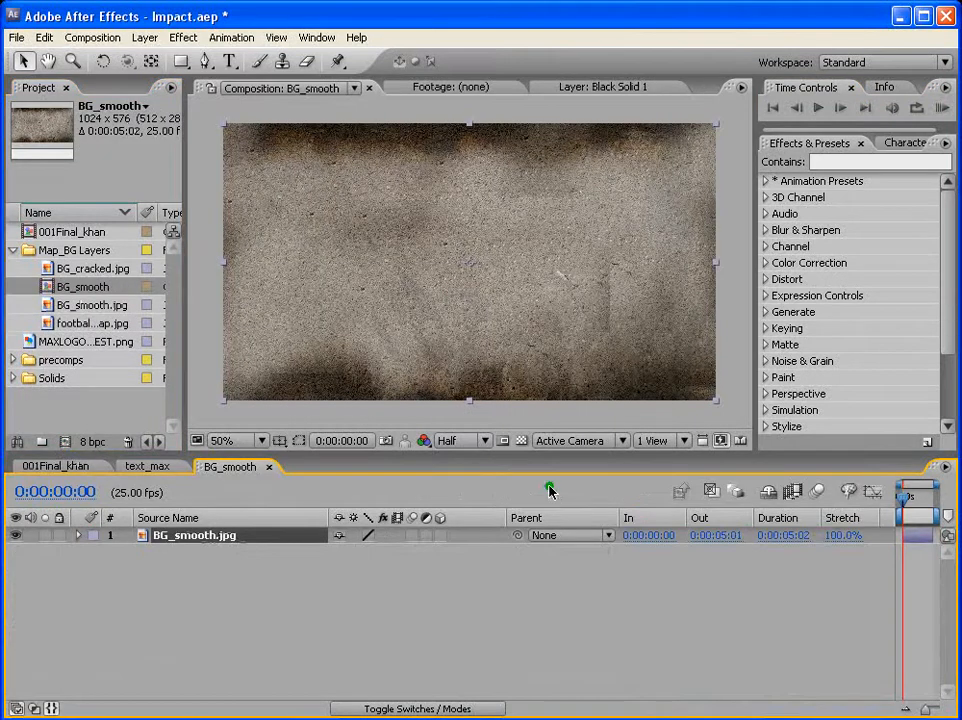
{"action": "left_click", "coordinate": [62, 270]}
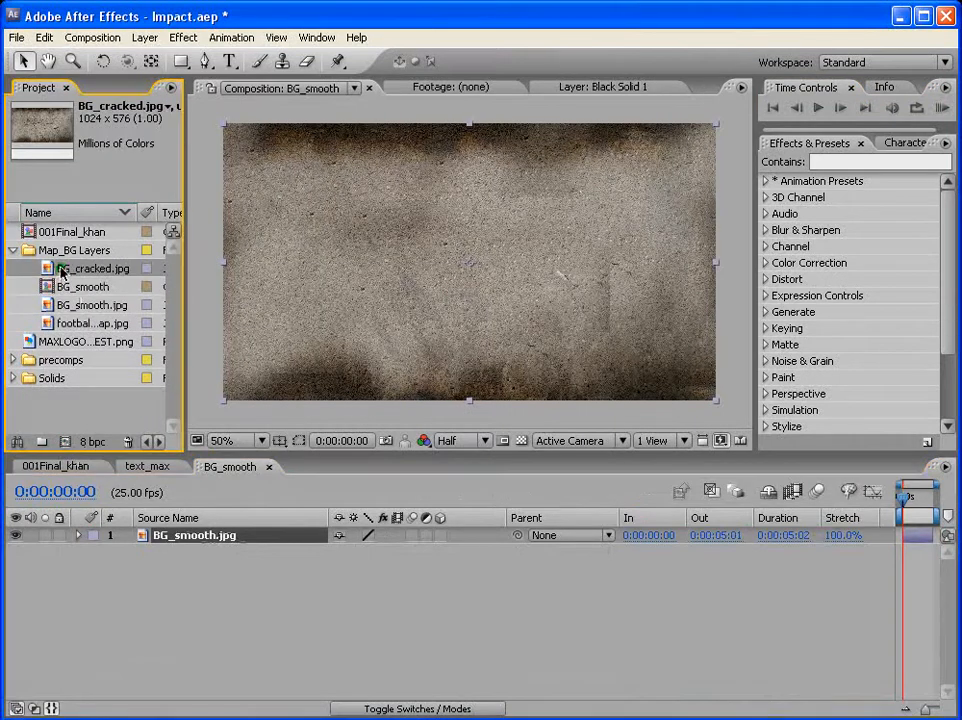
{"action": "left_click_drag", "start_coordinate": [62, 270], "coordinate": [178, 535]}
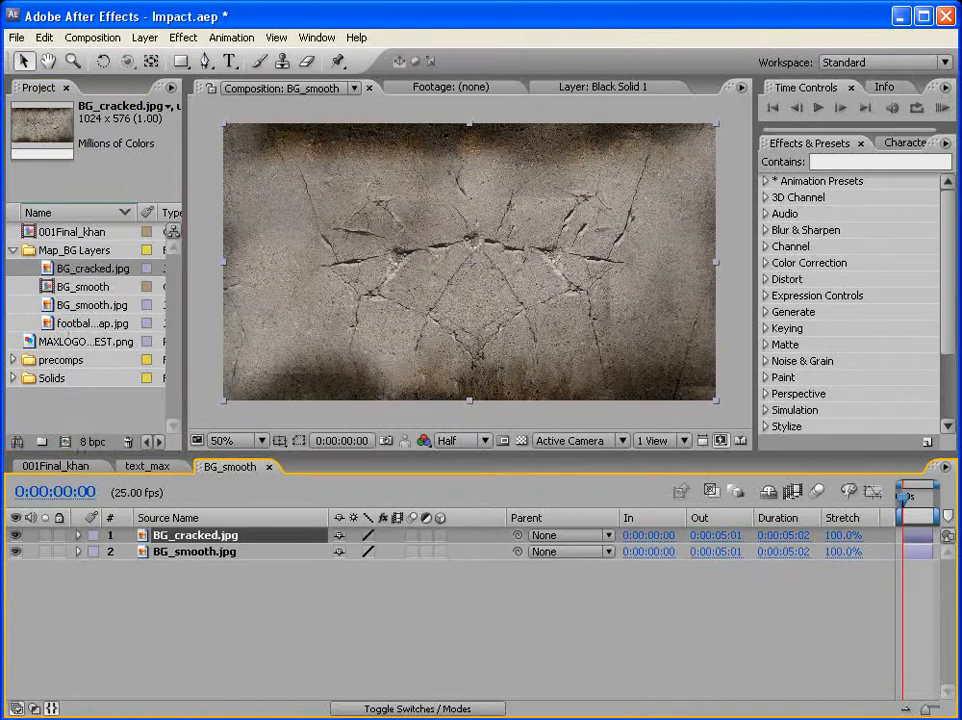
{"action": "left_click", "coordinate": [51, 708]}
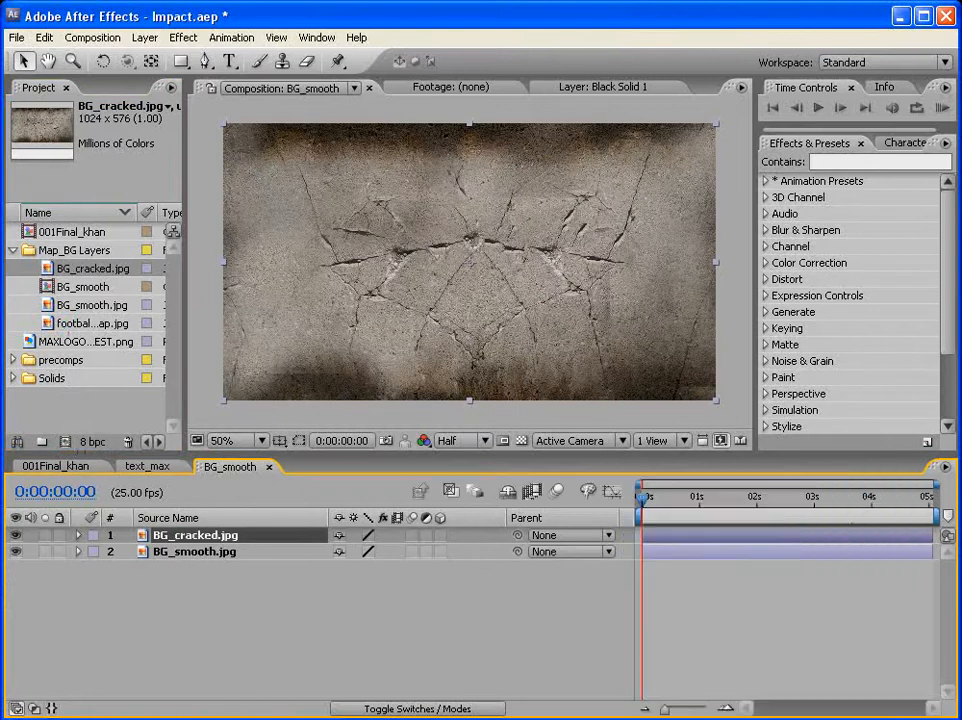
{"action": "left_click_drag", "start_coordinate": [170, 553], "coordinate": [181, 533]}
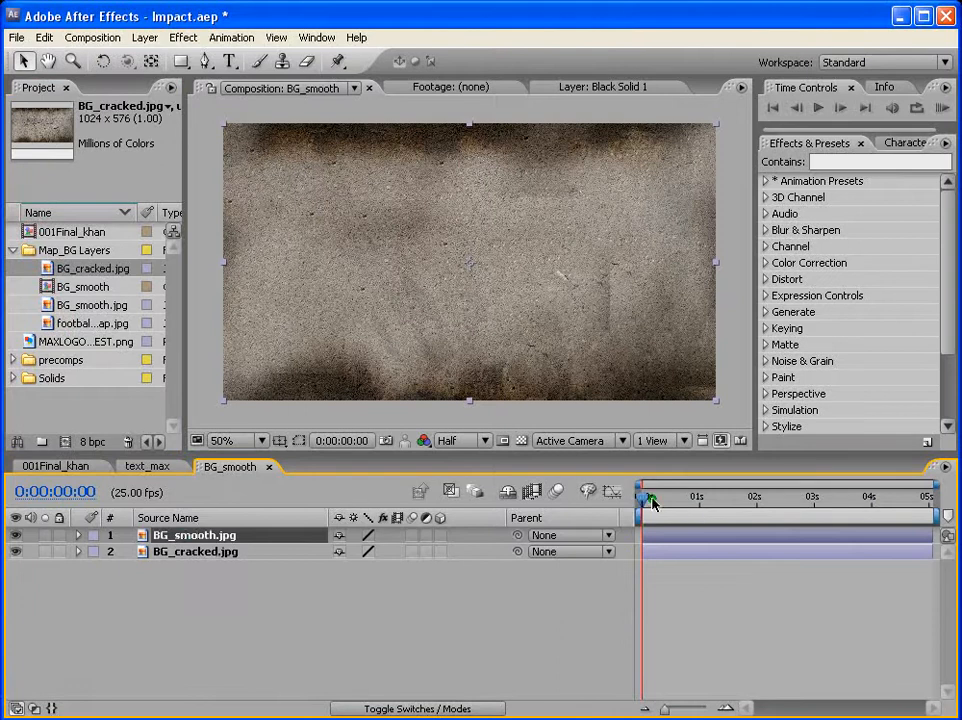
At 0:00:00:09, hide the BG_smooth.jpg layer and apply the Shatter effect to the BG_cracked.jpg layer
{"action": "left_click_drag", "start_coordinate": [654, 499], "coordinate": [662, 499]}
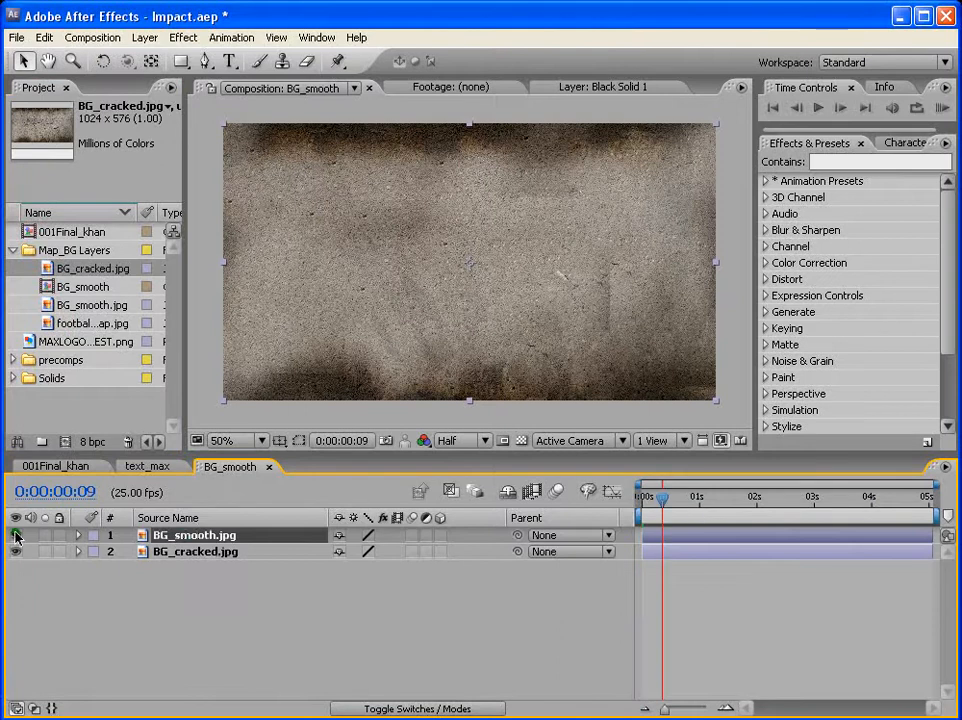
{"action": "left_click", "coordinate": [16, 537]}
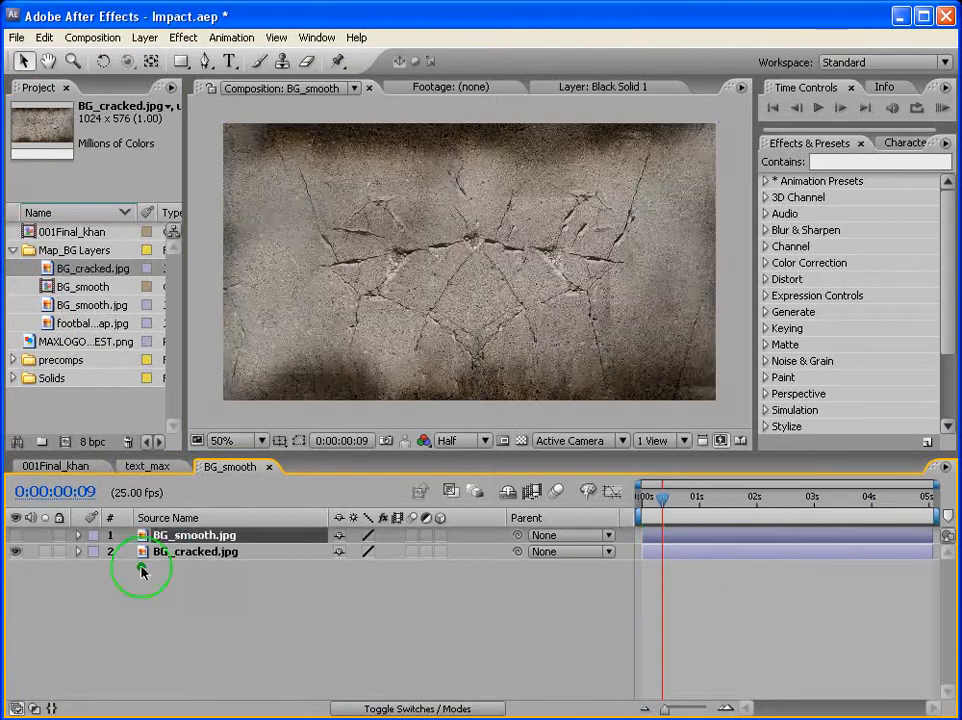
{"action": "left_click", "coordinate": [685, 551]}
{"action": "left_click", "coordinate": [887, 194]}
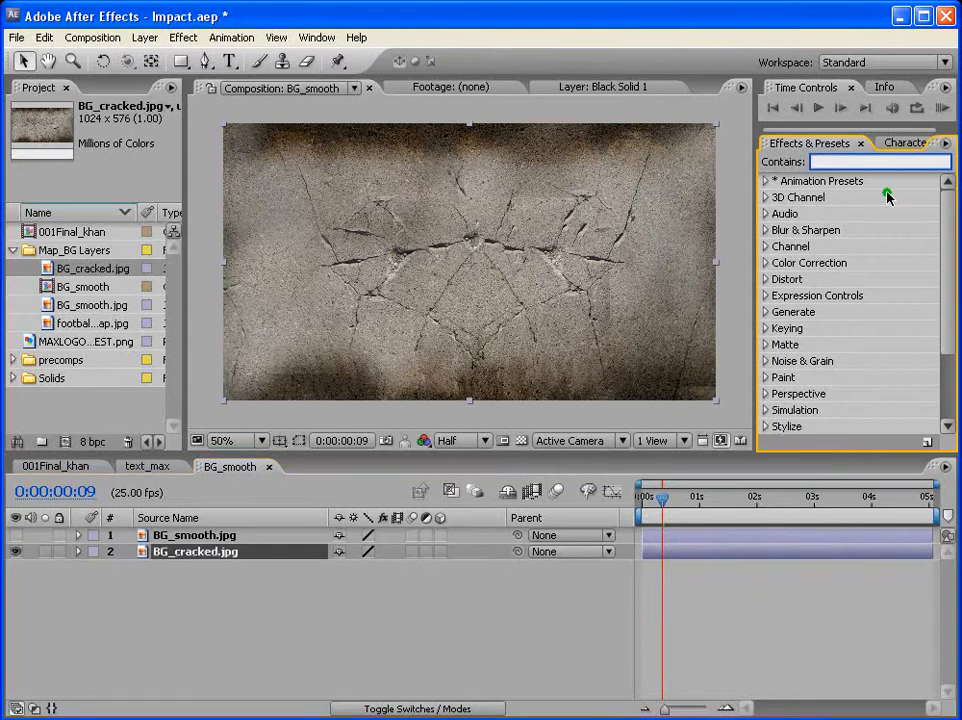
{"action": "type", "text": "shatter"}
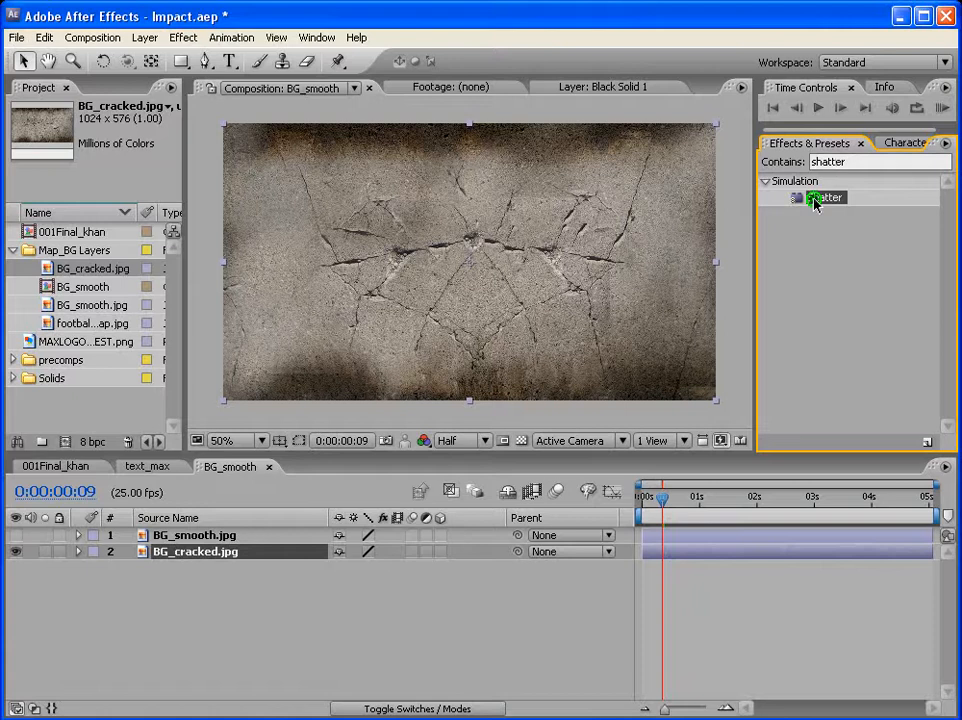
{"action": "left_click_drag", "start_coordinate": [815, 202], "coordinate": [680, 552]}
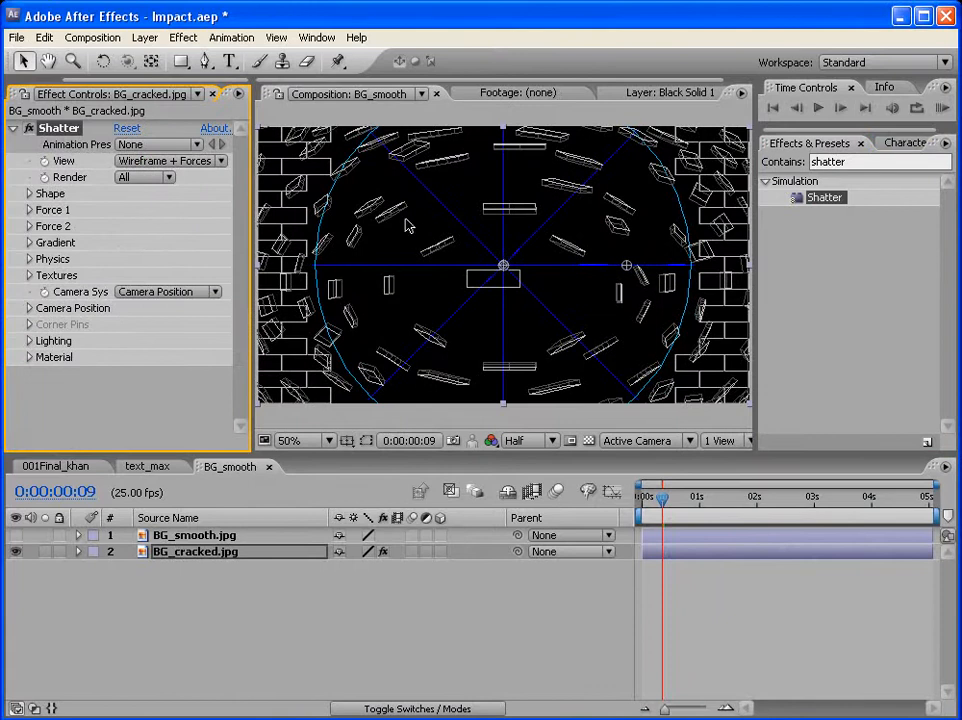
Set the Shatter view to Rendered and widen the composition viewer
{"action": "left_click", "coordinate": [224, 168]}
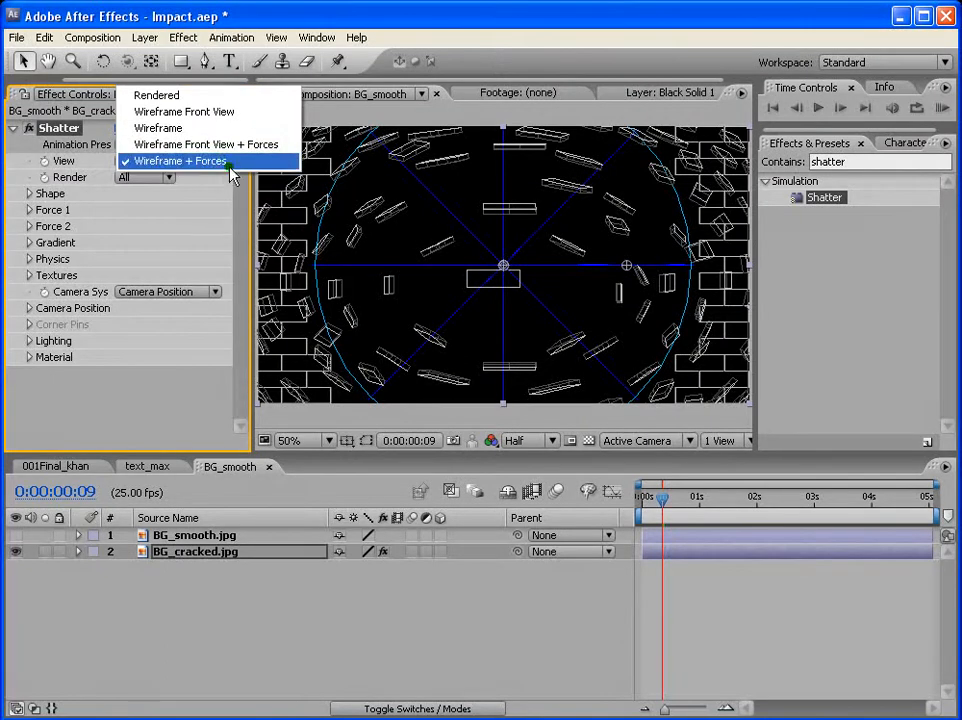
{"action": "left_click", "coordinate": [178, 97]}
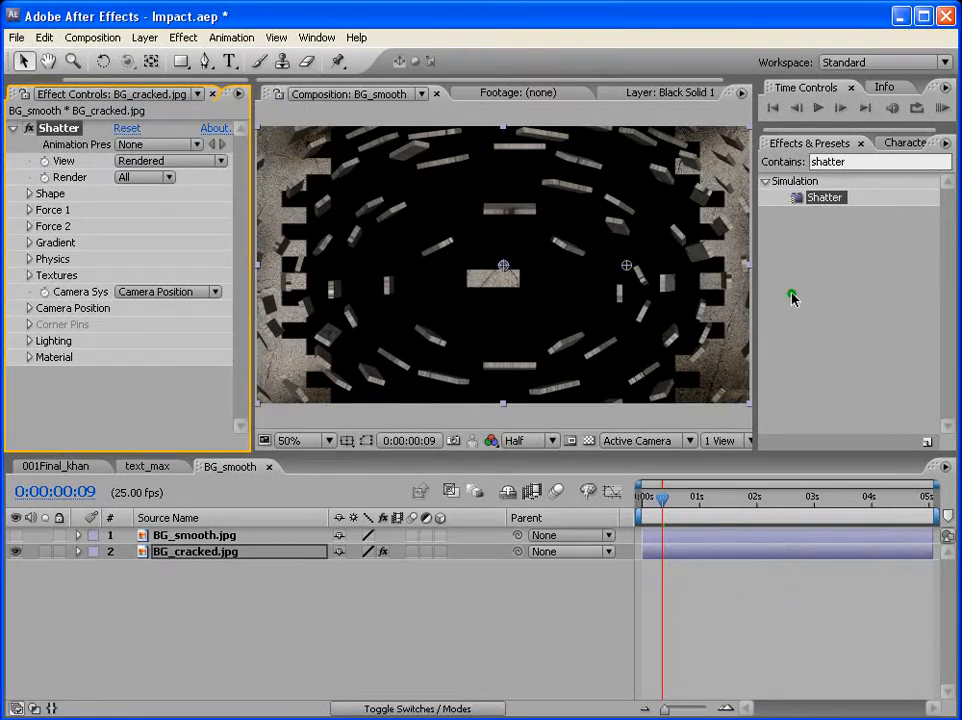
{"action": "left_click_drag", "start_coordinate": [757, 268], "coordinate": [798, 268]}
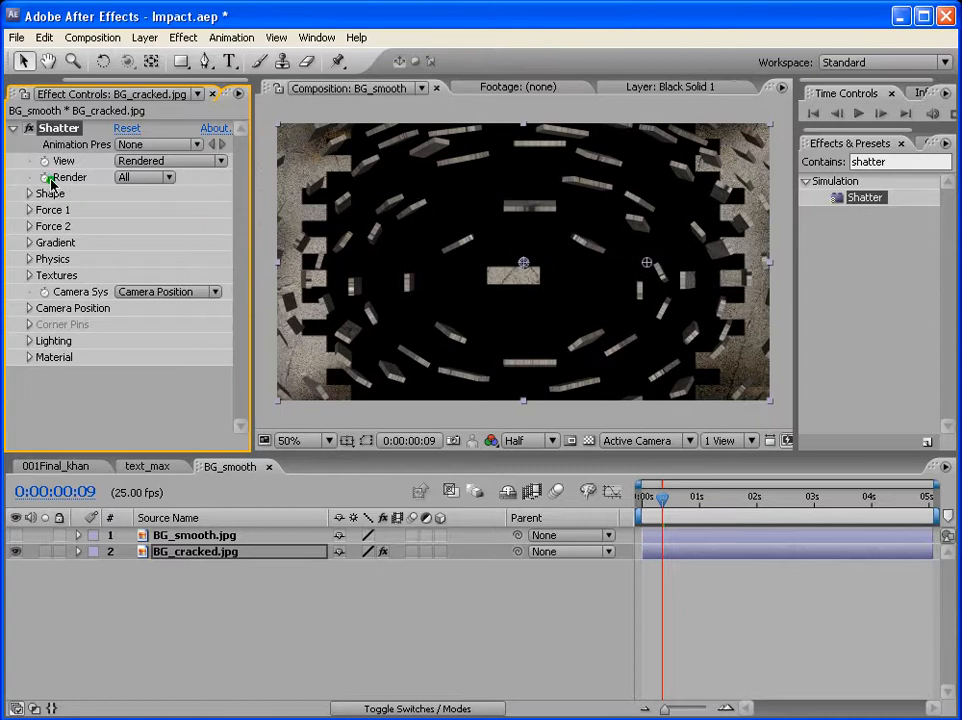
Set the Shatter shape pattern to Glass
{"action": "left_click", "coordinate": [29, 194]}
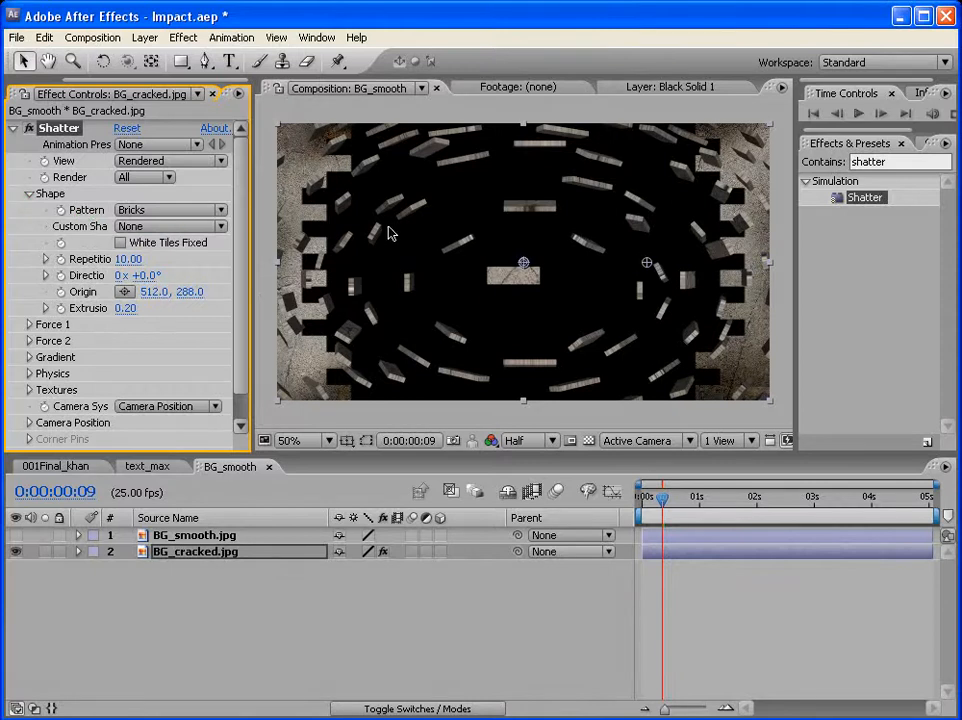
{"action": "left_click_drag", "start_coordinate": [683, 497], "coordinate": [660, 500]}
{"action": "left_click", "coordinate": [663, 502]}
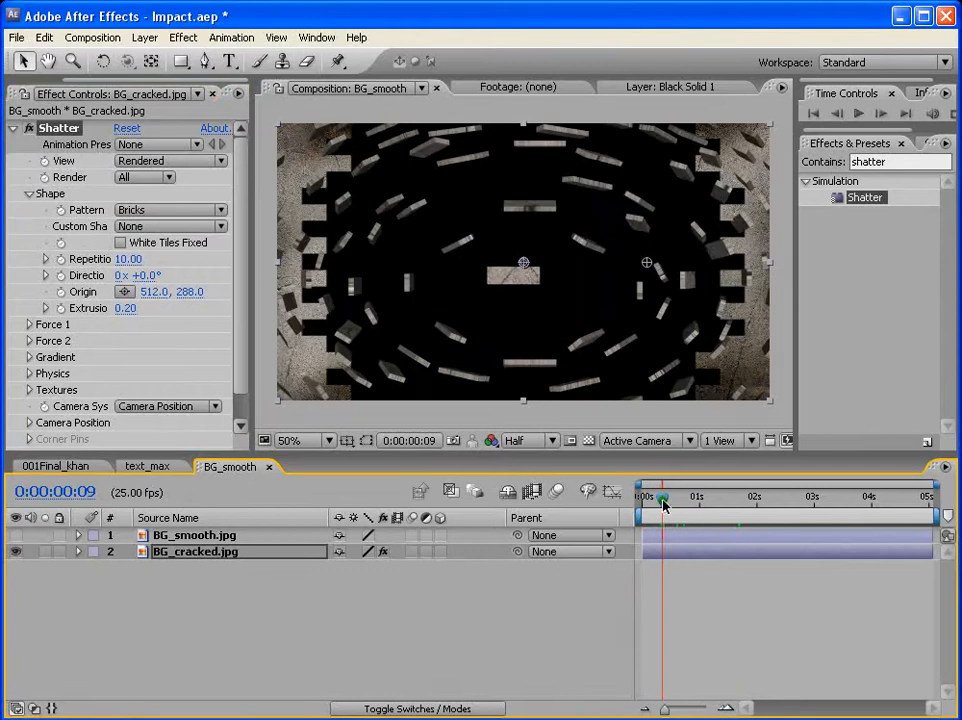
{"action": "left_click", "coordinate": [215, 209]}
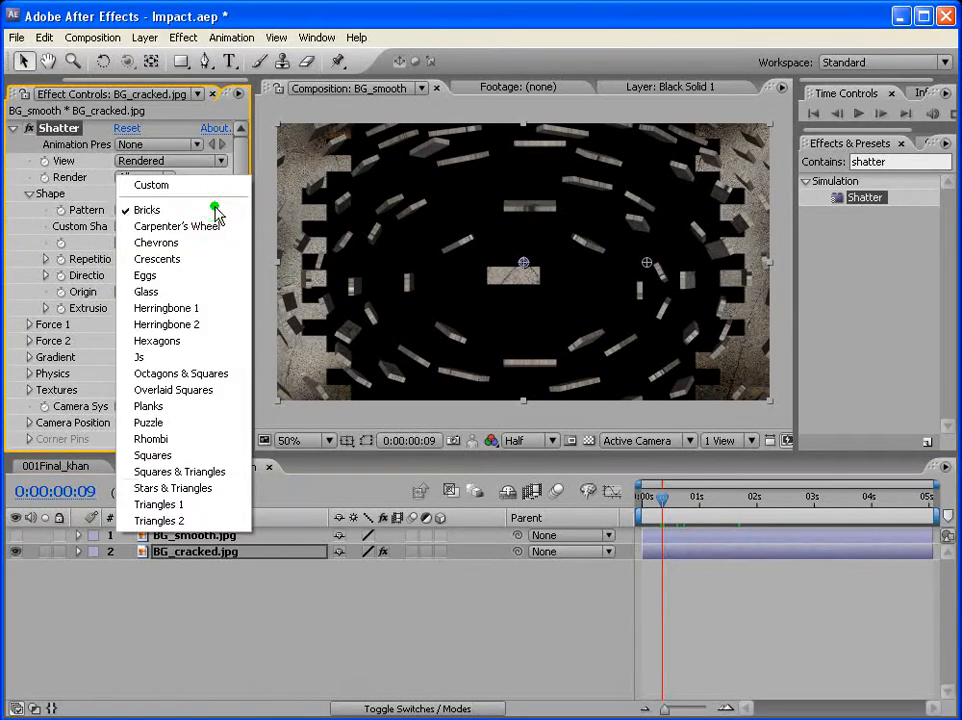
{"action": "left_click", "coordinate": [181, 293]}
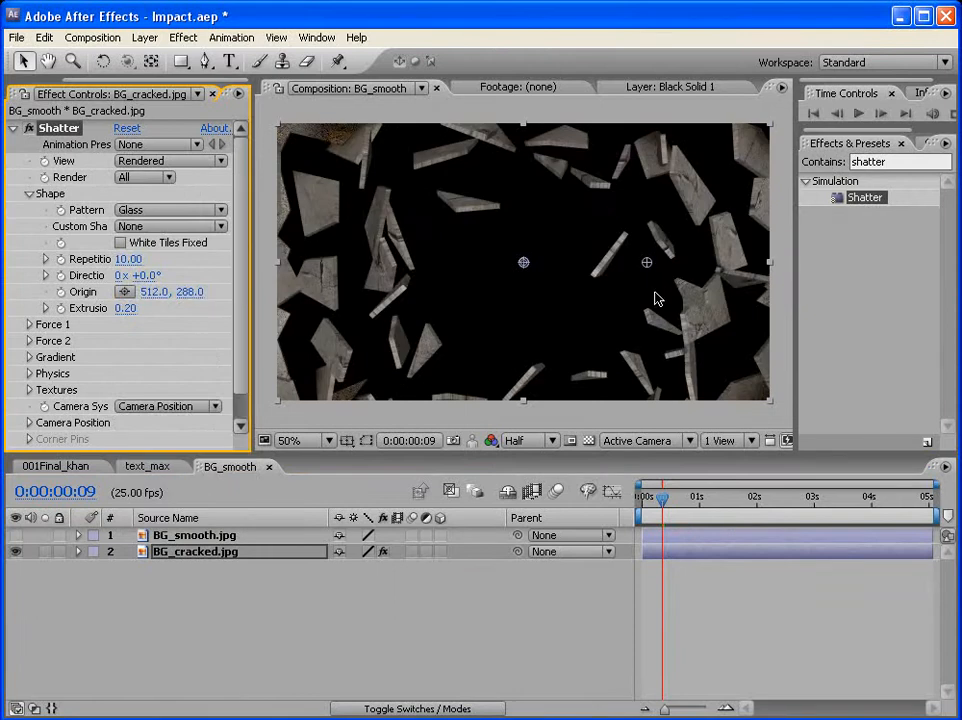
Check the shatter at 0:00:00:15 and set the shape repetitions to 68
{"action": "left_click", "coordinate": [676, 495]}
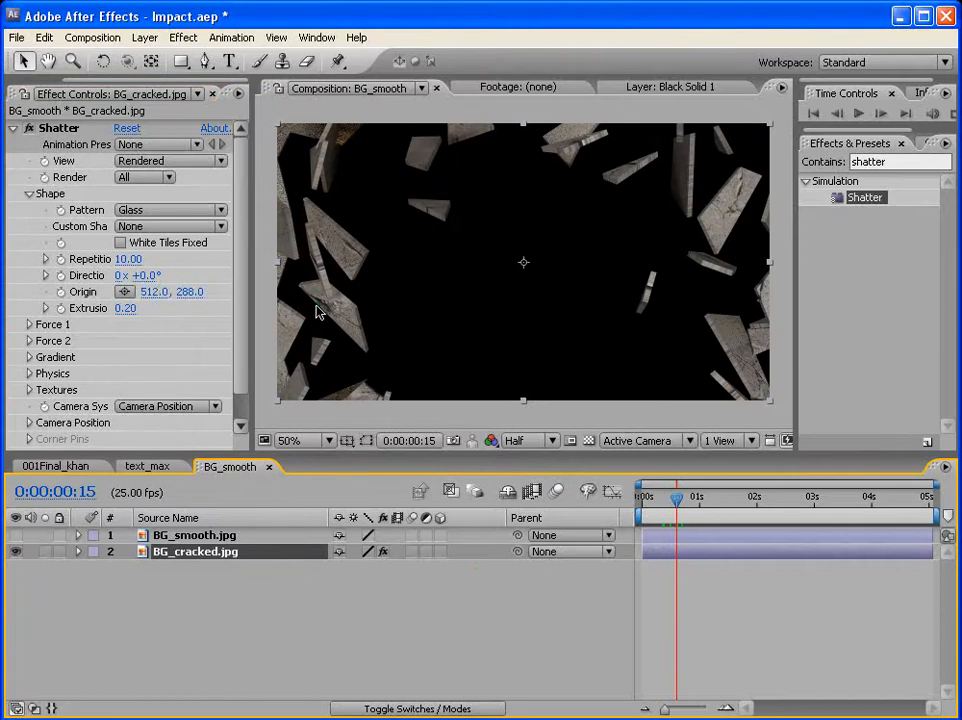
{"action": "left_click", "coordinate": [127, 262]}
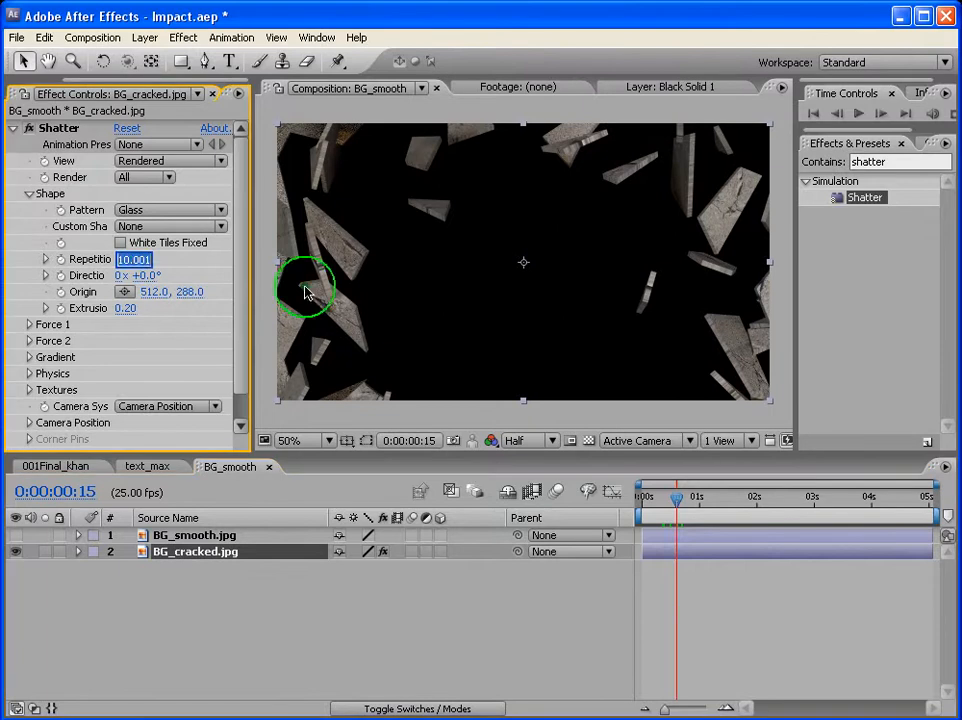
{"action": "type", "text": "68"}
{"action": "key", "text": "Return"}
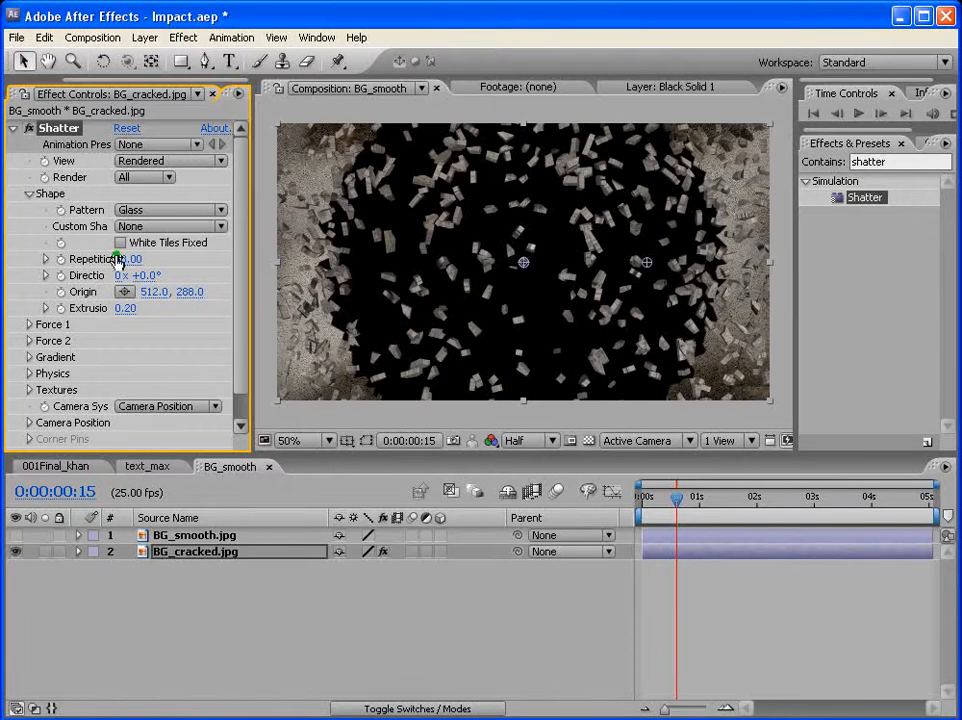
Set the strength of Shatter's Force 1 to 2 and check the explosion between 0:00:00:10 and 0:00:00:16
{"action": "scroll", "coordinate": [236, 305], "scroll_direction": "down", "scroll_amount": 2}
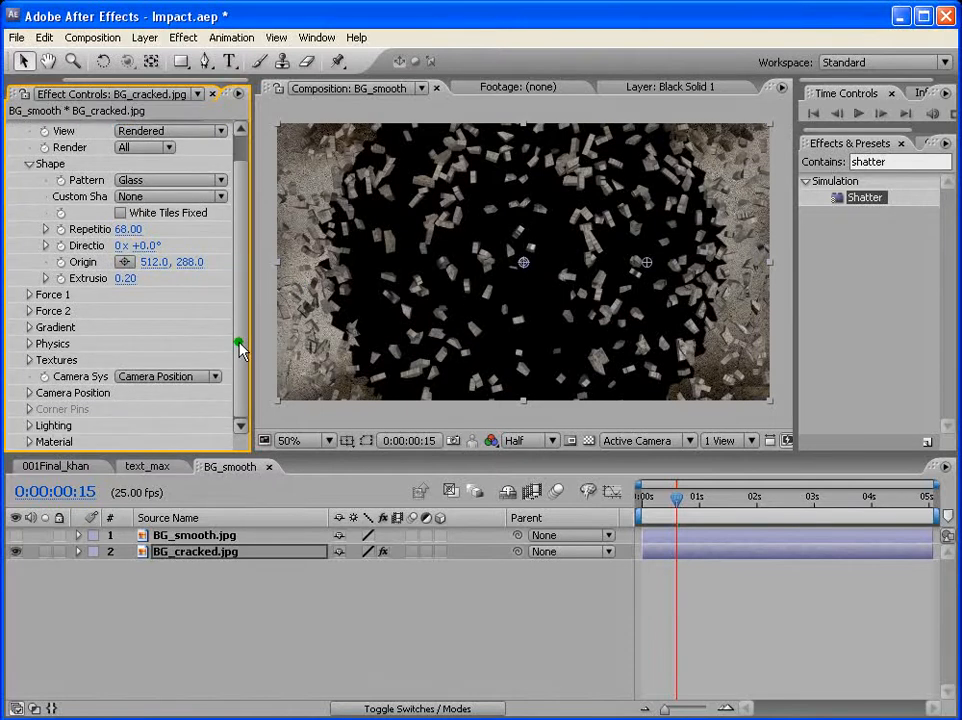
{"action": "left_click", "coordinate": [28, 295]}
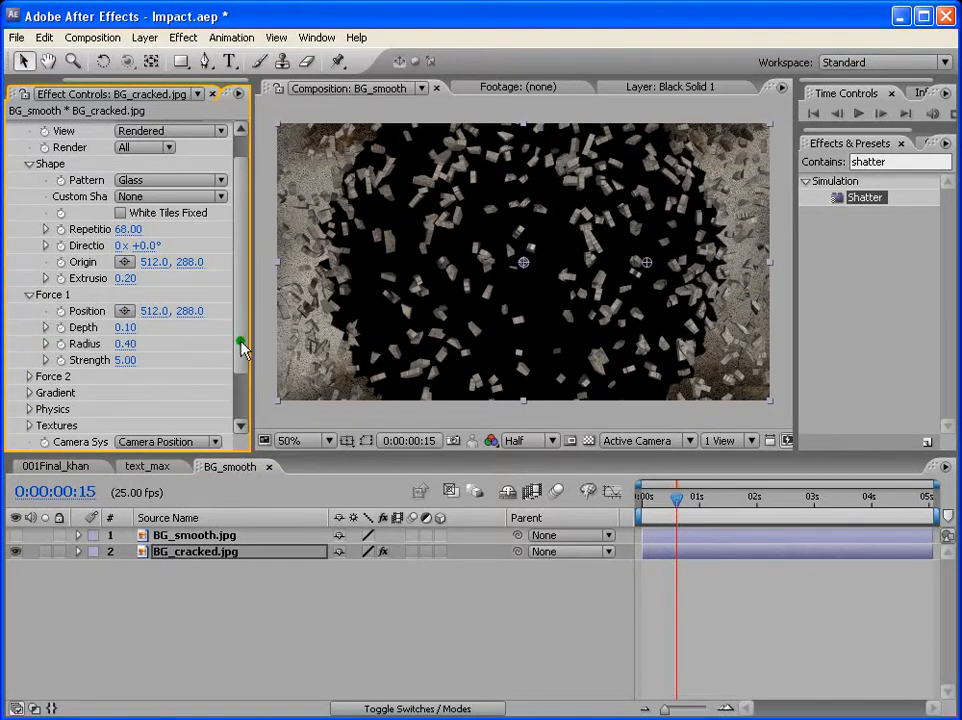
{"action": "scroll", "coordinate": [238, 350], "scroll_direction": "down", "scroll_amount": 3}
{"action": "left_click", "coordinate": [124, 309]}
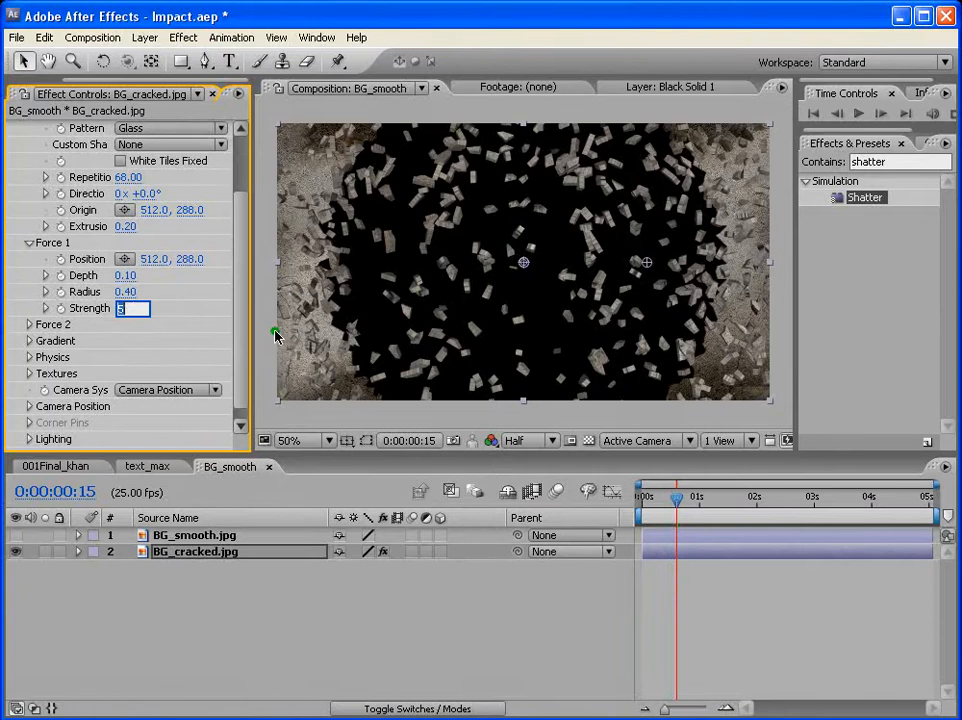
{"action": "type", "text": "2"}
{"action": "key", "text": "Return"}
{"action": "left_click", "coordinate": [666, 509]}
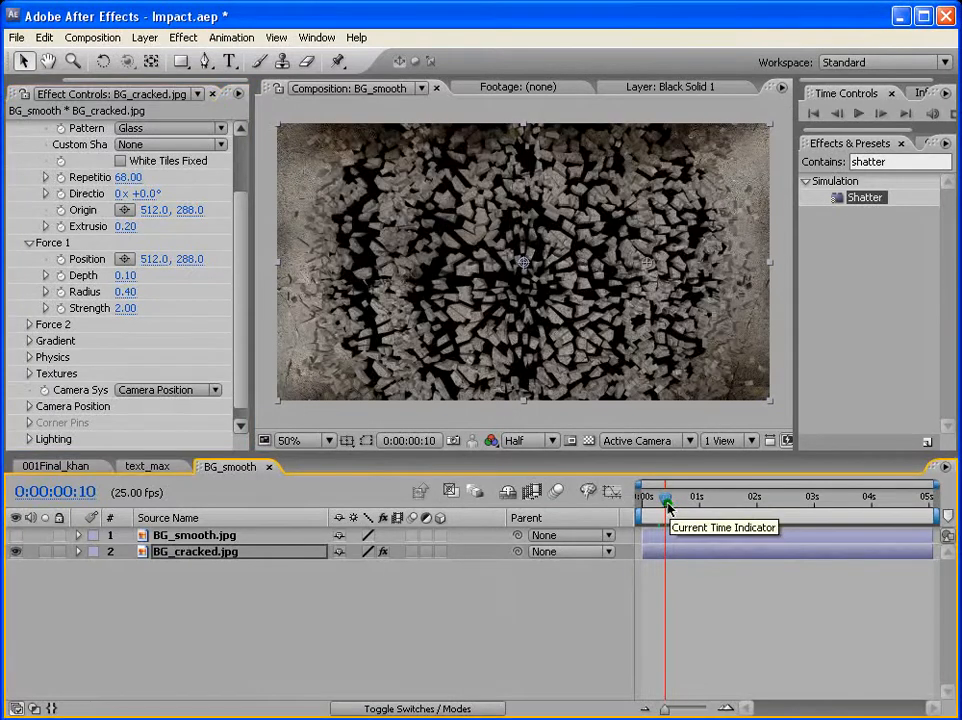
{"action": "left_click_drag", "start_coordinate": [667, 509], "coordinate": [679, 509]}
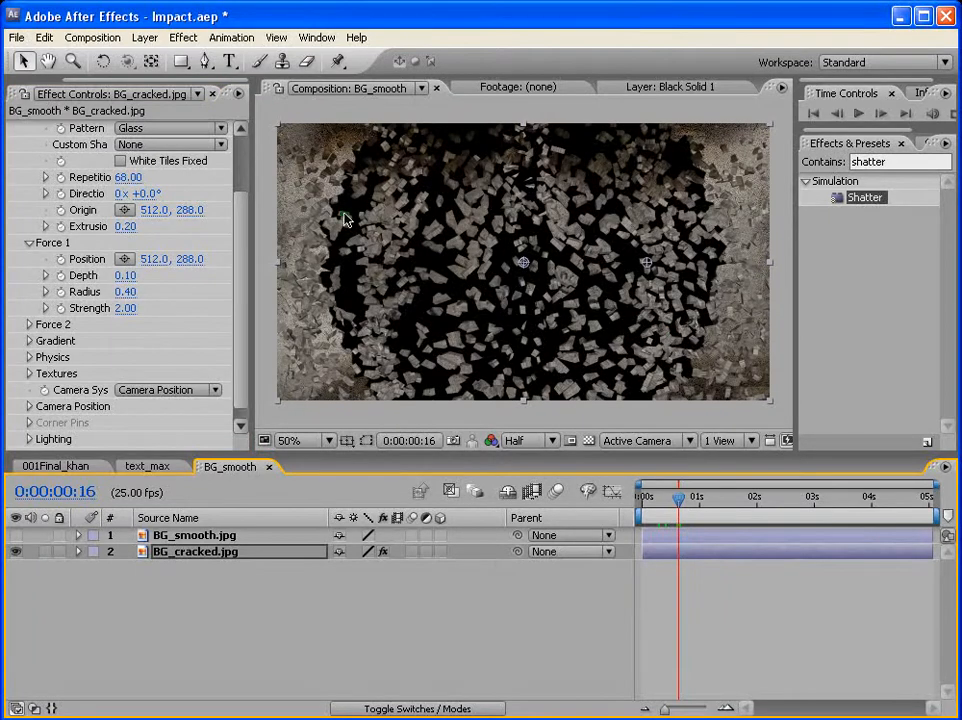
Set the Force 1 radius to 0 and start keyframing it at 0:00:00:15
{"action": "left_click", "coordinate": [126, 292]}
{"action": "type", "text": "0"}
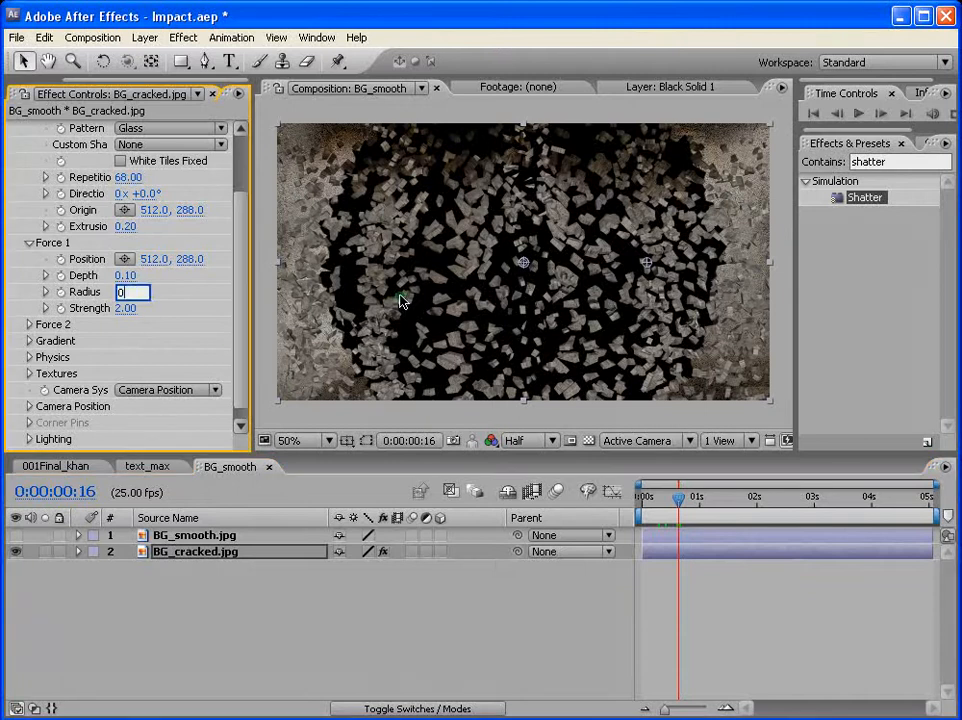
{"action": "key", "text": "Return"}
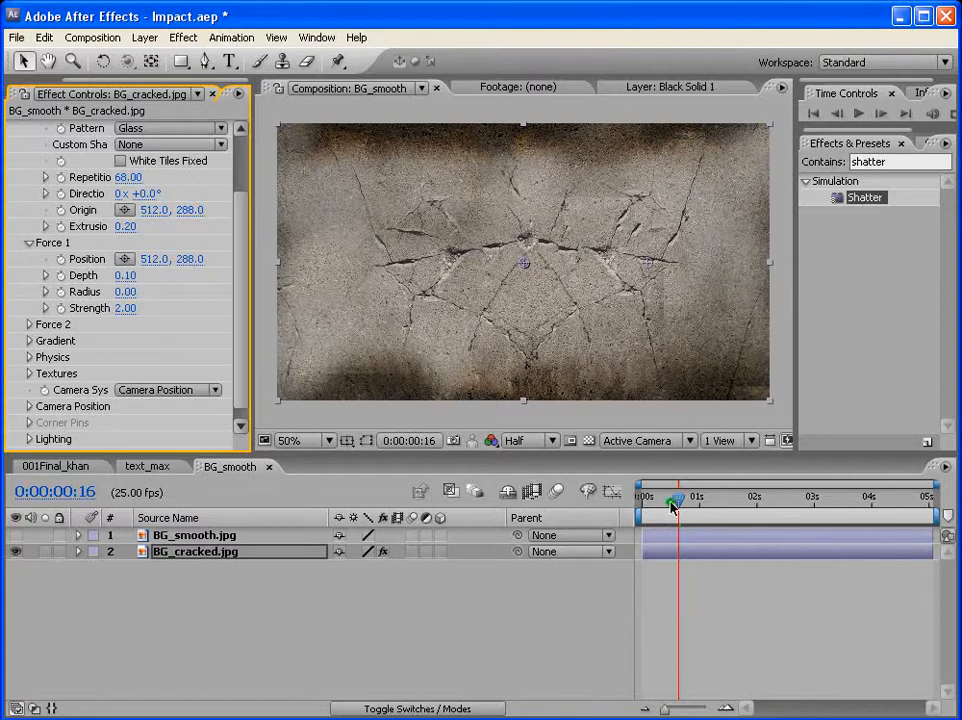
{"action": "left_click_drag", "start_coordinate": [672, 507], "coordinate": [676, 507]}
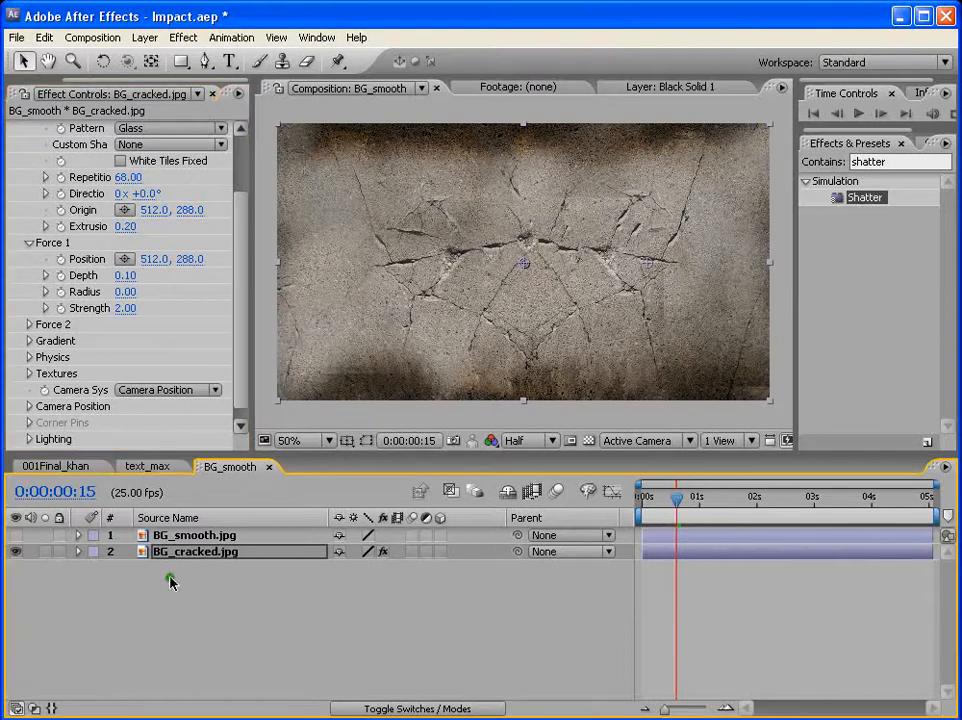
{"action": "left_click", "coordinate": [61, 292]}
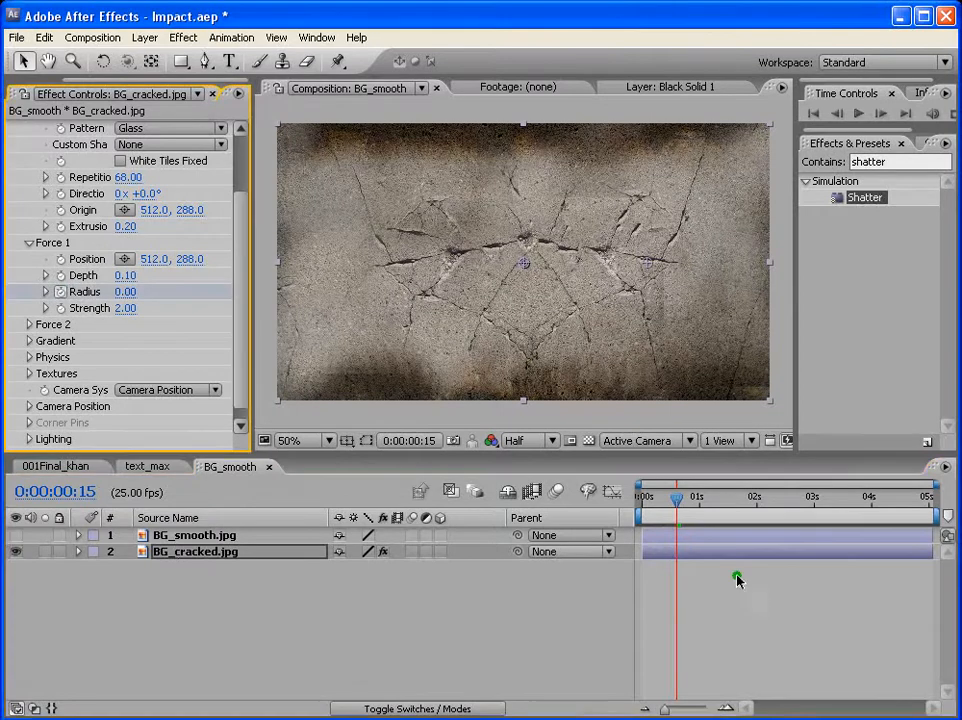
Reveal the keyframed properties of BG_cracked.jpg, set Shatter's Force 1 radius to 0.2 at 0:00:01:10 and check 0:00:01:12
{"action": "left_click", "coordinate": [677, 554]}
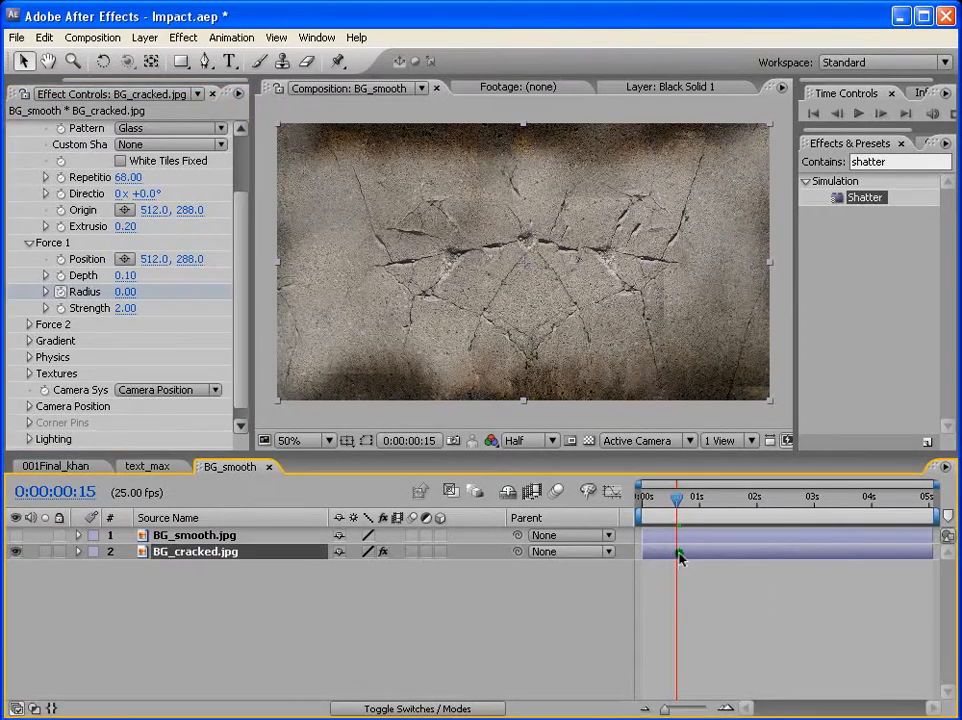
{"action": "key", "text": "u"}
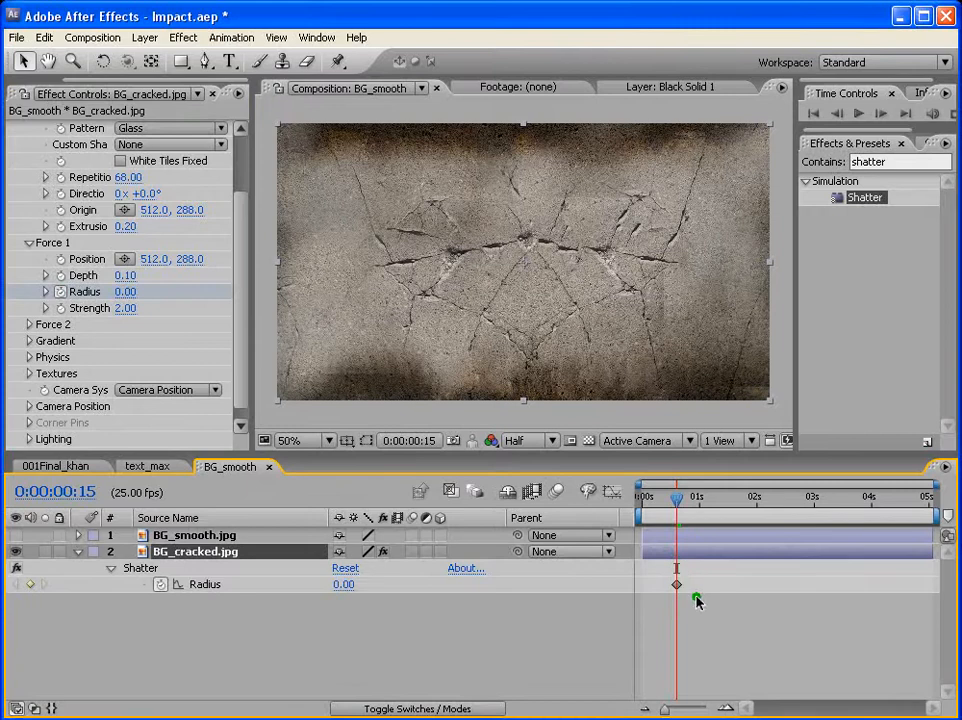
{"action": "left_click", "coordinate": [711, 510]}
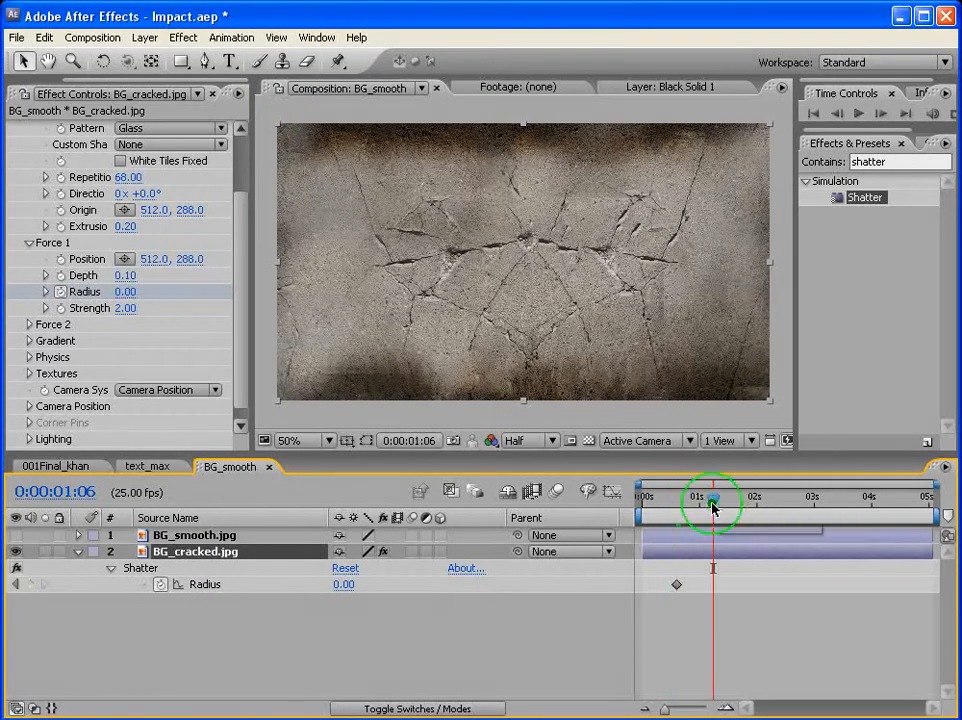
{"action": "left_click_drag", "start_coordinate": [713, 505], "coordinate": [721, 507]}
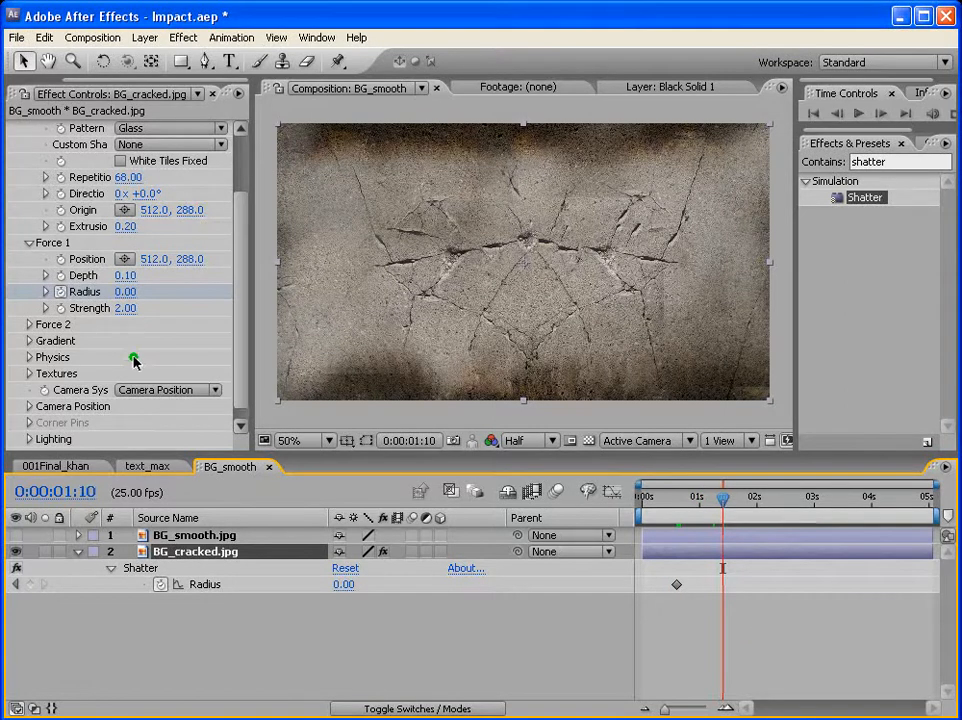
{"action": "left_click", "coordinate": [124, 292]}
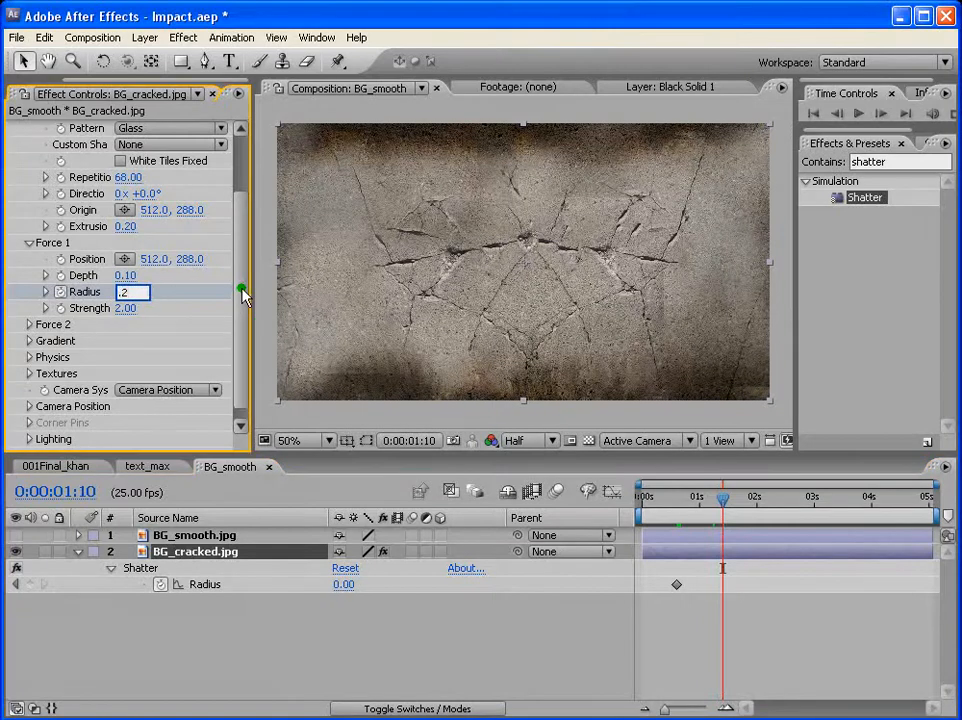
{"action": "key", "text": "Return"}
{"action": "key", "text": "Page_Down"}
{"action": "key", "text": "Page_Down"}
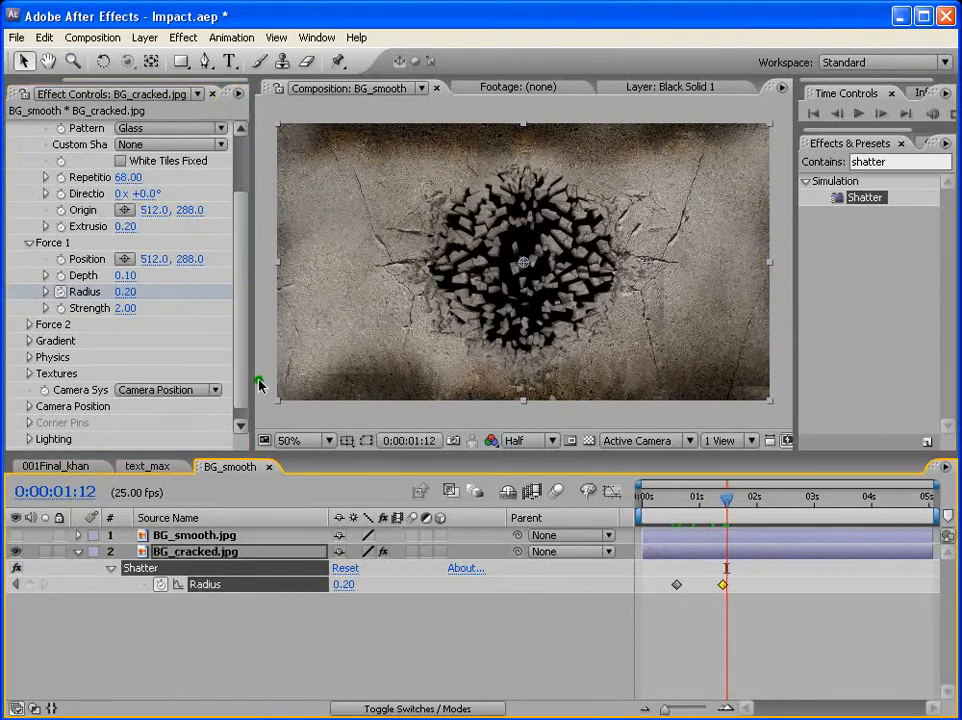
Look into Shatter's Force 2 settings and expand its Physics settings
{"action": "left_click", "coordinate": [247, 358]}
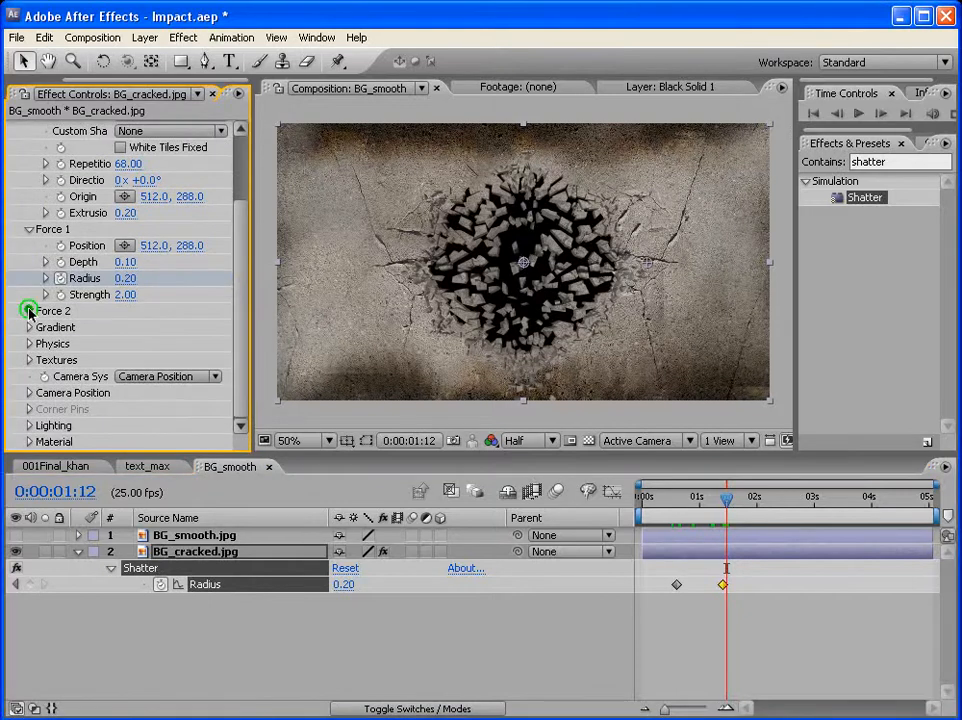
{"action": "left_click", "coordinate": [29, 311]}
{"action": "left_click", "coordinate": [29, 311]}
{"action": "left_click", "coordinate": [29, 344]}
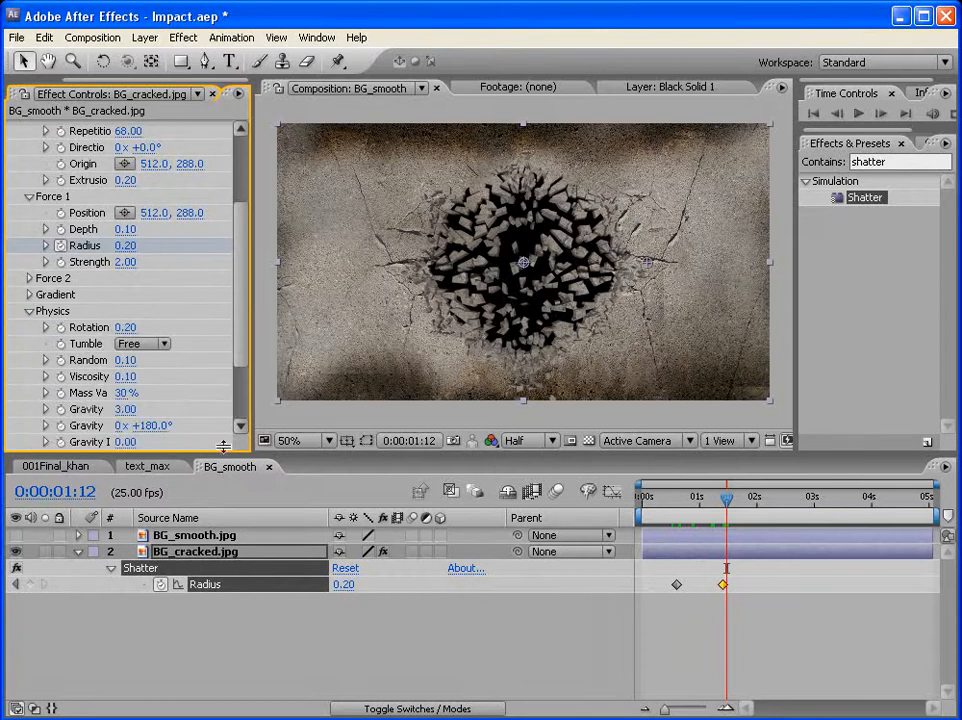
{"action": "left_click_drag", "start_coordinate": [244, 337], "coordinate": [237, 383]}
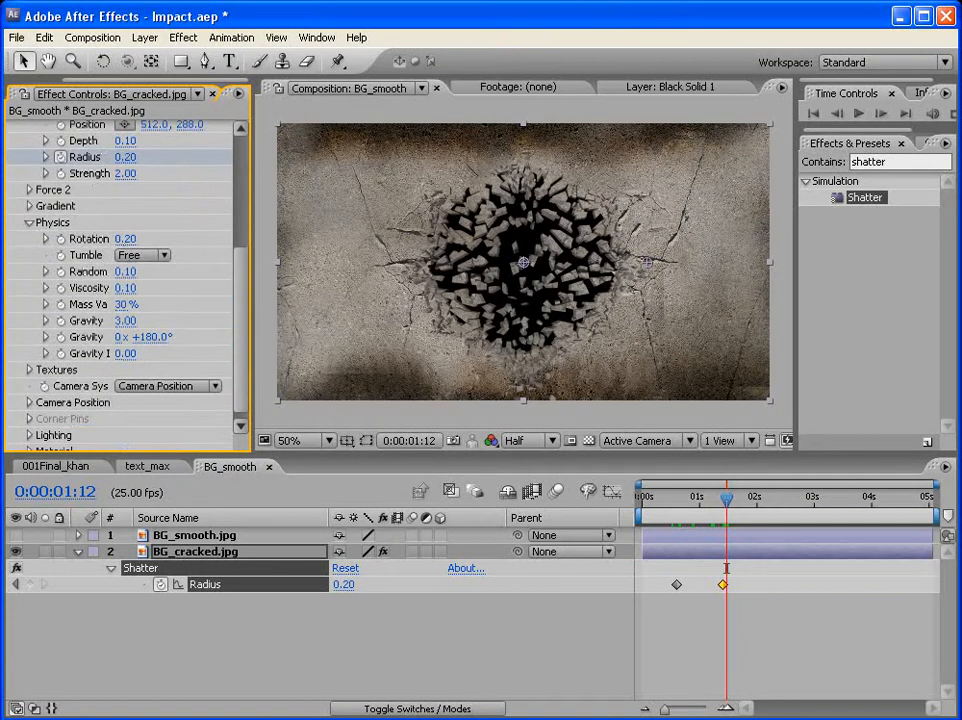
Make room for the full playback controls, RAM-preview the shatter animation and scrub through it to 0:00:01:10
{"action": "left_click_drag", "start_coordinate": [798, 105], "coordinate": [752, 110]}
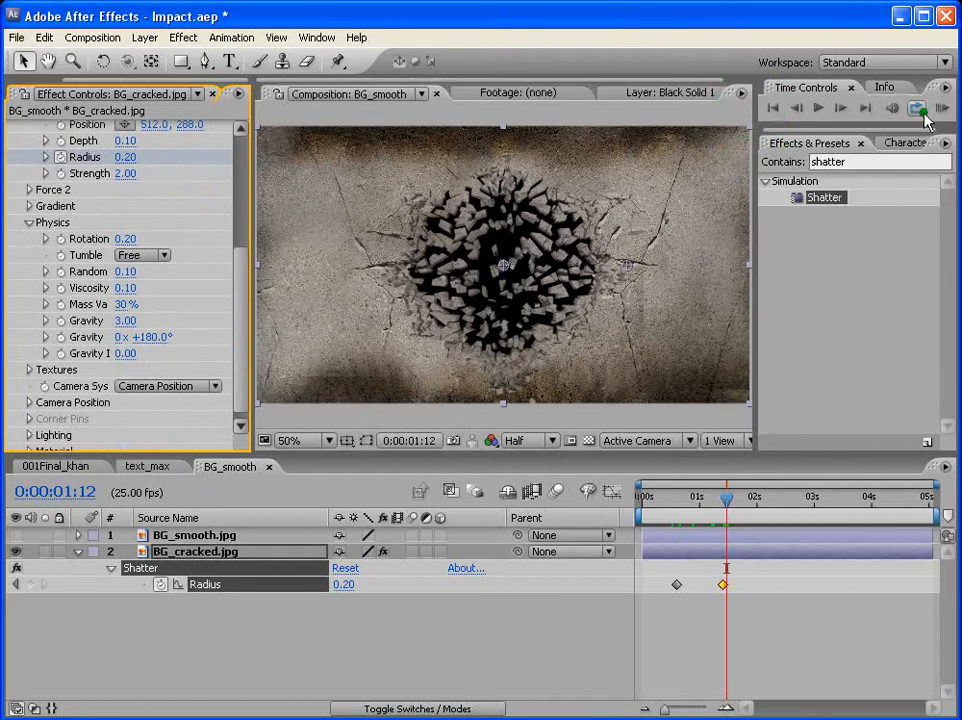
{"action": "left_click", "coordinate": [941, 108]}
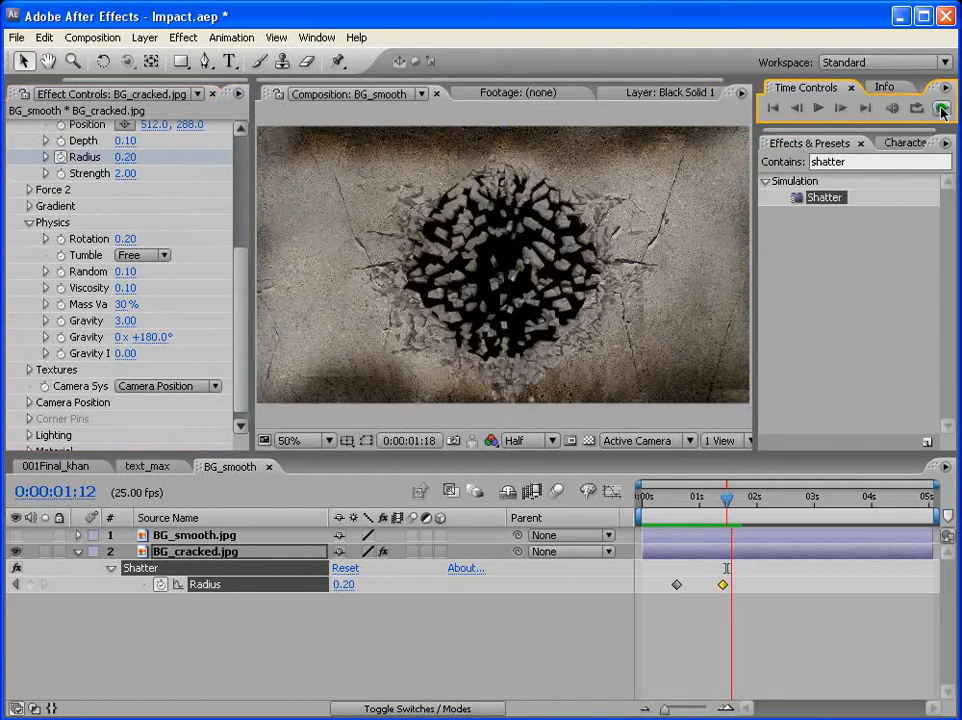
{"action": "left_click", "coordinate": [614, 664]}
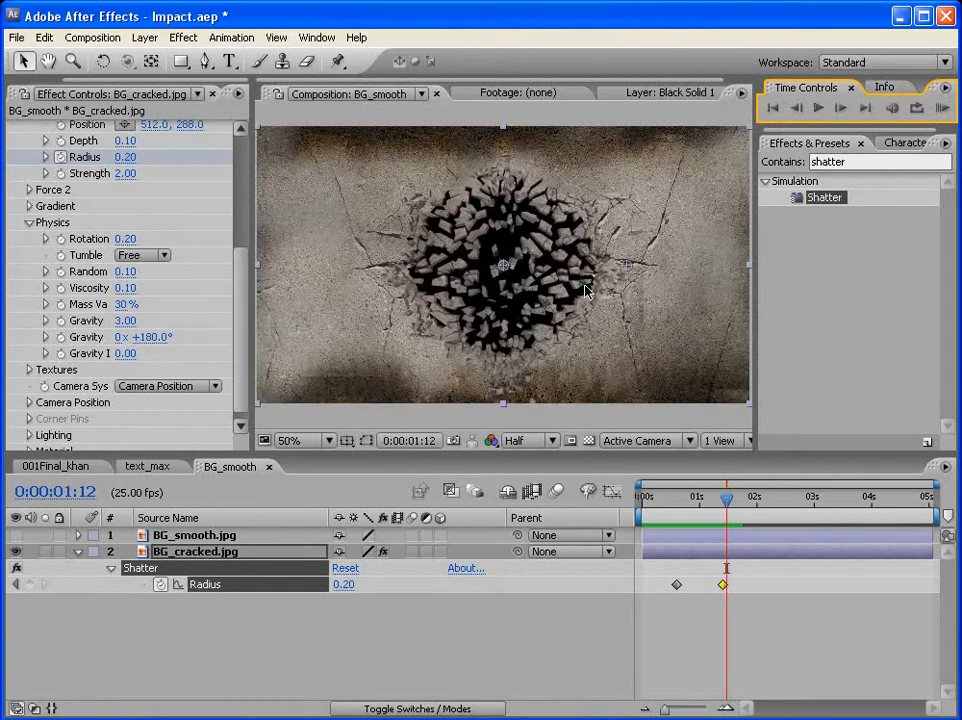
{"action": "left_click", "coordinate": [684, 503]}
{"action": "left_click_drag", "start_coordinate": [684, 505], "coordinate": [721, 499]}
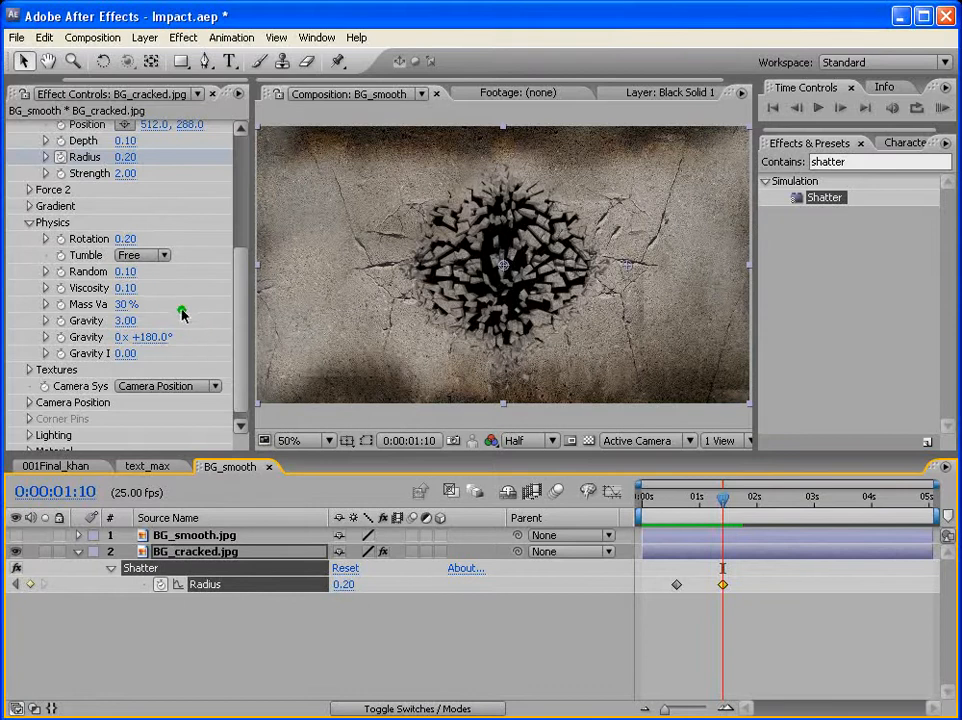
Set Shatter's physics rotation speed to 0.5 and RAM-preview the tumbling pieces
{"action": "left_click", "coordinate": [126, 239]}
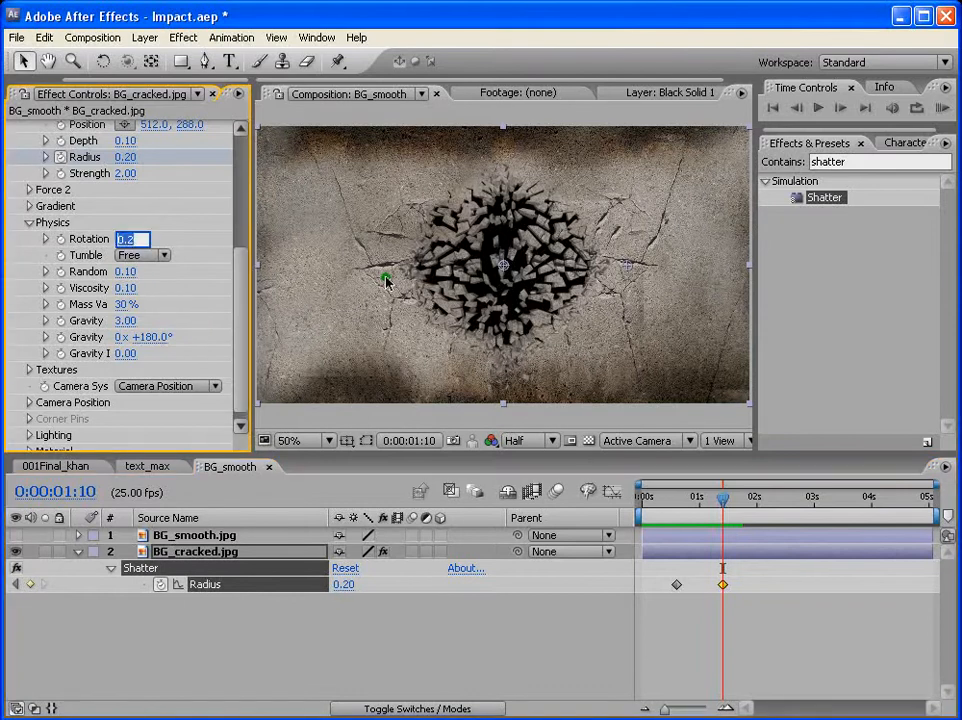
{"action": "key", "text": "Return"}
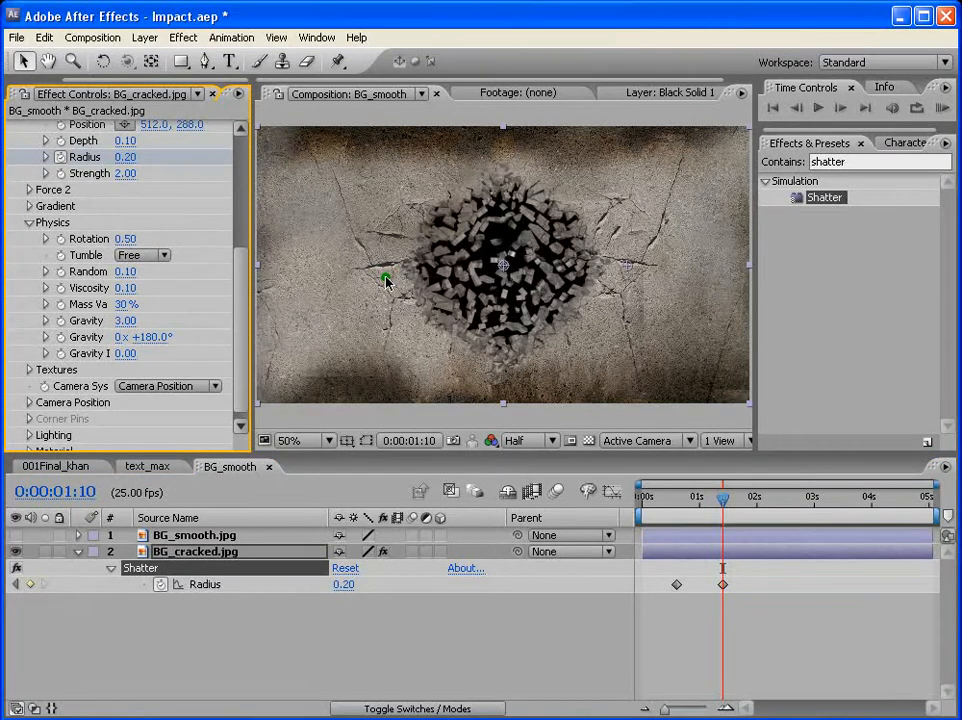
{"action": "left_click", "coordinate": [943, 107]}
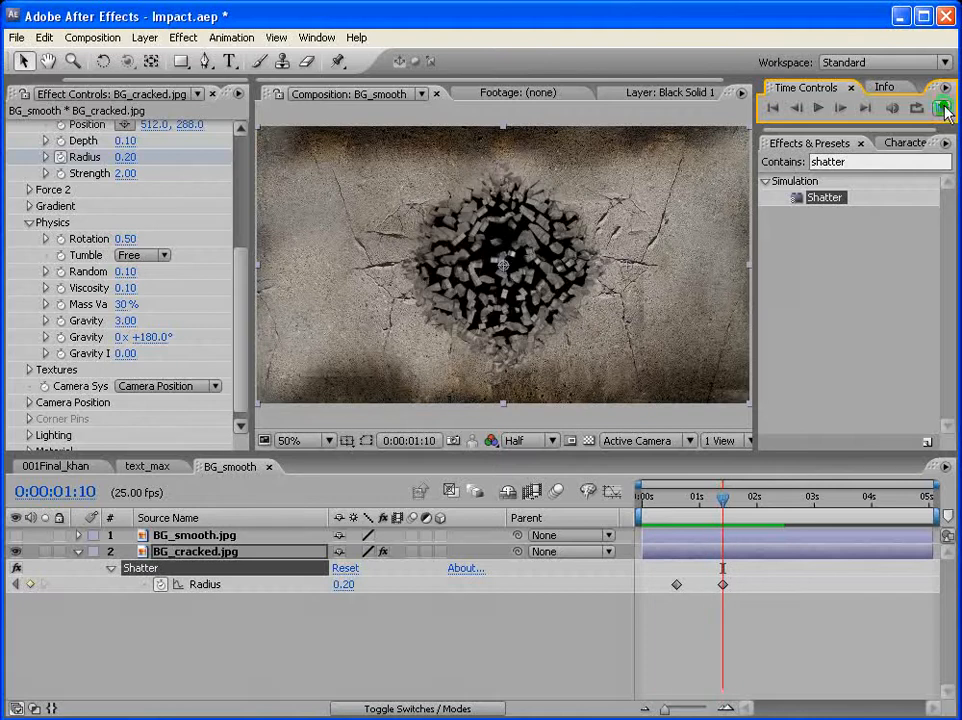
{"action": "left_click", "coordinate": [378, 141]}
Collapse the Shatter settings and close the effect controls of BG_cracked.jpg to return to the project items
{"action": "left_click_drag", "start_coordinate": [238, 282], "coordinate": [240, 130]}
{"action": "left_click", "coordinate": [15, 132]}
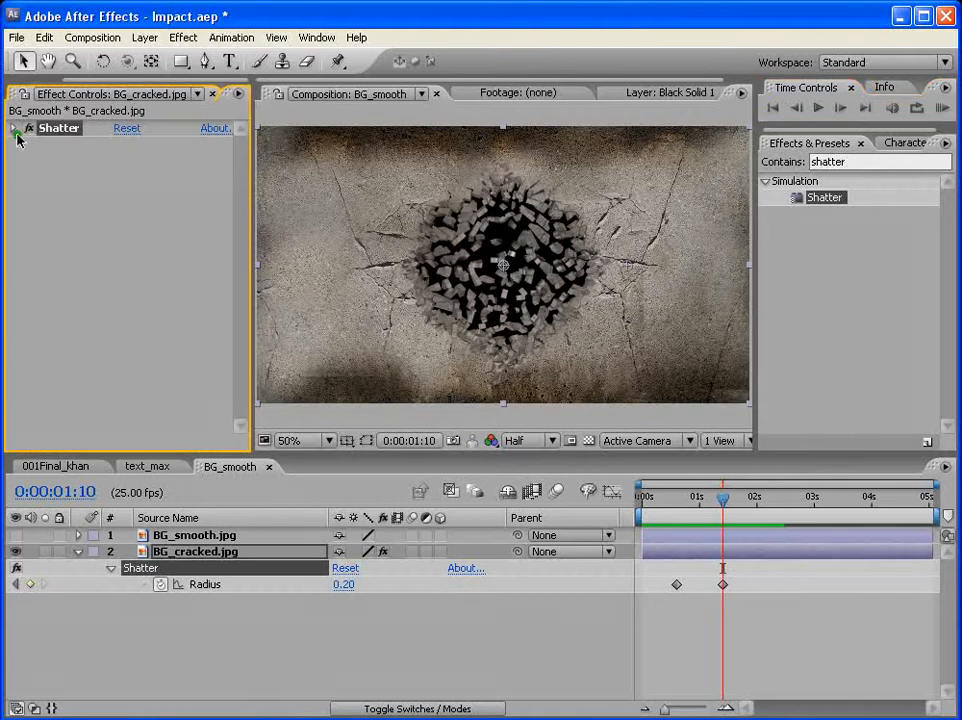
{"action": "left_click", "coordinate": [212, 93]}
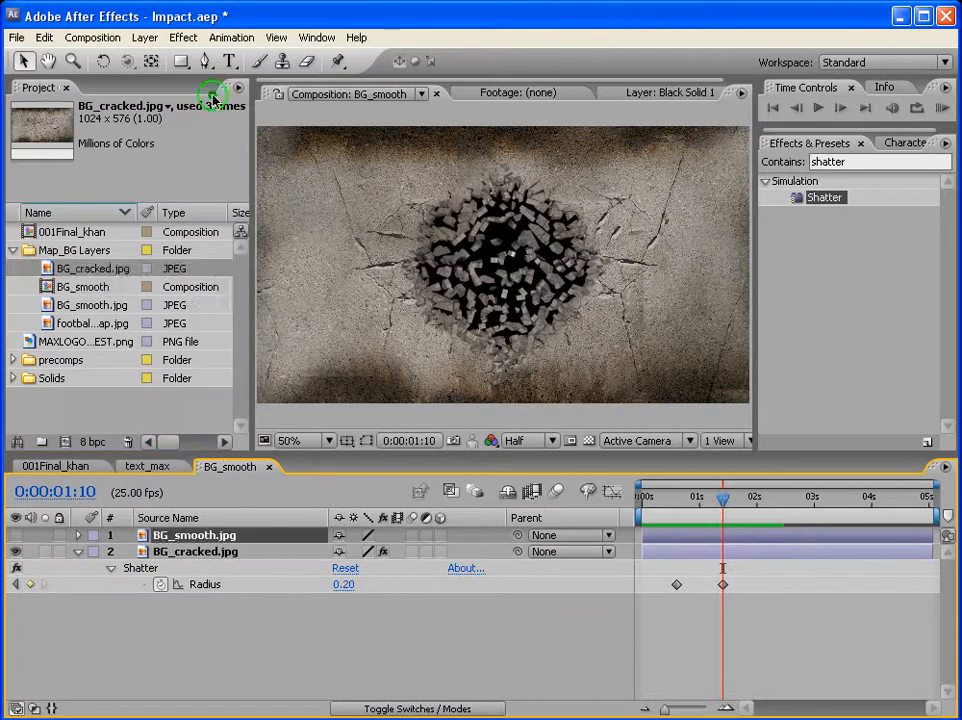
Rename the BG_smooth composition to 001 FINAL, move it out of the Map_BG Layers folder and collapse that folder
{"action": "left_click", "coordinate": [64, 287]}
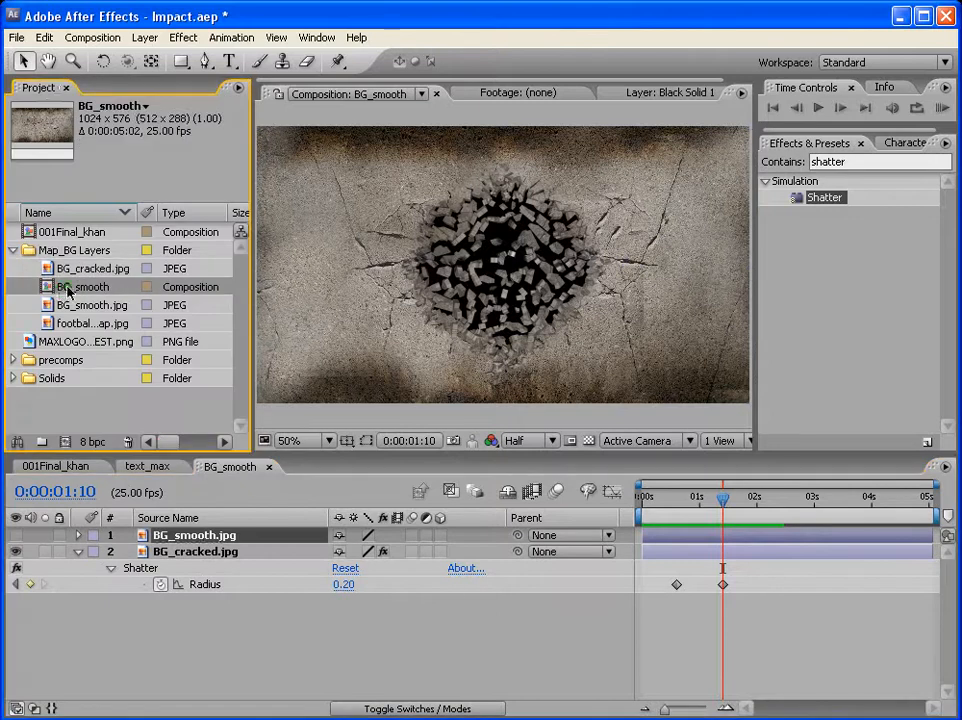
{"action": "left_click", "coordinate": [131, 295]}
{"action": "key", "text": "Return"}
{"action": "type", "text": "001 FINA"}
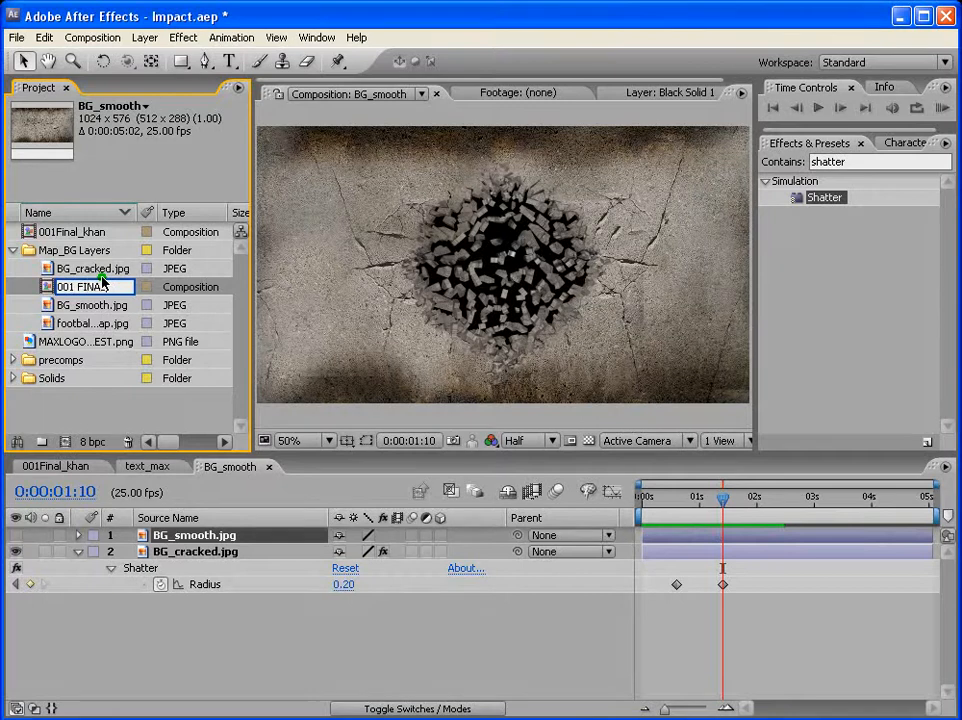
{"action": "type", "text": "L"}
{"action": "left_click", "coordinate": [84, 408]}
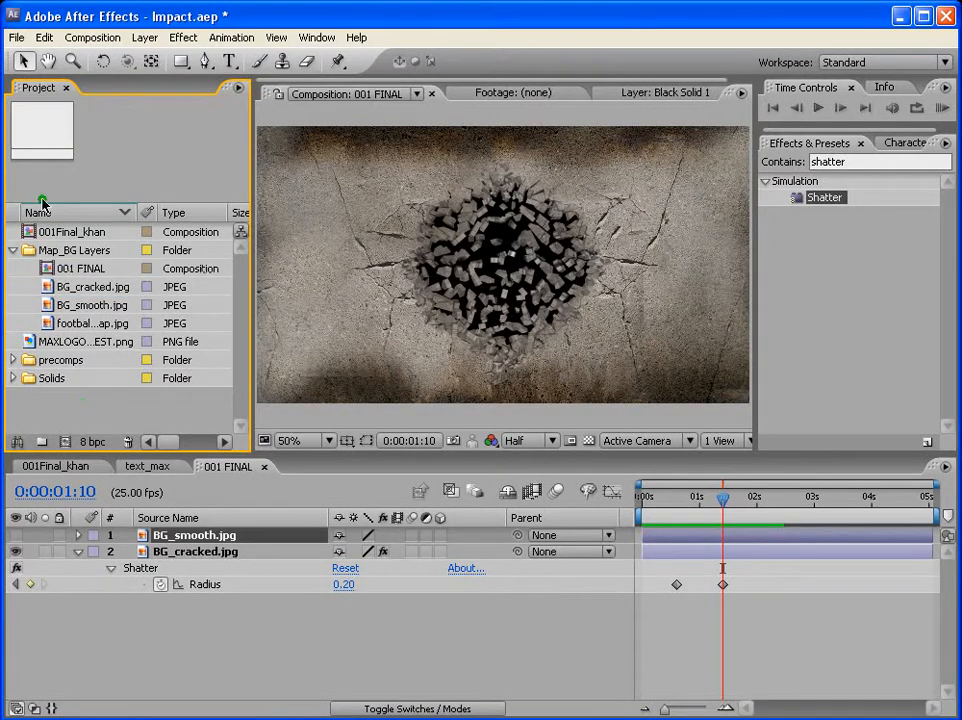
{"action": "left_click_drag", "start_coordinate": [45, 266], "coordinate": [60, 419]}
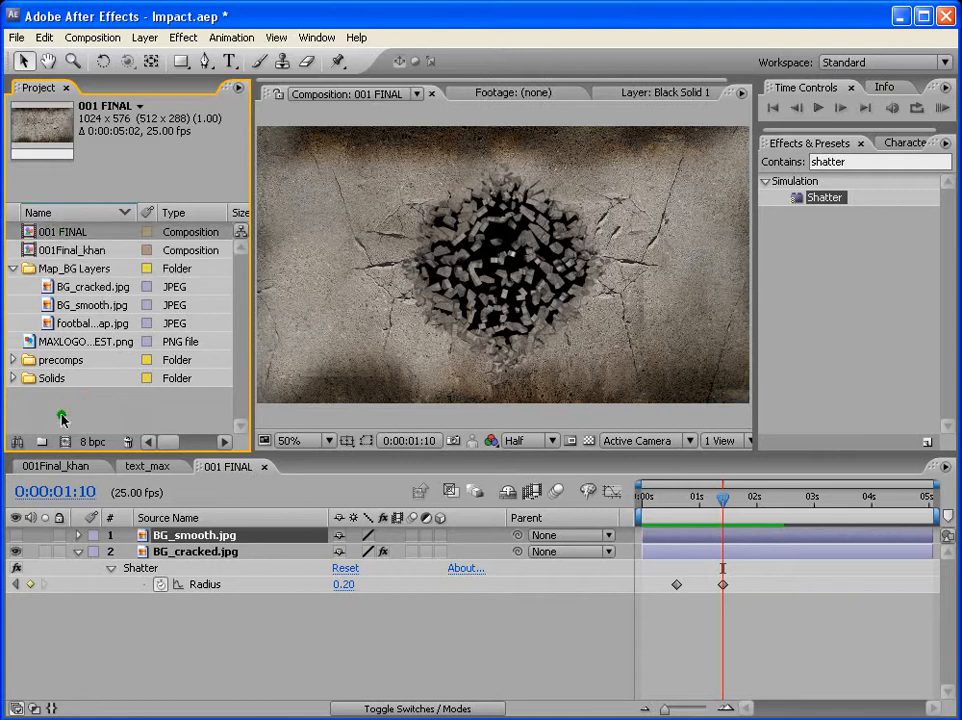
{"action": "left_click", "coordinate": [13, 268]}
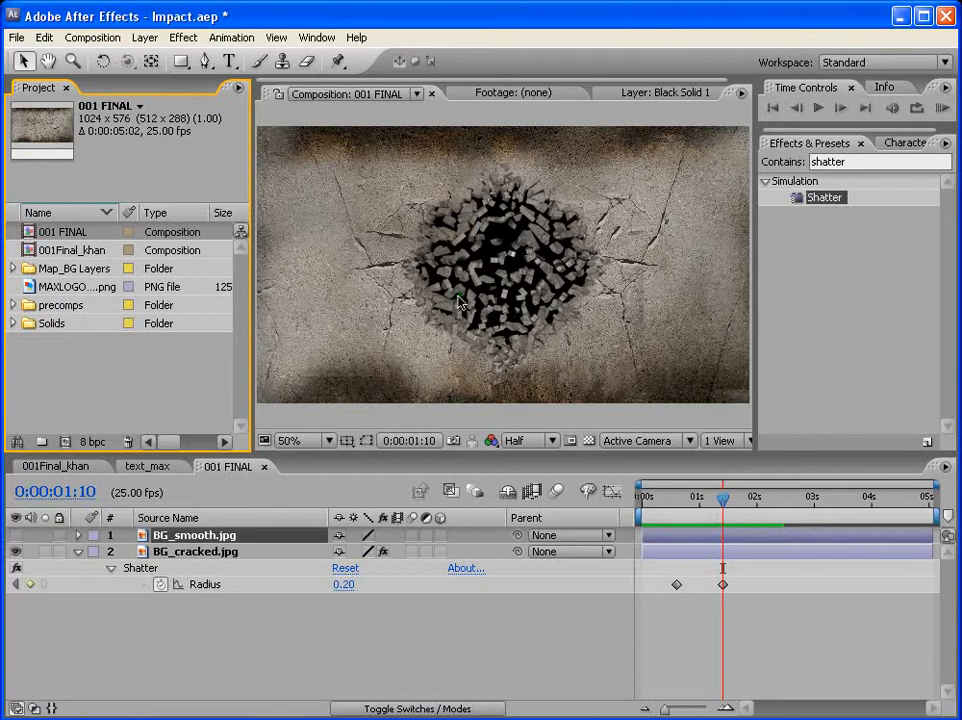
Inspect the contents of the precomps and Map_BG Layers folders and the 001 FINAL composition in the project
{"action": "left_click", "coordinate": [30, 305]}
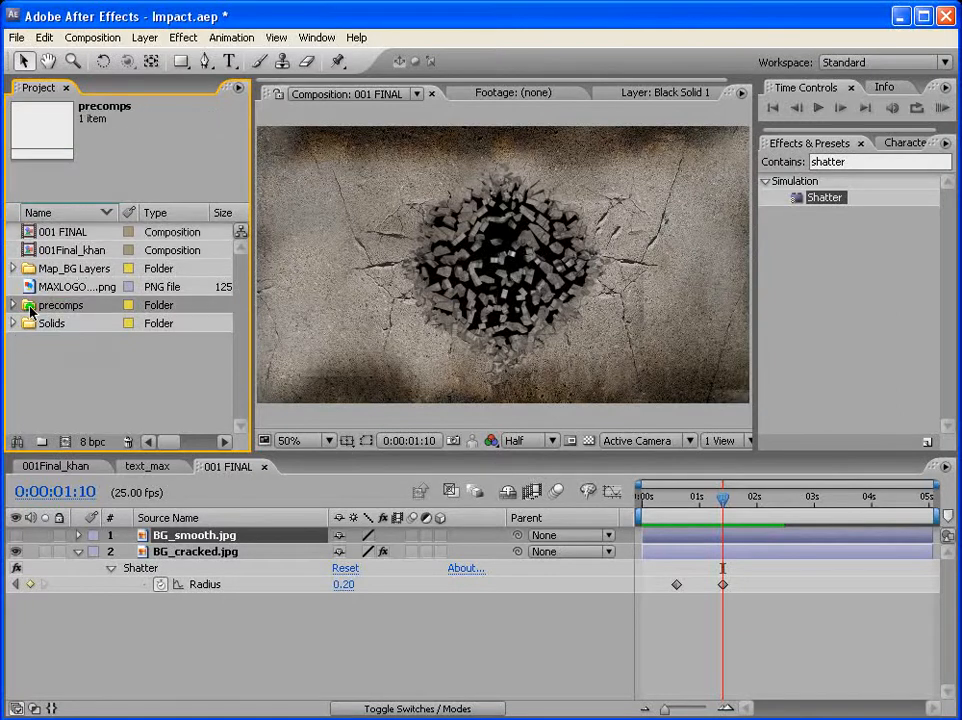
{"action": "left_click", "coordinate": [12, 305]}
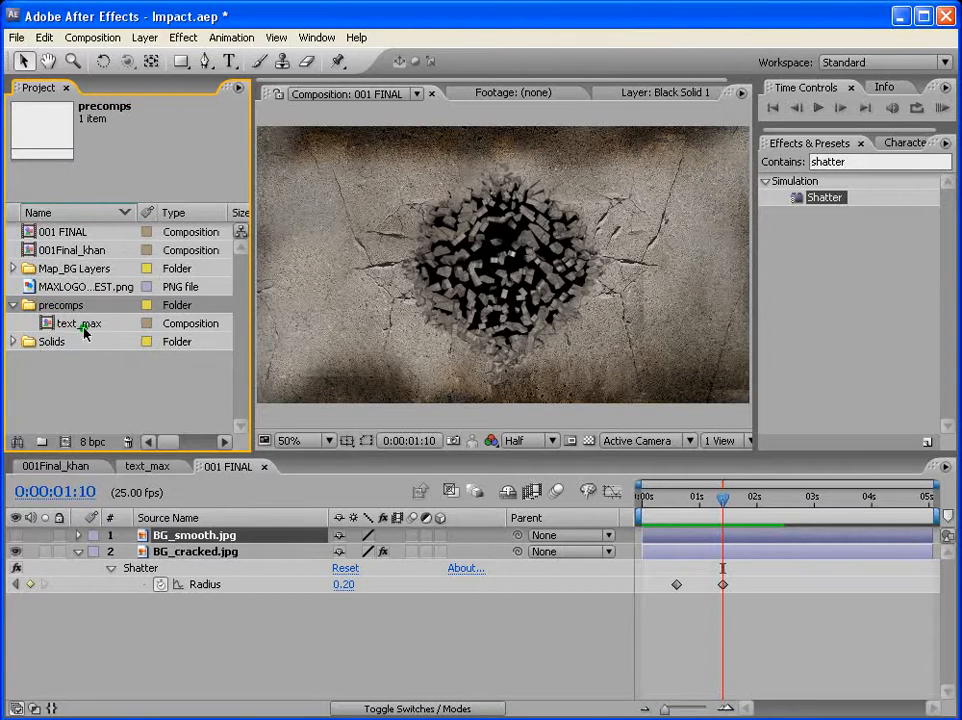
{"action": "left_click", "coordinate": [12, 305]}
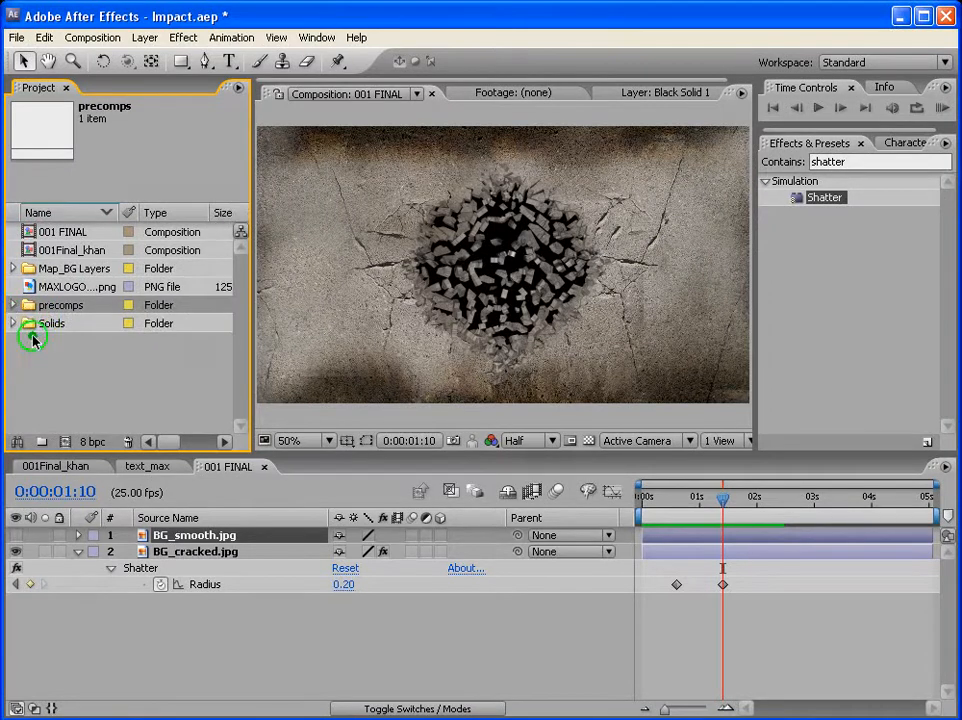
{"action": "left_click", "coordinate": [40, 231]}
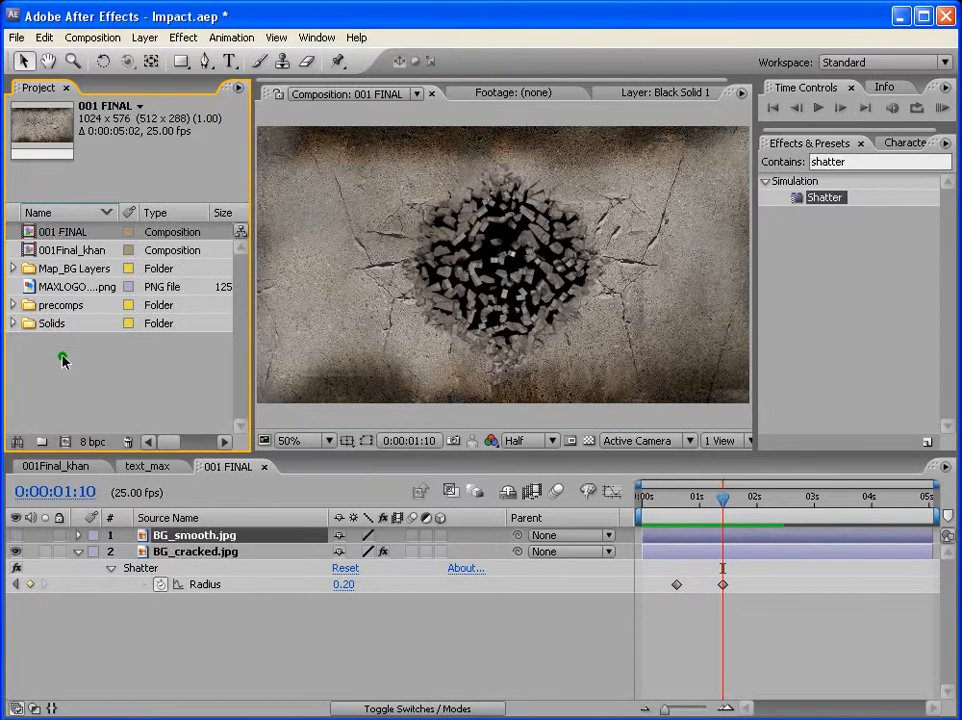
{"action": "left_click", "coordinate": [12, 268]}
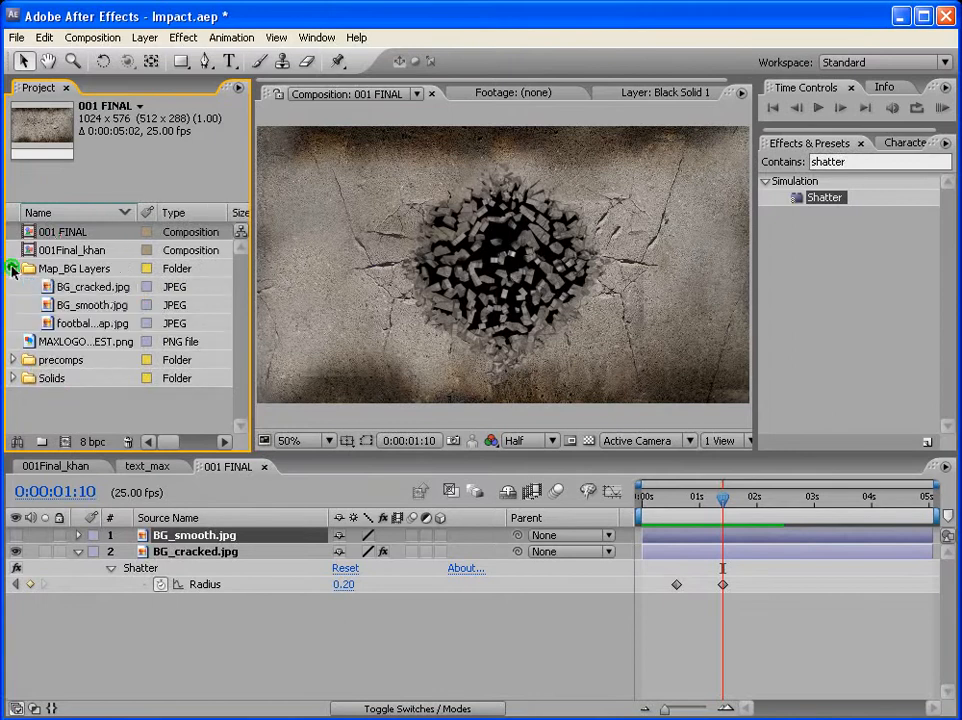
{"action": "left_click", "coordinate": [12, 268]}
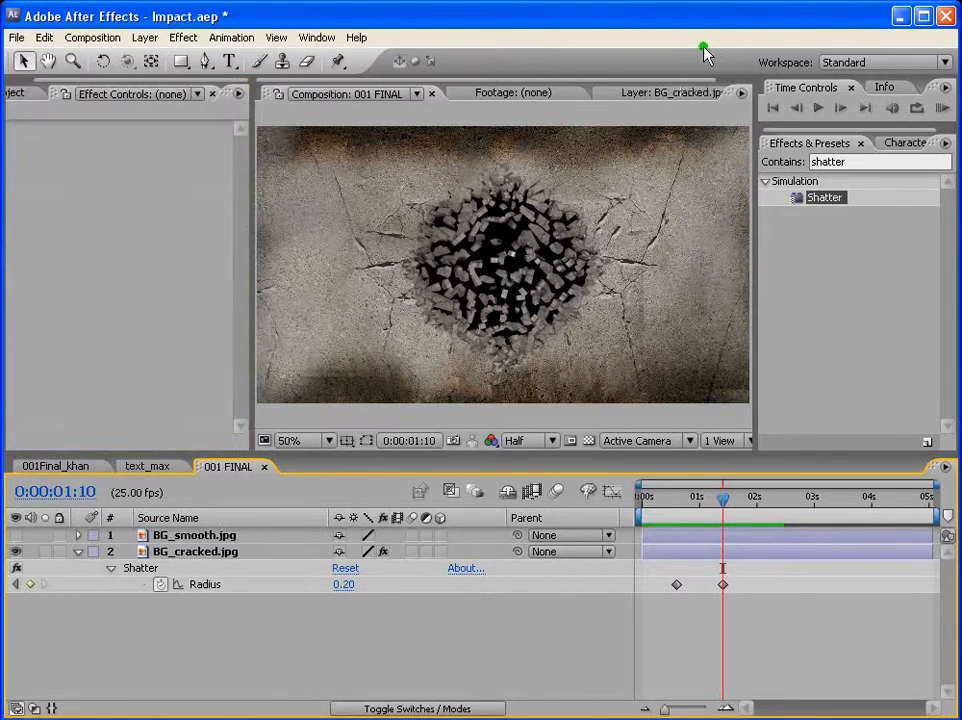
Move to 0:00:02:10, search the effects for bevel and apply Bevel Alpha to BG_cracked.jpg
{"action": "mouse_move", "coordinate": [762, 505]}
{"action": "left_mouse_down"}
{"action": "mouse_move", "coordinate": [749, 499]}
{"action": "mouse_move", "coordinate": [779, 499]}
{"action": "left_mouse_up"}
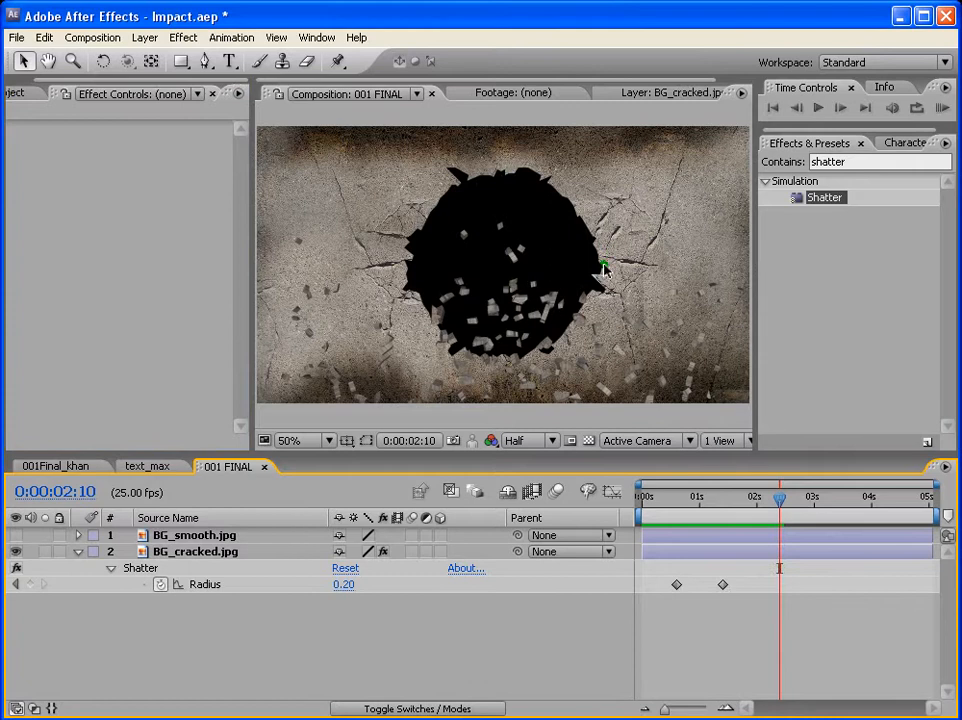
{"action": "left_click", "coordinate": [840, 161]}
{"action": "type", "text": "bevel"}
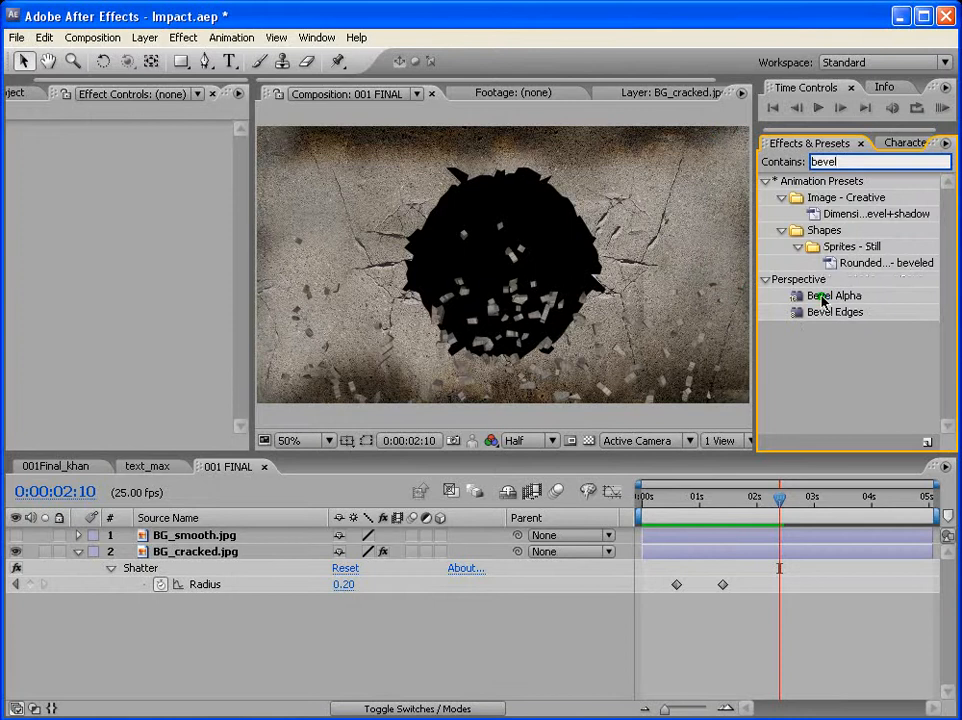
{"action": "left_click_drag", "start_coordinate": [818, 296], "coordinate": [700, 552]}
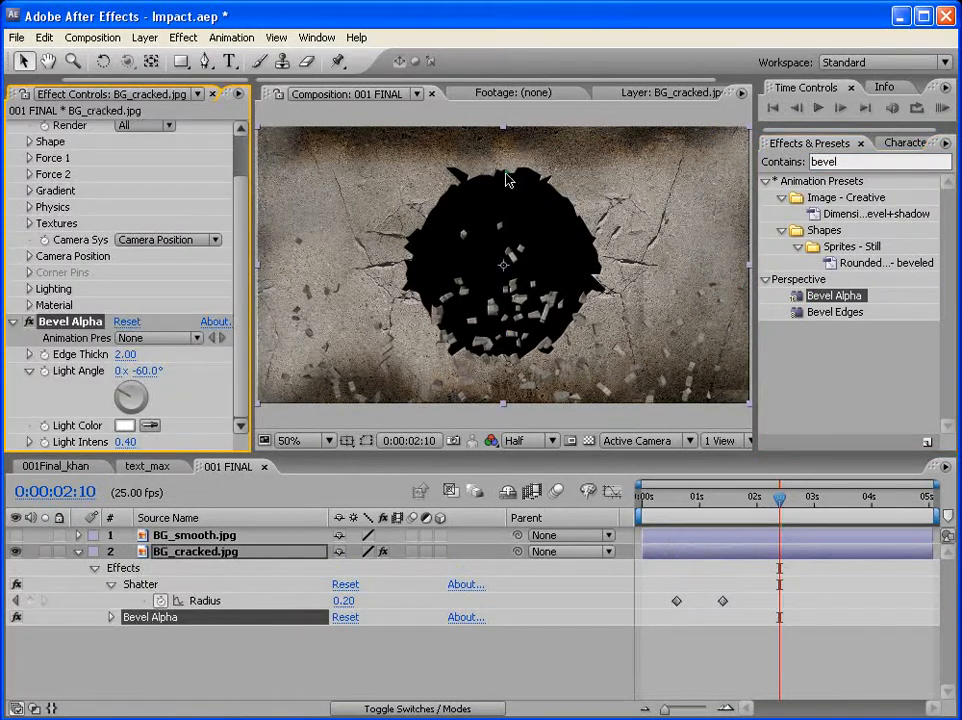
Set Bevel Alpha on BG_cracked.jpg to edge thickness 3, light angle -69° and light intensity 0.4
{"action": "left_click_drag", "start_coordinate": [126, 356], "coordinate": [141, 409]}
{"action": "left_click", "coordinate": [131, 409]}
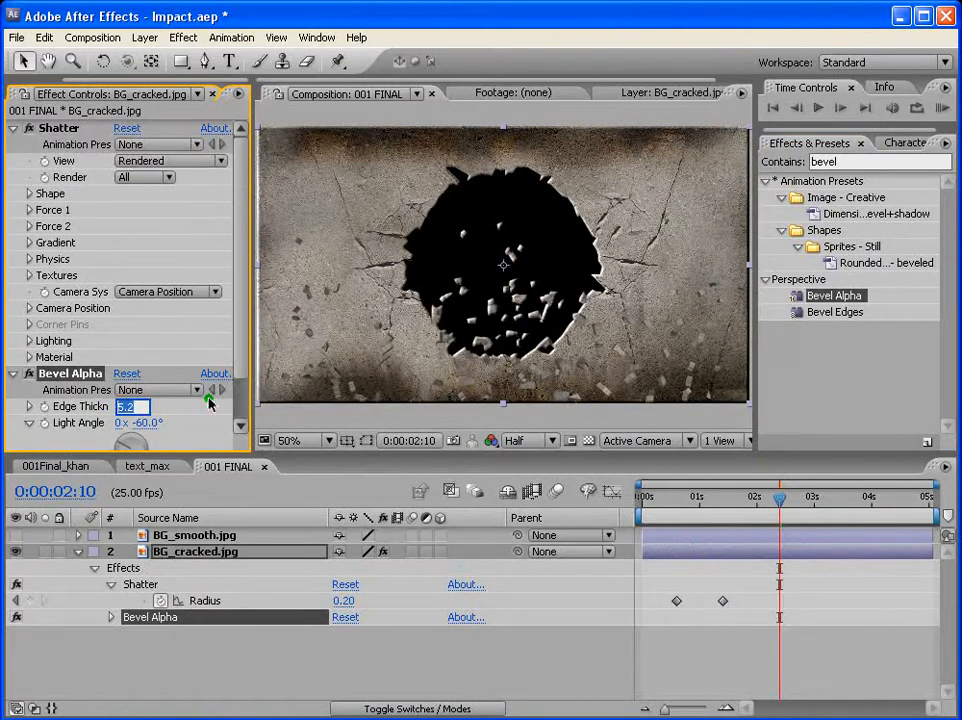
{"action": "type", "text": "3"}
{"action": "key", "text": "Return"}
{"action": "scroll", "coordinate": [209, 399], "scroll_direction": "down", "scroll_amount": 1}
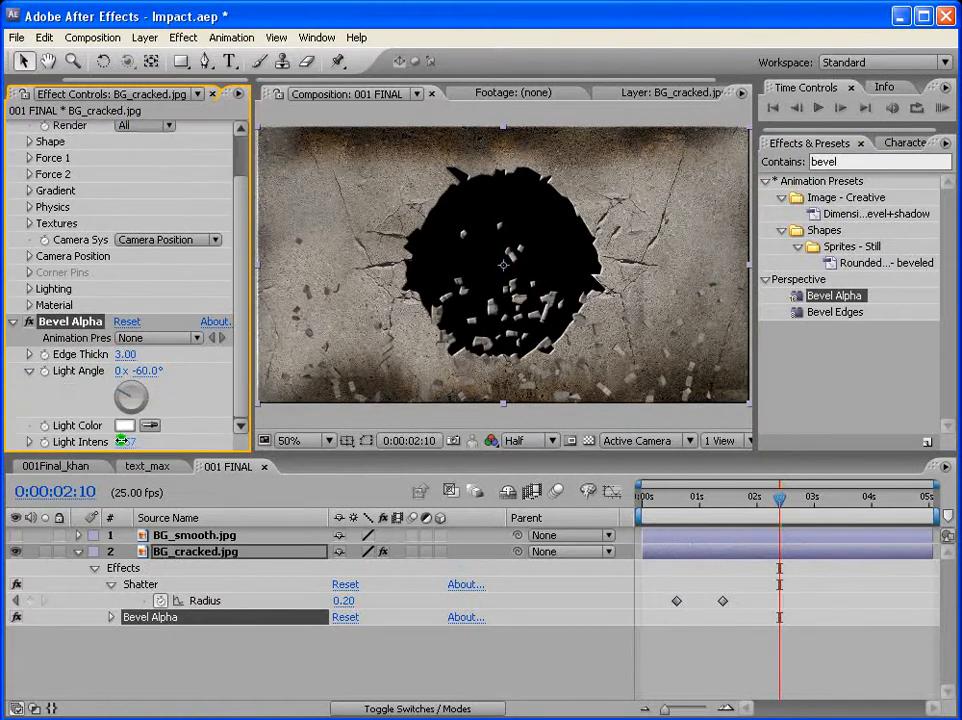
{"action": "left_click", "coordinate": [124, 441]}
{"action": "type", "text": ".4"}
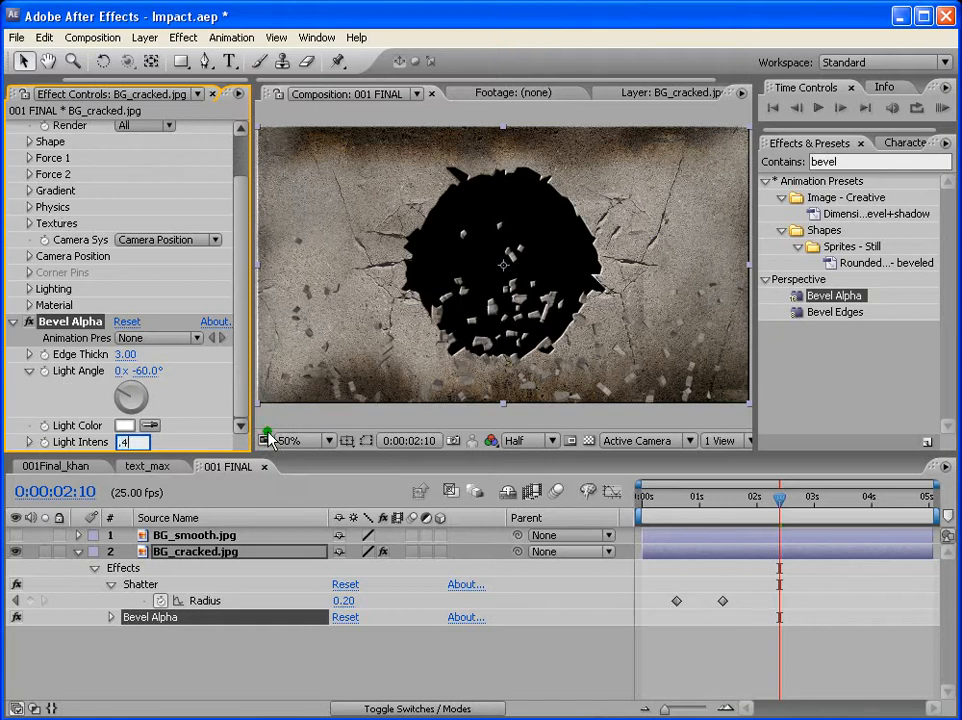
{"action": "key", "text": "Return"}
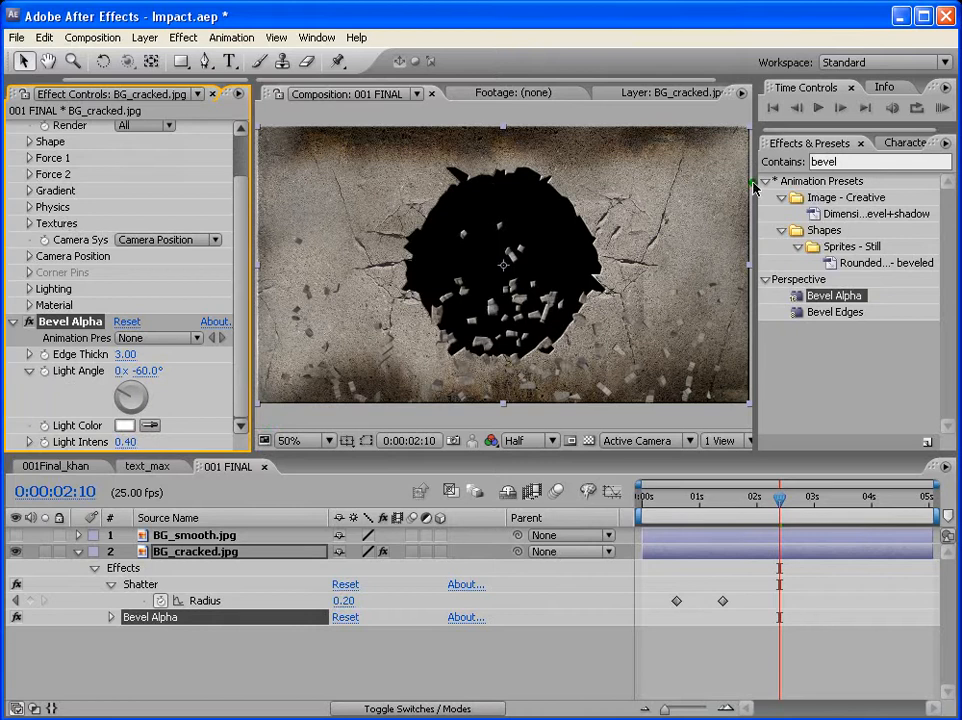
Make BG_smooth.jpg visible and reveal BG_cracked.jpg's keyframes, moving to the first Radius keyframe at 0:00:00:15
{"action": "left_click", "coordinate": [78, 551]}
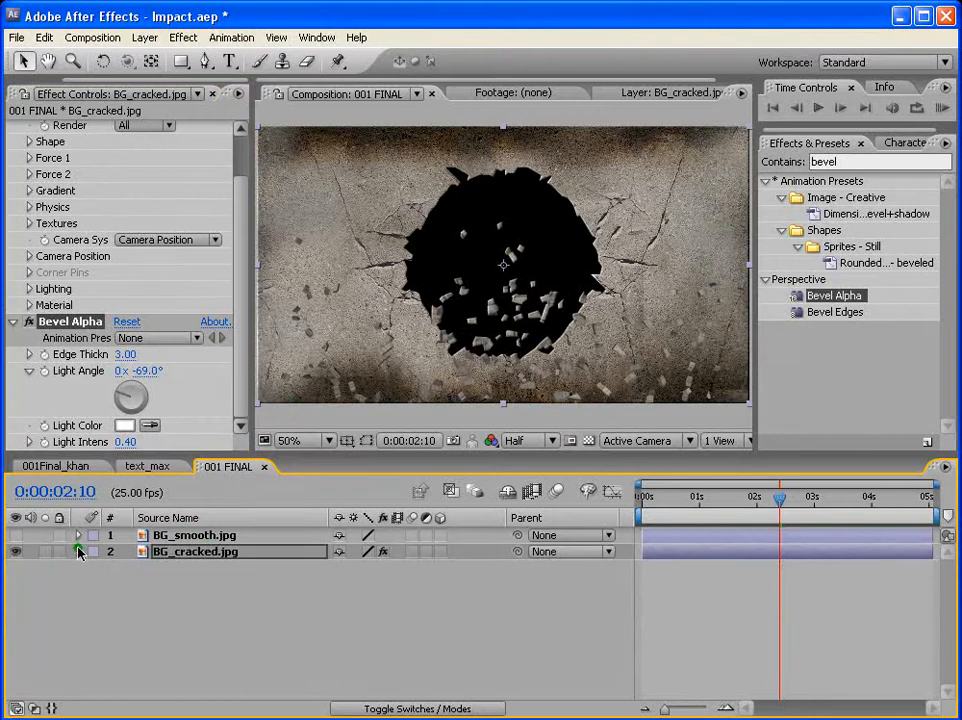
{"action": "left_click", "coordinate": [16, 535]}
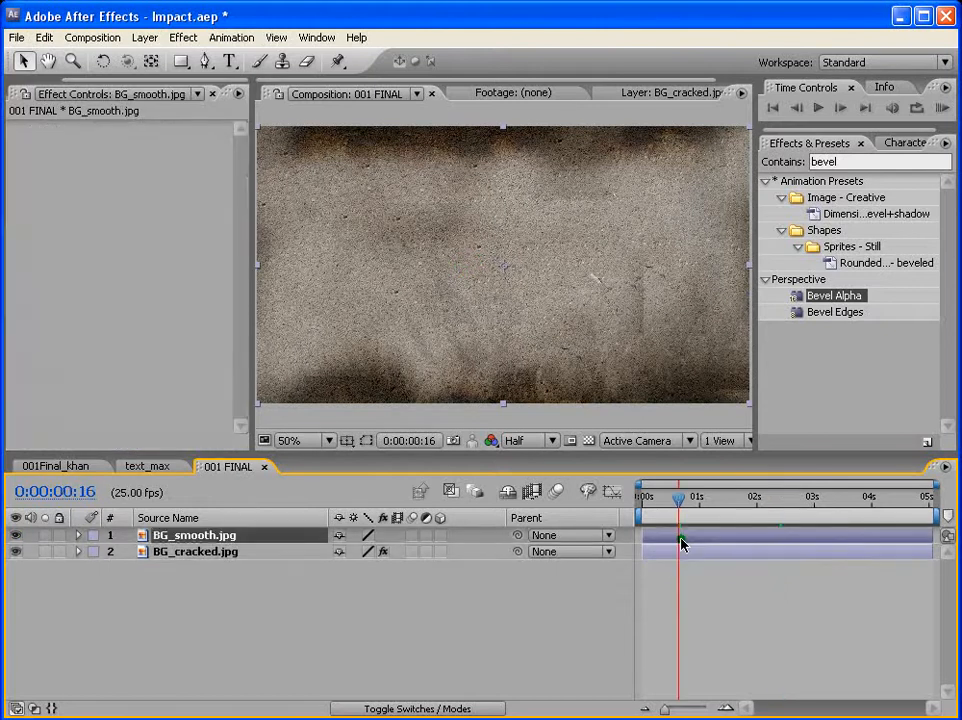
{"action": "left_click", "coordinate": [671, 553]}
{"action": "key", "text": "u"}
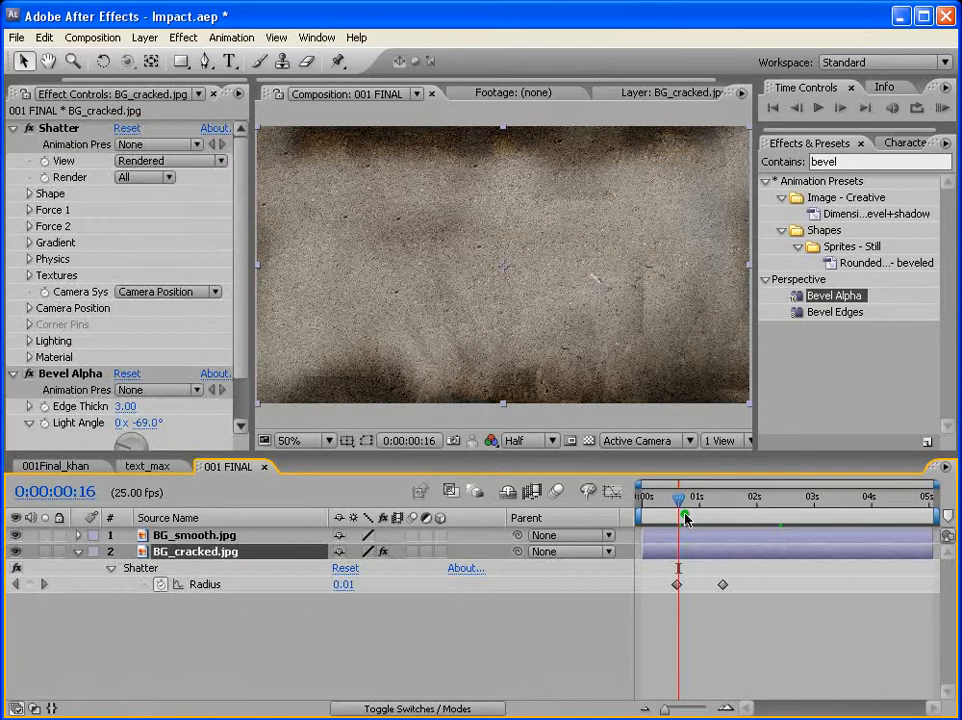
{"action": "left_click", "coordinate": [676, 585]}
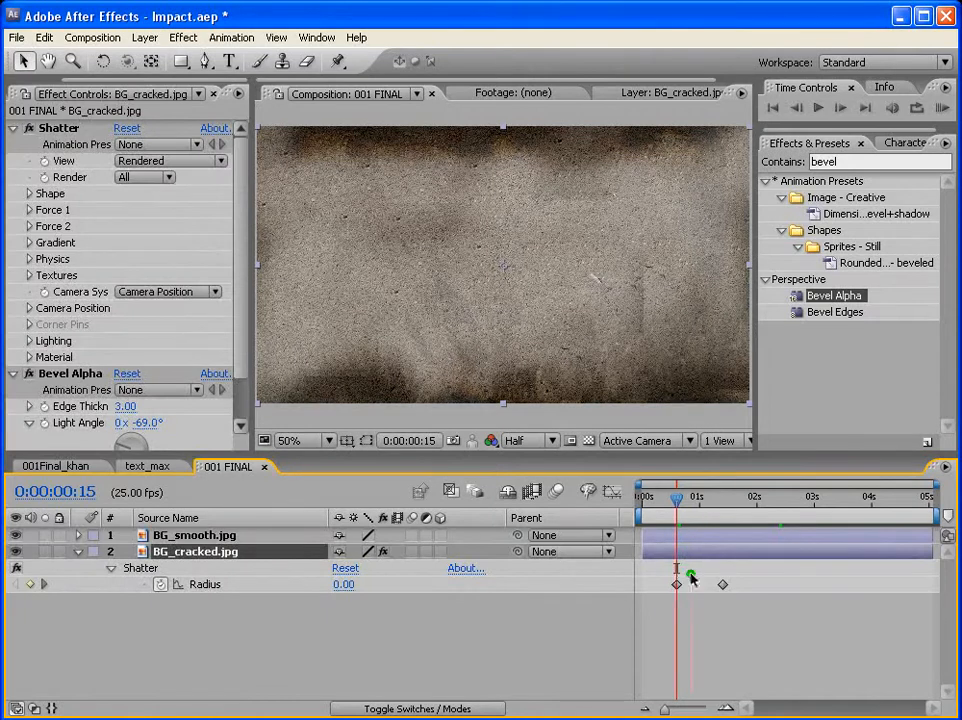
{"action": "left_click", "coordinate": [15, 535]}
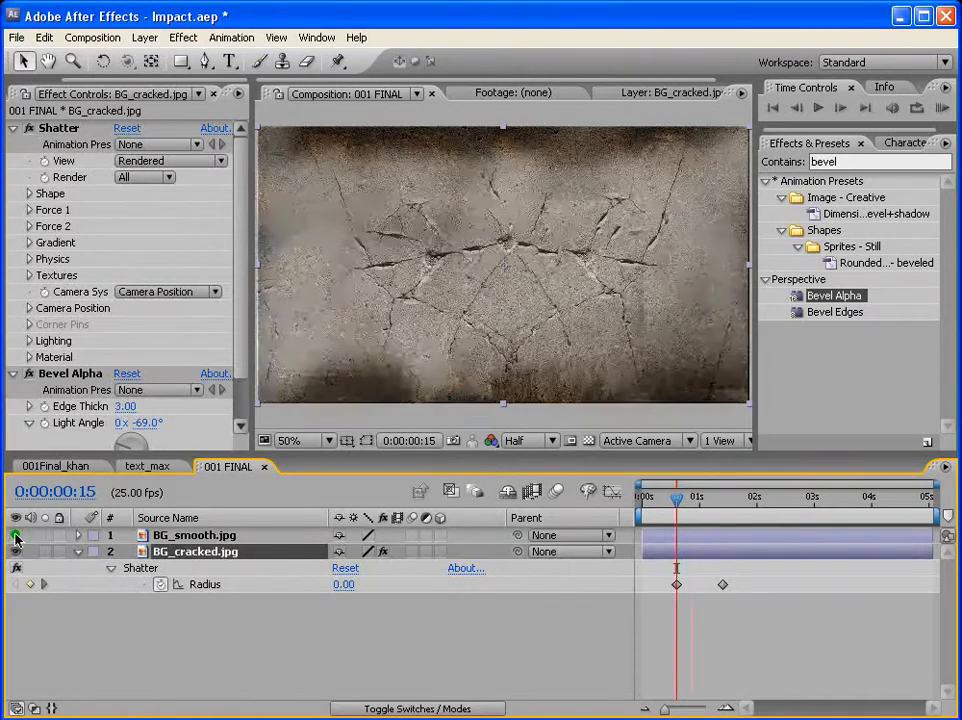
{"action": "left_click", "coordinate": [15, 535]}
Keyframe the opacity of BG_smooth.jpg from 100% at 0:00:00:10 to 0% at 0:00:00:15
{"action": "left_click", "coordinate": [676, 536]}
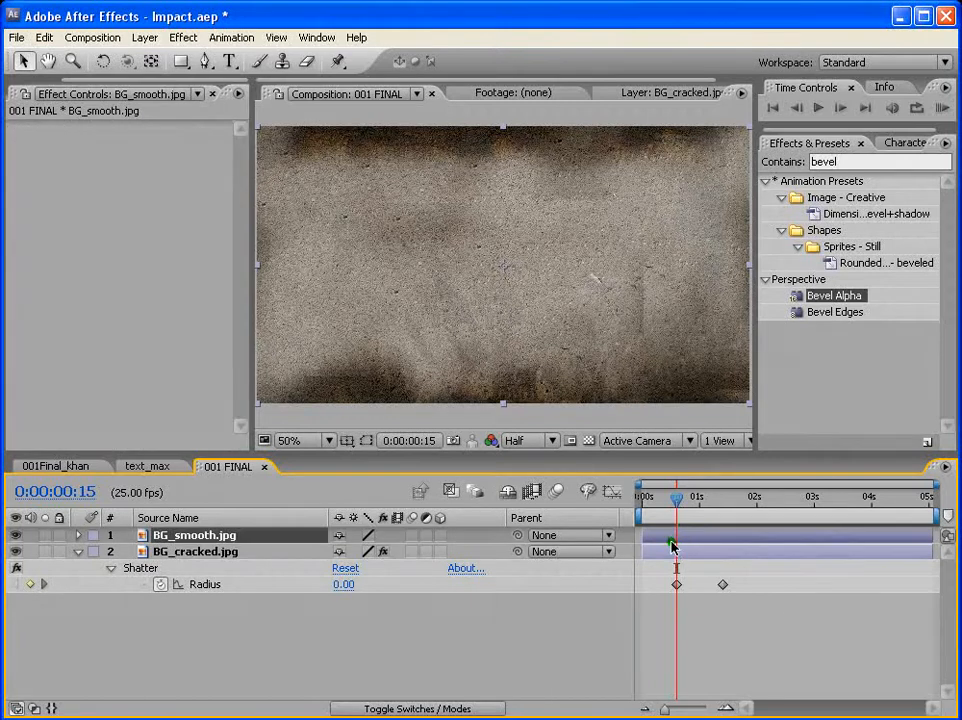
{"action": "key", "text": "t"}
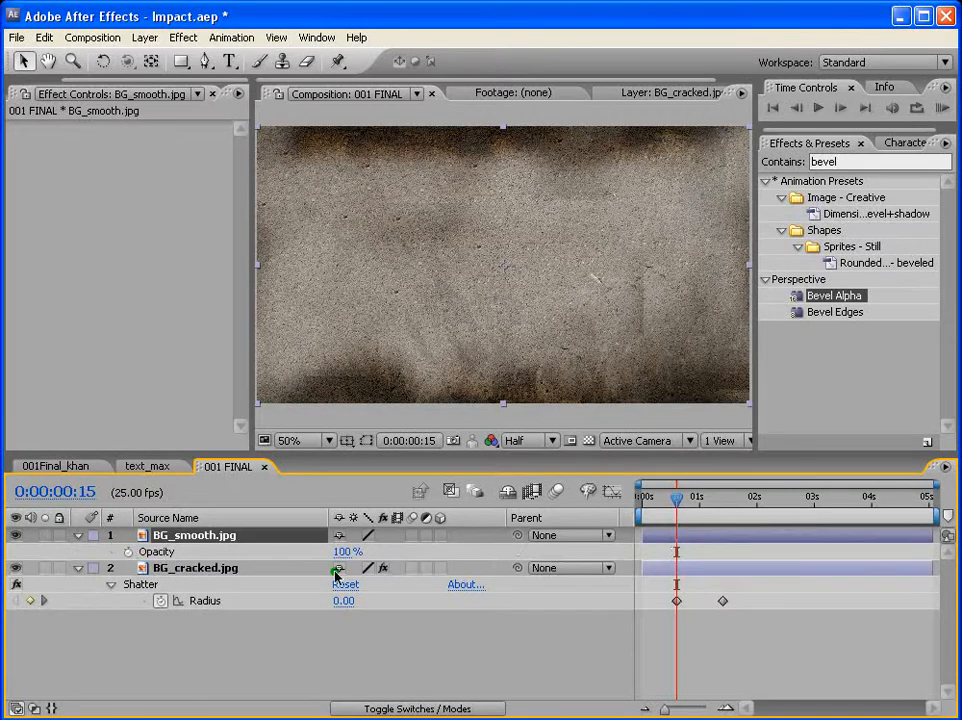
{"action": "left_click", "coordinate": [127, 551]}
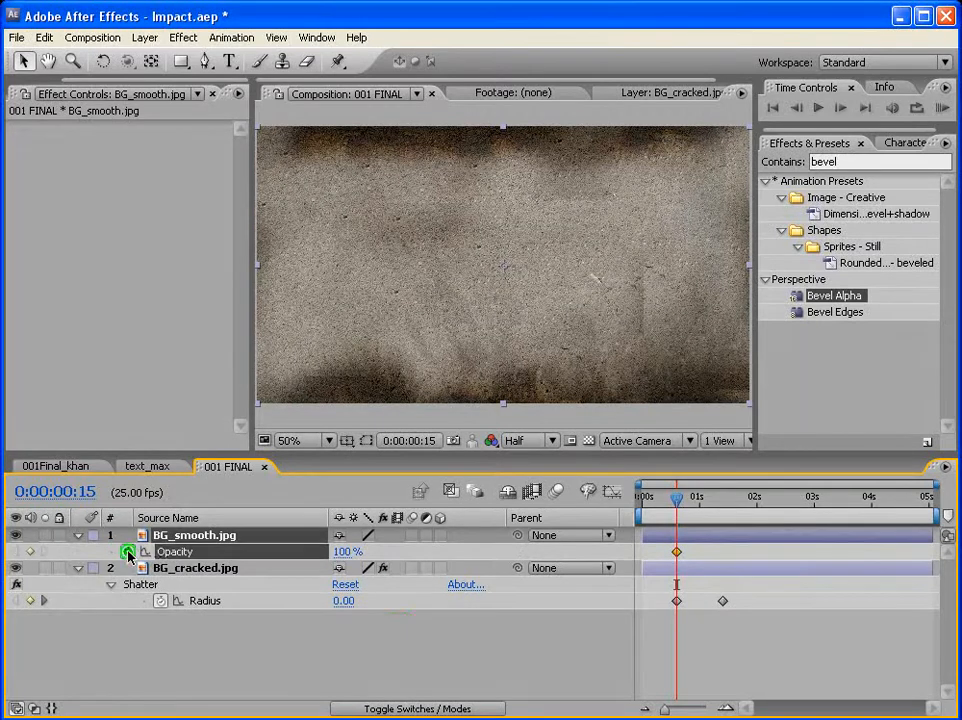
{"action": "left_click", "coordinate": [344, 551]}
{"action": "type", "text": "0"}
{"action": "key", "text": "Return"}
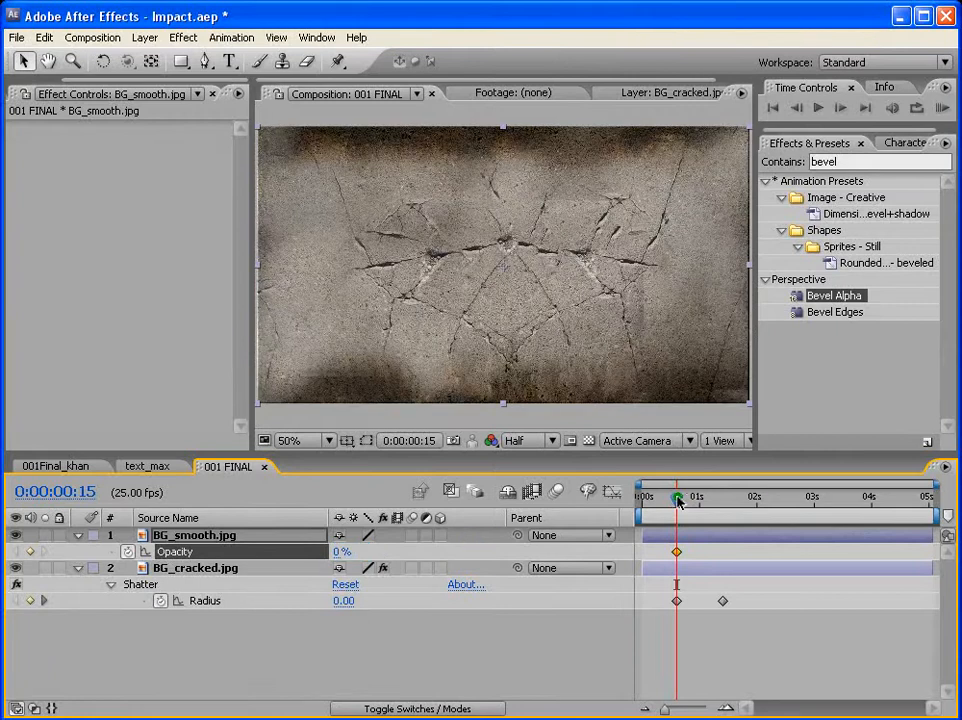
{"action": "left_click_drag", "start_coordinate": [677, 500], "coordinate": [665, 498]}
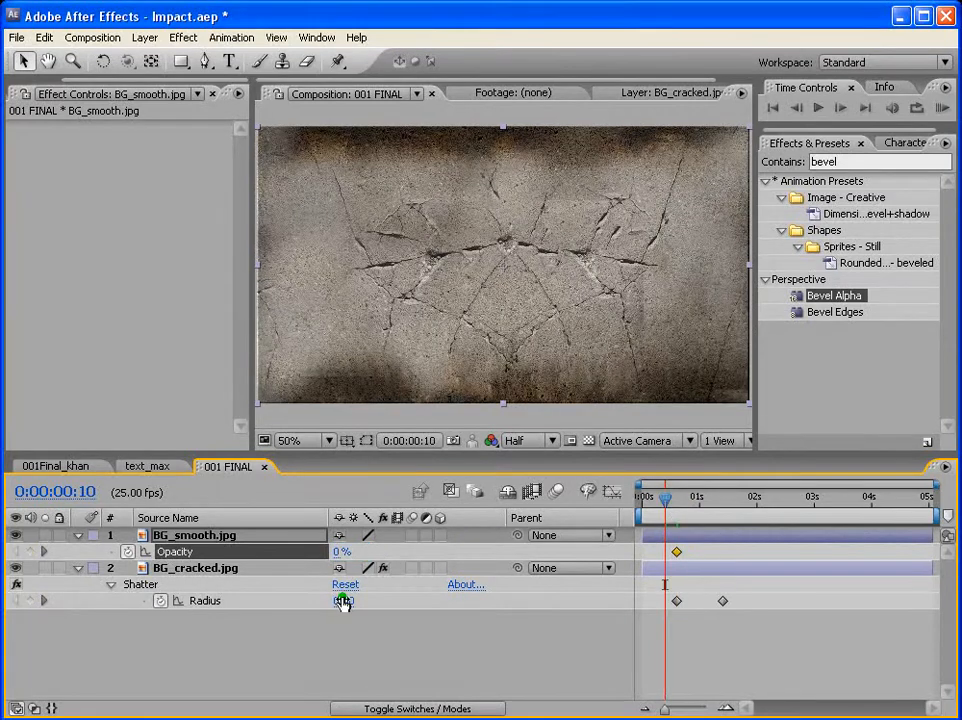
{"action": "left_click_drag", "start_coordinate": [340, 554], "coordinate": [837, 612]}
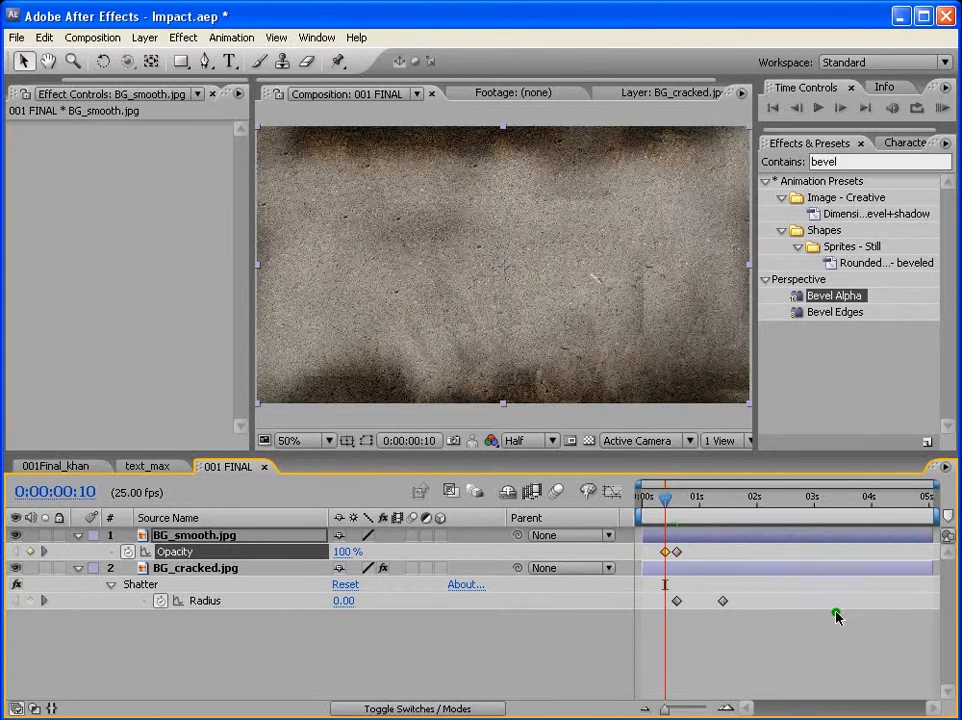
Shift both BG_smooth.jpg opacity keyframes so the fade starts at 0:00:00:21, and preview the animation
{"action": "left_click_drag", "start_coordinate": [663, 499], "coordinate": [676, 503]}
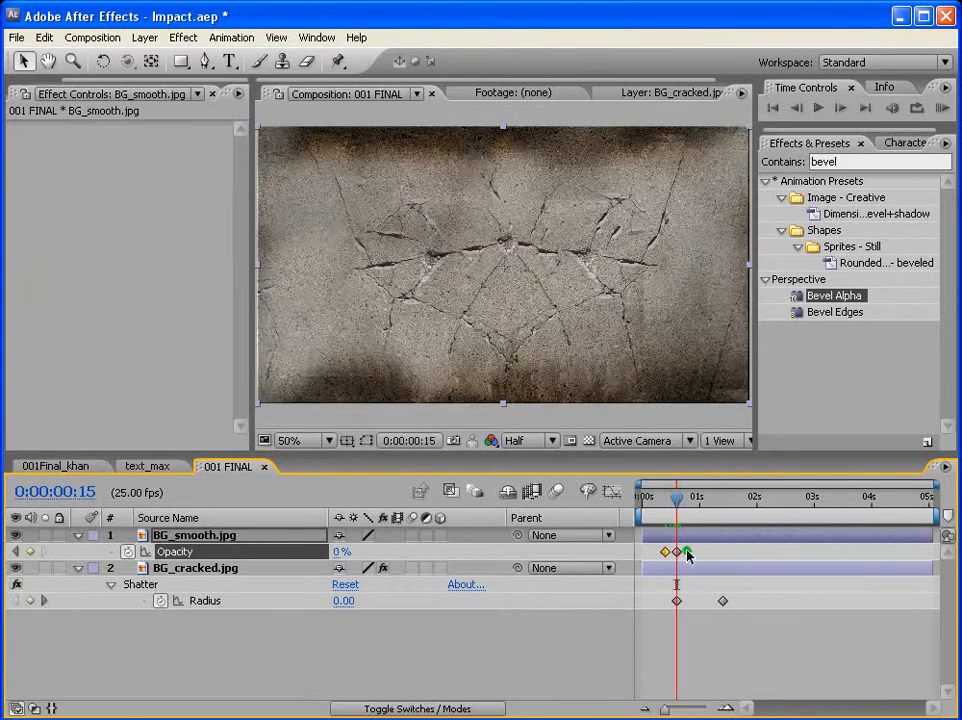
{"action": "mouse_move", "coordinate": [687, 551]}
{"action": "left_mouse_down"}
{"action": "mouse_move", "coordinate": [664, 554]}
{"action": "mouse_move", "coordinate": [676, 553]}
{"action": "left_mouse_up"}
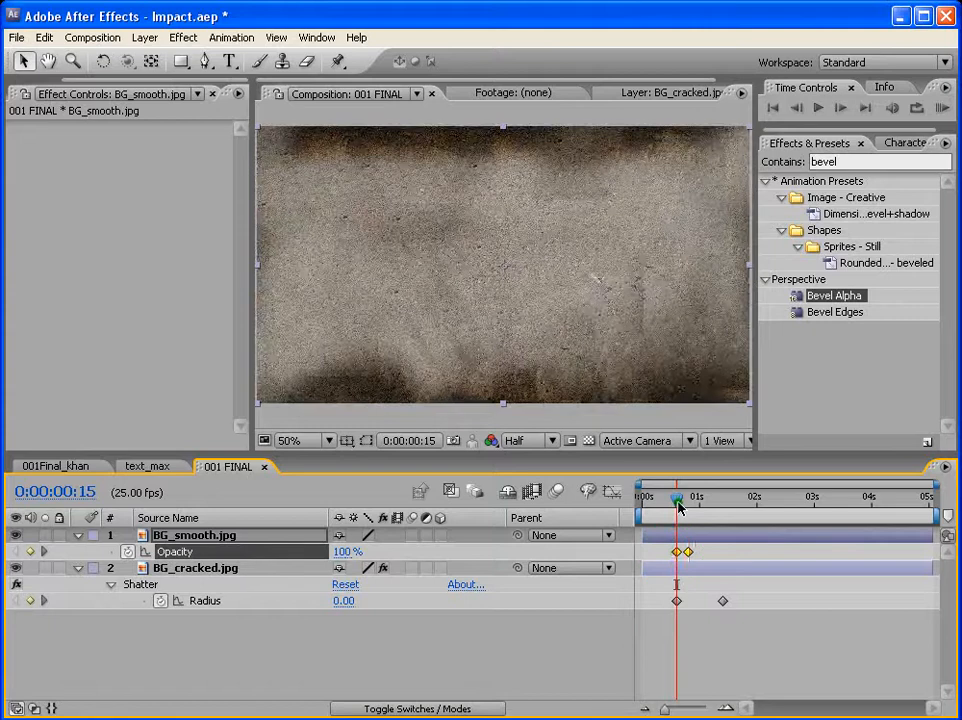
{"action": "left_click_drag", "start_coordinate": [679, 503], "coordinate": [713, 503]}
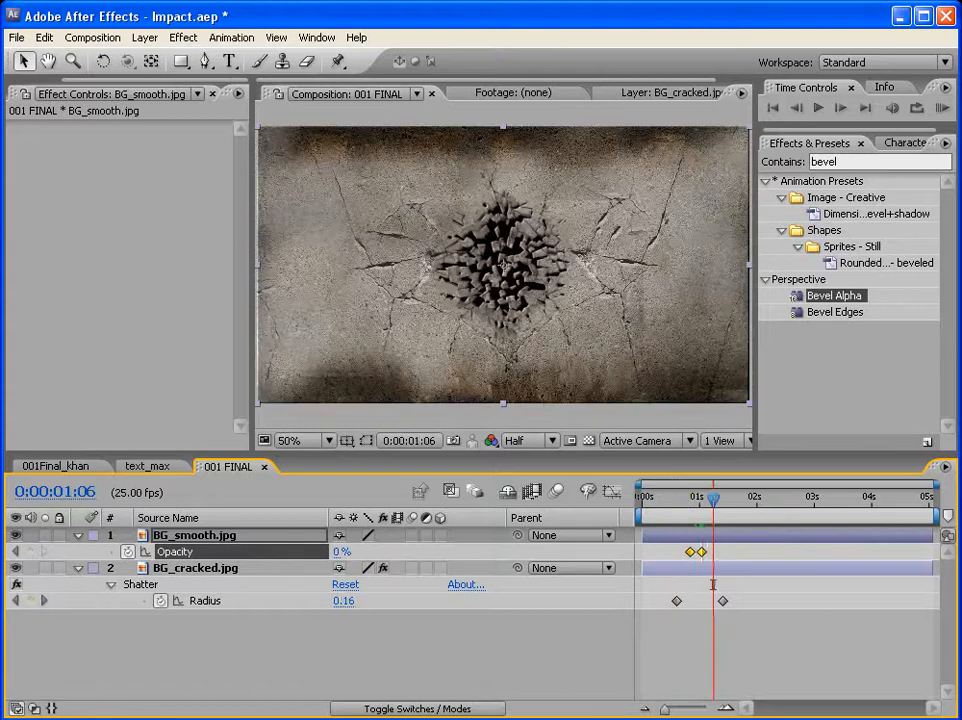
{"action": "left_click", "coordinate": [945, 110]}
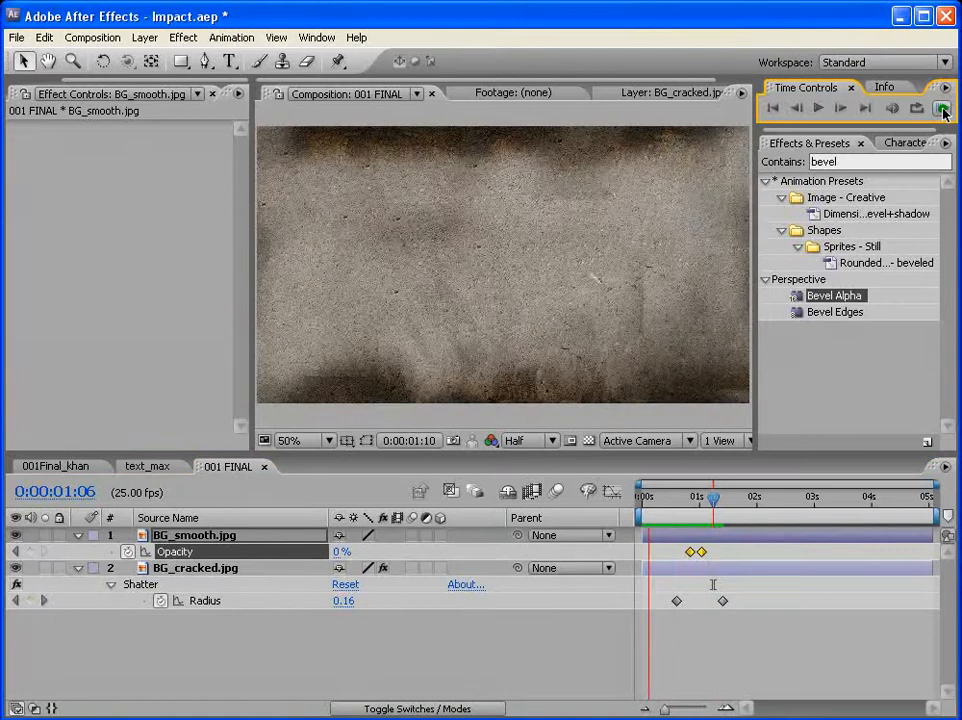
{"action": "left_click", "coordinate": [736, 643]}
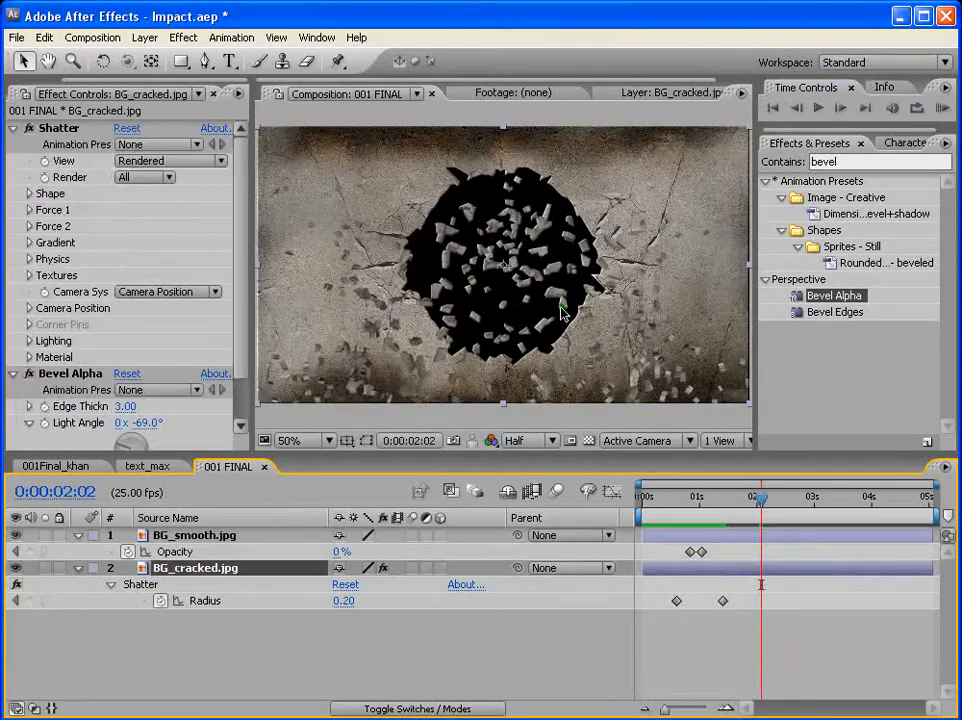
Add another copy of BG_cracked.jpg from the project as the bottom layer, beneath the shattered one
{"action": "left_click", "coordinate": [197, 640]}
{"action": "left_click", "coordinate": [195, 568]}
{"action": "key", "text": "F3"}
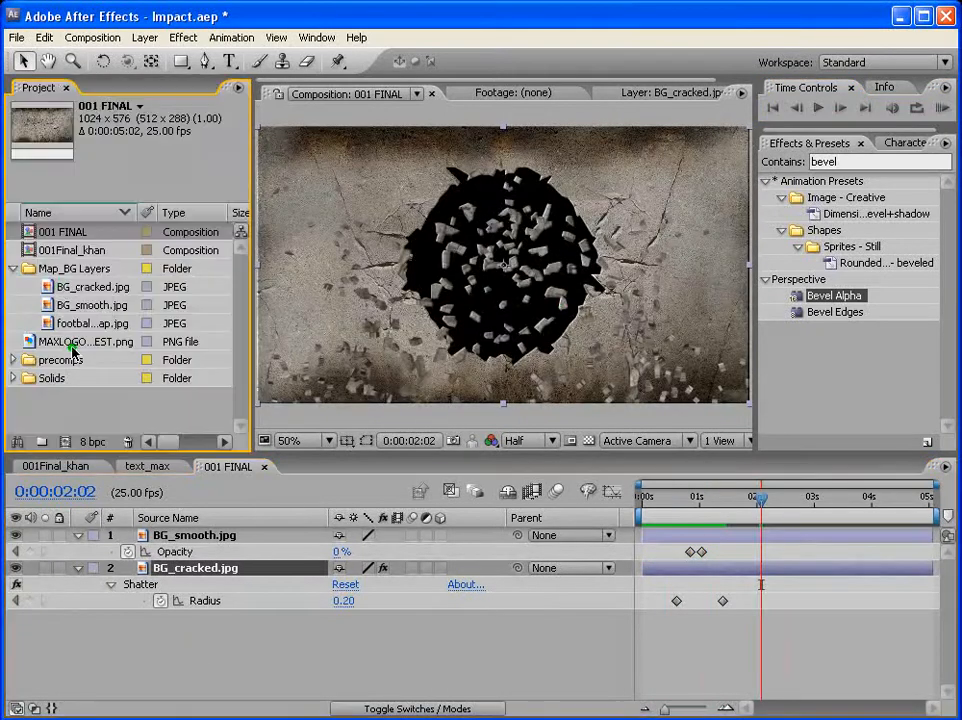
{"action": "left_click", "coordinate": [62, 287]}
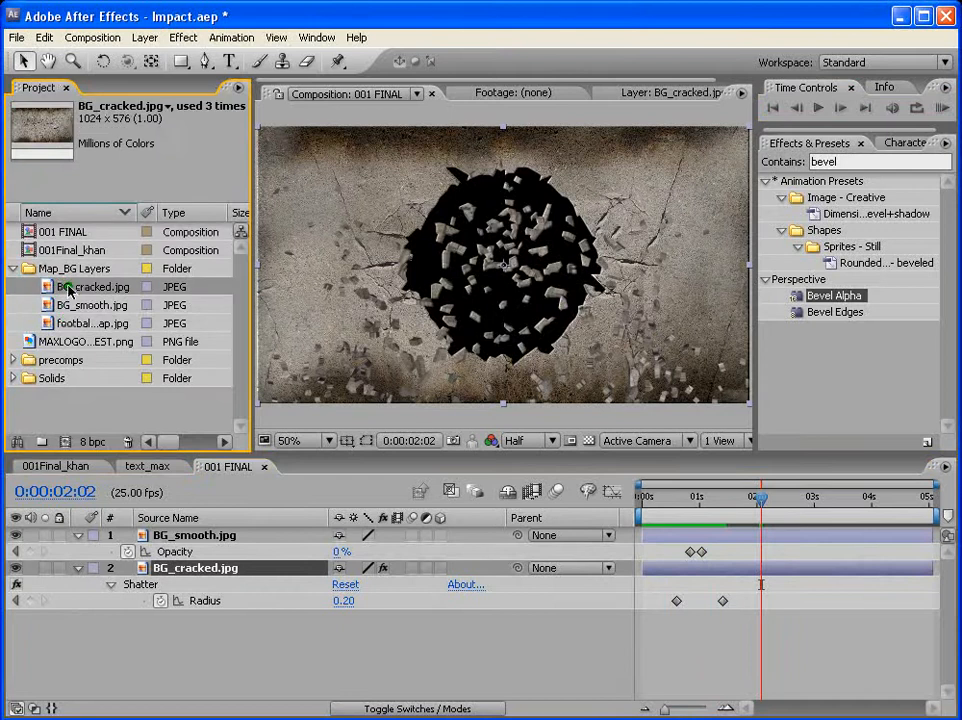
{"action": "left_click_drag", "start_coordinate": [70, 290], "coordinate": [100, 630]}
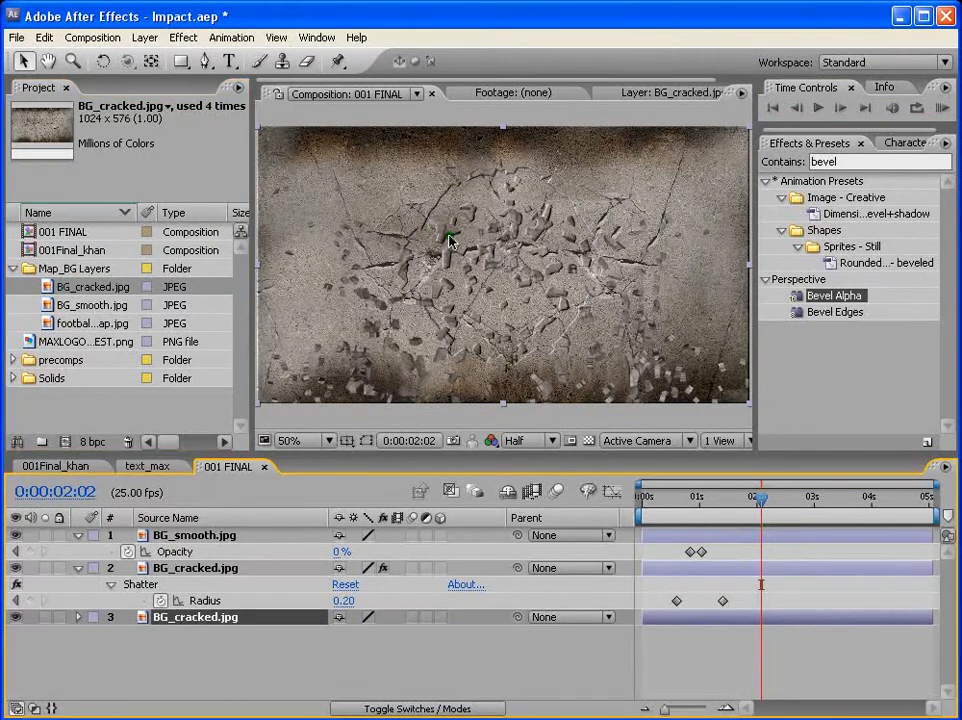
Scrub to 0:00:02:15, search the effects for shad and apply Drop Shadow to the shattered BG_cracked.jpg layer
{"action": "left_click", "coordinate": [679, 499]}
{"action": "left_click_drag", "start_coordinate": [679, 505], "coordinate": [756, 500]}
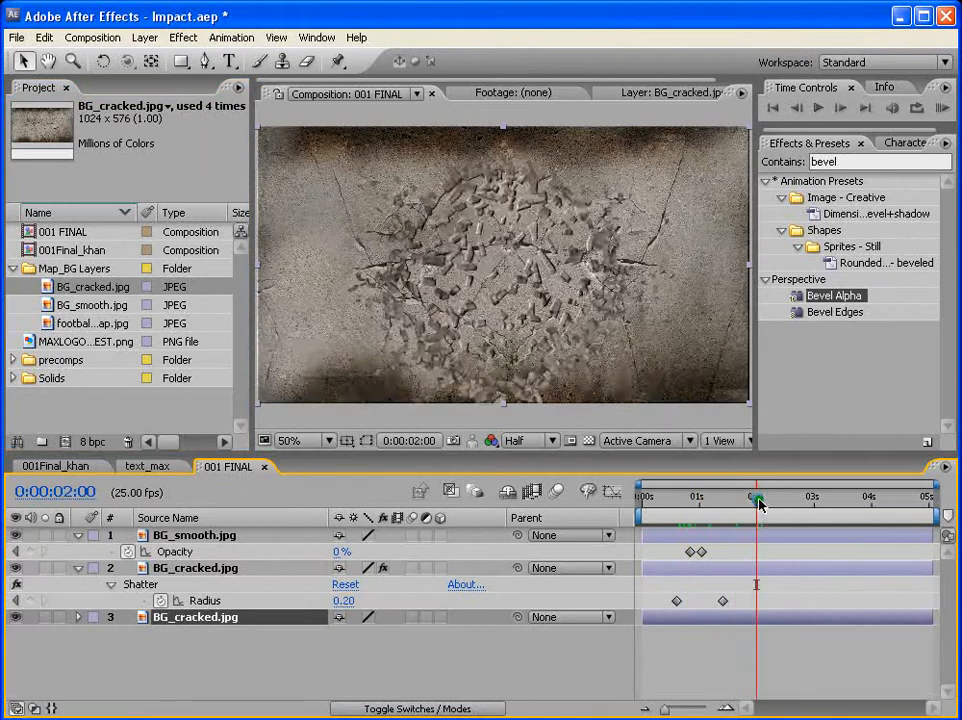
{"action": "left_click", "coordinate": [790, 499]}
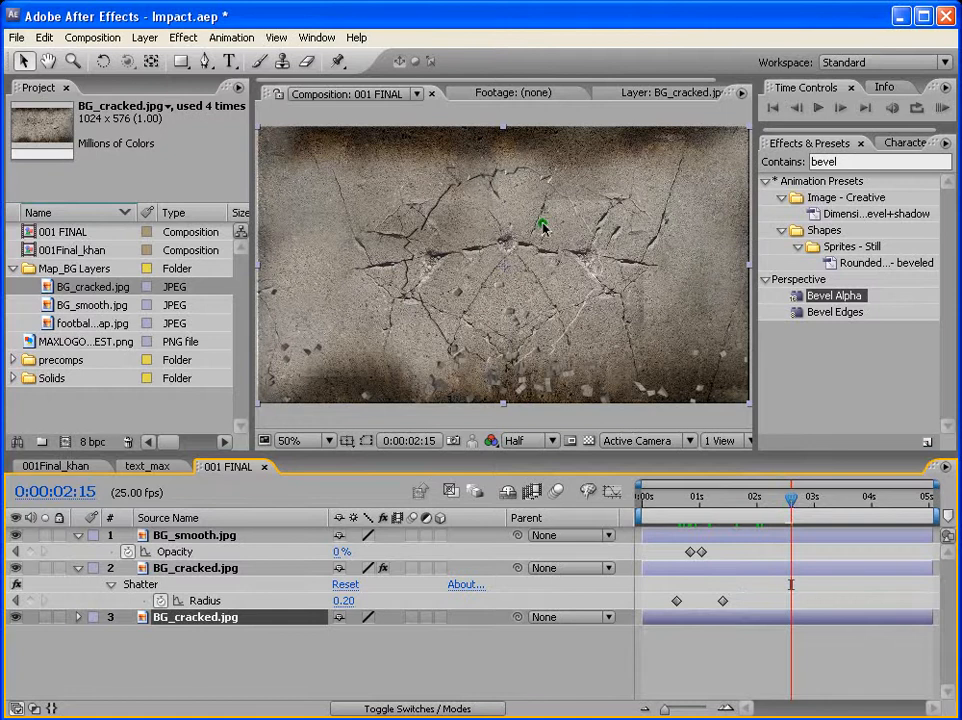
{"action": "left_click", "coordinate": [193, 568]}
{"action": "key", "text": "ctrl+5"}
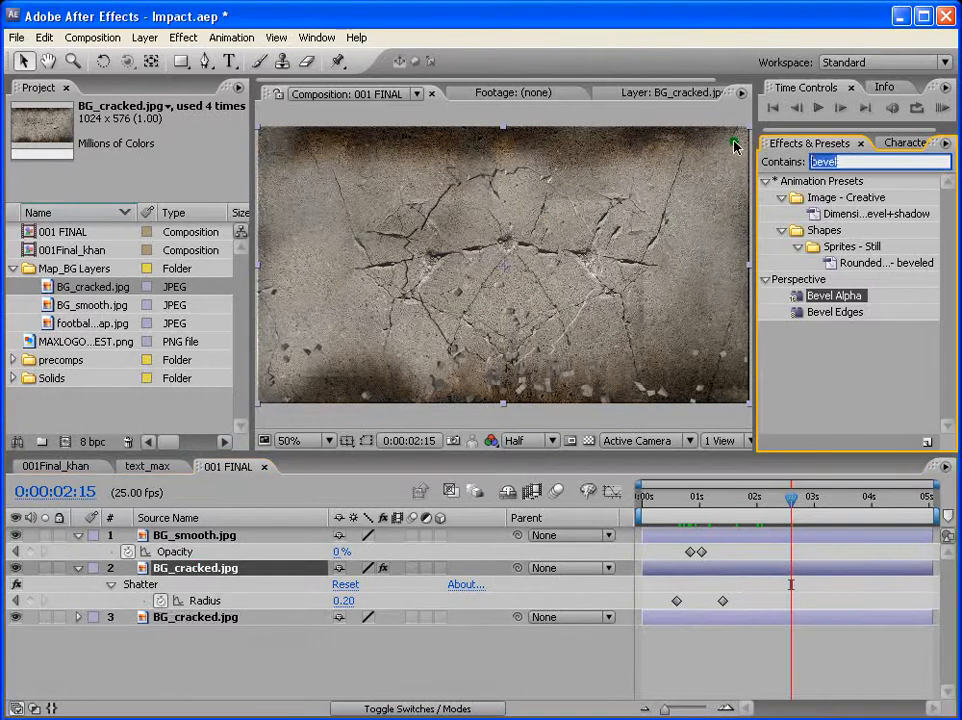
{"action": "type", "text": "shad"}
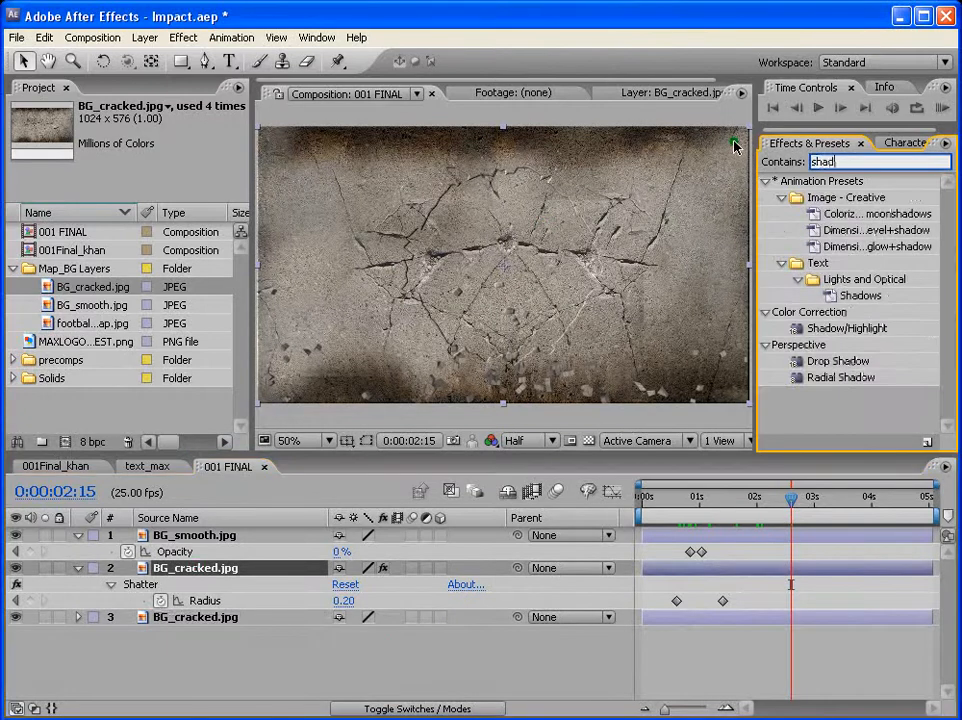
{"action": "left_click_drag", "start_coordinate": [829, 365], "coordinate": [706, 568]}
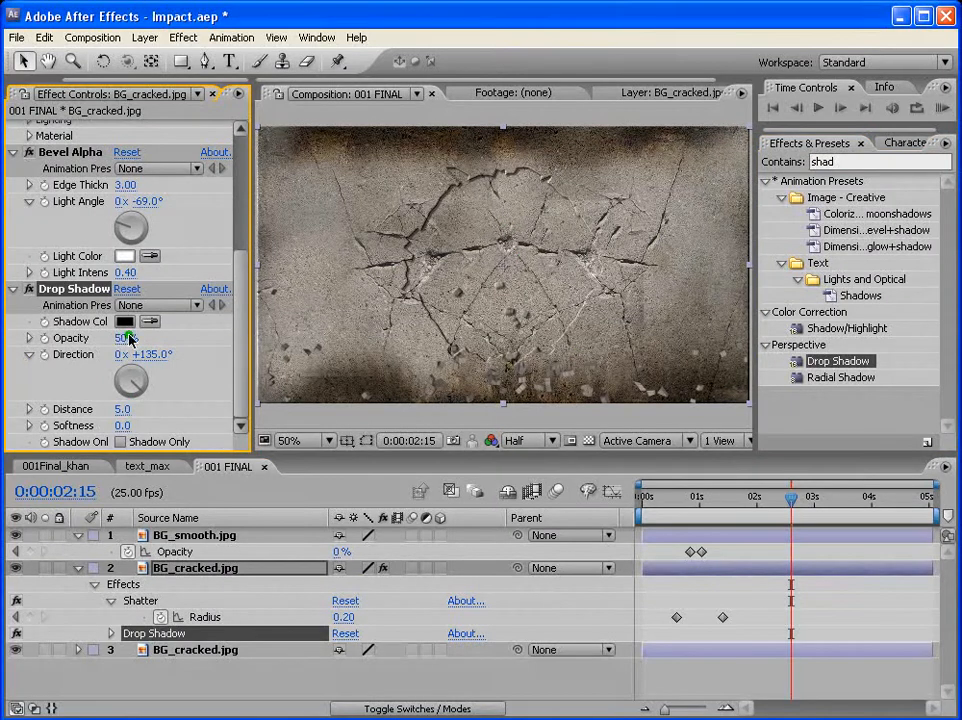
Set the Drop Shadow's opacity to 100%, distance to 0 and softness to 460
{"action": "left_click_drag", "start_coordinate": [124, 340], "coordinate": [256, 341]}
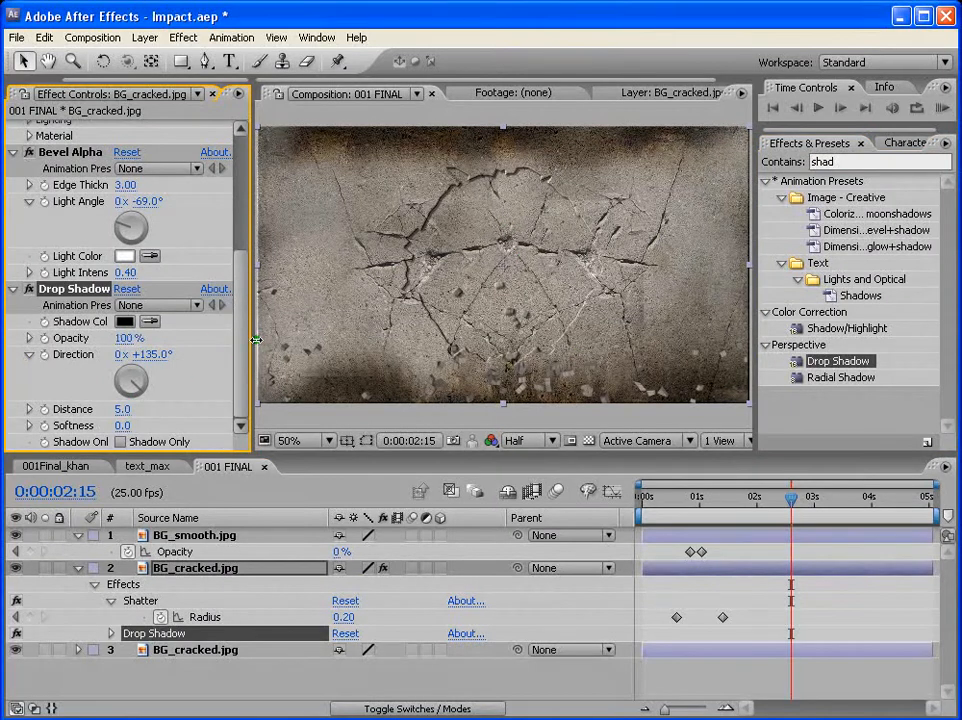
{"action": "left_click", "coordinate": [122, 409]}
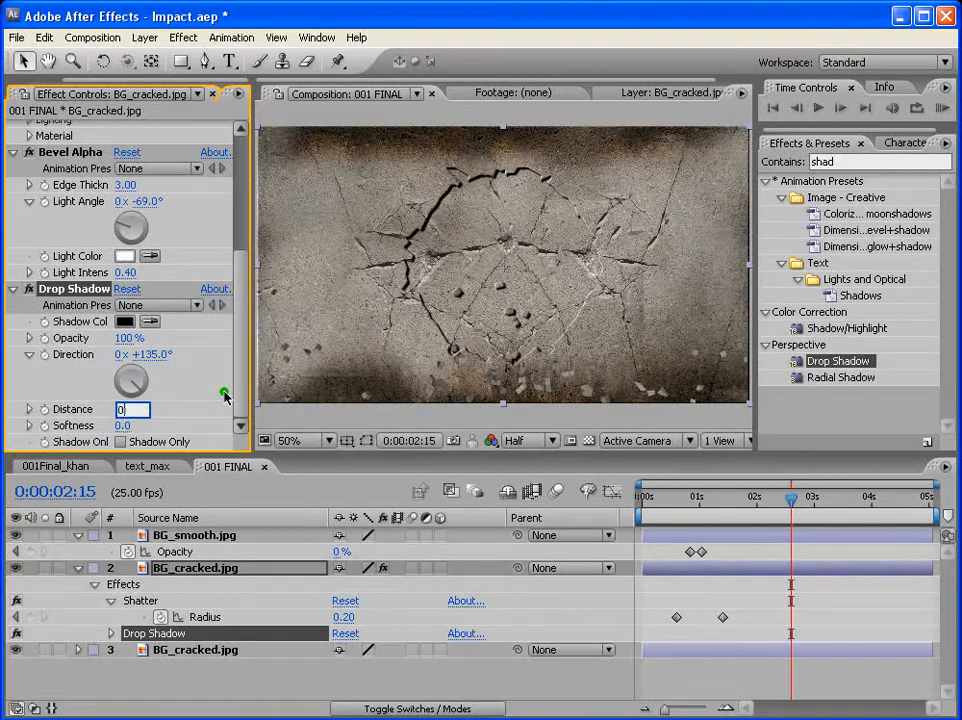
{"action": "type", "text": "0"}
{"action": "key", "text": "Return"}
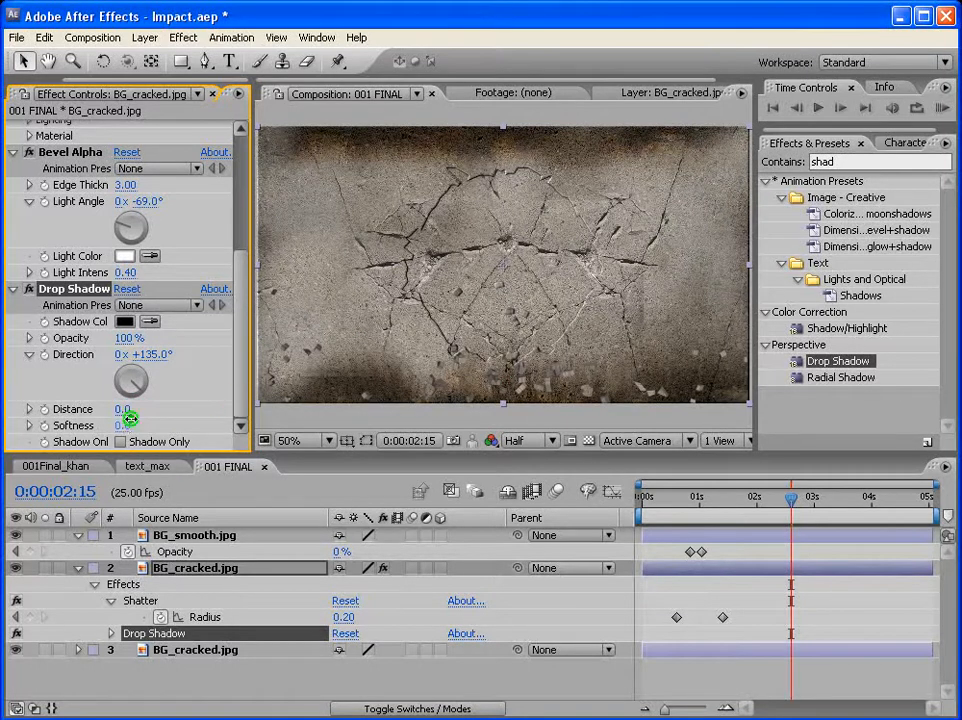
{"action": "left_click_drag", "start_coordinate": [125, 424], "coordinate": [798, 364]}
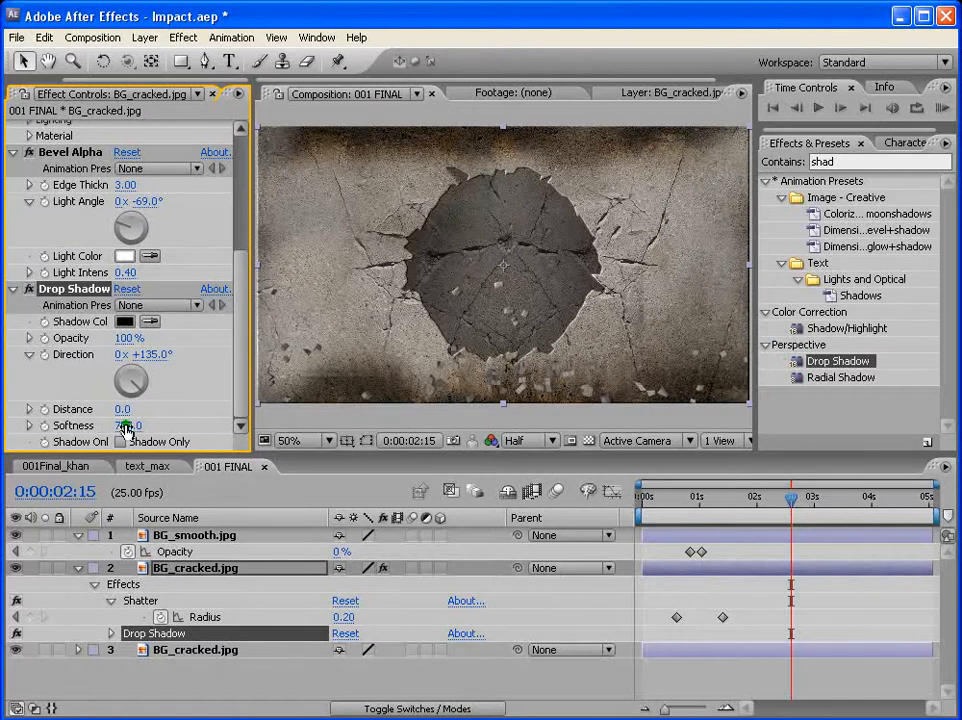
{"action": "mouse_move", "coordinate": [125, 428]}
{"action": "left_mouse_down"}
{"action": "mouse_move", "coordinate": [43, 425]}
{"action": "mouse_move", "coordinate": [175, 415]}
{"action": "mouse_move", "coordinate": [120, 425]}
{"action": "left_mouse_up"}
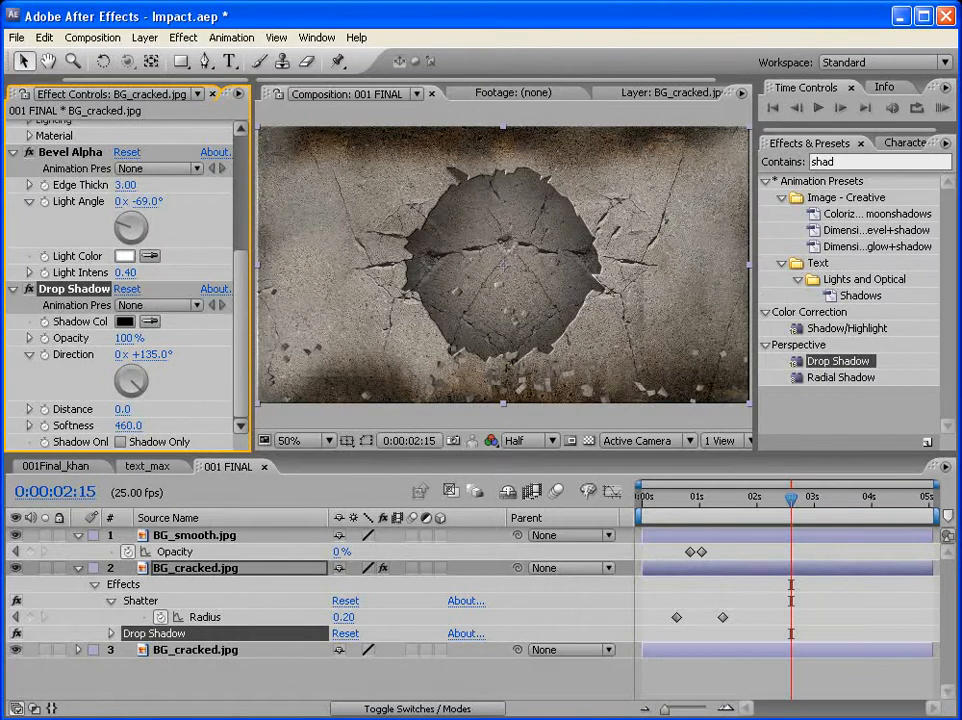
Preview the shattering wall with its shadow, and return to 0:00:00:21
{"action": "left_click", "coordinate": [943, 108]}
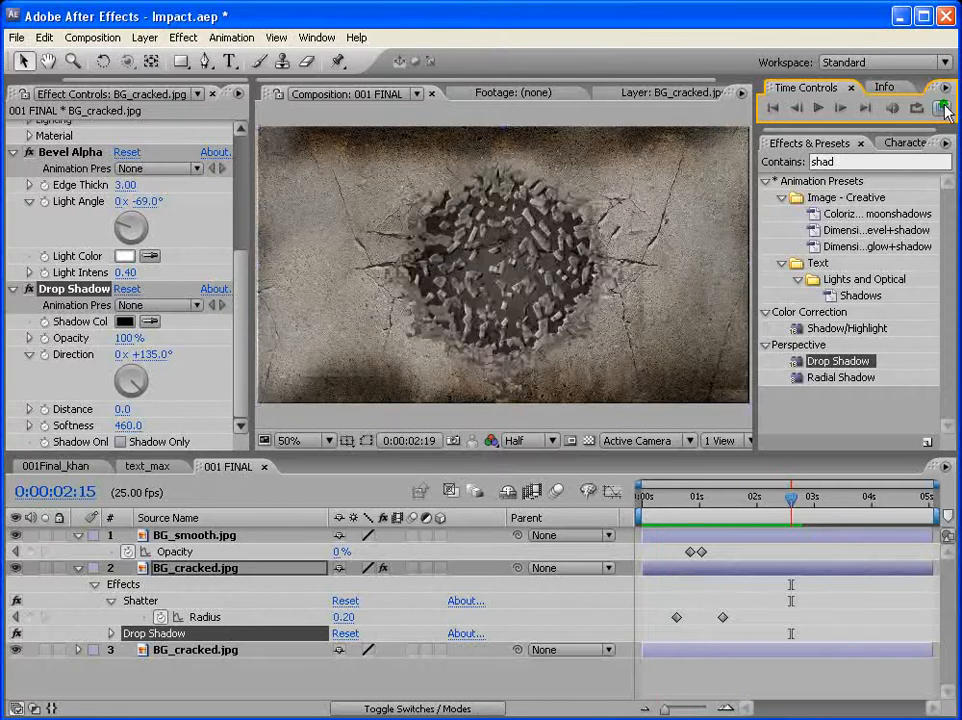
{"action": "key", "text": "space"}
{"action": "left_click", "coordinate": [685, 498]}
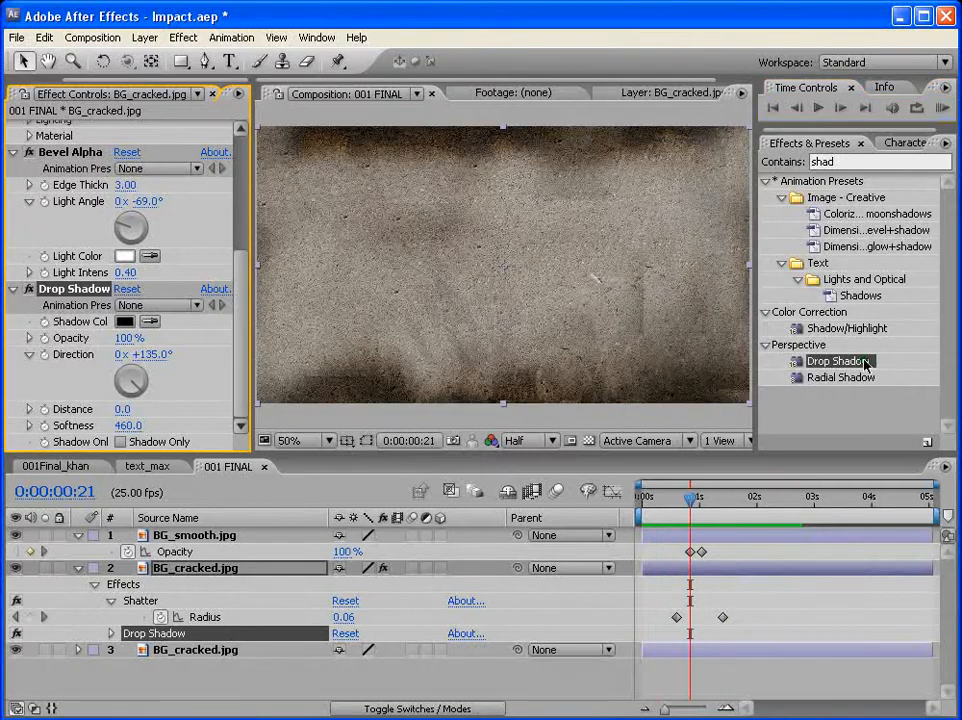
Search the effects for cc ra and apply CC Radial Fast Blur to the shattered BG_cracked.jpg layer
{"action": "left_click", "coordinate": [865, 161]}
{"action": "type", "text": "cc"}
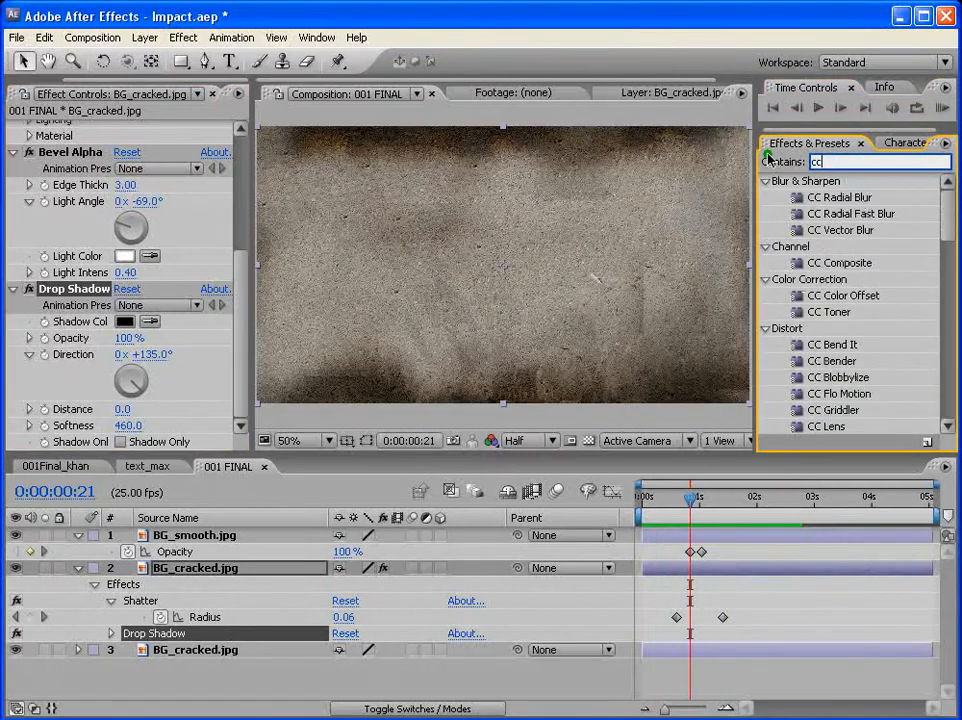
{"action": "type", "text": " ra"}
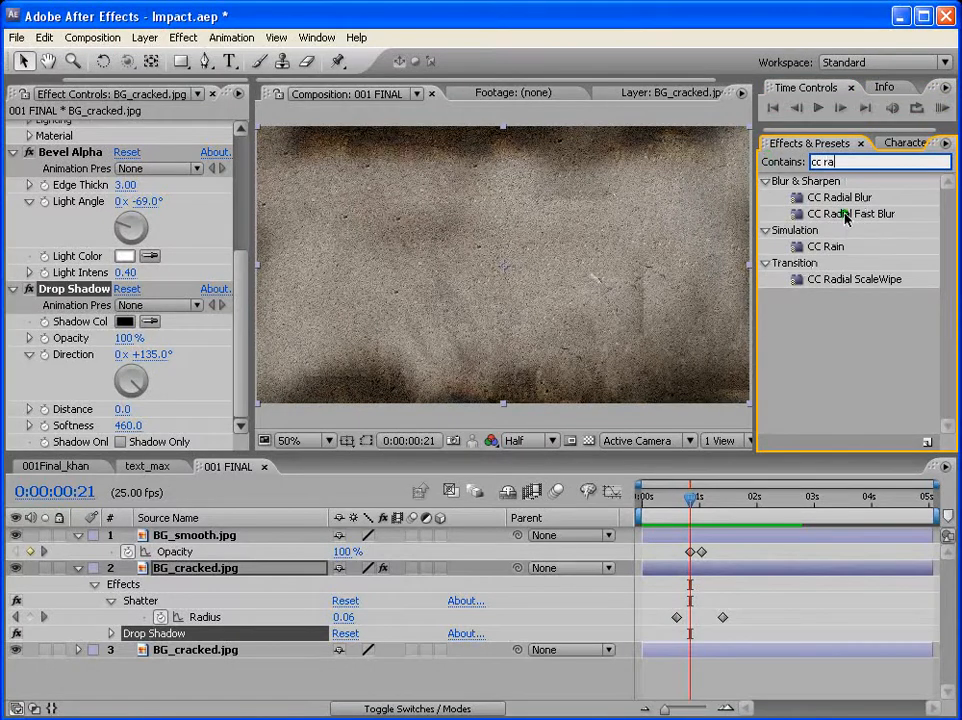
{"action": "left_click_drag", "start_coordinate": [845, 218], "coordinate": [747, 572]}
At 0:00:01:00, set the CC Radial Fast Blur amount to 64 and start keyframing it
{"action": "left_click", "coordinate": [703, 500]}
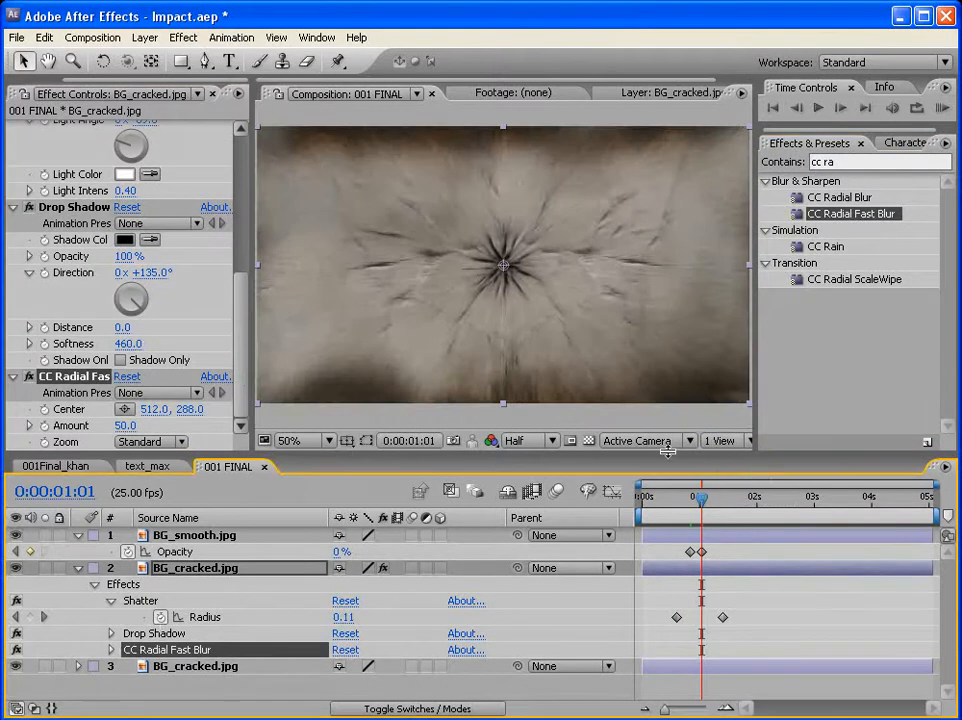
{"action": "left_click", "coordinate": [238, 362]}
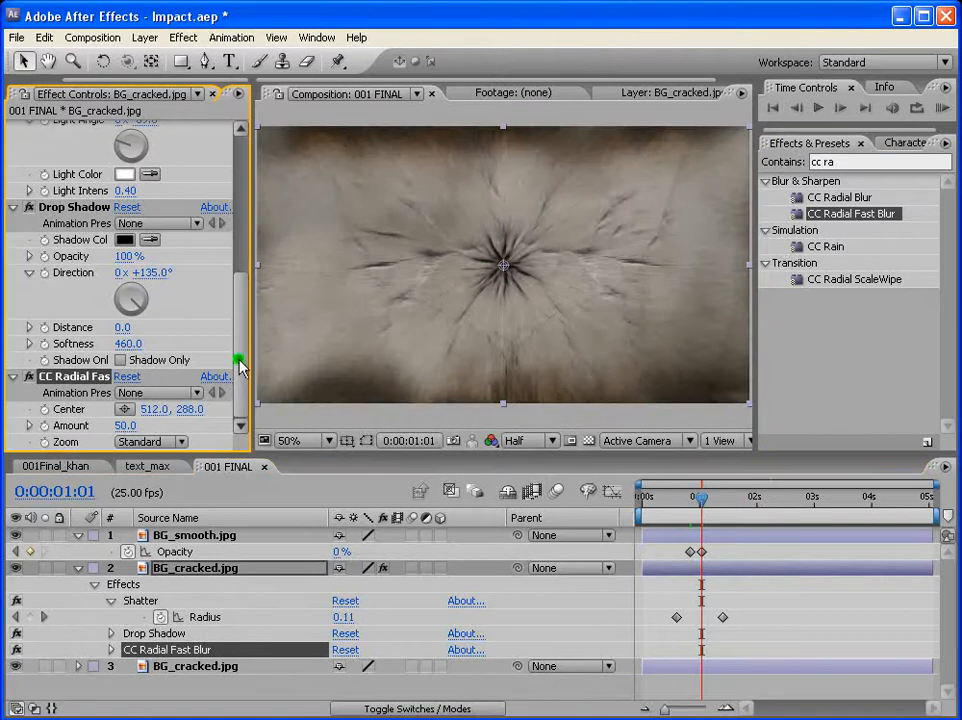
{"action": "left_click_drag", "start_coordinate": [708, 512], "coordinate": [696, 503]}
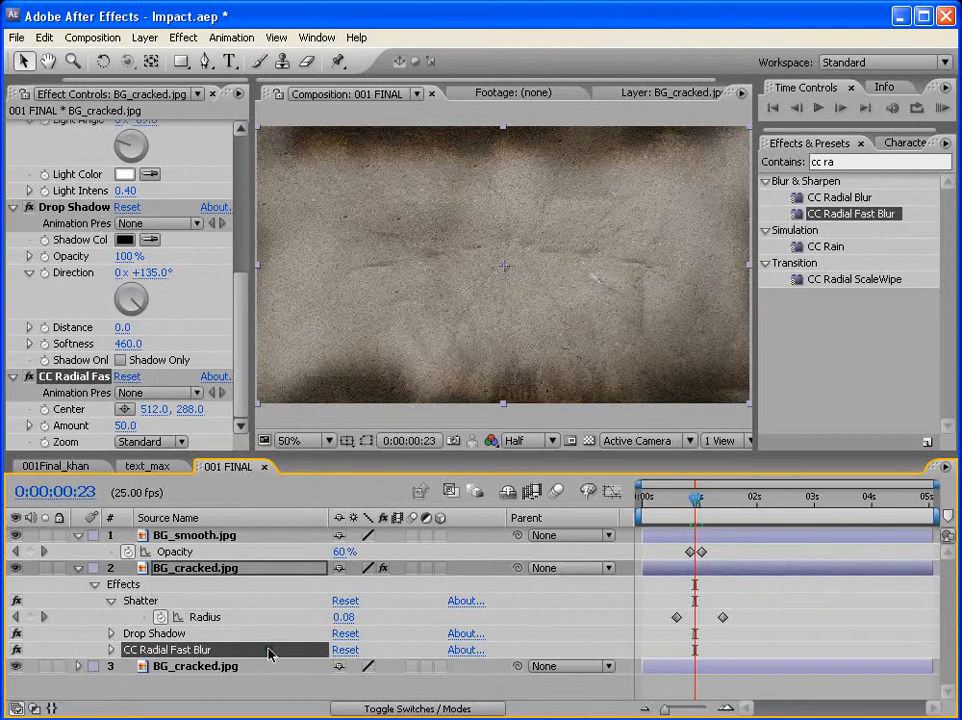
{"action": "left_click_drag", "start_coordinate": [697, 505], "coordinate": [701, 507]}
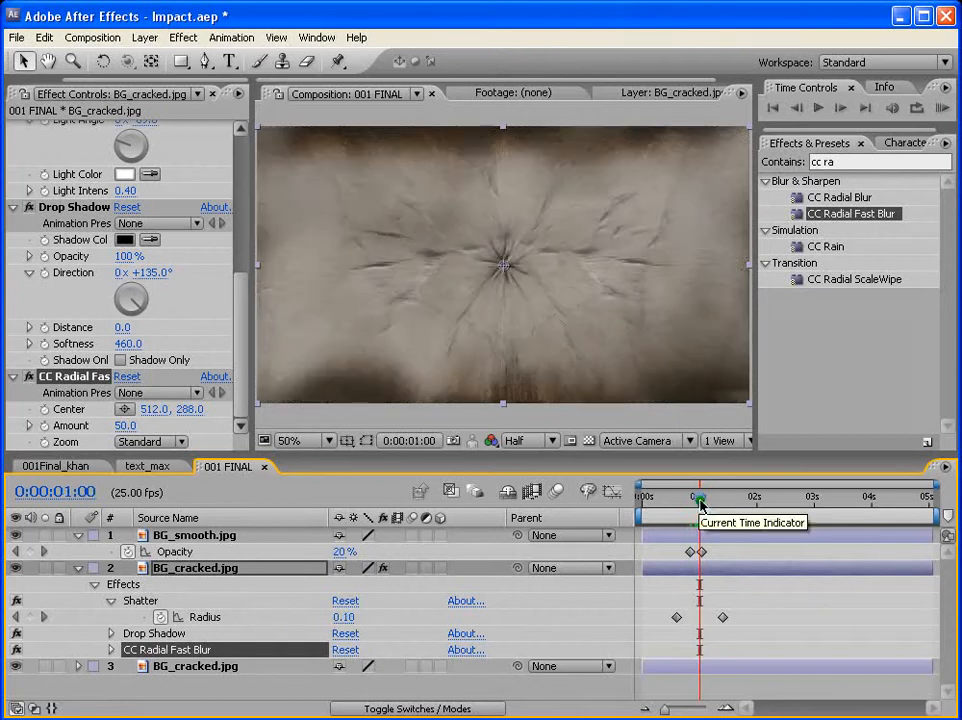
{"action": "left_click", "coordinate": [227, 421]}
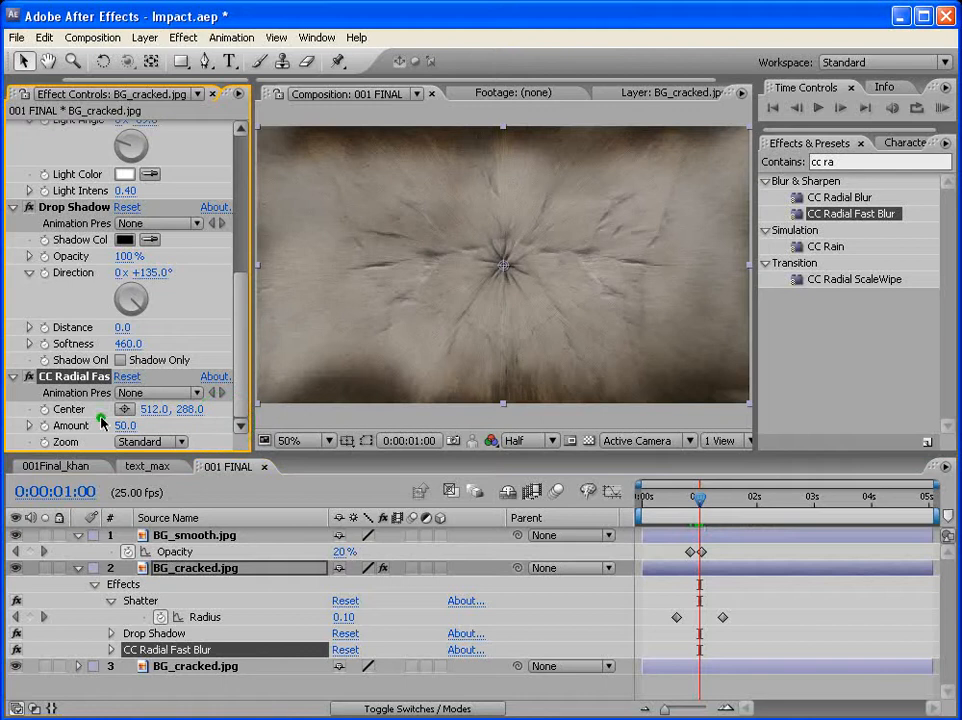
{"action": "left_click_drag", "start_coordinate": [101, 422], "coordinate": [140, 425]}
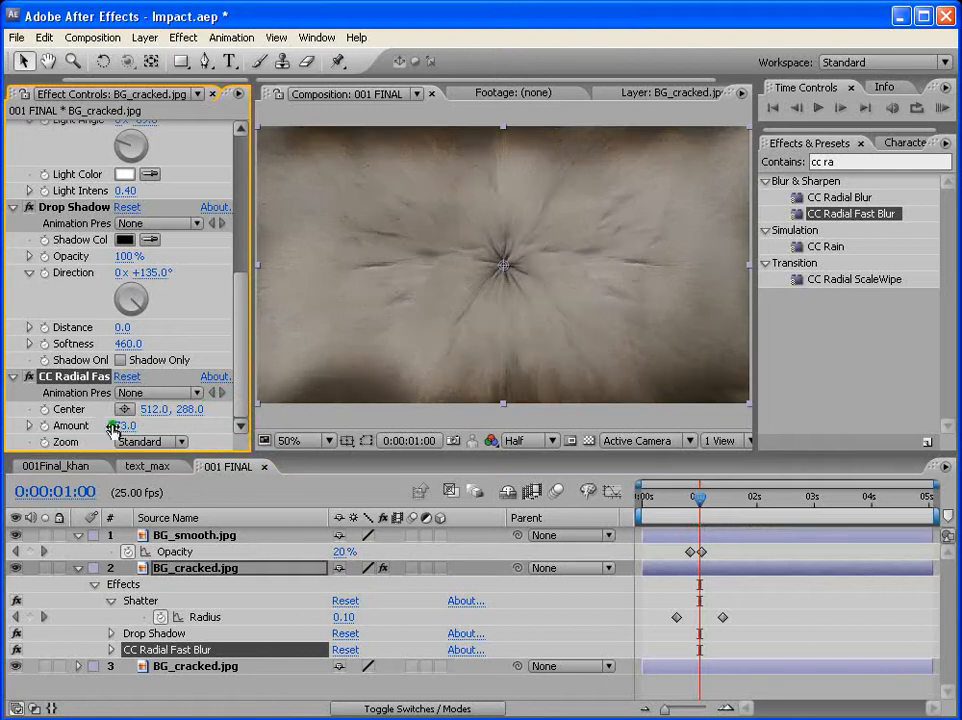
{"action": "left_click_drag", "start_coordinate": [114, 426], "coordinate": [105, 427]}
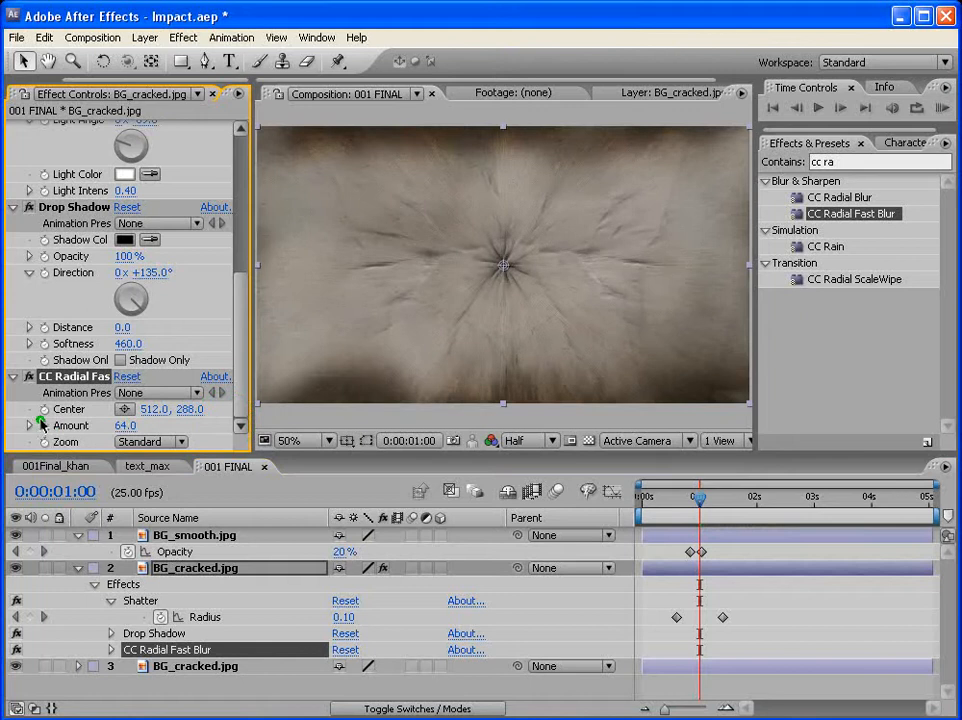
{"action": "left_click", "coordinate": [42, 425]}
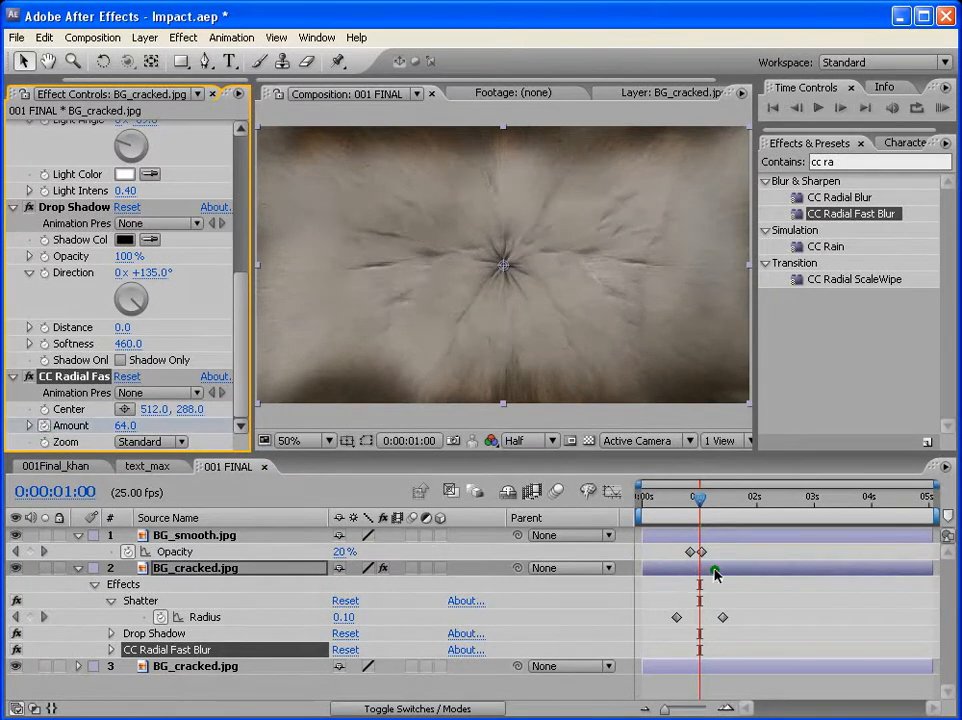
Reveal the shattered layer's keyframed properties and key the CC Radial Fast Blur amount to 0 at 0:00:01:13
{"action": "key", "text": "u"}
{"action": "key", "text": "u"}
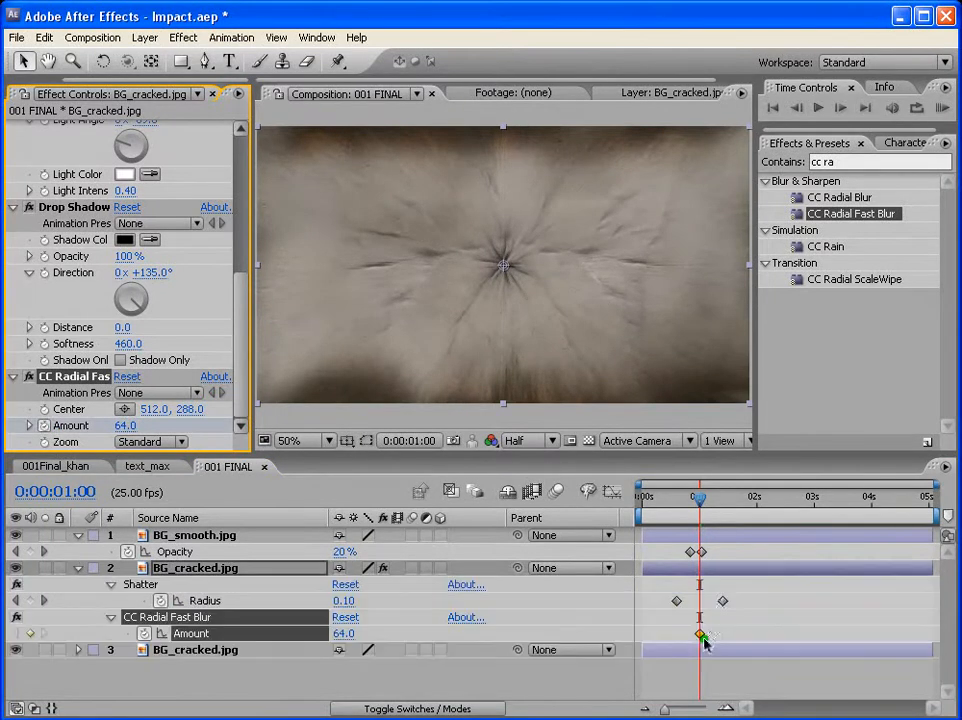
{"action": "left_click_drag", "start_coordinate": [699, 497], "coordinate": [728, 512]}
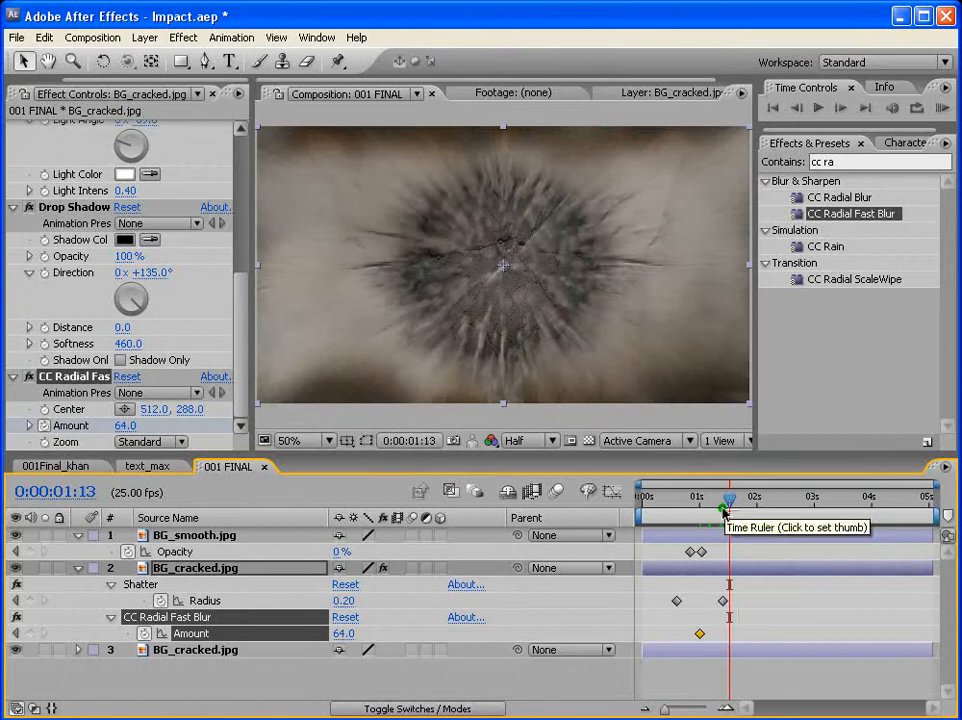
{"action": "left_click", "coordinate": [125, 425]}
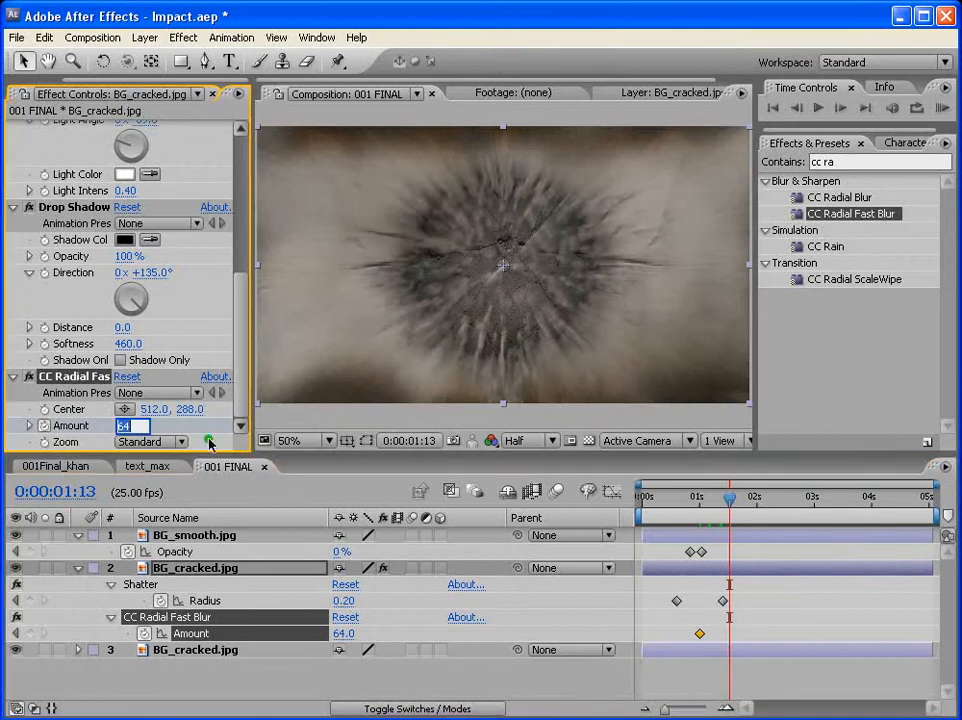
{"action": "key", "text": "Return"}
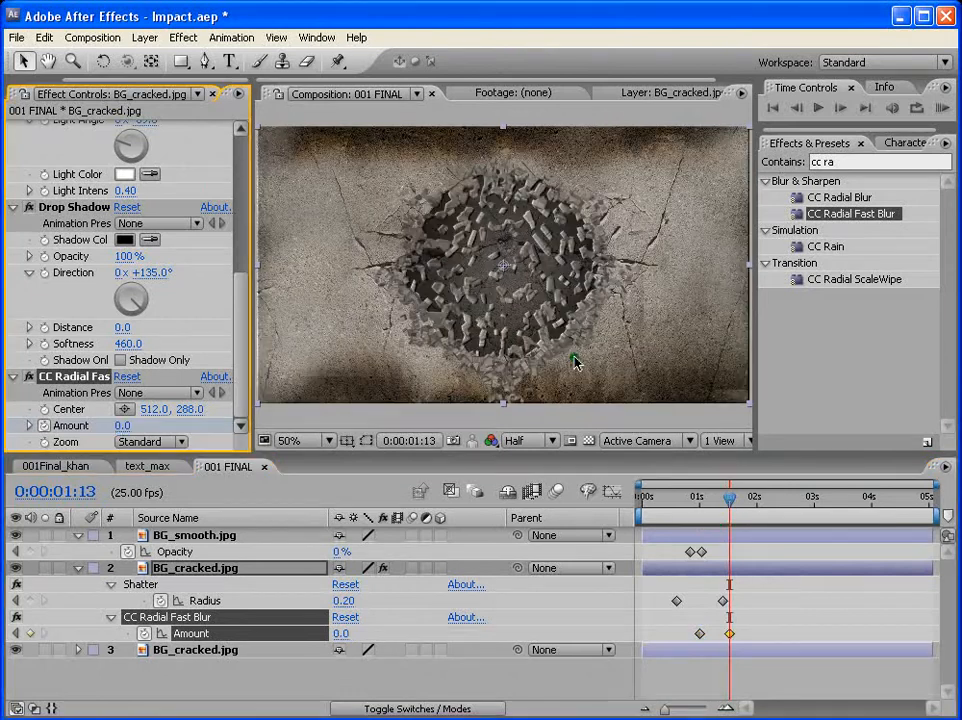
Preview the shattering wall with its radial blur, and return to 0:00:01:00
{"action": "left_click", "coordinate": [937, 108]}
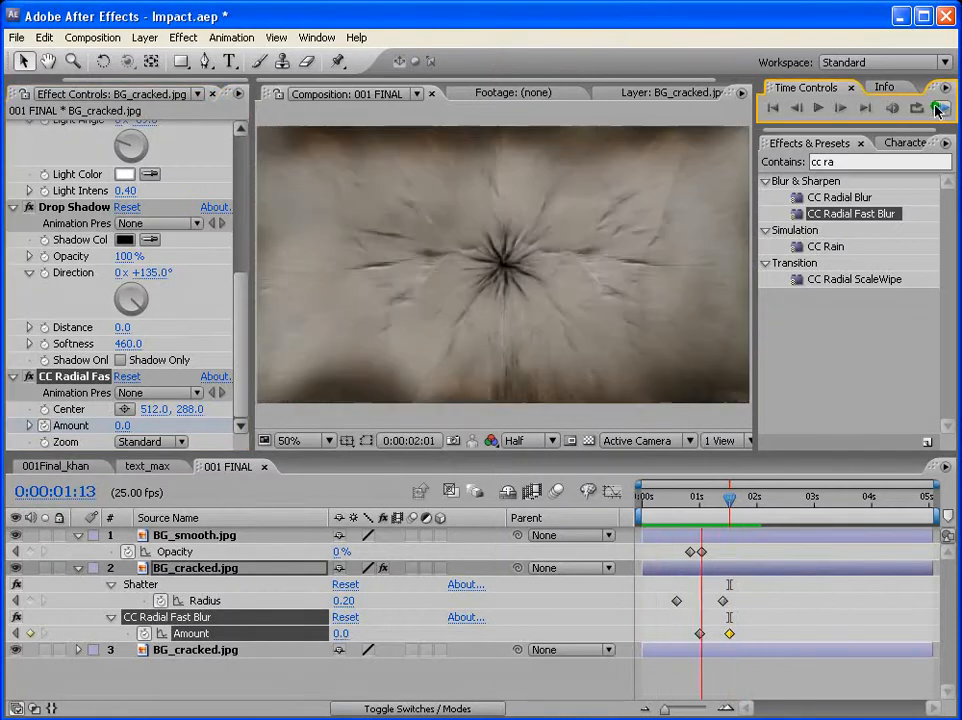
{"action": "left_click", "coordinate": [645, 490]}
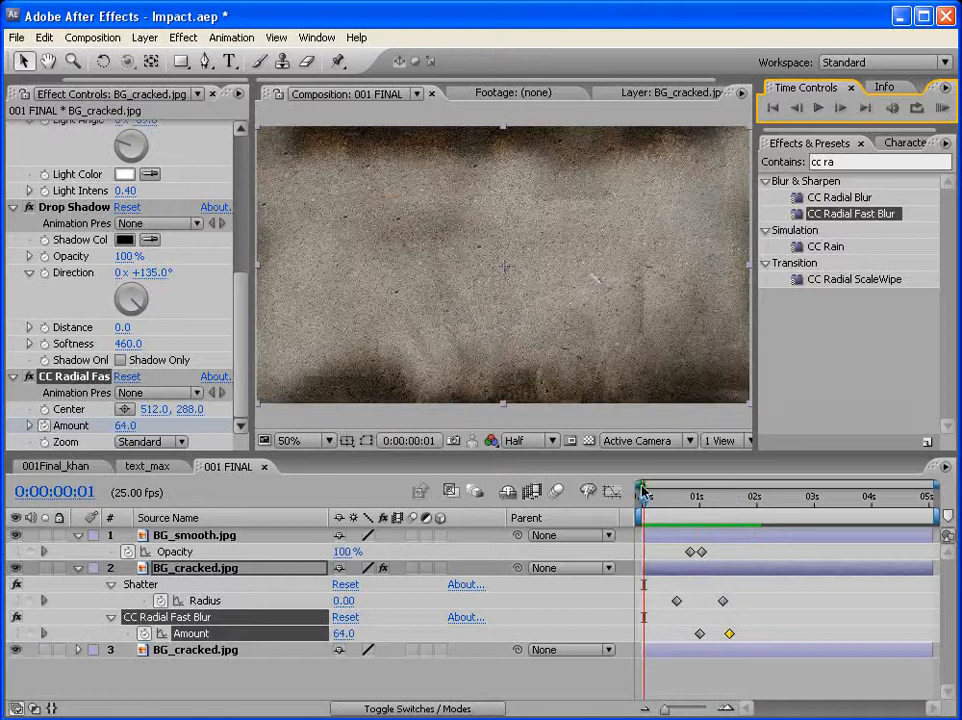
{"action": "left_click_drag", "start_coordinate": [644, 497], "coordinate": [699, 499]}
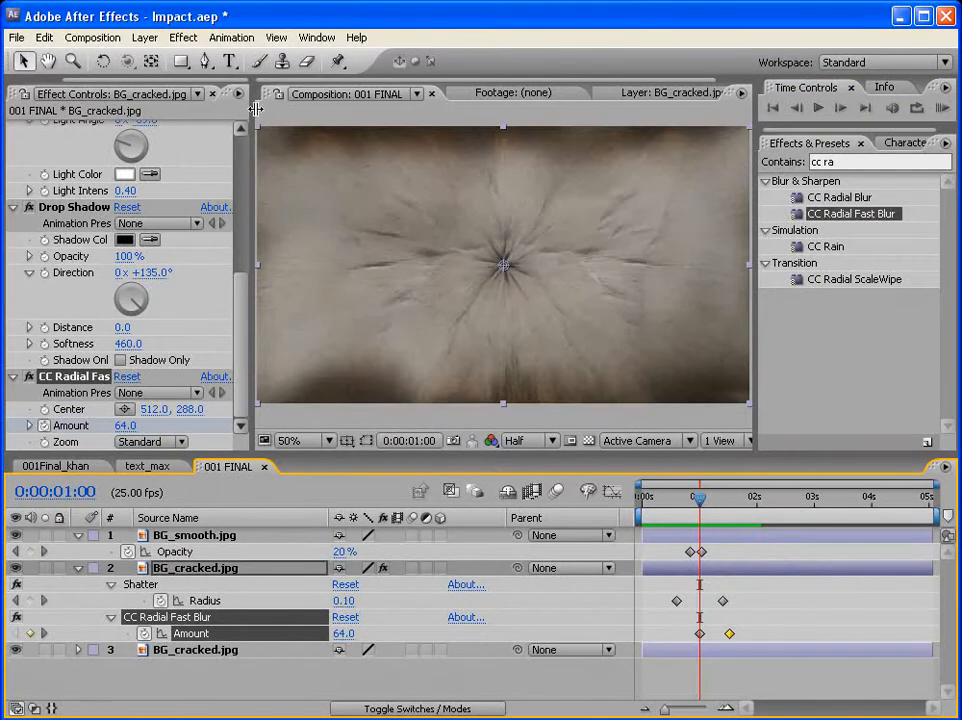
Show The Wiggler, set its noise type to Jagged, and hide the layer switches in the timeline
{"action": "left_click", "coordinate": [316, 37]}
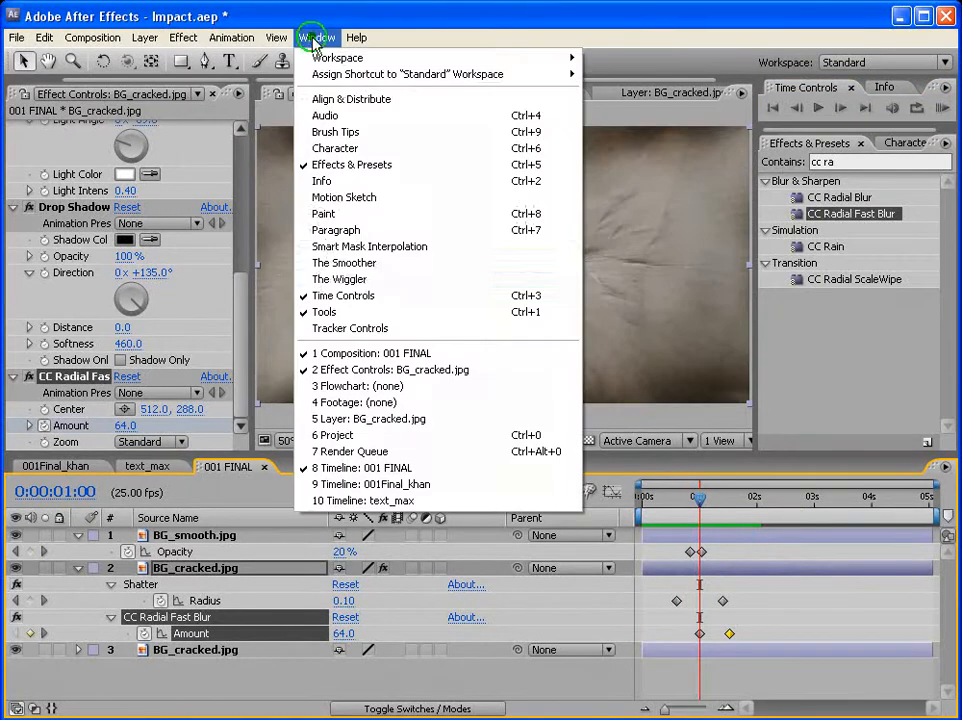
{"action": "left_click", "coordinate": [342, 279]}
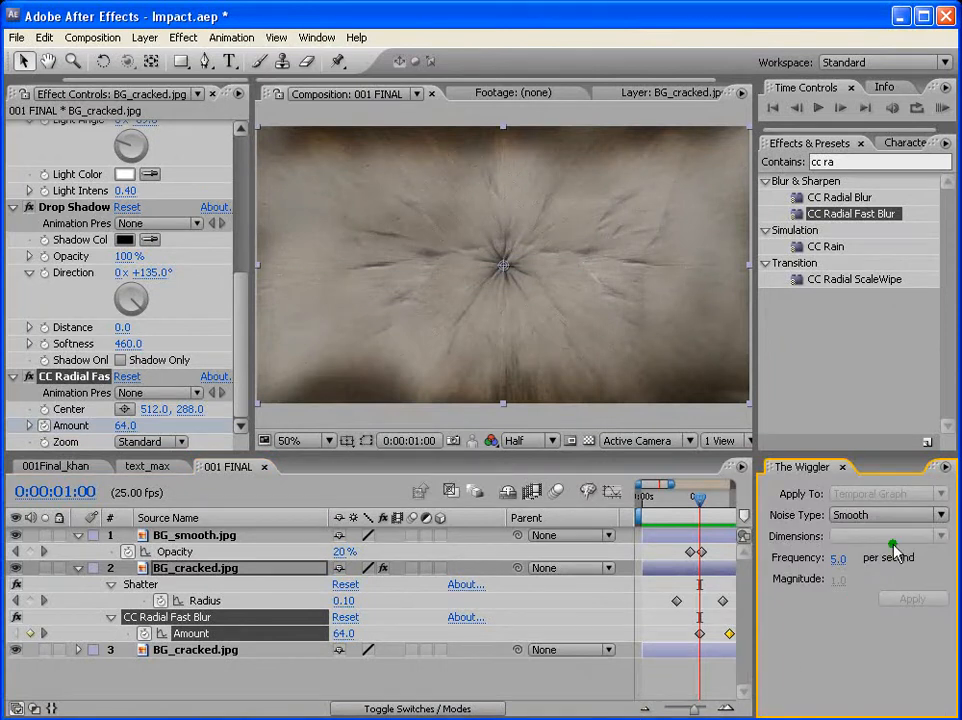
{"action": "left_click", "coordinate": [940, 515]}
{"action": "left_click", "coordinate": [870, 550]}
{"action": "left_click", "coordinate": [17, 709]}
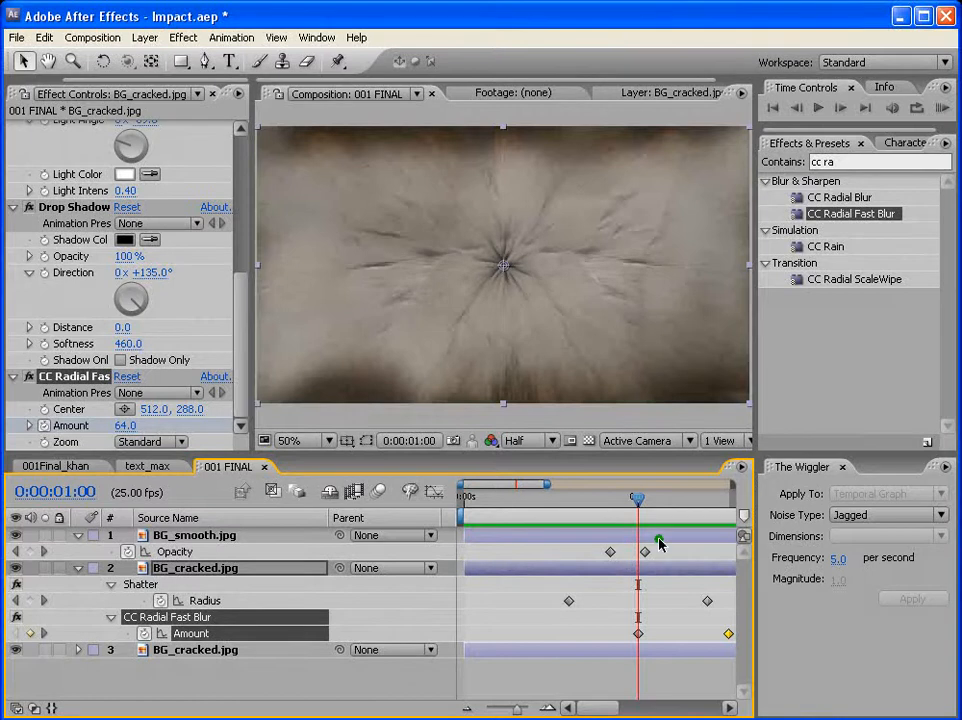
Reveal the shattered BG_cracked.jpg layer's Position and start keyframing it at 0:00:00:24
{"action": "left_click", "coordinate": [641, 568]}
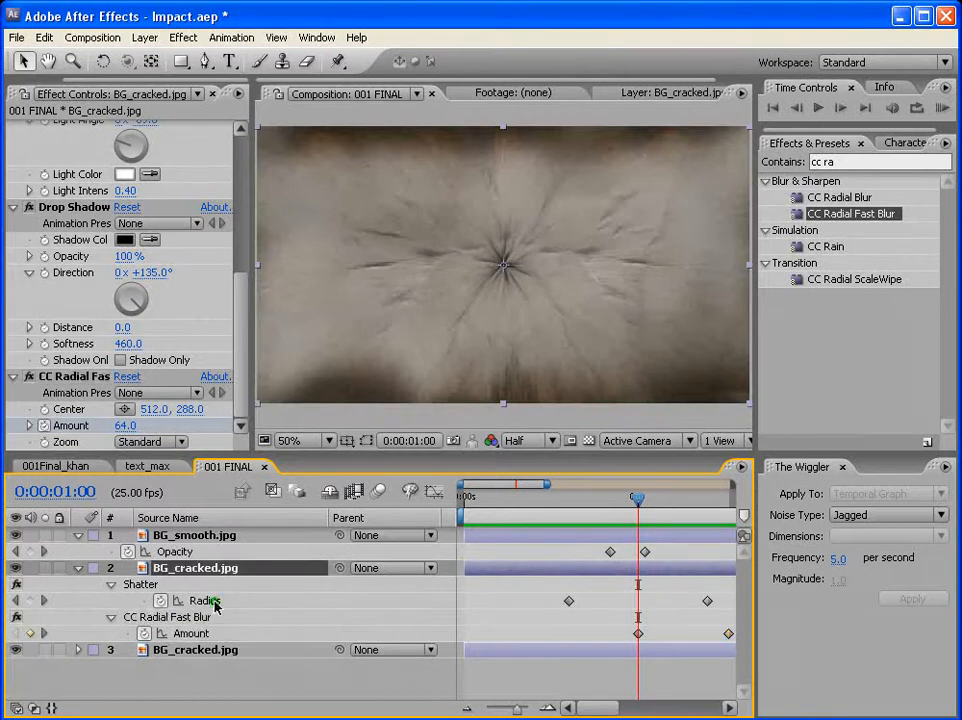
{"action": "key", "text": "p"}
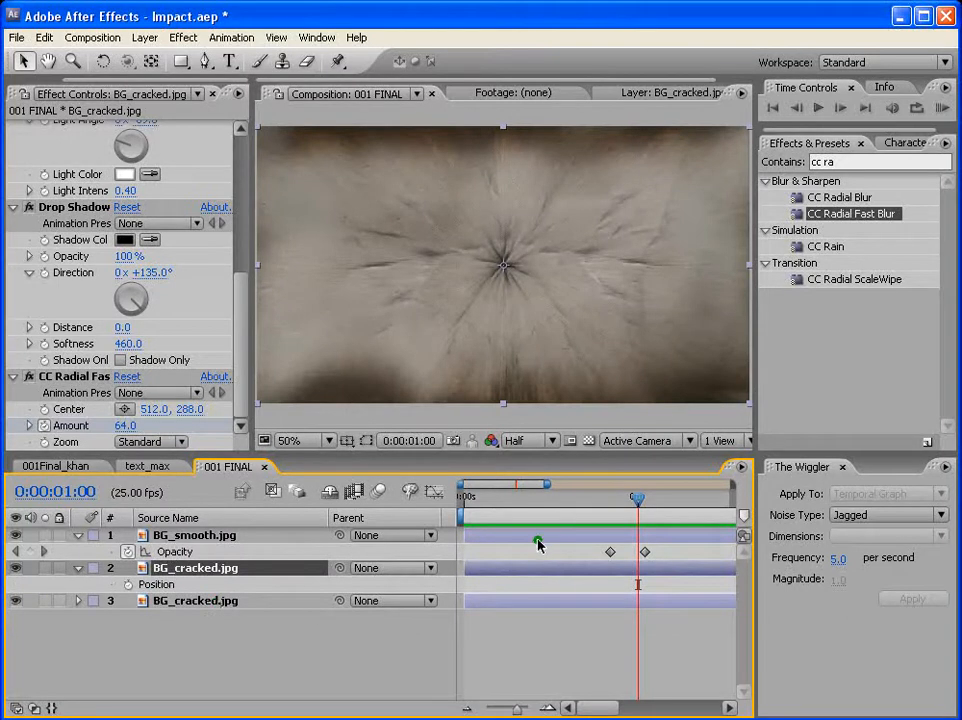
{"action": "left_click", "coordinate": [611, 500]}
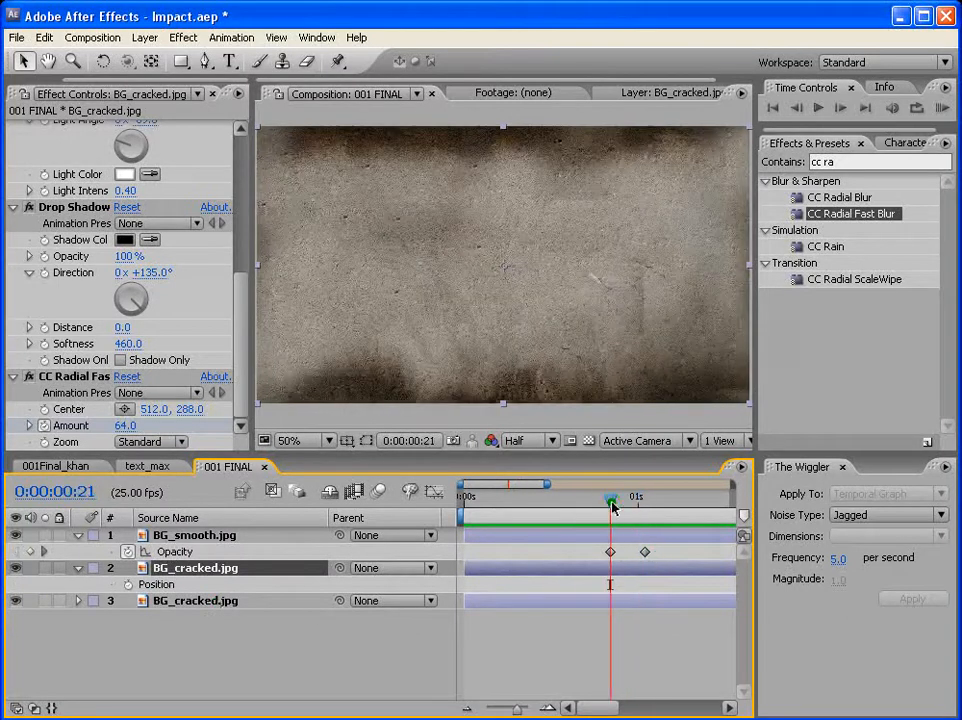
{"action": "left_click_drag", "start_coordinate": [613, 505], "coordinate": [629, 550]}
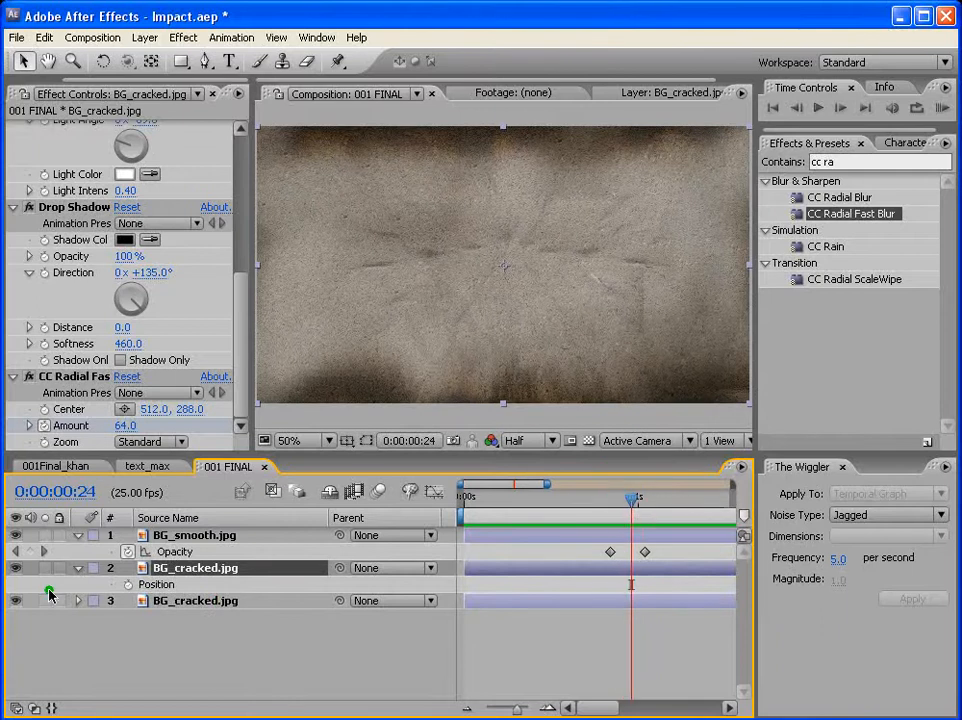
{"action": "left_click", "coordinate": [130, 585]}
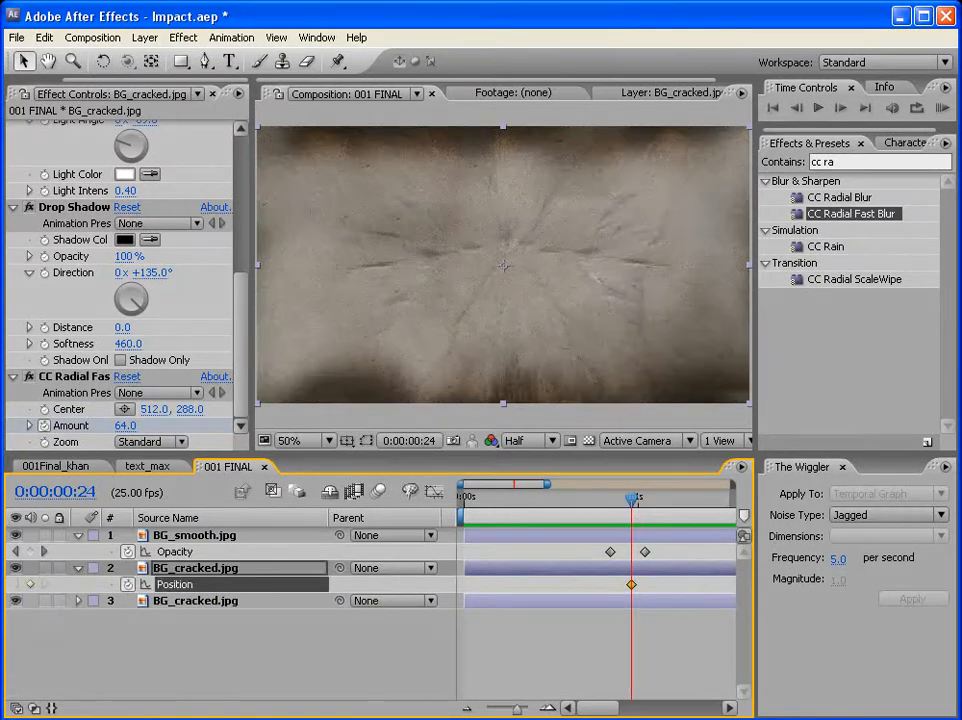
Add a second Position keyframe to the shattered BG_cracked.jpg layer at 0:00:01:07 with the position unchanged
{"action": "left_click_drag", "start_coordinate": [523, 710], "coordinate": [509, 706]}
{"action": "left_click", "coordinate": [593, 500]}
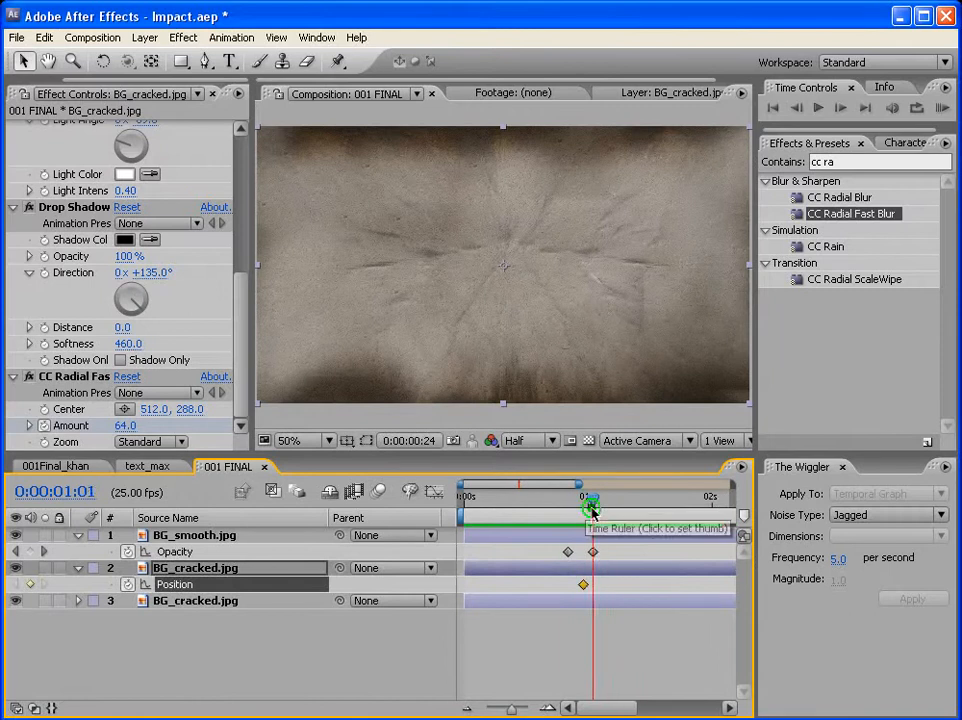
{"action": "left_click_drag", "start_coordinate": [593, 505], "coordinate": [624, 499]}
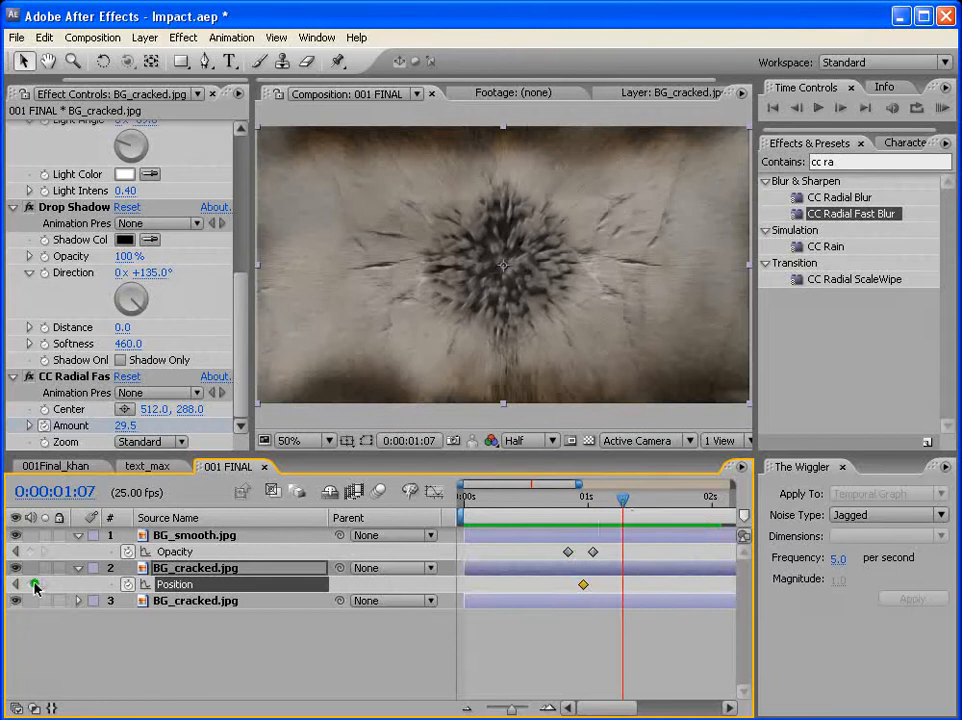
{"action": "left_click", "coordinate": [35, 584]}
Select both Position keyframes and set The Wiggler's frequency to 35 per second and magnitude to 25
{"action": "left_click_drag", "start_coordinate": [655, 578], "coordinate": [550, 600]}
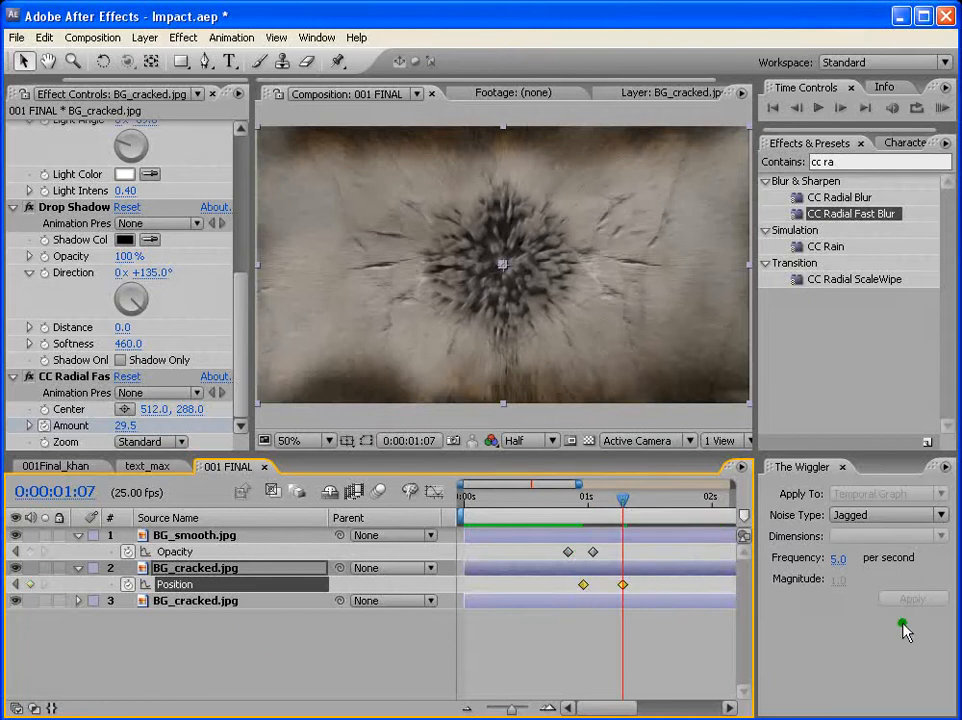
{"action": "left_click", "coordinate": [838, 561]}
{"action": "left_click_drag", "start_coordinate": [843, 560], "coordinate": [832, 561]}
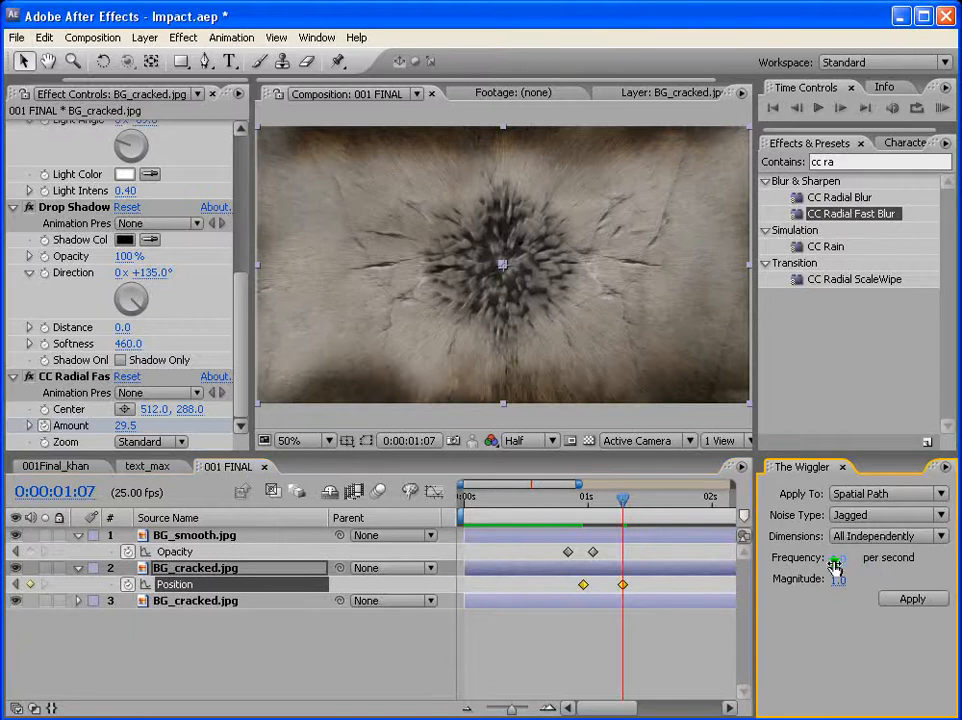
{"action": "left_click", "coordinate": [834, 559]}
{"action": "key", "text": "BackSpace"}
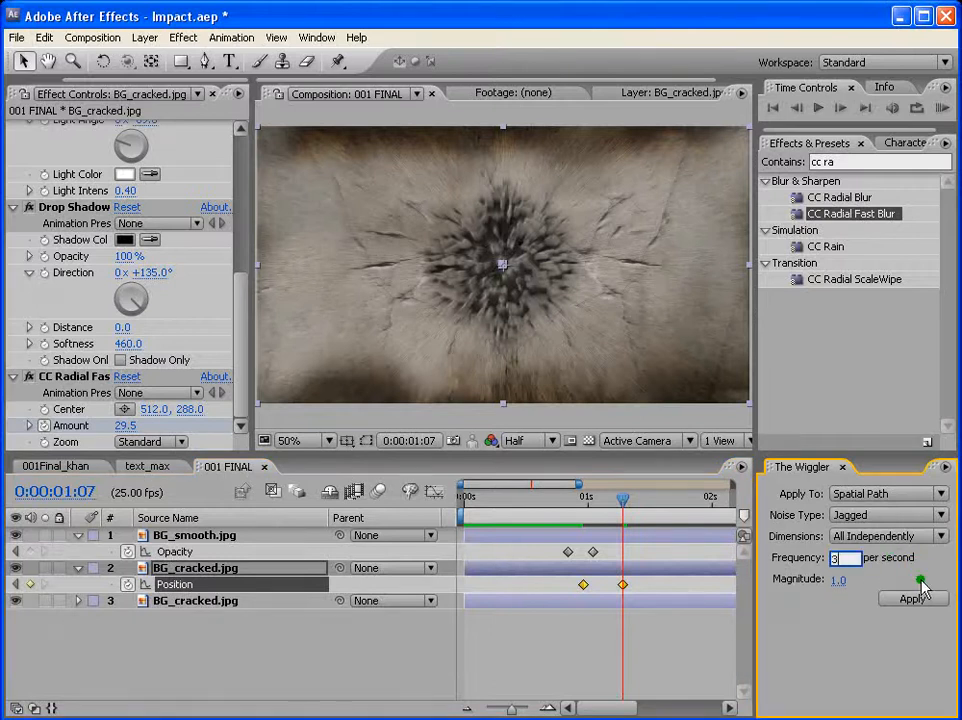
{"action": "left_click", "coordinate": [840, 581]}
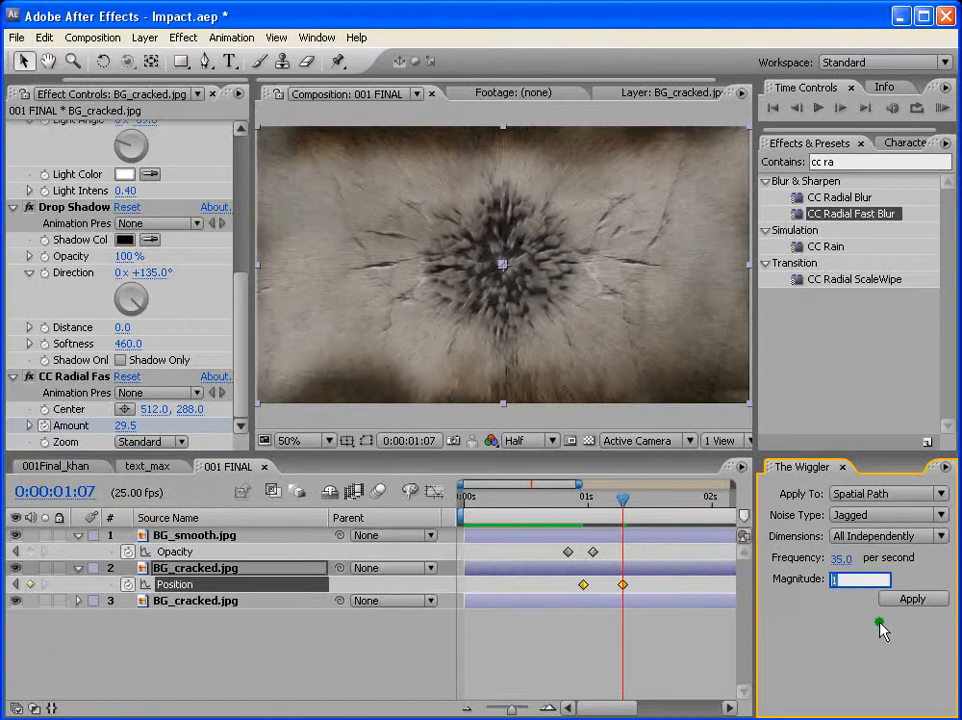
{"action": "type", "text": "25"}
{"action": "key", "text": "Return"}
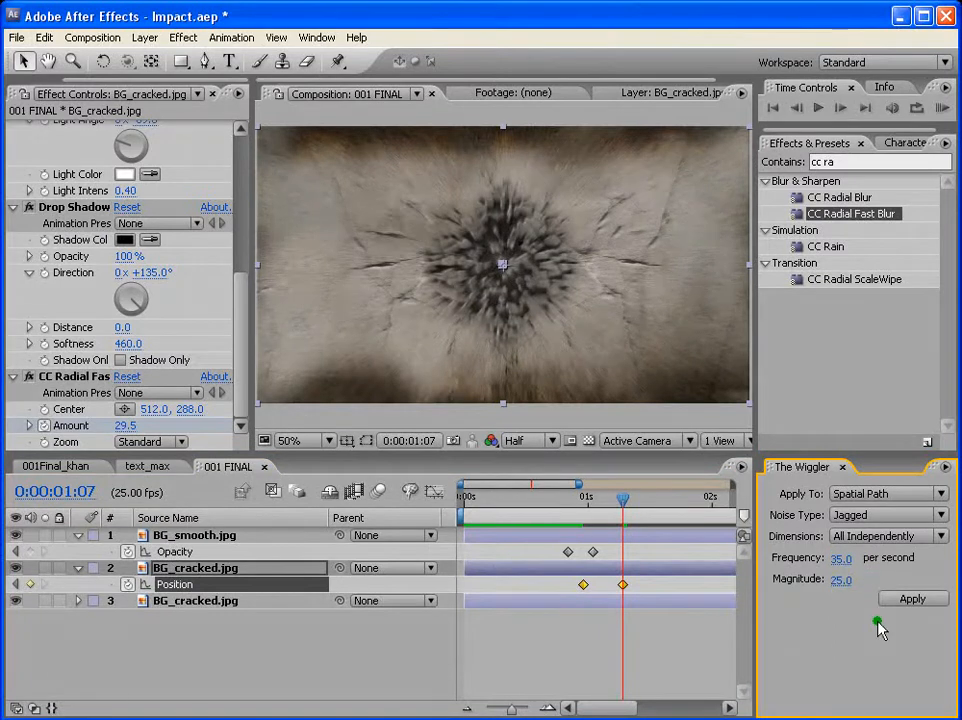
Reselect the two Position keyframes of the shattered layer and apply the Wiggler to them
{"action": "left_click", "coordinate": [619, 597]}
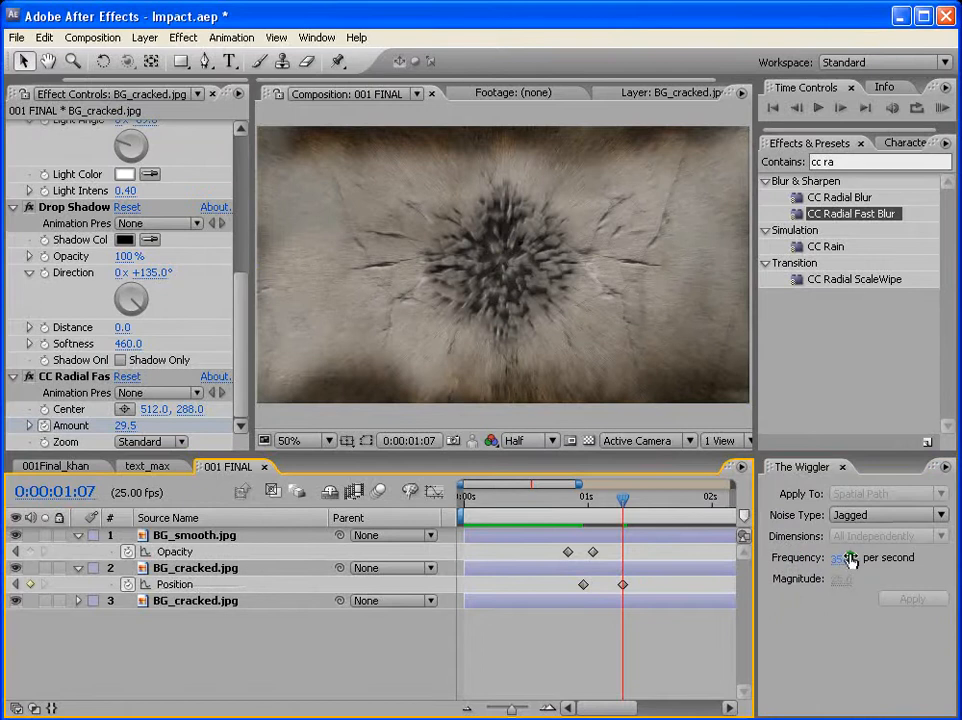
{"action": "left_click_drag", "start_coordinate": [648, 583], "coordinate": [533, 586]}
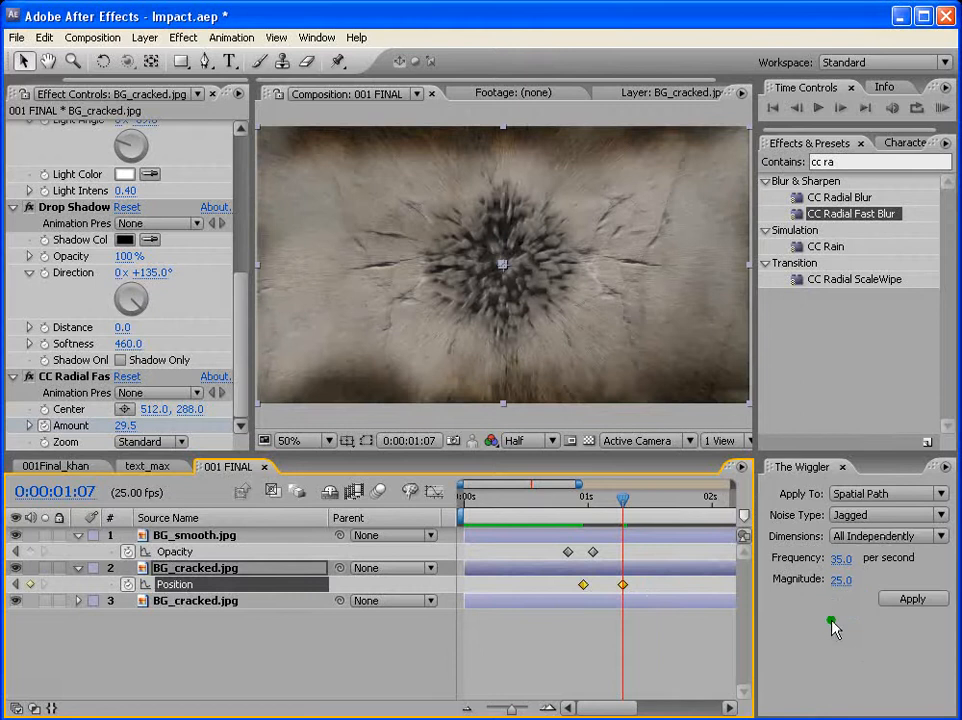
{"action": "left_click", "coordinate": [913, 599]}
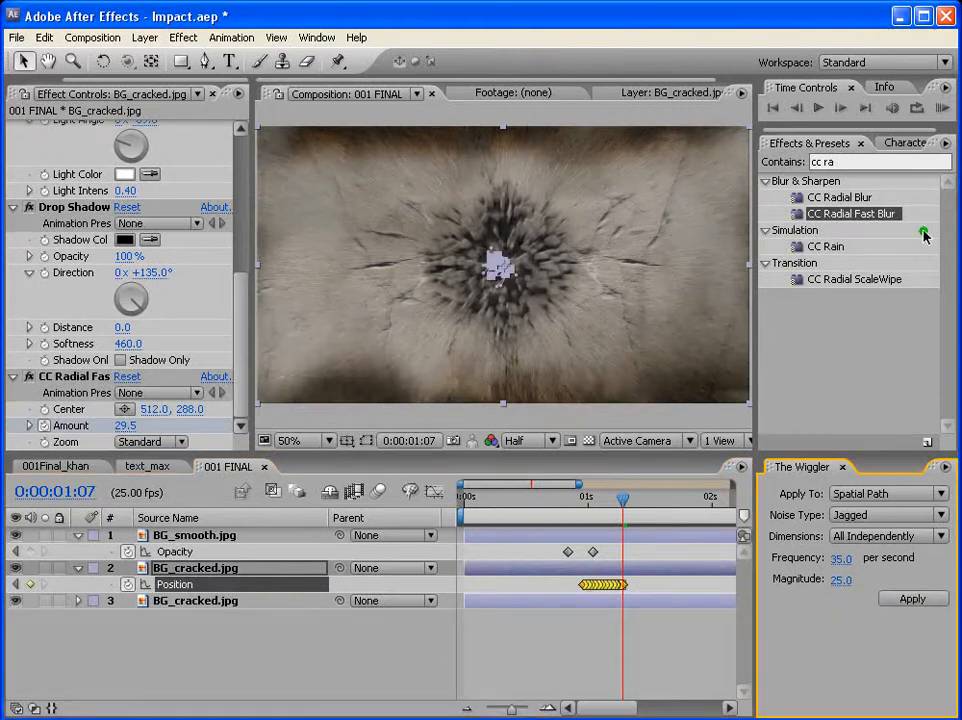
Preview the wiggled shake and examine individual frames between 0:00:00:24 and 0:00:01:04
{"action": "left_click", "coordinate": [945, 113]}
{"action": "left_click", "coordinate": [941, 107]}
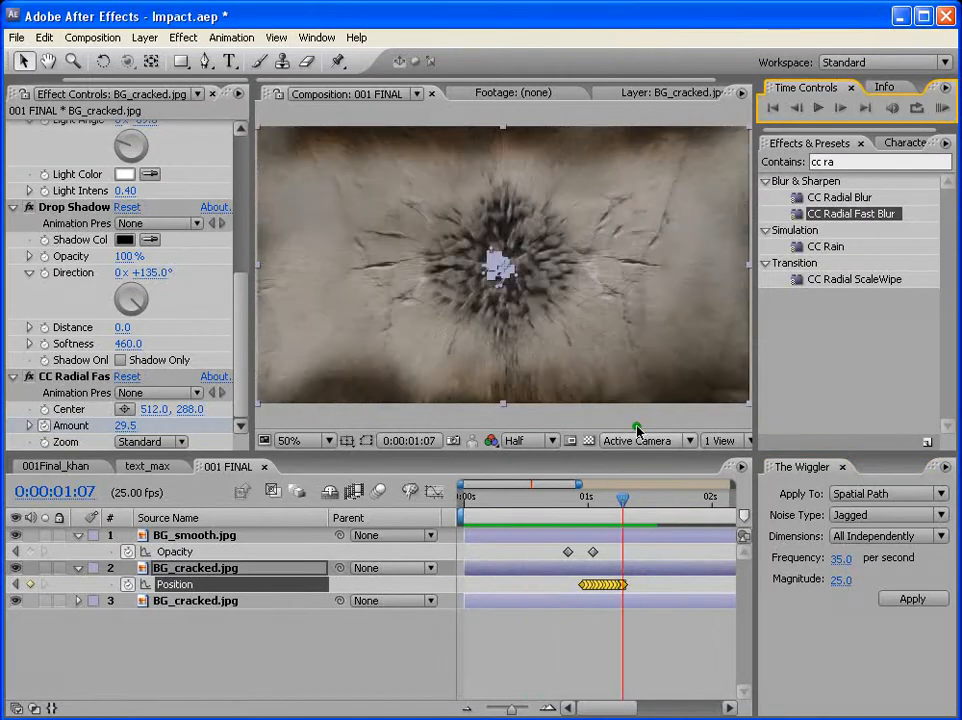
{"action": "left_click_drag", "start_coordinate": [571, 497], "coordinate": [582, 497]}
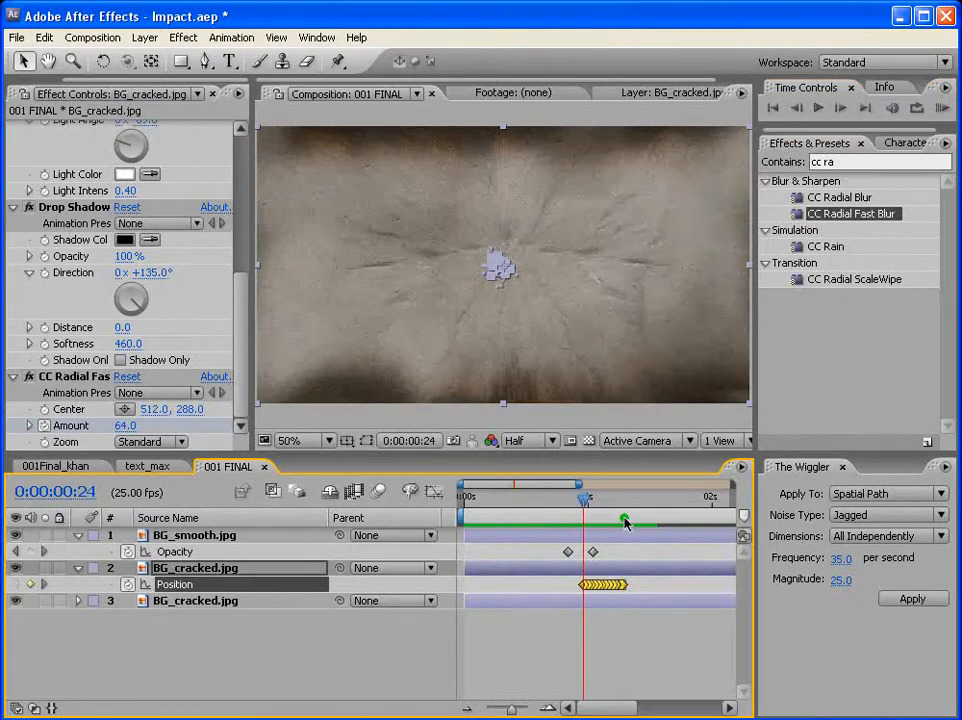
{"action": "left_click", "coordinate": [597, 497]}
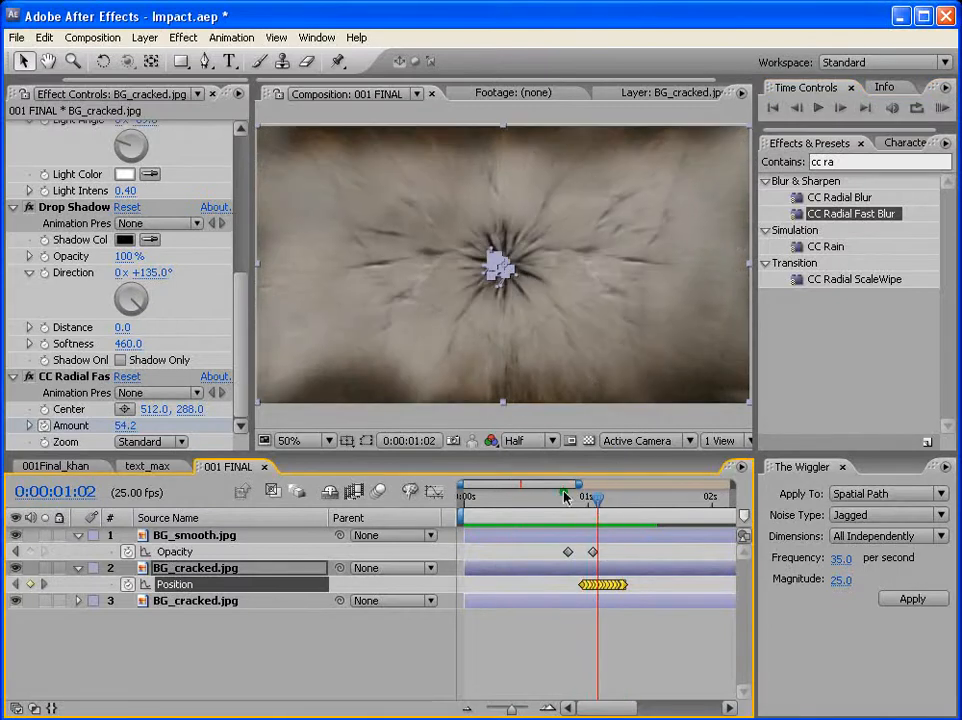
{"action": "left_click", "coordinate": [607, 497]}
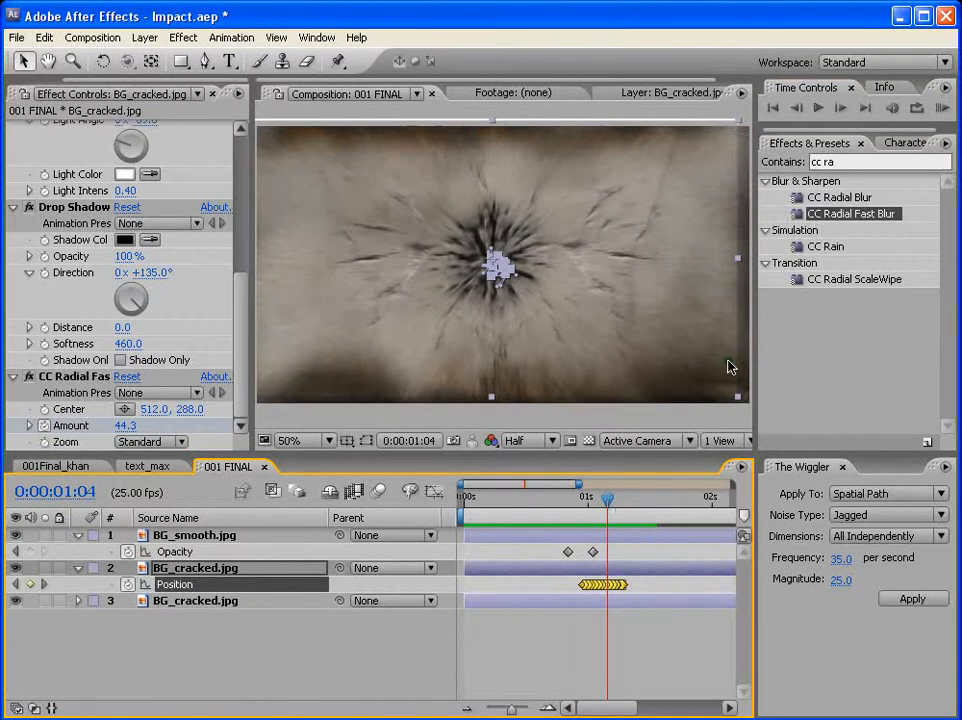
{"action": "left_click_drag", "start_coordinate": [607, 503], "coordinate": [593, 506]}
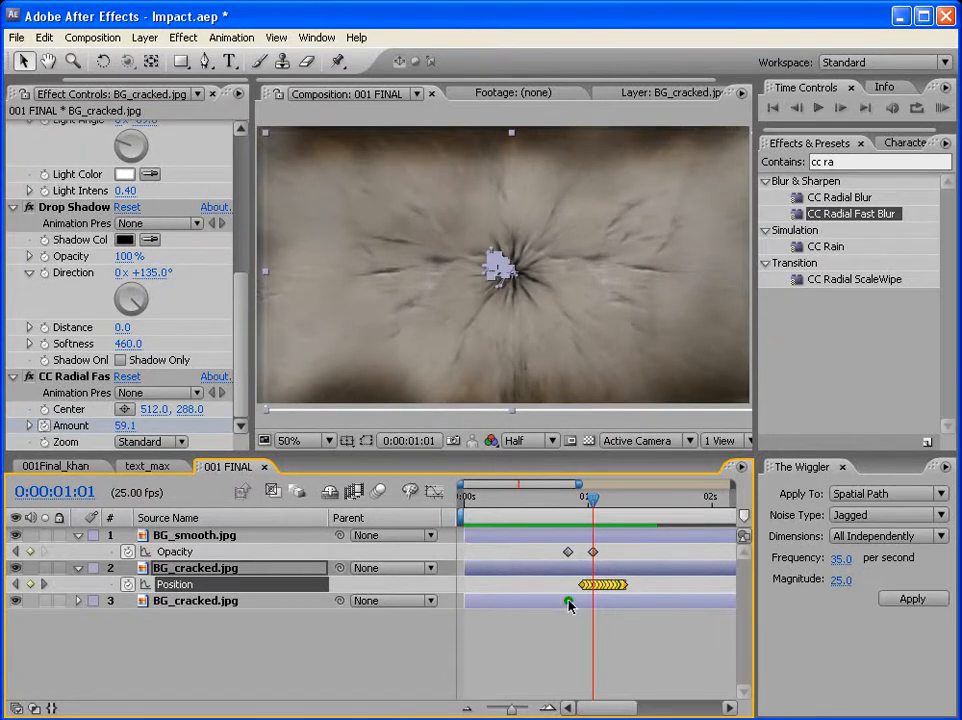
Add a Position expression to BG_smooth.jpg and link it by pick whip to the shattered BG_cracked.jpg layer's Position
{"action": "left_click", "coordinate": [182, 537]}
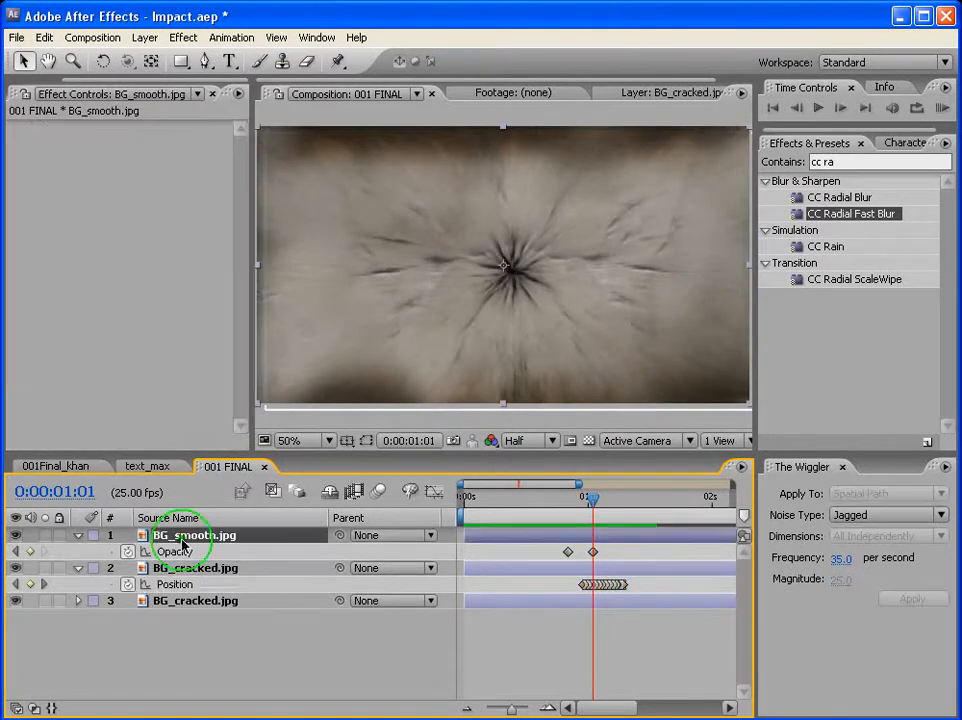
{"action": "key", "text": "p"}
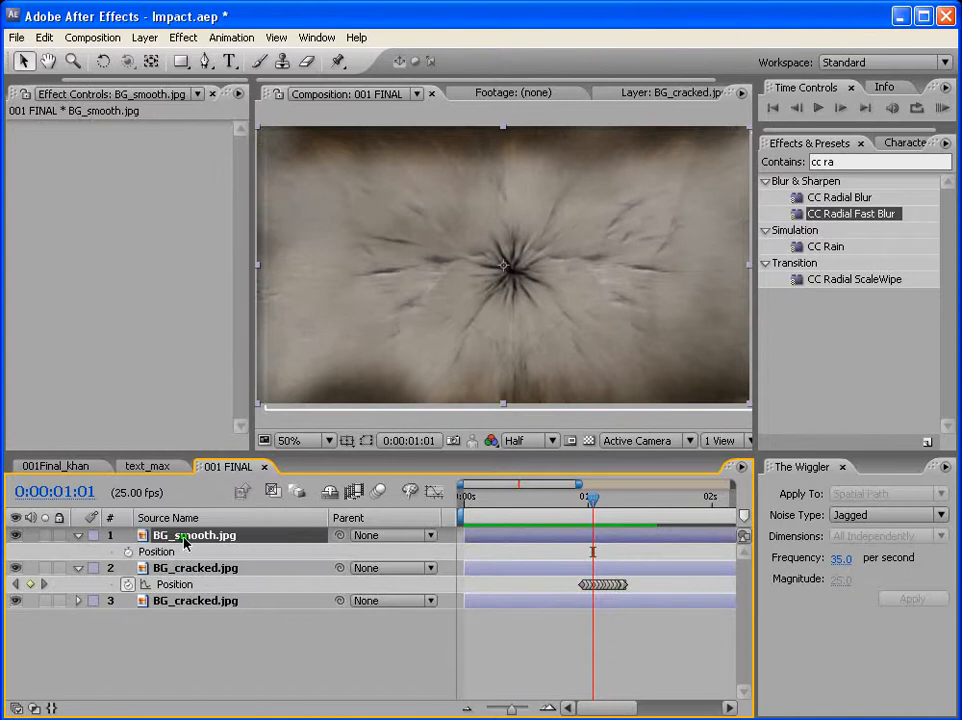
{"action": "left_click", "coordinate": [128, 553], "text": "alt"}
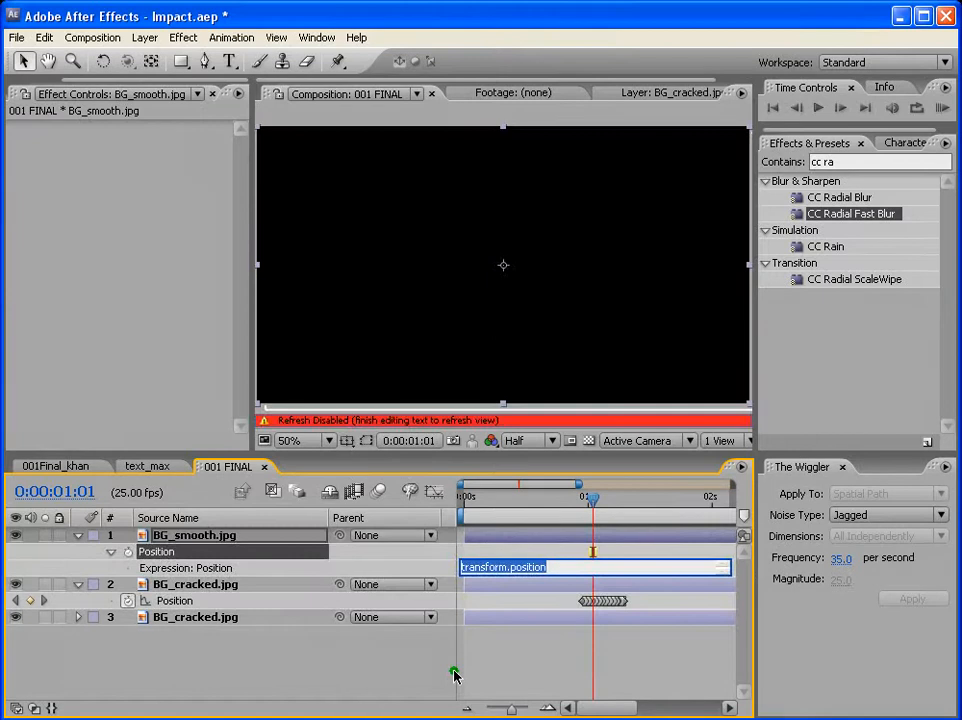
{"action": "left_click", "coordinate": [455, 676]}
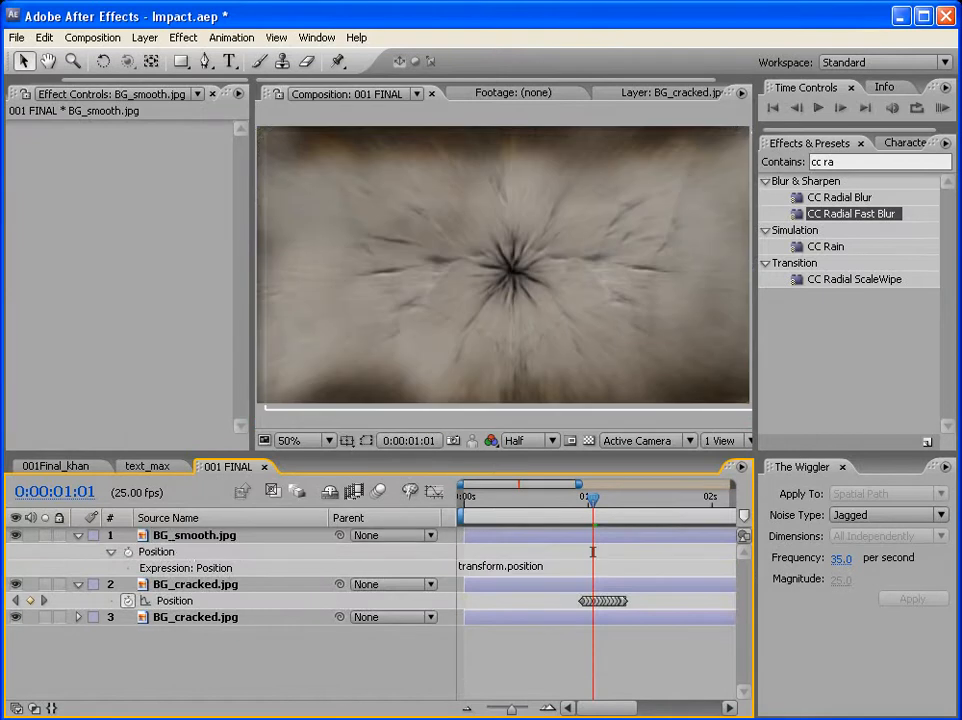
{"action": "left_click", "coordinate": [15, 708]}
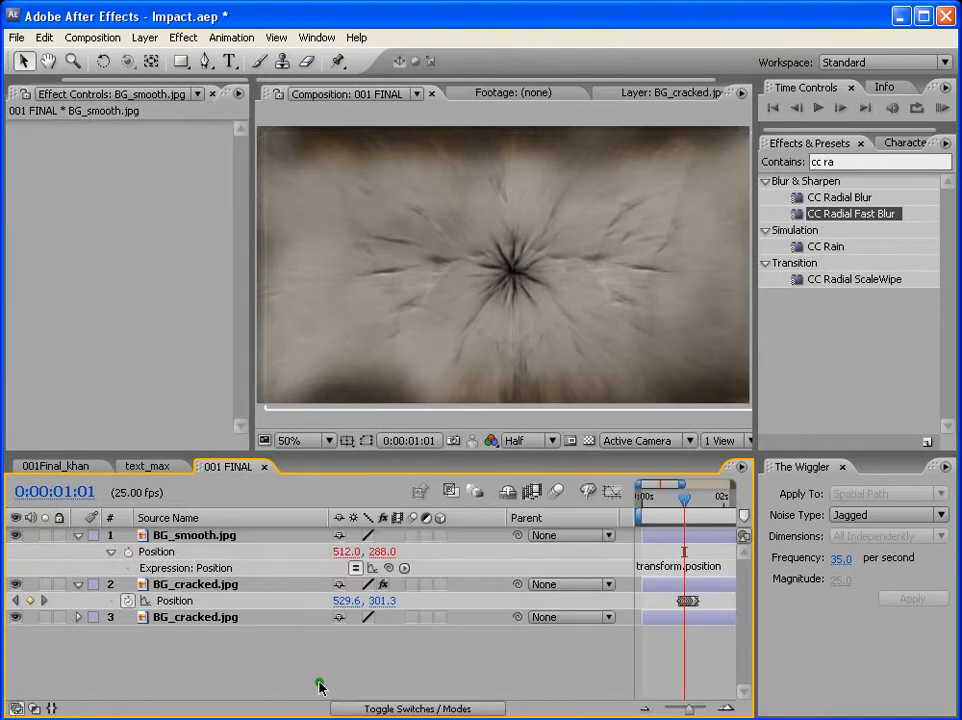
{"action": "left_click", "coordinate": [140, 552]}
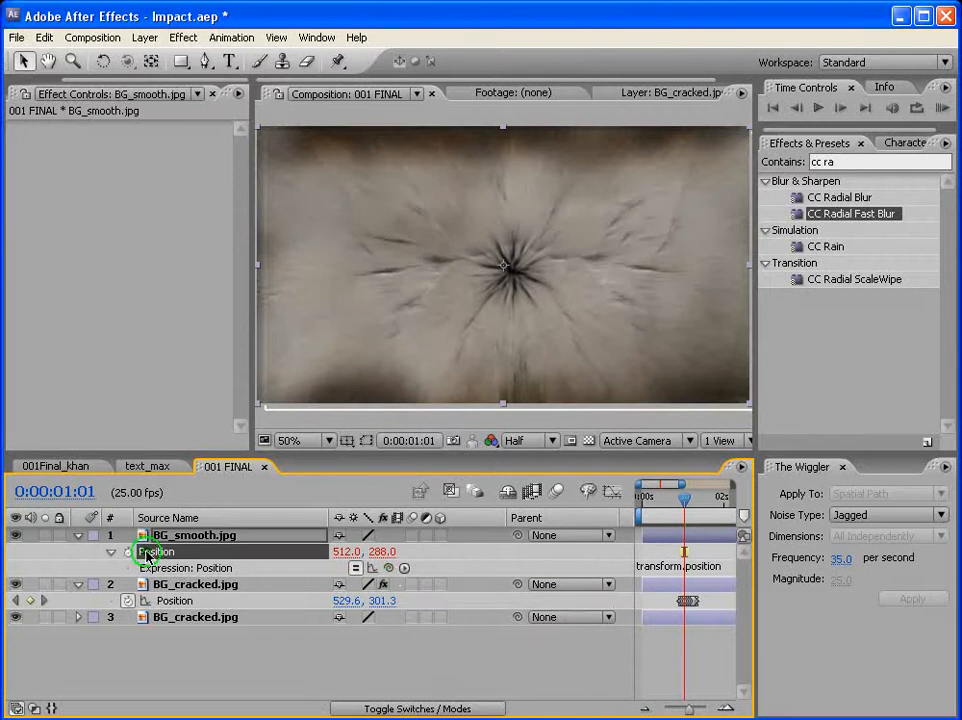
{"action": "left_click_drag", "start_coordinate": [390, 568], "coordinate": [168, 603]}
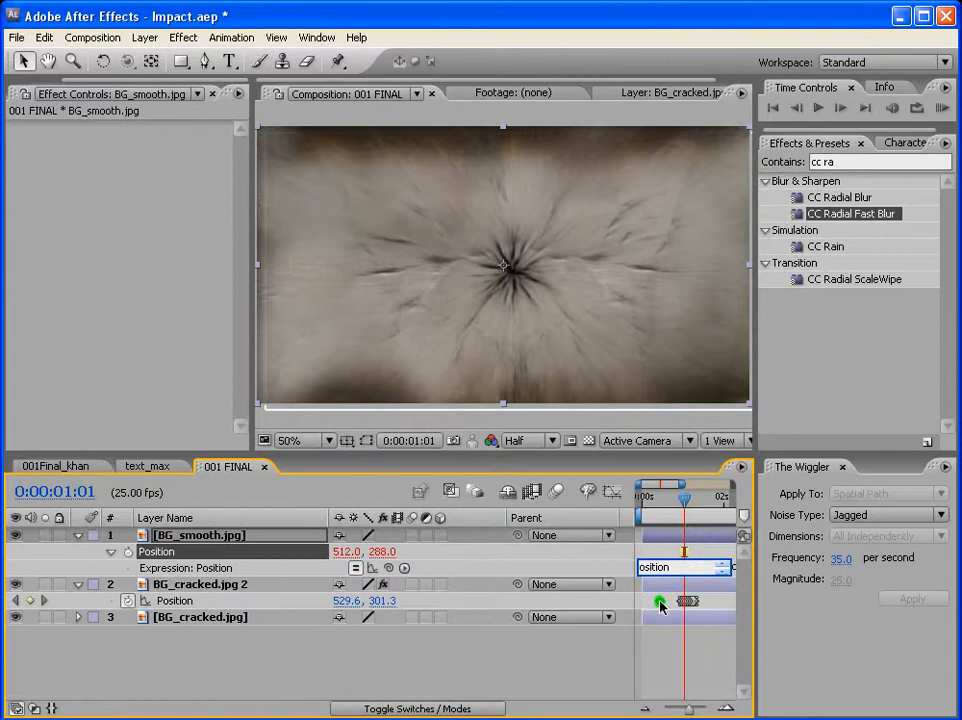
{"action": "left_click", "coordinate": [670, 575]}
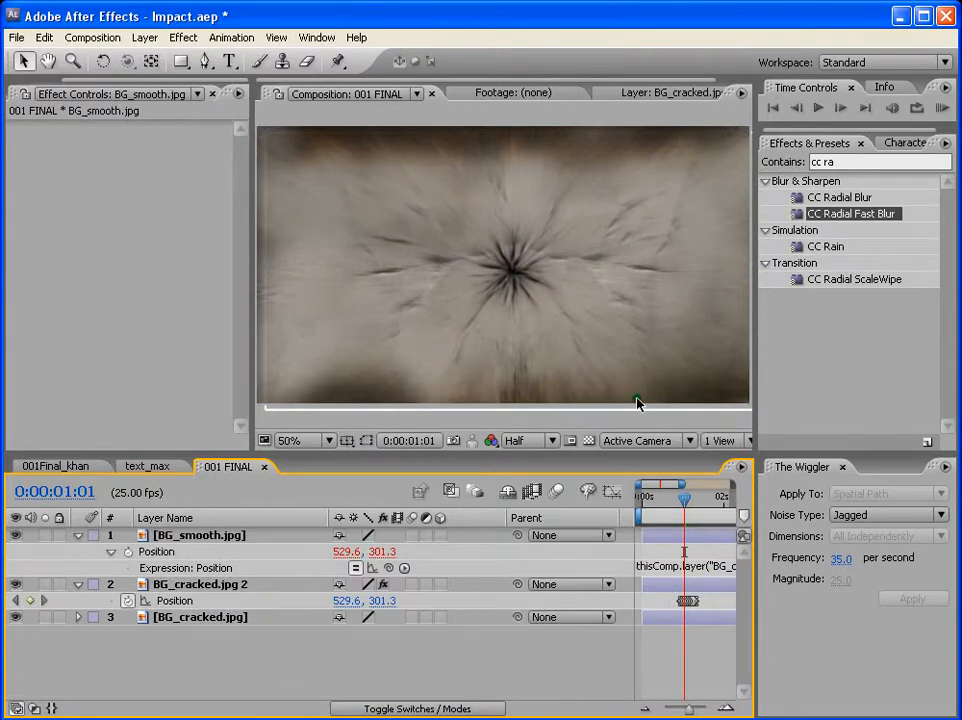
At 0:00:01:04, temporarily hide the upper layers to compare how each one moves with the shake
{"action": "left_click_drag", "start_coordinate": [676, 509], "coordinate": [689, 513]}
{"action": "left_click", "coordinate": [20, 584]}
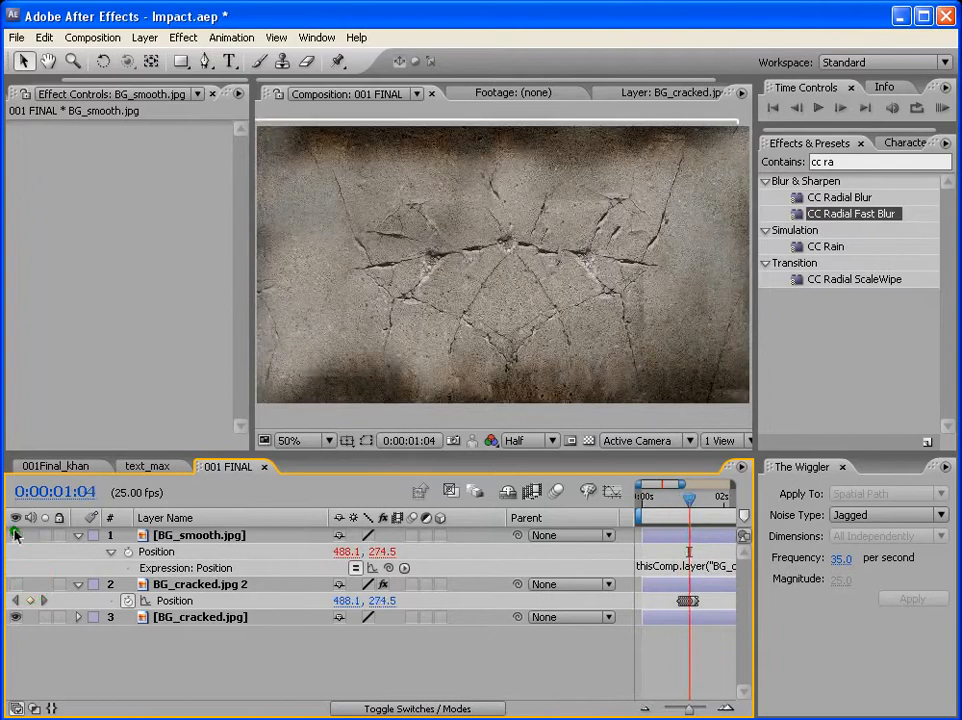
{"action": "left_click", "coordinate": [14, 532]}
{"action": "left_click", "coordinate": [14, 536]}
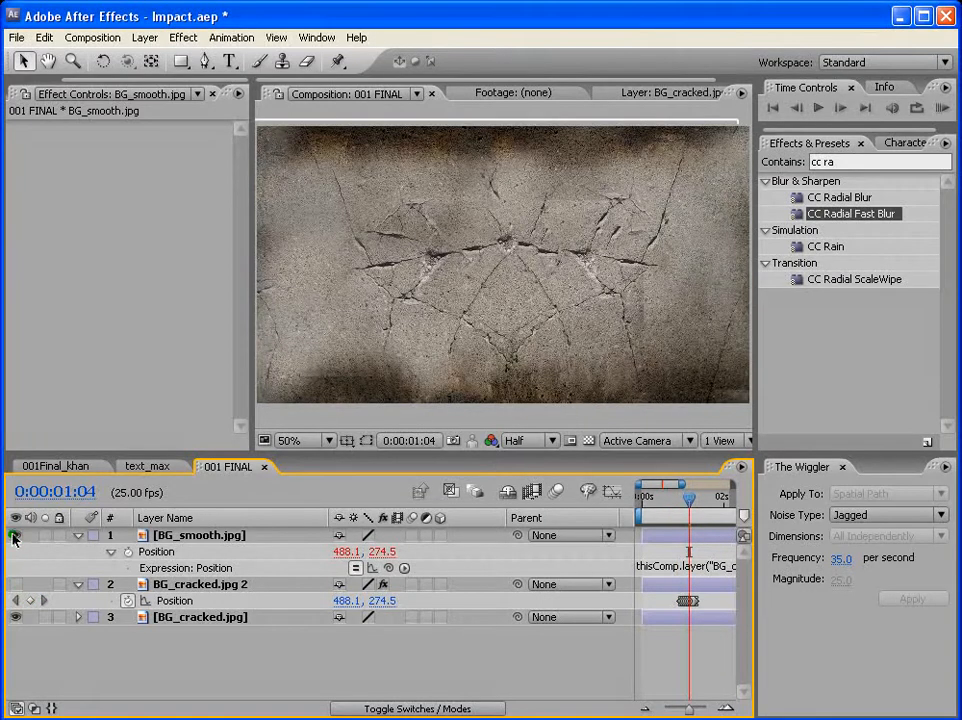
{"action": "left_click", "coordinate": [14, 584]}
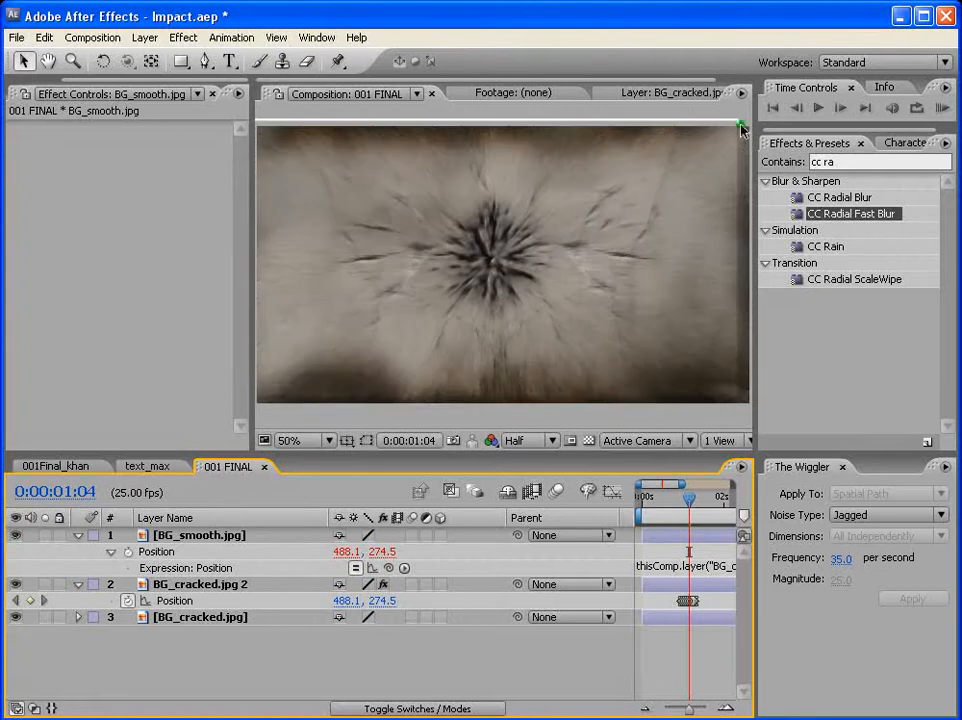
Link the bottom BG_cracked.jpg layer's Position to BG_cracked.jpg 2's Position with an expression
{"action": "left_click", "coordinate": [197, 627]}
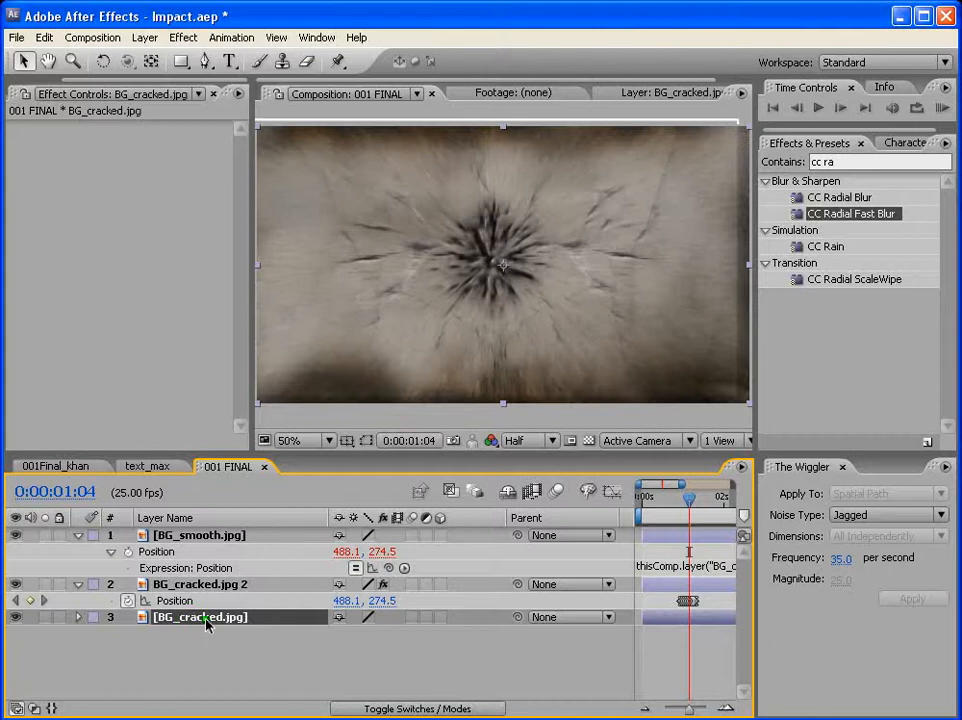
{"action": "key", "text": "p"}
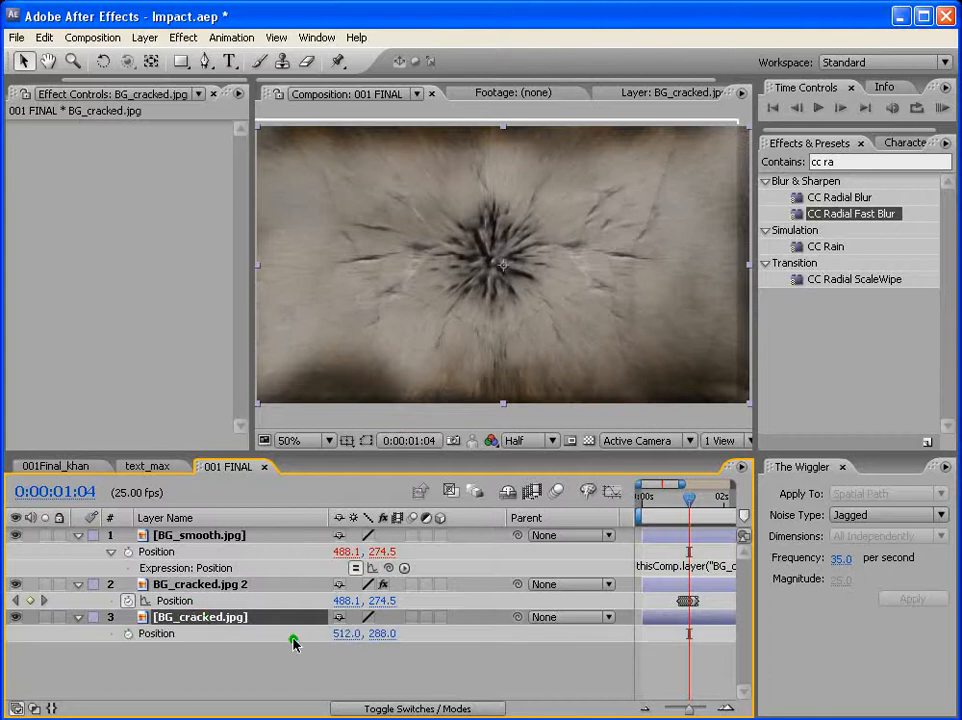
{"action": "left_click", "coordinate": [128, 634], "text": "alt"}
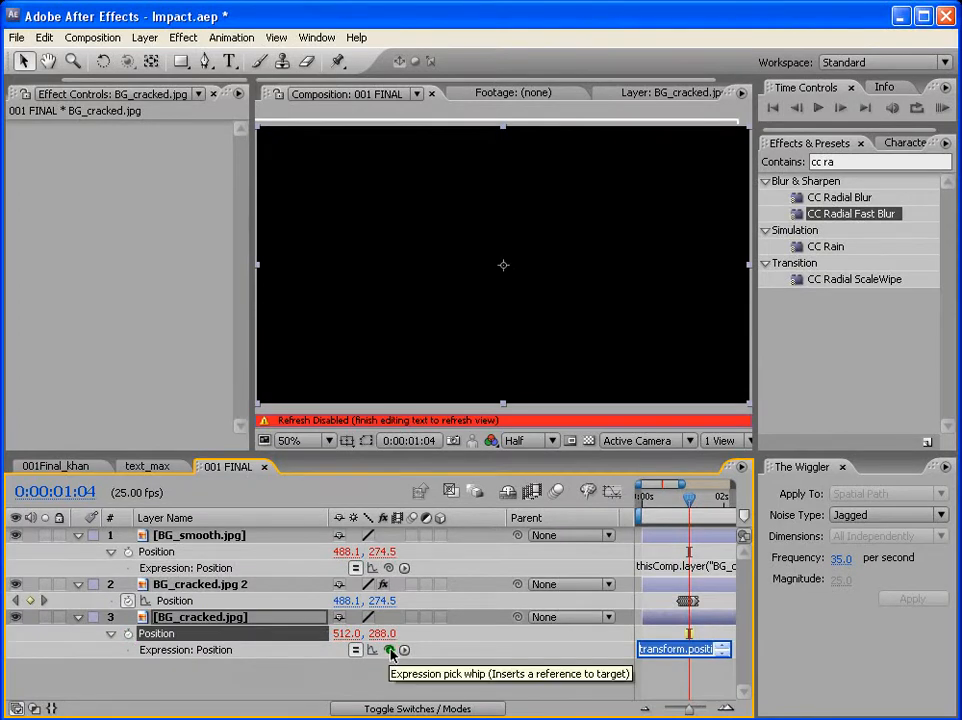
{"action": "left_click_drag", "start_coordinate": [390, 650], "coordinate": [170, 604]}
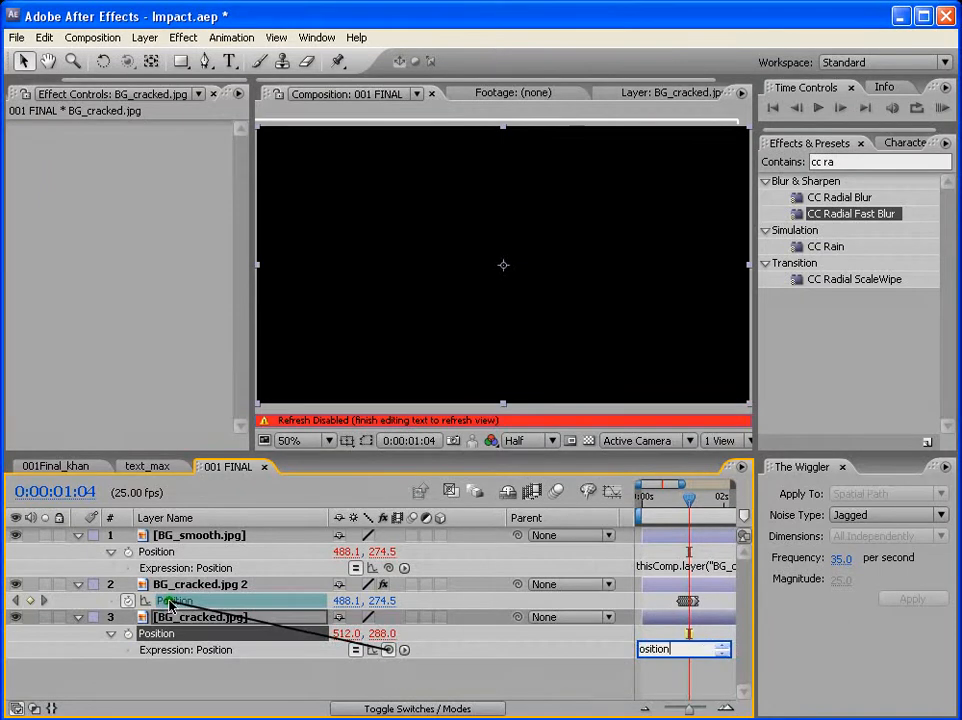
{"action": "left_click", "coordinate": [672, 686]}
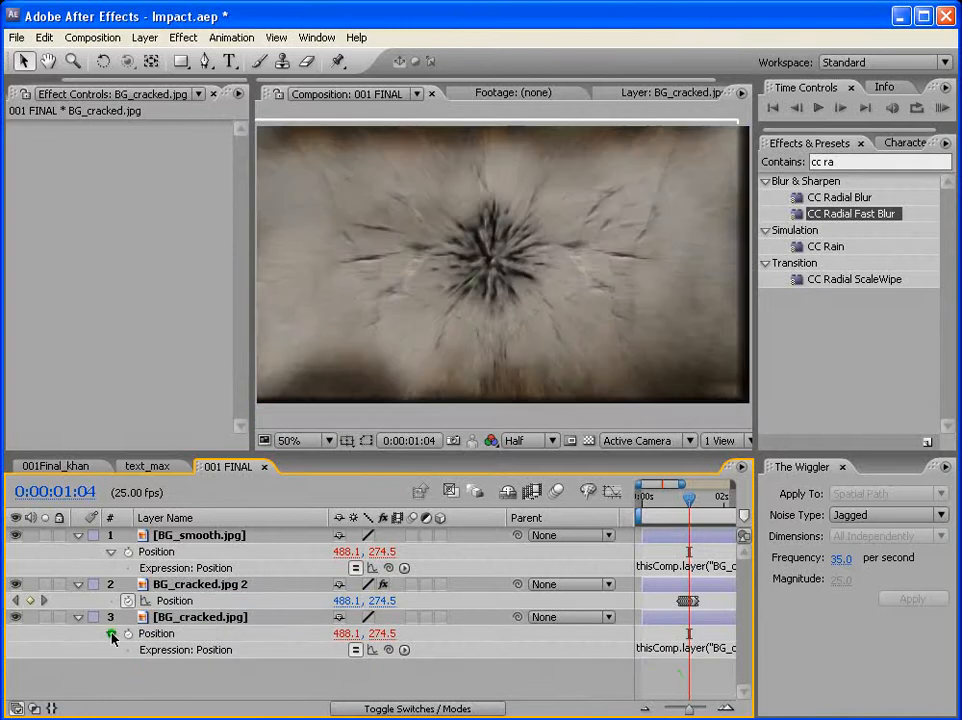
Collapse the properties of all three layers and hide the layer switches column
{"action": "left_click", "coordinate": [79, 577]}
{"action": "left_click", "coordinate": [78, 535]}
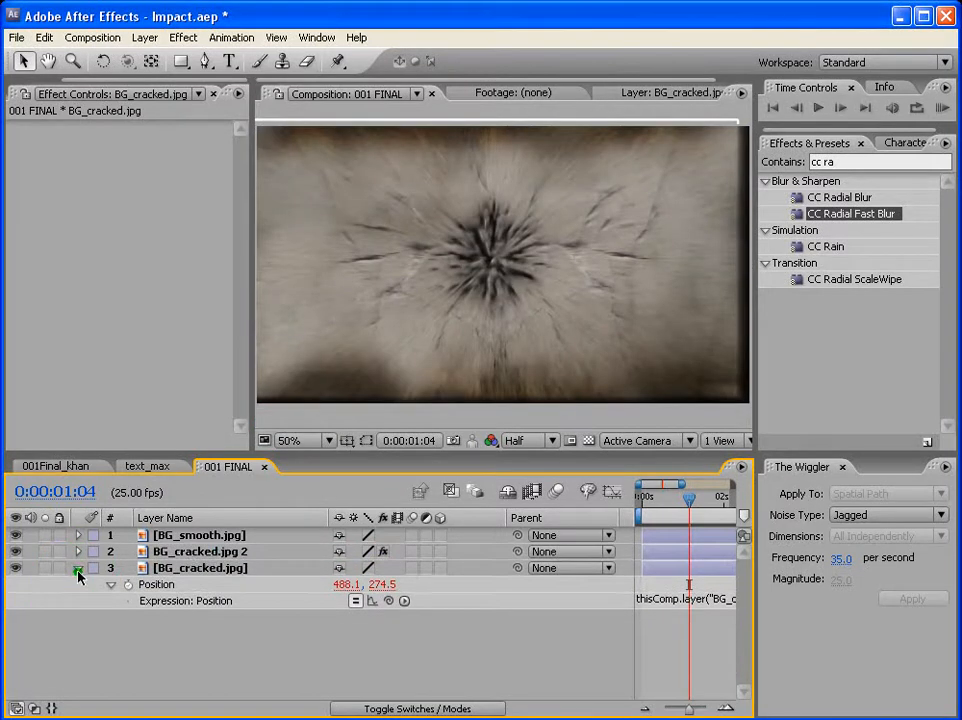
{"action": "left_click", "coordinate": [77, 567]}
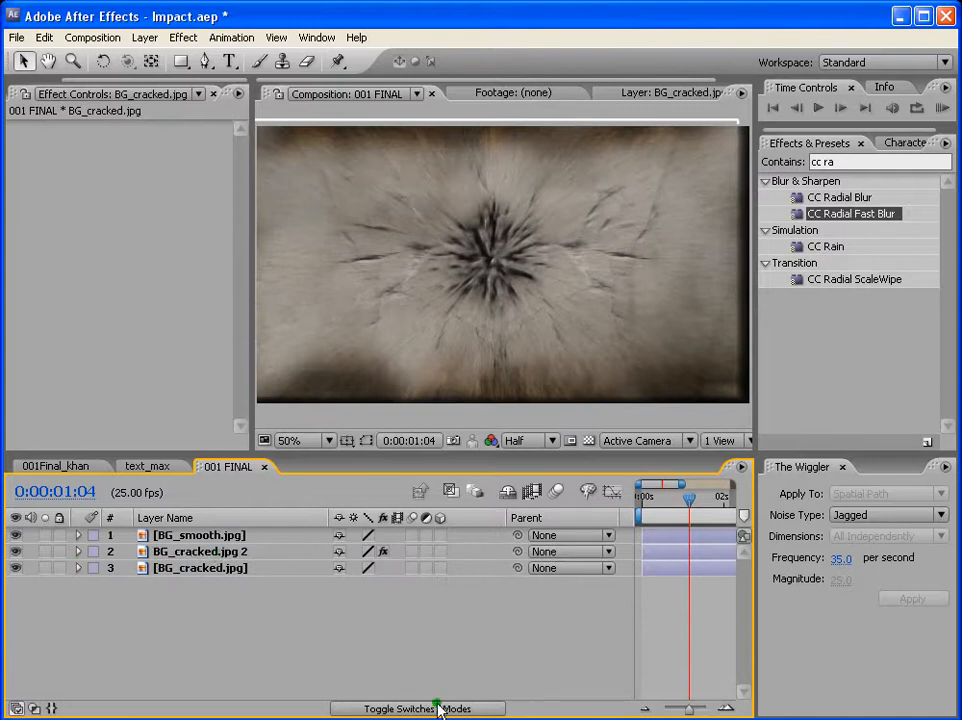
{"action": "left_click", "coordinate": [16, 708]}
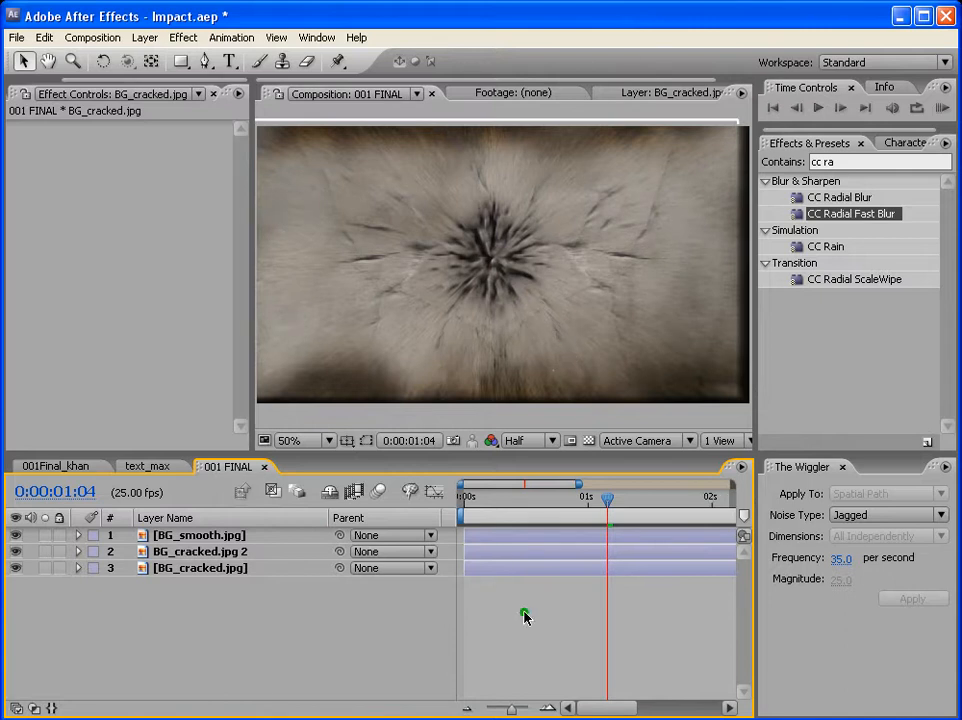
Turn on motion blur for all three layers and enable it for the composition
{"action": "left_click", "coordinate": [500, 567]}
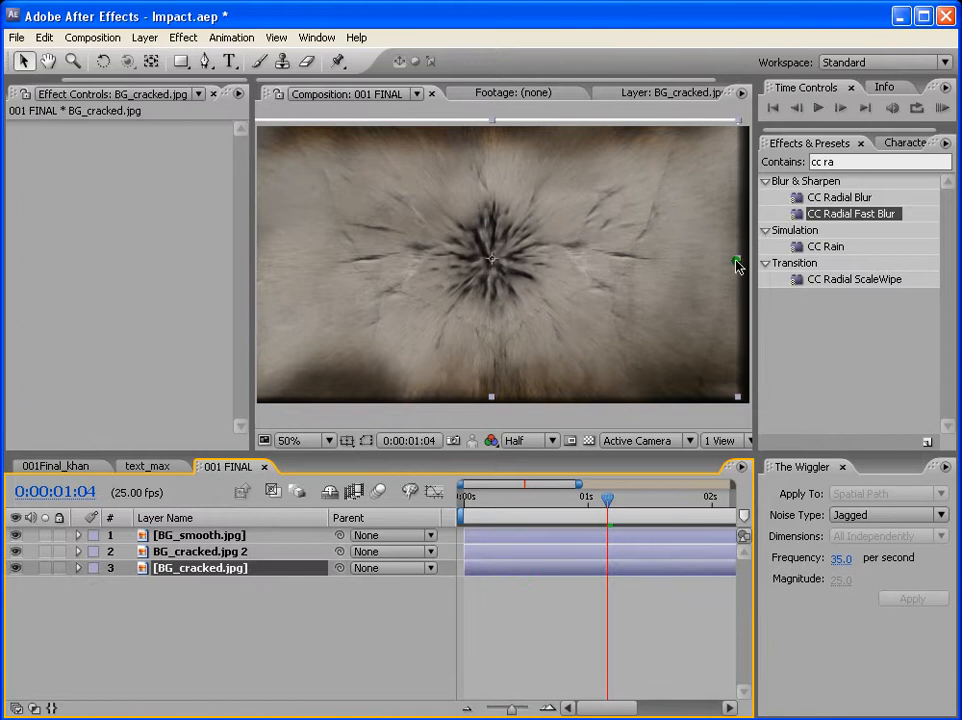
{"action": "key", "text": "comma"}
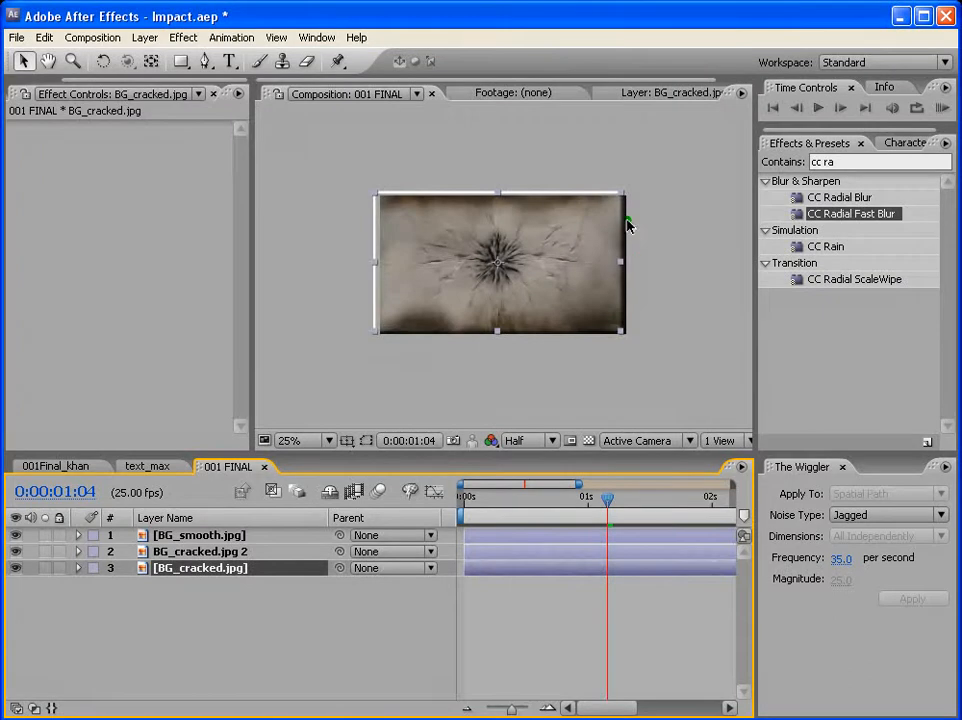
{"action": "key", "text": "period"}
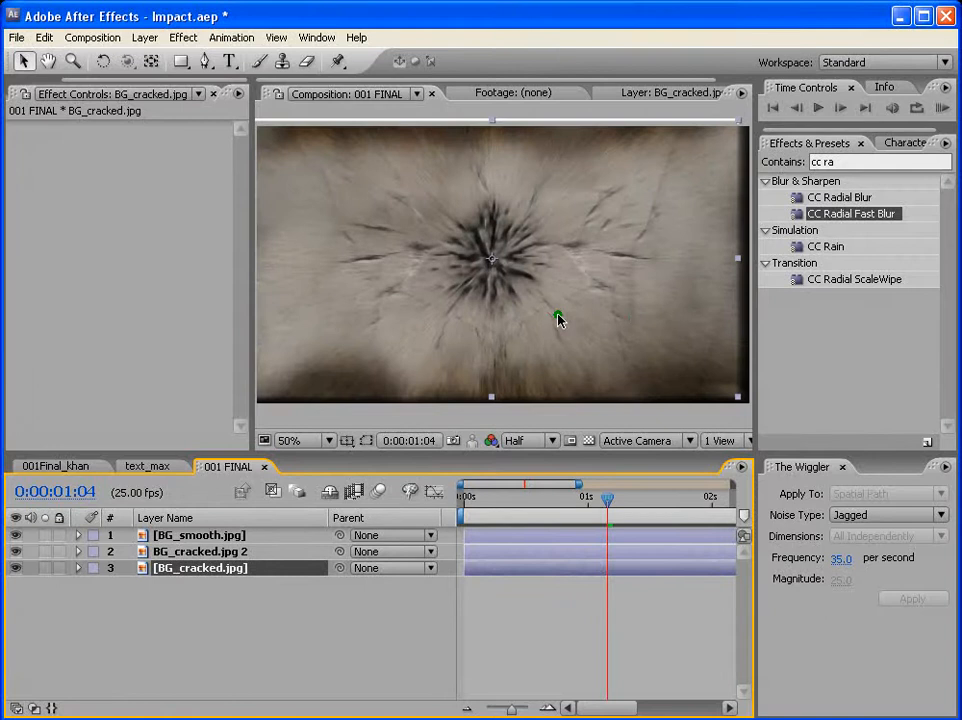
{"action": "left_click", "coordinate": [185, 541], "text": "shift"}
{"action": "left_click", "coordinate": [16, 709]}
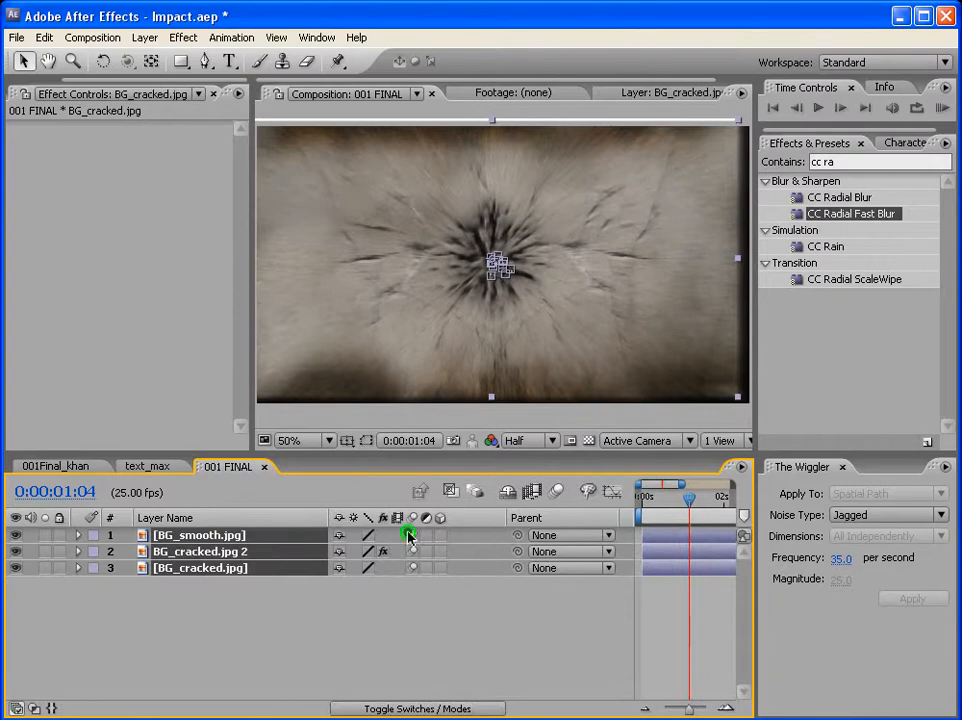
{"action": "left_click", "coordinate": [557, 491]}
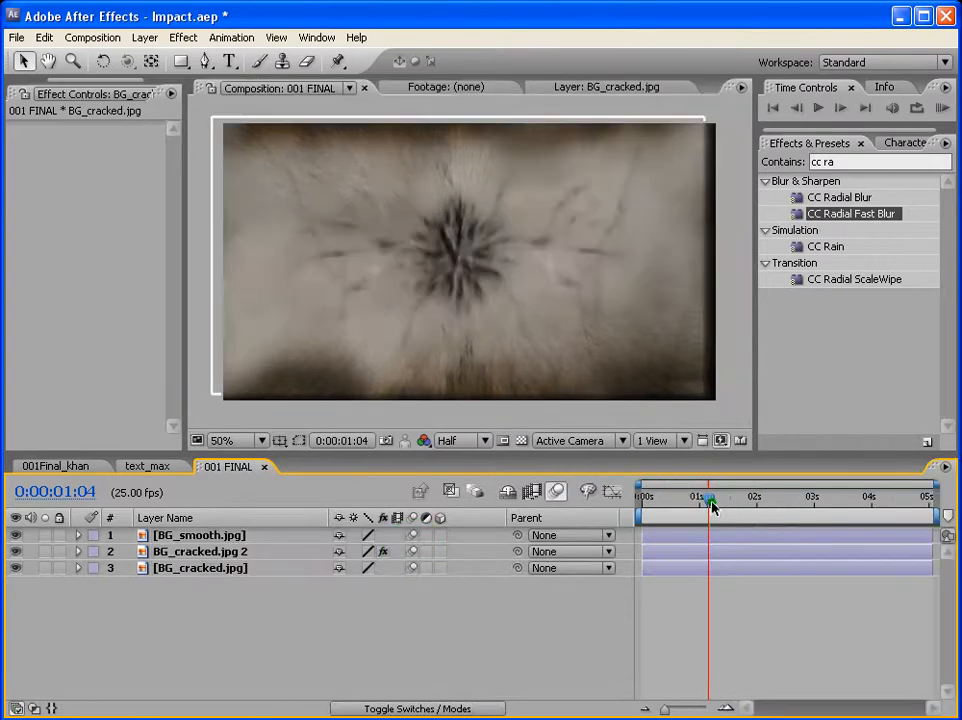
Find the Motion Tile effect by searching for "motion" and apply it to the BG_cracked.jpg 2 layer
{"action": "left_click_drag", "start_coordinate": [712, 507], "coordinate": [697, 500]}
{"action": "left_click", "coordinate": [197, 553]}
{"action": "left_click", "coordinate": [13, 128]}
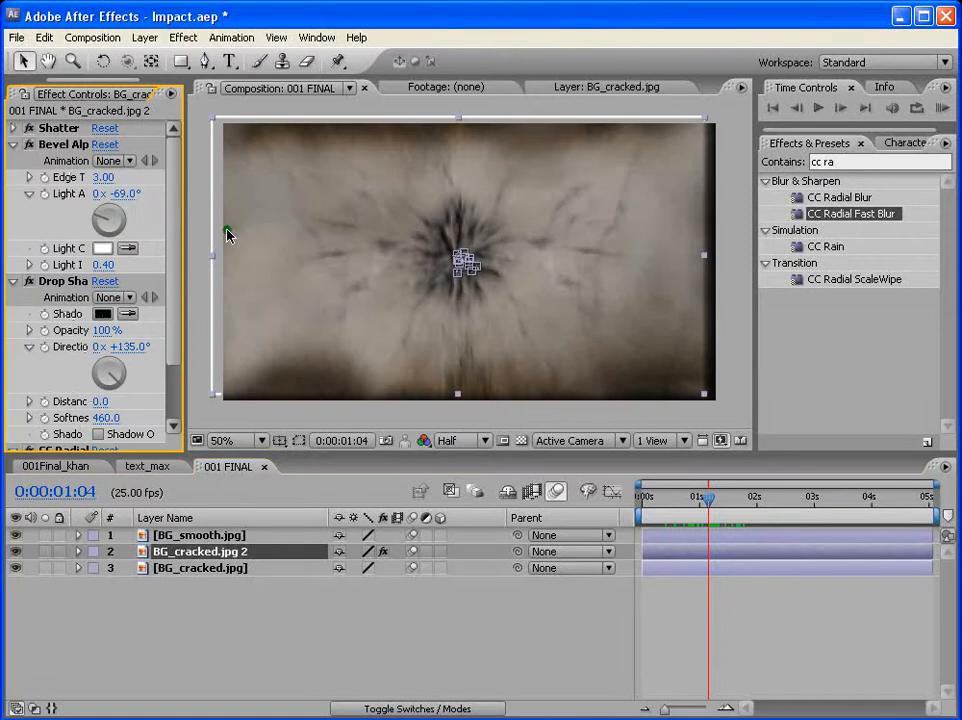
{"action": "left_click_drag", "start_coordinate": [185, 207], "coordinate": [218, 207]}
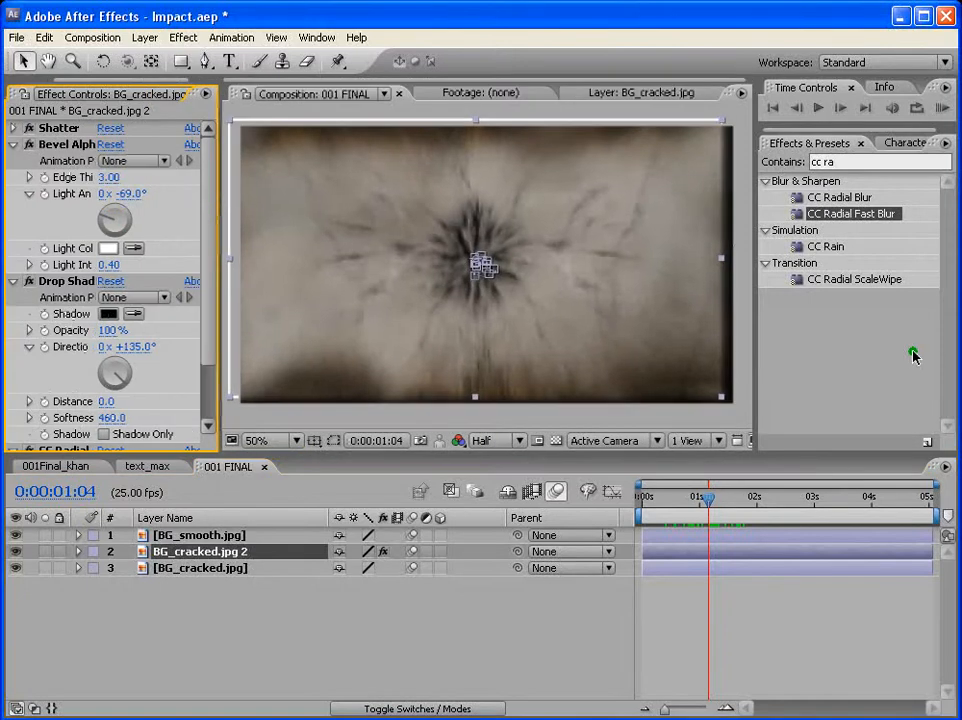
{"action": "key", "text": "ctrl+5"}
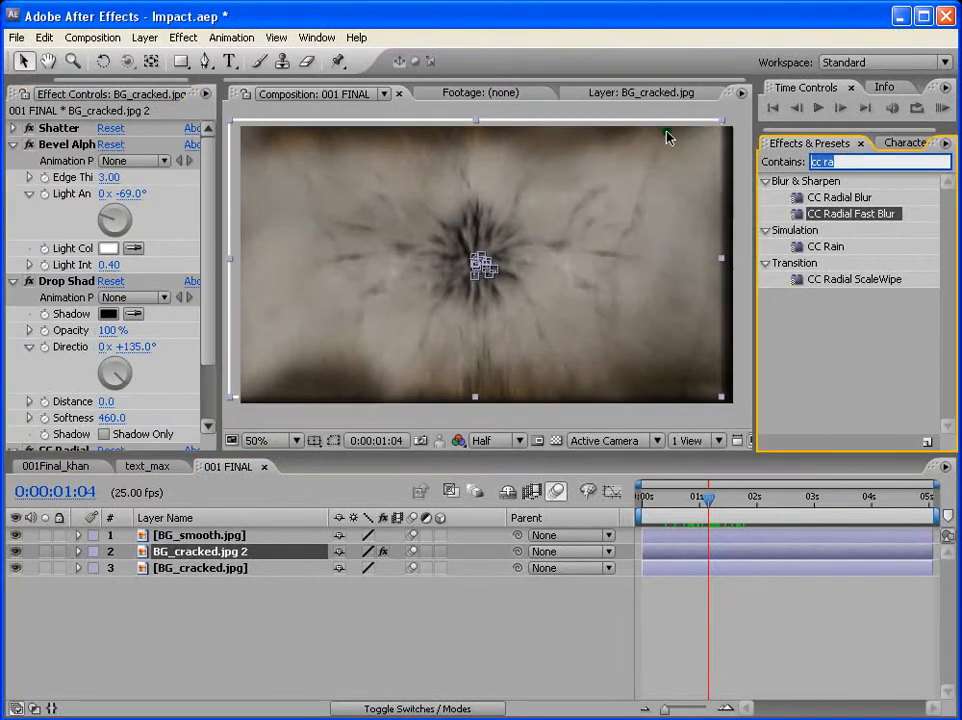
{"action": "type", "text": "motion"}
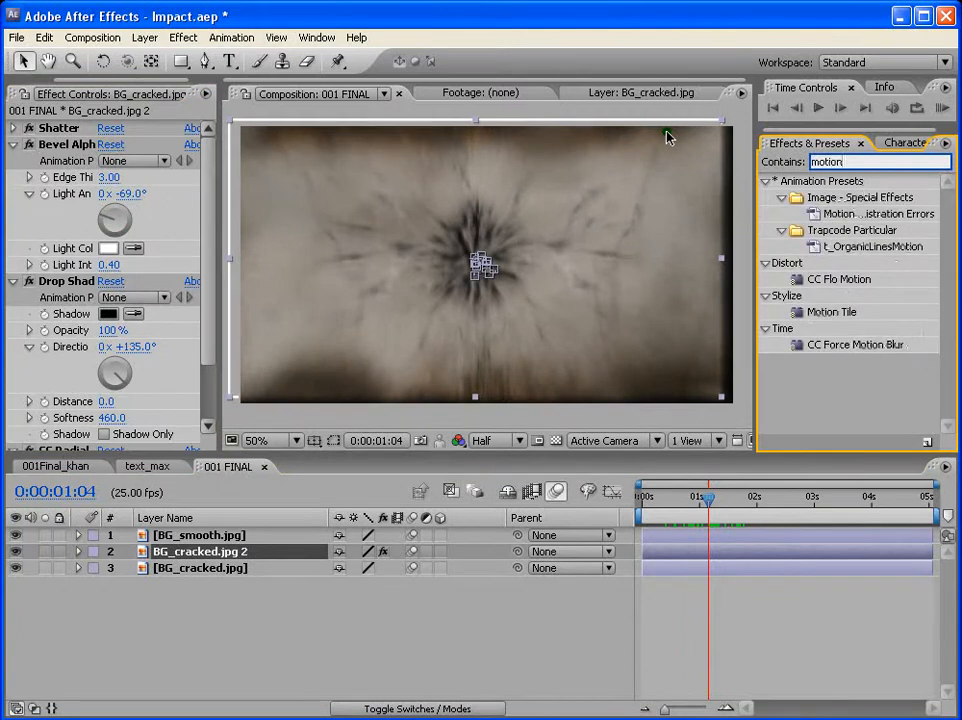
{"action": "left_click_drag", "start_coordinate": [827, 311], "coordinate": [691, 547]}
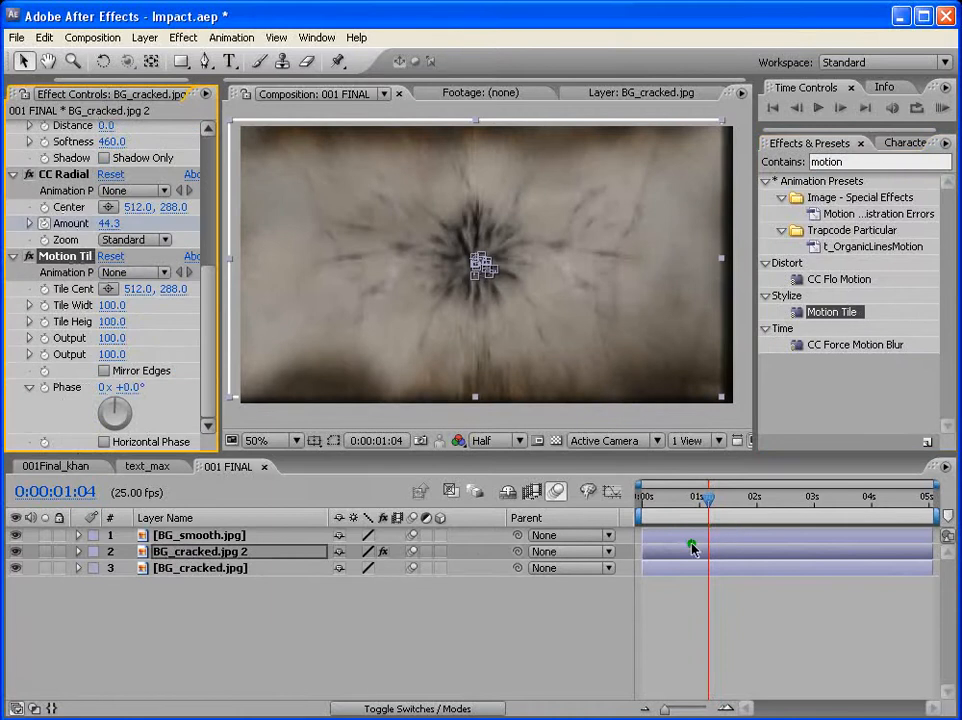
Turn on Mirror Edges in Motion Tile and solo the BG_cracked.jpg 2 layer
{"action": "left_click", "coordinate": [104, 371]}
{"action": "left_click", "coordinate": [37, 550]}
{"action": "left_click", "coordinate": [42, 552]}
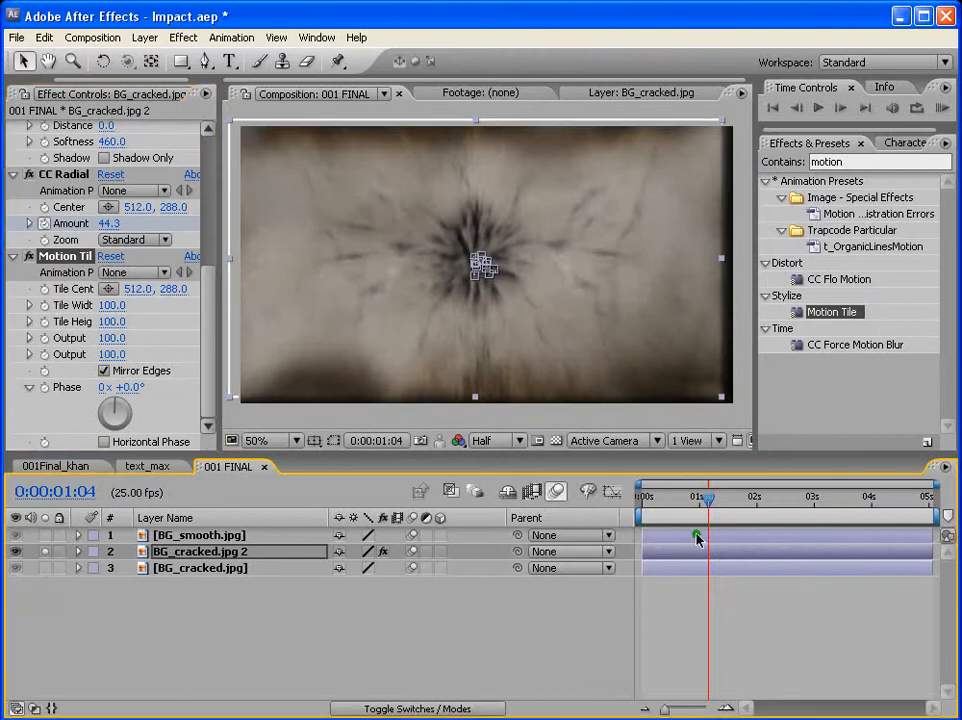
Set Motion Tile's output width and output height to 125 on the BG_cracked.jpg 2 layer
{"action": "left_click", "coordinate": [124, 352]}
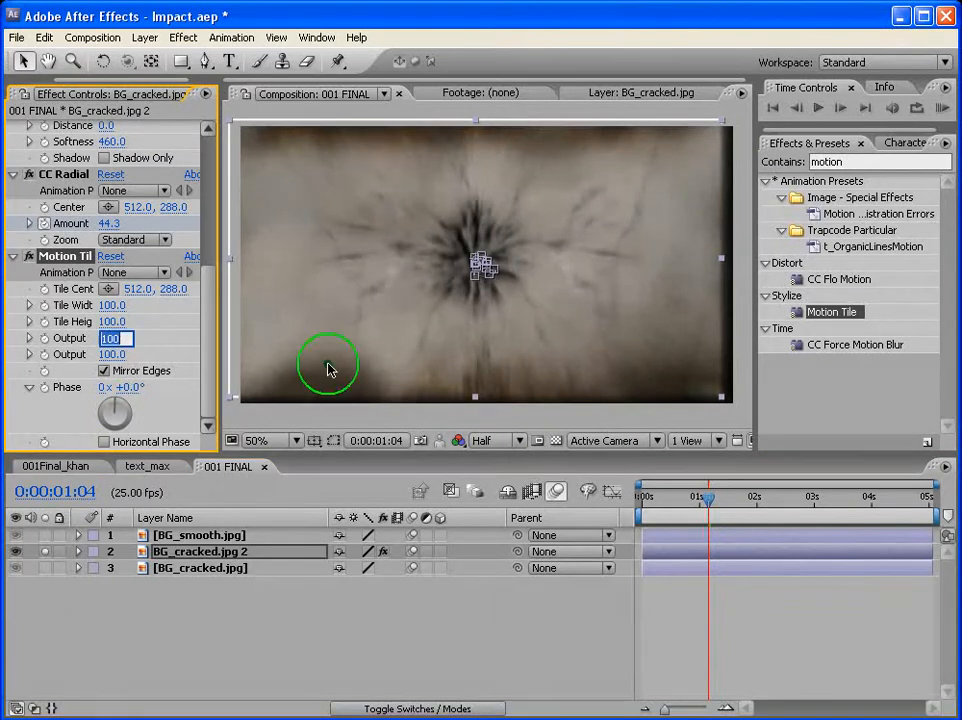
{"action": "type", "text": "125"}
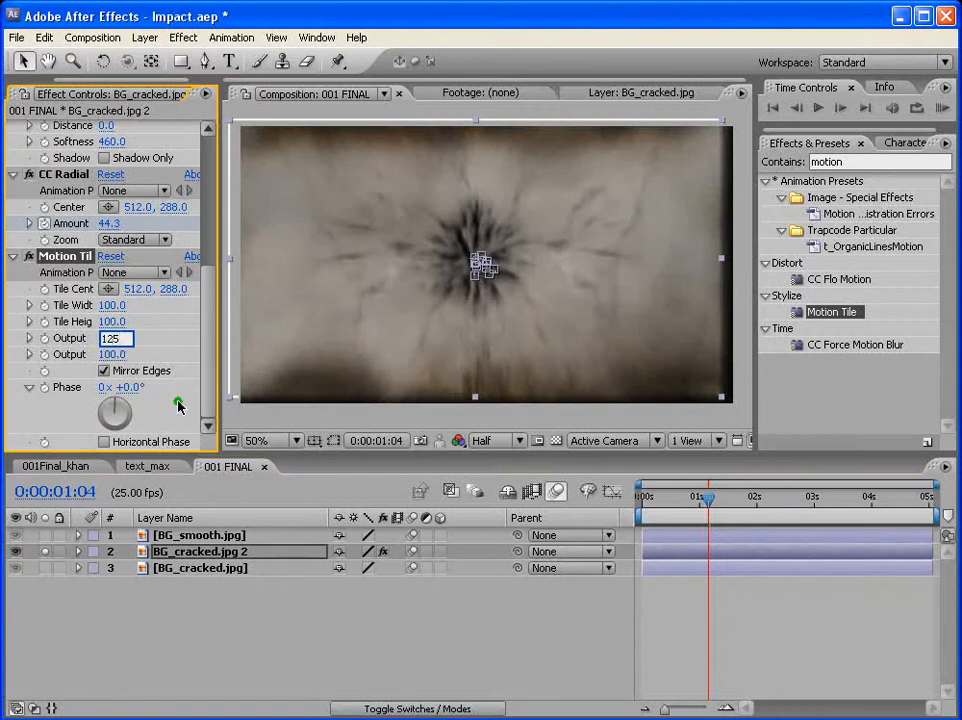
{"action": "key", "text": "Tab"}
{"action": "type", "text": "125"}
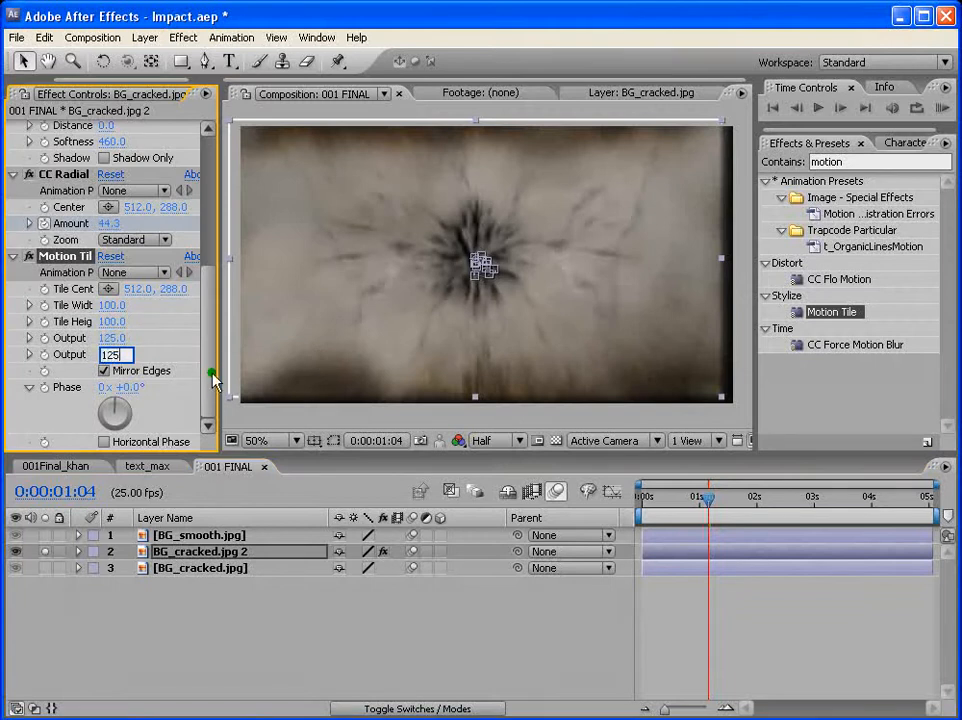
{"action": "key", "text": "Return"}
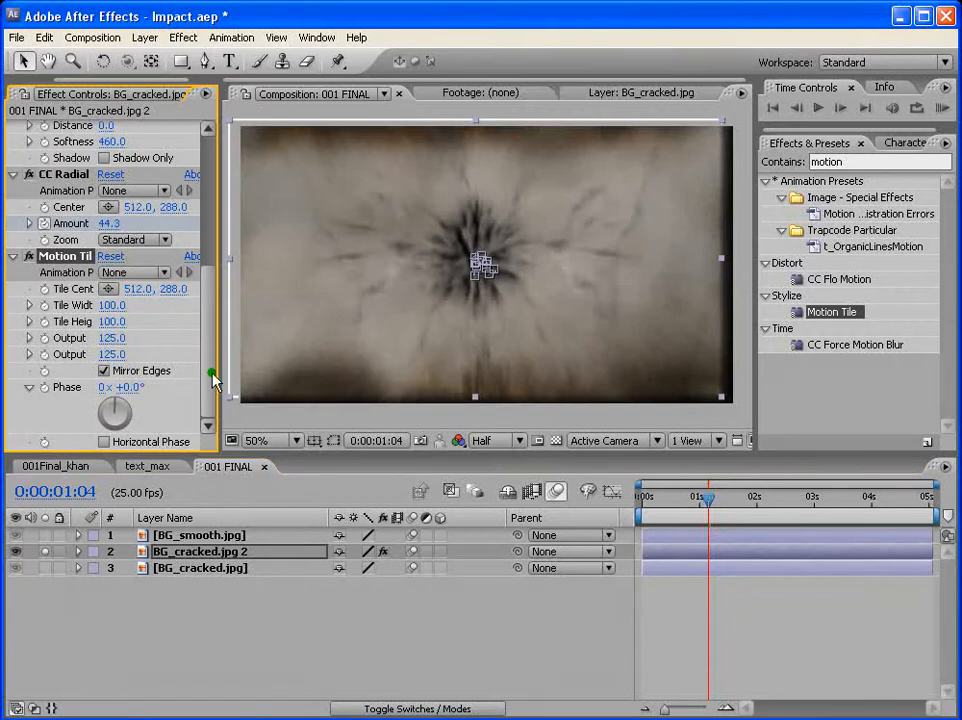
Collapse the layer's effects and move Motion Tile between Shatter and Bevel Alpha
{"action": "left_click", "coordinate": [14, 258]}
{"action": "left_click", "coordinate": [14, 191]}
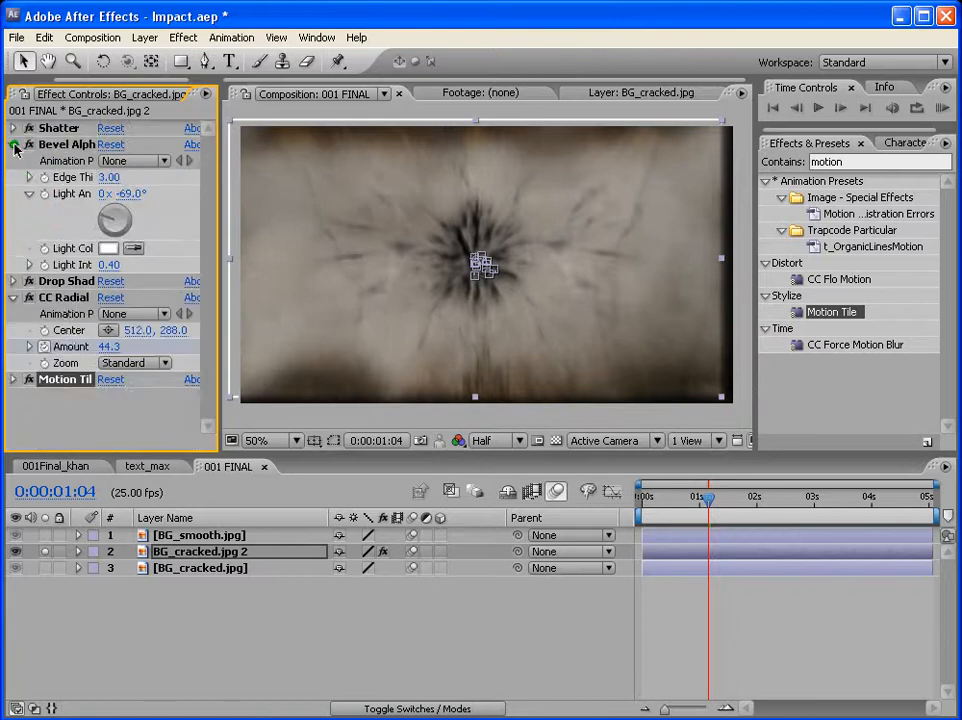
{"action": "left_click", "coordinate": [15, 148]}
{"action": "left_click", "coordinate": [13, 177]}
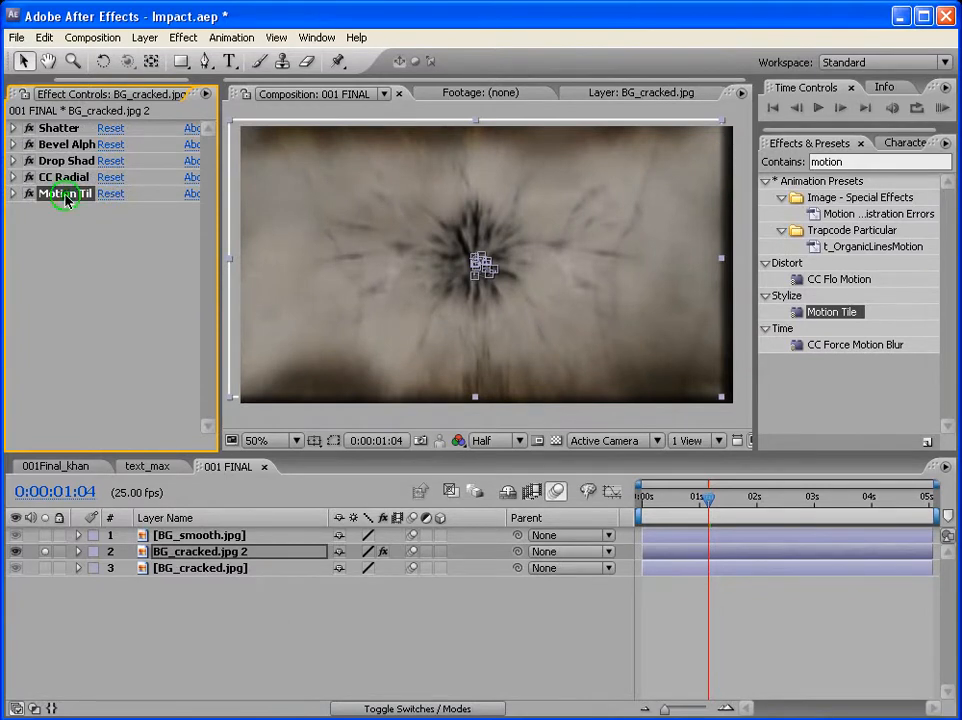
{"action": "left_click_drag", "start_coordinate": [66, 197], "coordinate": [60, 146]}
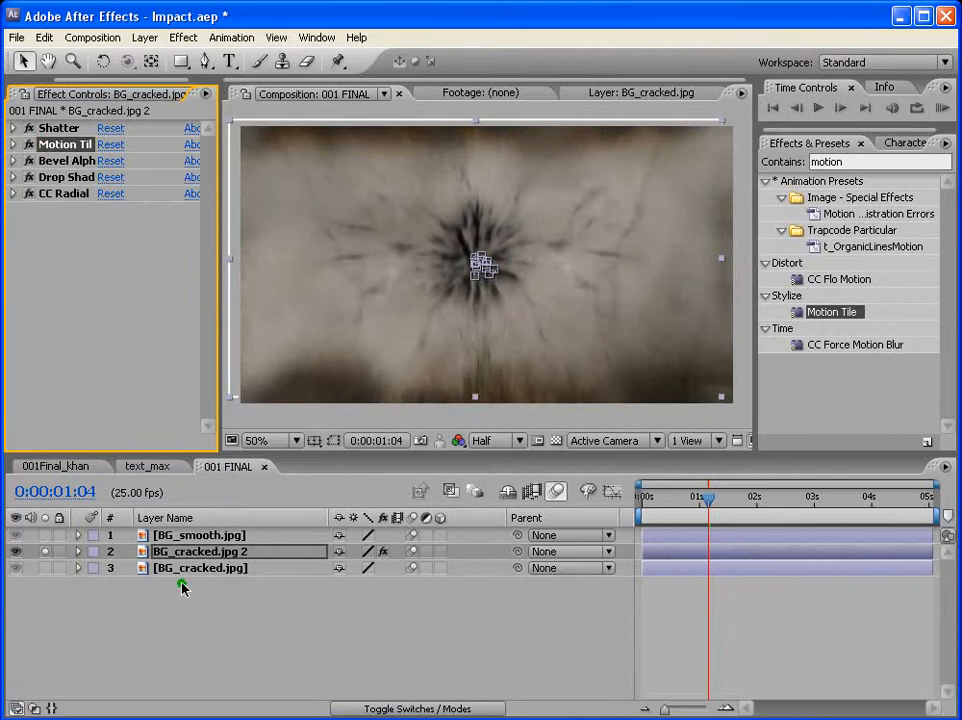
Copy Motion Tile from BG_cracked.jpg 2 to the BG_smooth.jpg and BG_cracked.jpg layers, then unsolo and collapse BG_cracked.jpg 2
{"action": "left_click", "coordinate": [165, 551]}
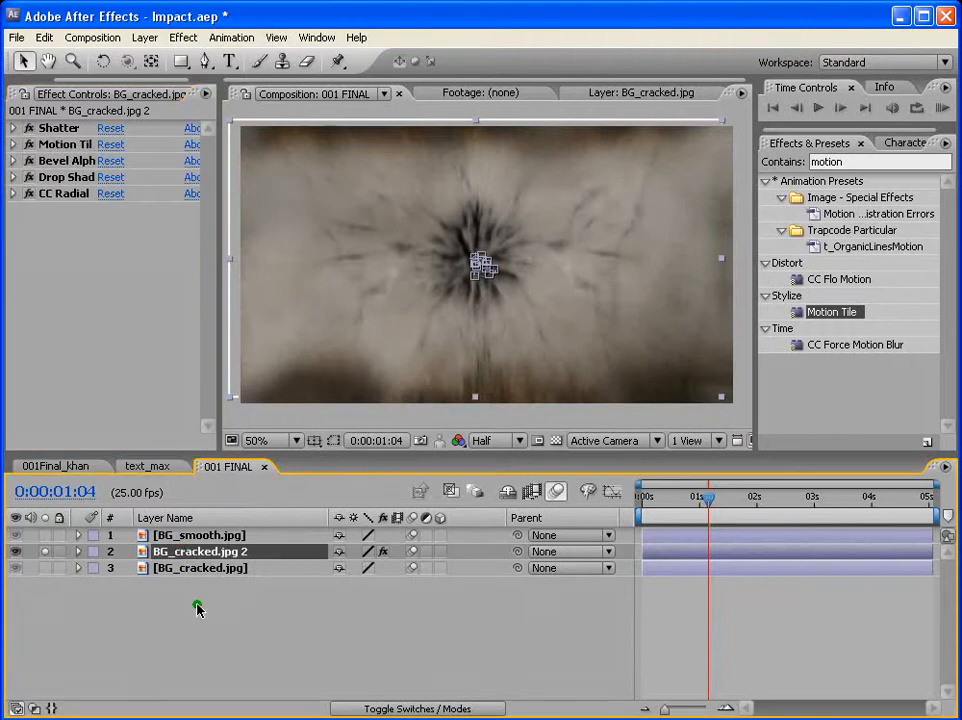
{"action": "key", "text": "e"}
{"action": "left_click", "coordinate": [146, 585]}
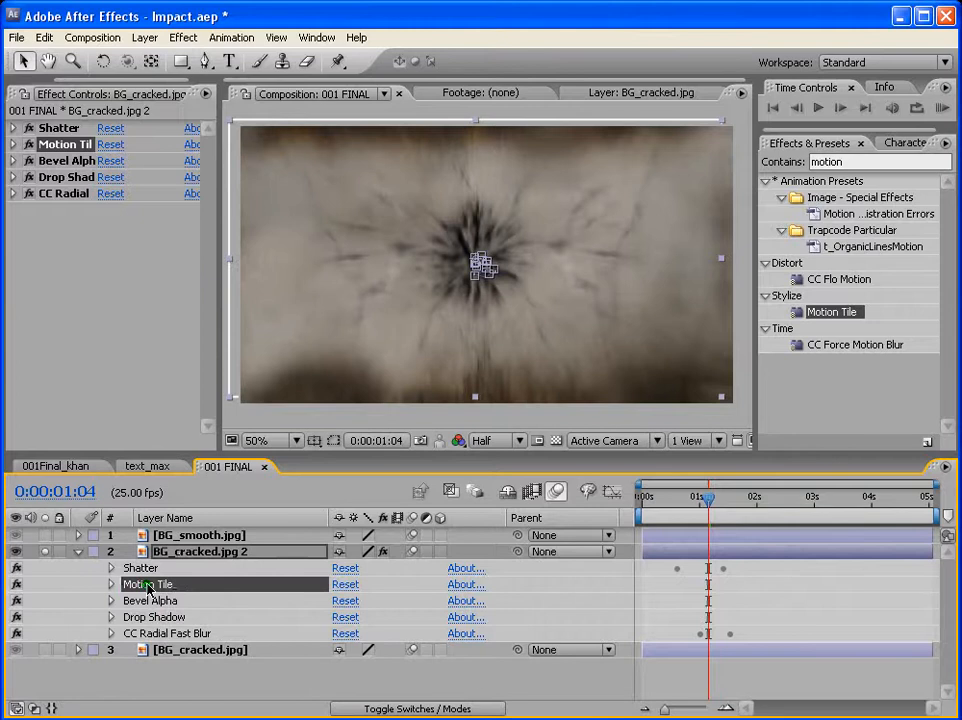
{"action": "left_click", "coordinate": [706, 536]}
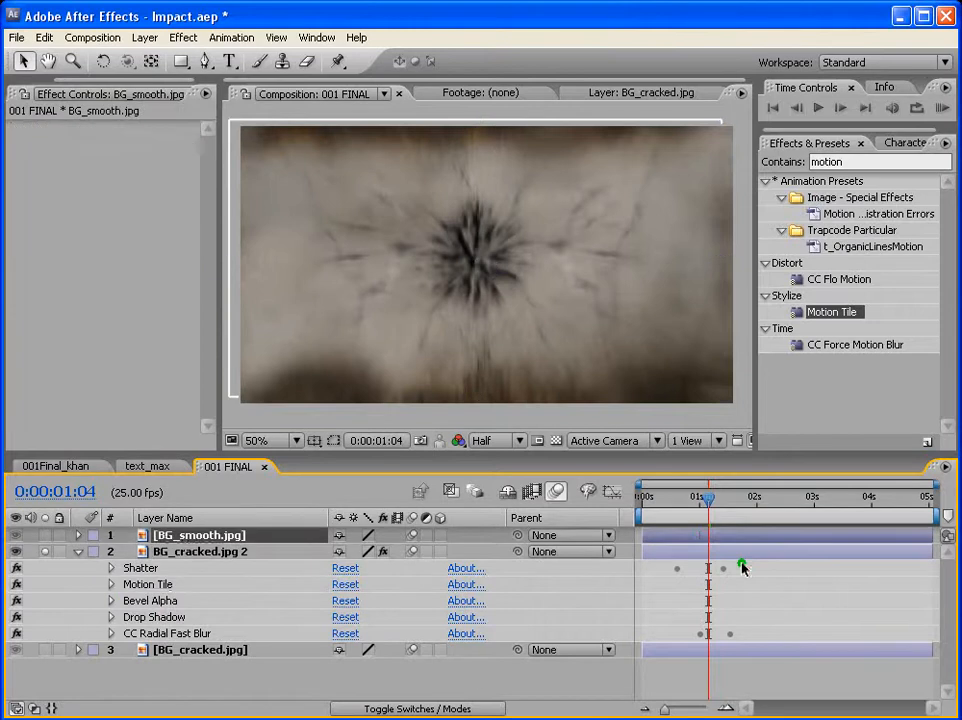
{"action": "left_click", "coordinate": [681, 651]}
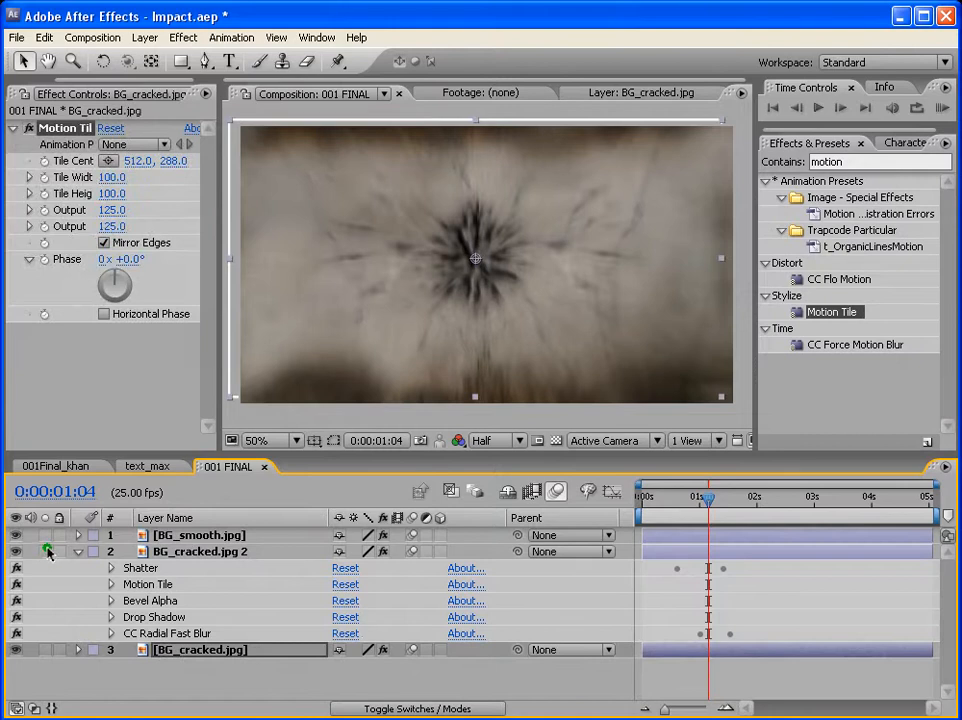
{"action": "left_click", "coordinate": [78, 551]}
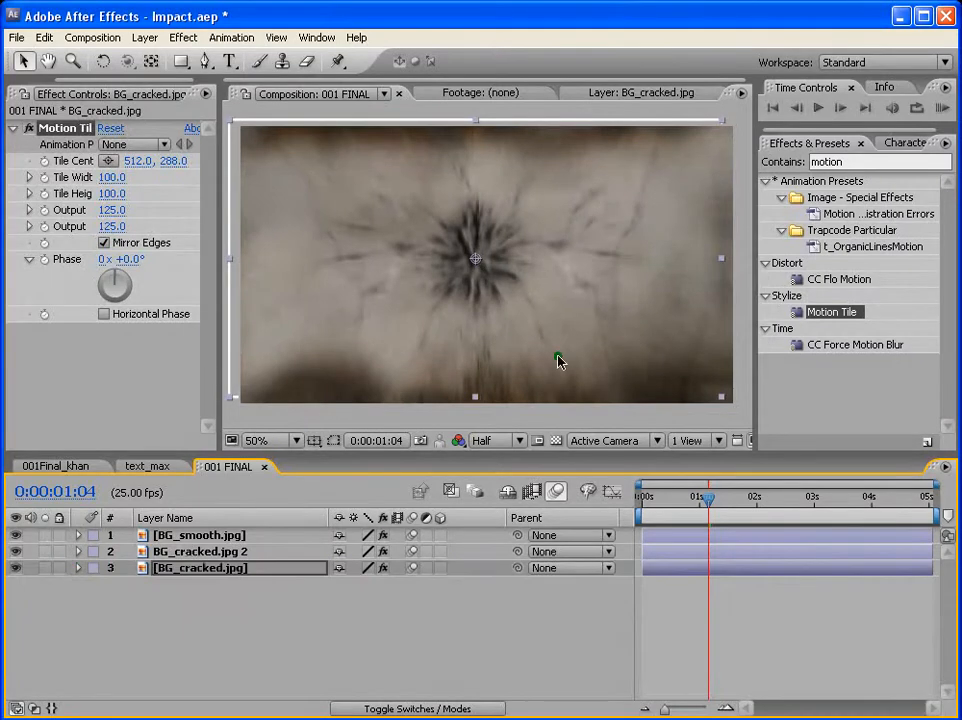
Play a RAM preview of the impact and scrub to 0:00:01:11 to check the filled edges
{"action": "left_click_drag", "start_coordinate": [711, 472], "coordinate": [679, 499]}
{"action": "left_click", "coordinate": [943, 111]}
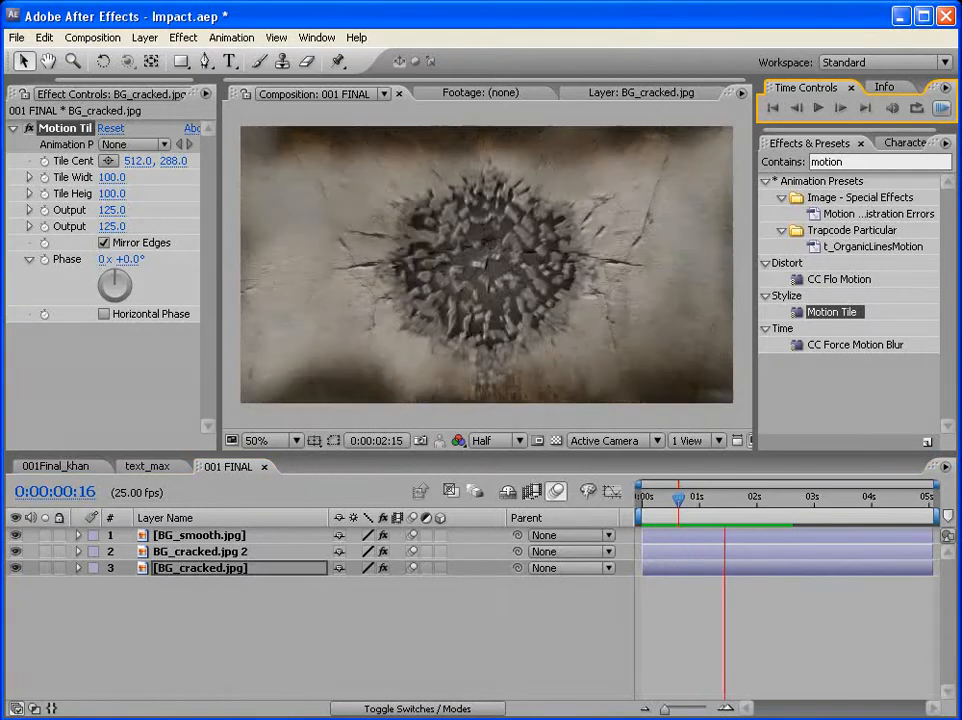
{"action": "left_click", "coordinate": [671, 586]}
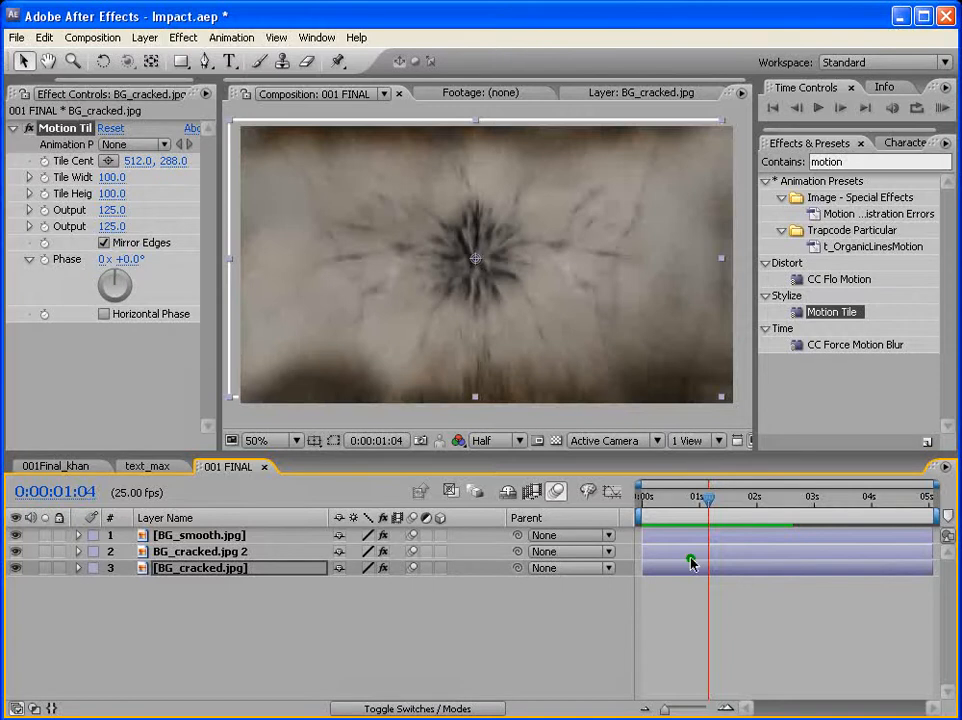
{"action": "mouse_move", "coordinate": [708, 497]}
{"action": "left_mouse_down"}
{"action": "mouse_move", "coordinate": [734, 499]}
{"action": "mouse_move", "coordinate": [725, 497]}
{"action": "left_mouse_up"}
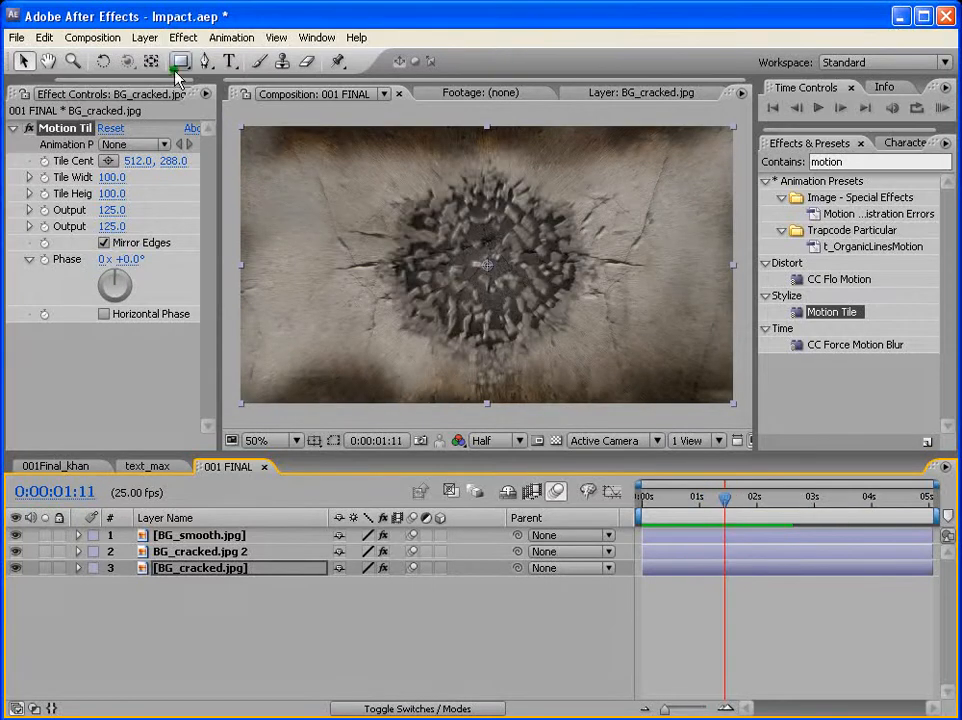
Create a black solid at composition size and name it "particular"
{"action": "left_click", "coordinate": [144, 37]}
{"action": "mouse_move", "coordinate": [157, 62]}
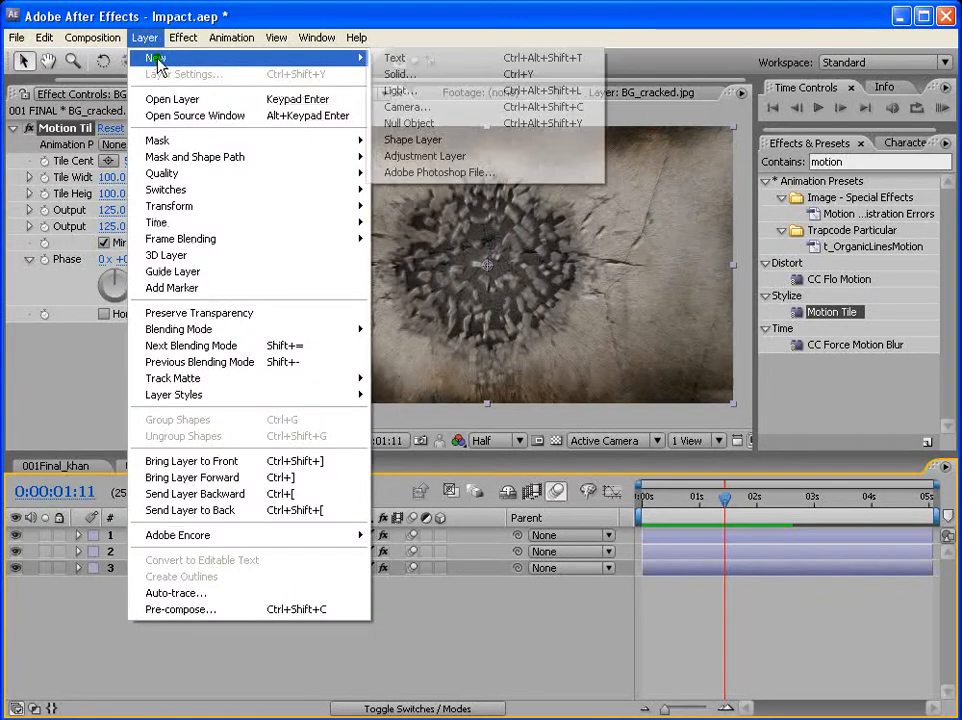
{"action": "left_click", "coordinate": [505, 73]}
{"action": "left_click", "coordinate": [408, 487]}
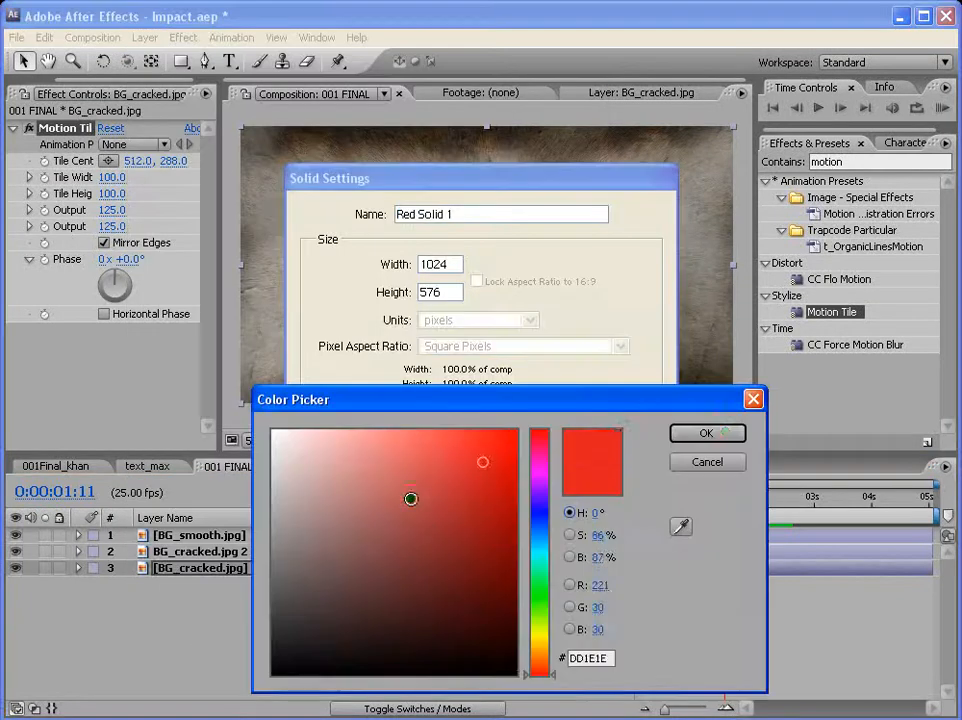
{"action": "left_click", "coordinate": [518, 675]}
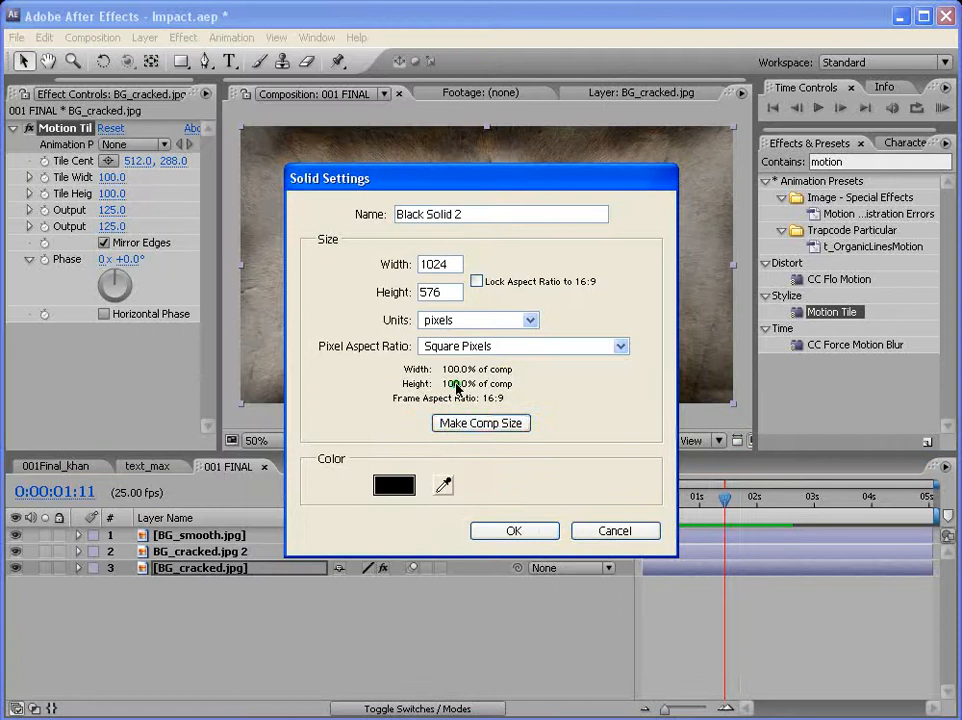
{"action": "left_click", "coordinate": [483, 423]}
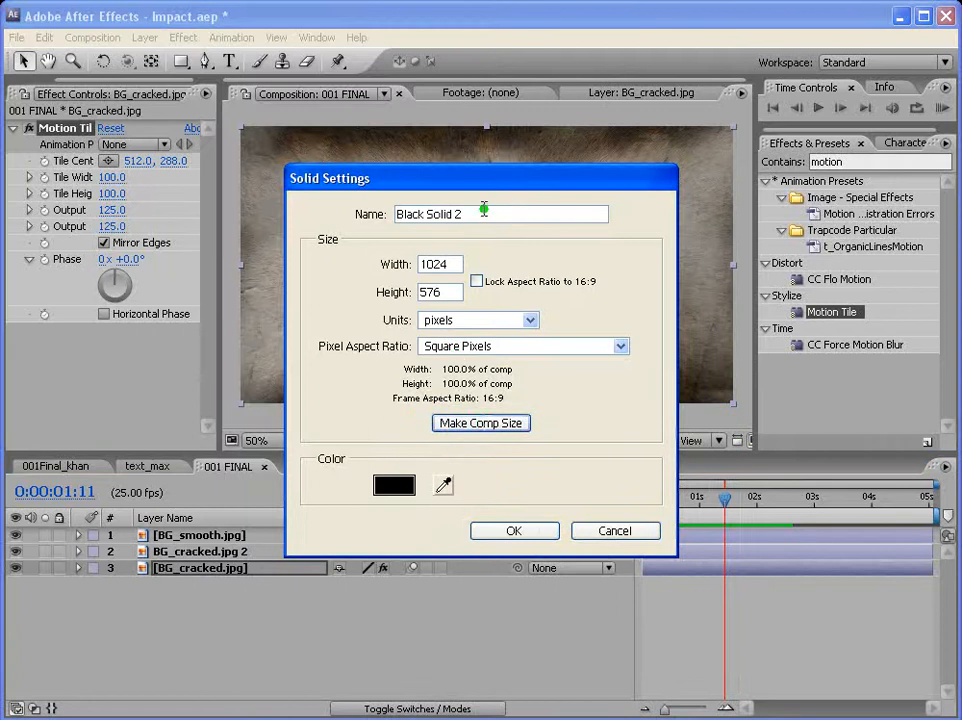
{"action": "left_click_drag", "start_coordinate": [483, 210], "coordinate": [328, 187]}
{"action": "type", "text": "parti"}
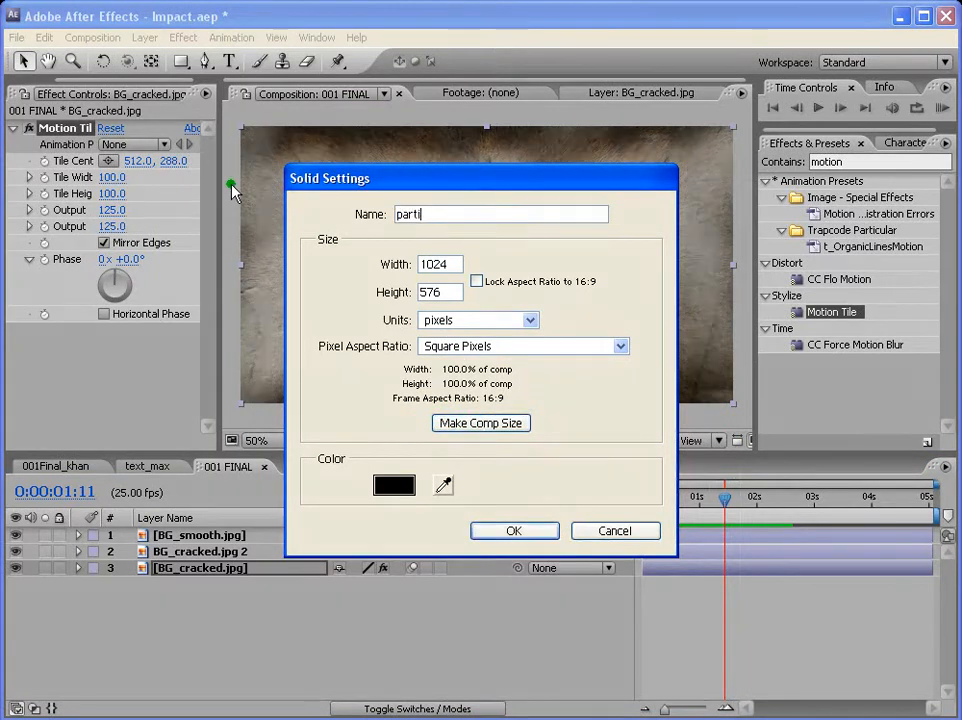
{"action": "type", "text": "cular"}
{"action": "left_click", "coordinate": [515, 531]}
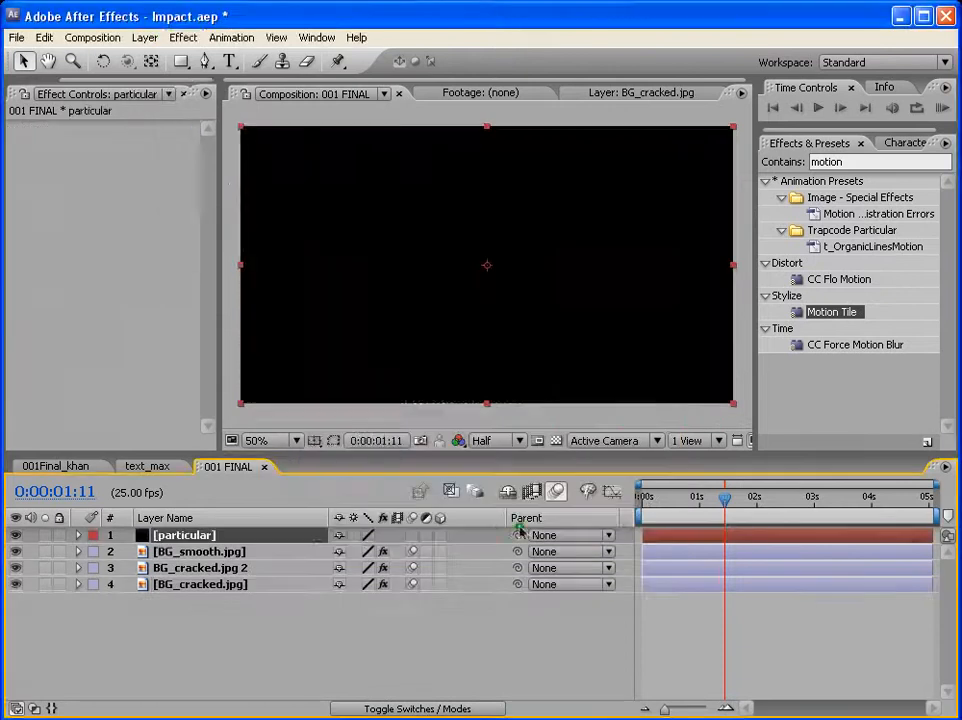
Apply the Trapcode Particular effect to the particular solid and expand its Emitter settings
{"action": "left_click", "coordinate": [182, 37]}
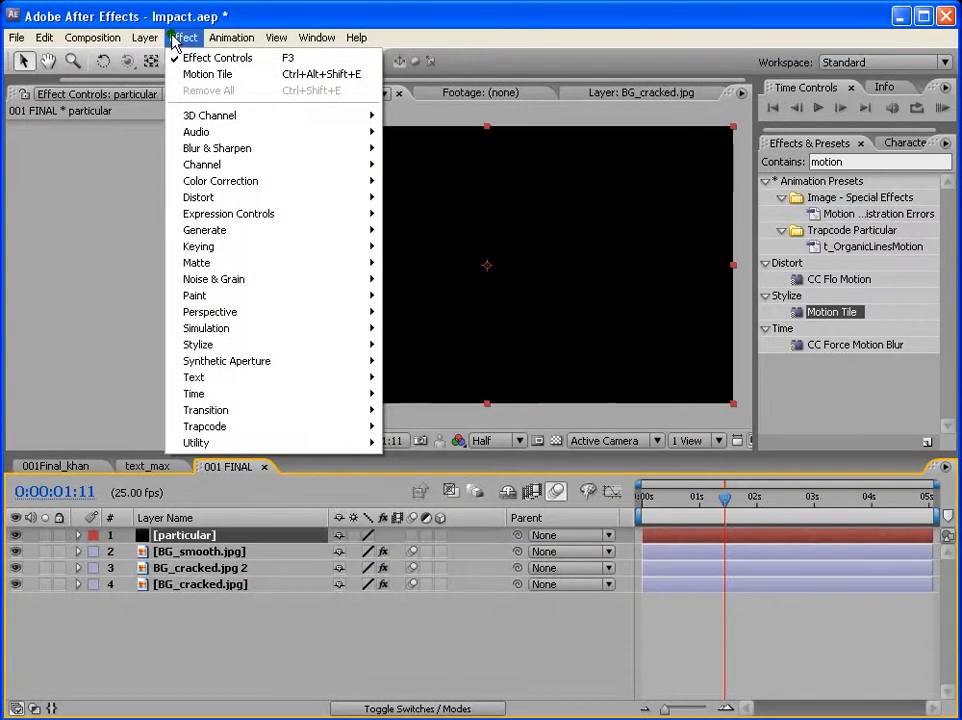
{"action": "mouse_move", "coordinate": [260, 426]}
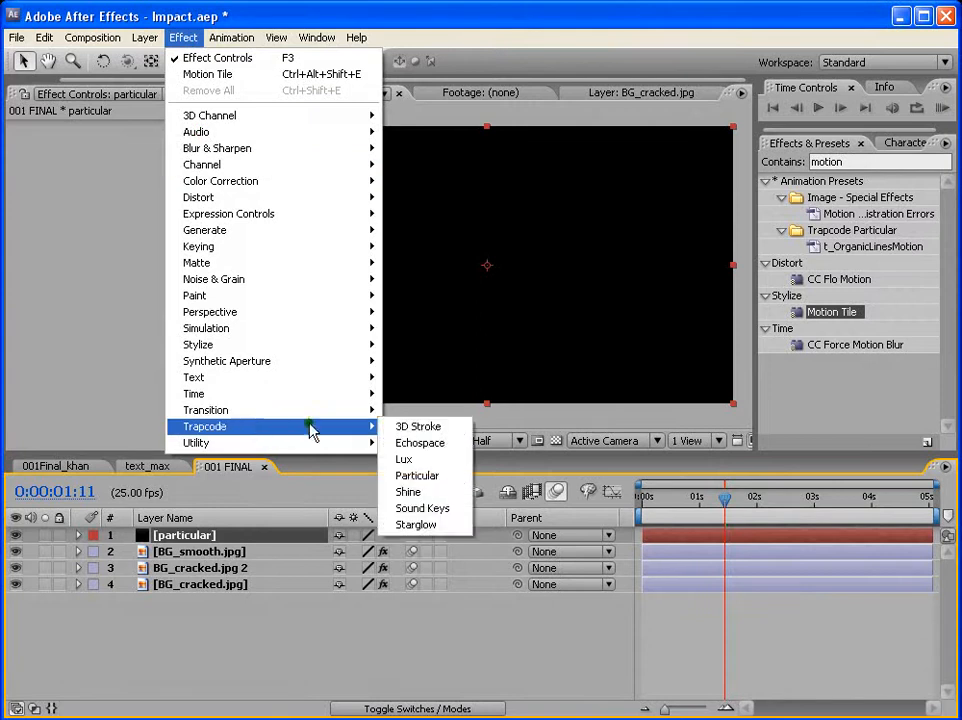
{"action": "left_click", "coordinate": [424, 471]}
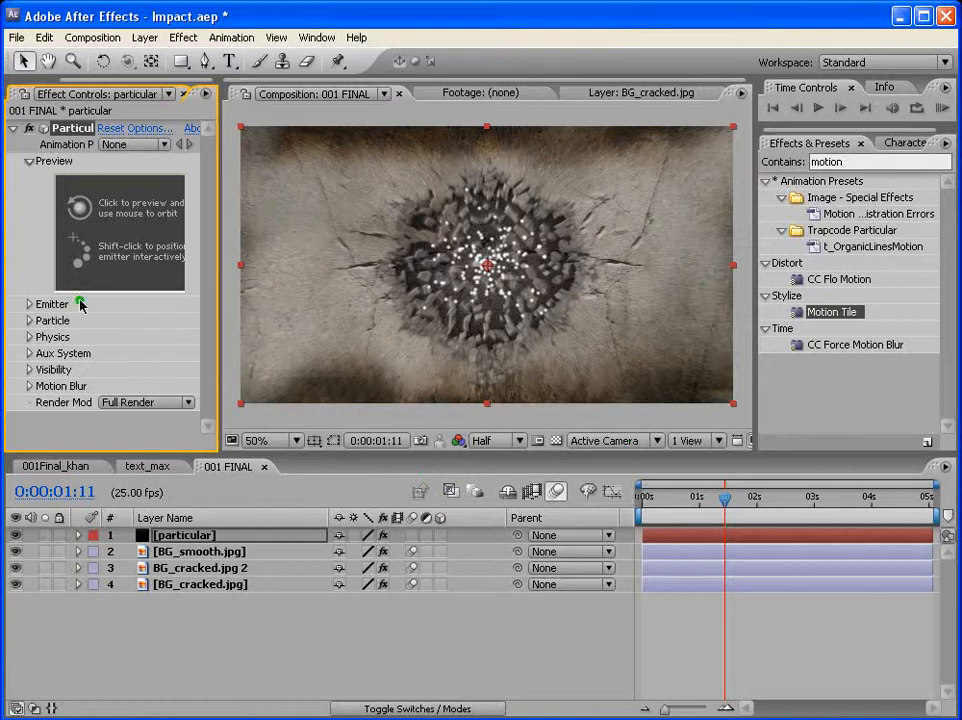
{"action": "left_click", "coordinate": [28, 310]}
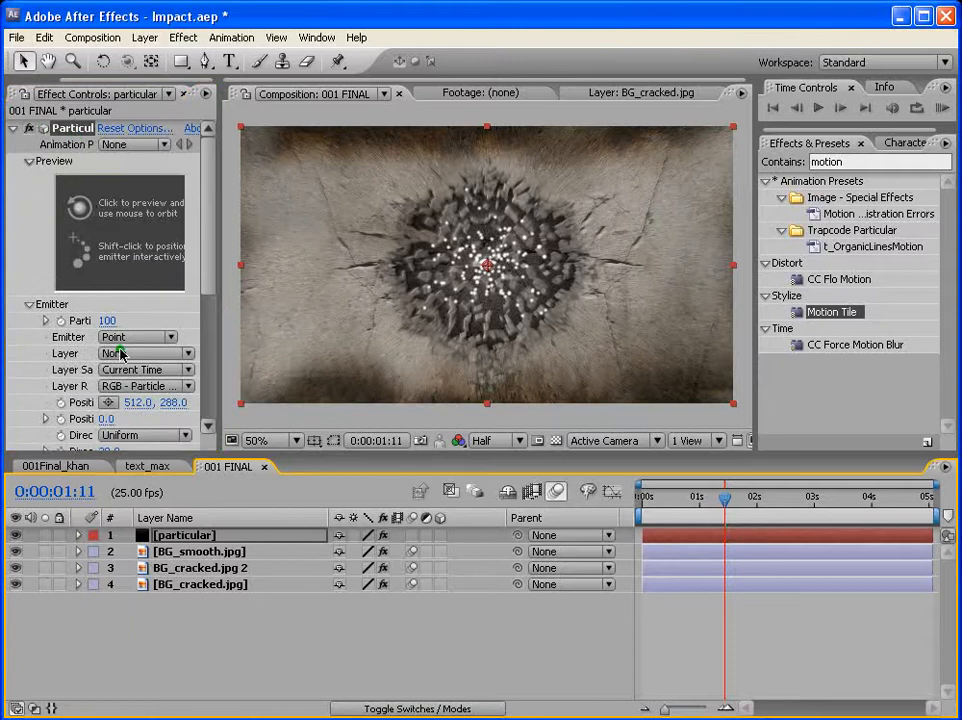
Solo the particular layer and scrub from the start to 0:00:00:15 to inspect the particles
{"action": "left_click", "coordinate": [641, 497]}
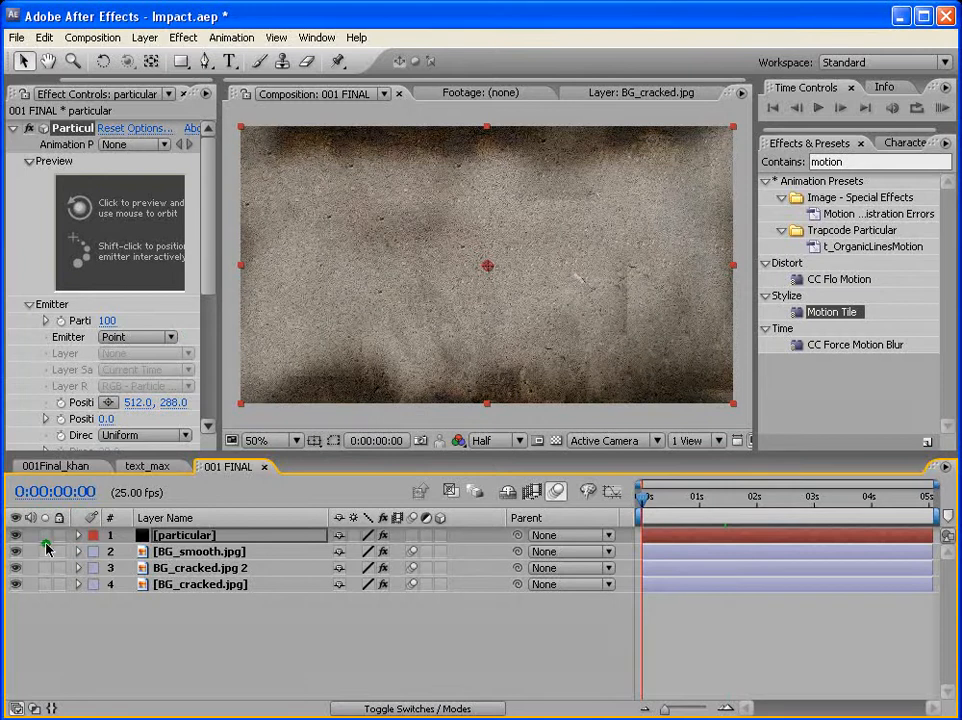
{"action": "left_click", "coordinate": [45, 536]}
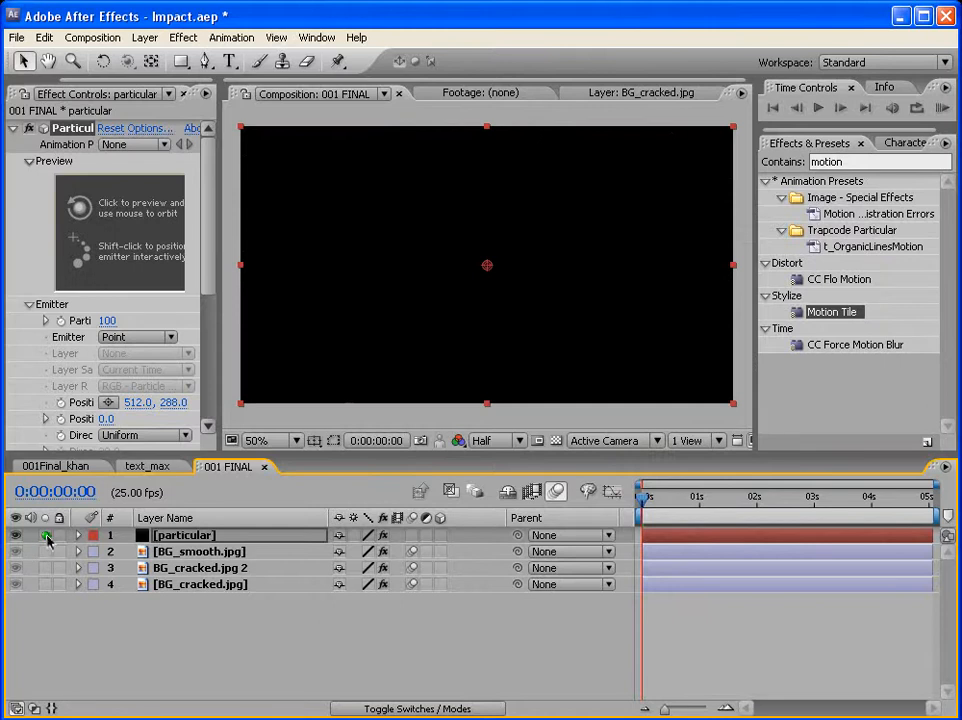
{"action": "left_click", "coordinate": [46, 536]}
{"action": "mouse_move", "coordinate": [16, 551]}
{"action": "left_mouse_down"}
{"action": "mouse_move", "coordinate": [18, 605]}
{"action": "mouse_move", "coordinate": [11, 555]}
{"action": "left_mouse_up"}
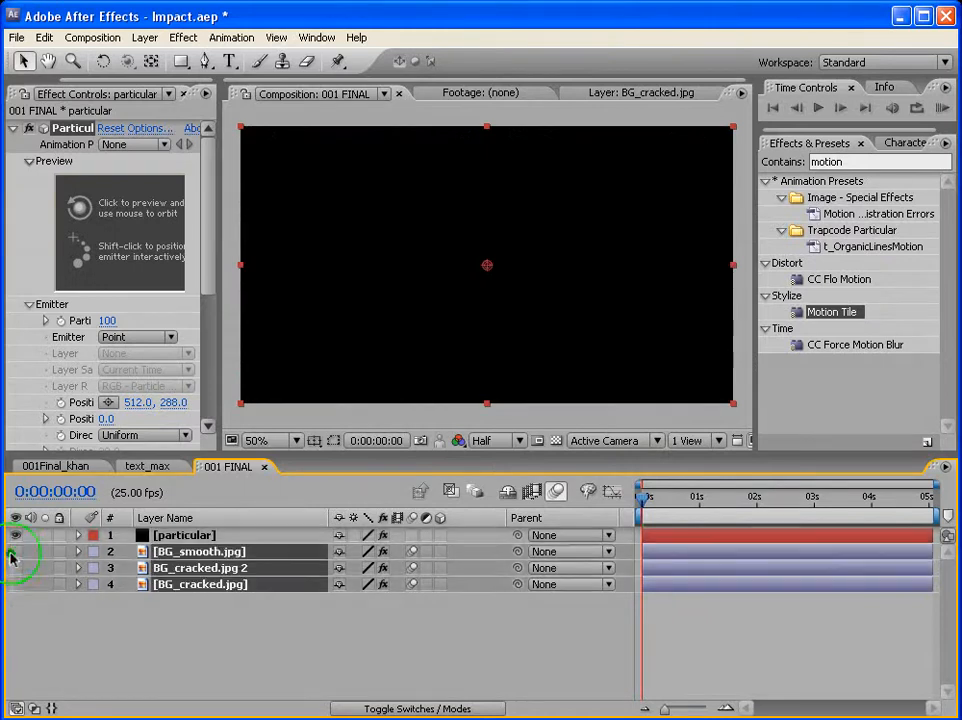
{"action": "left_click", "coordinate": [15, 552]}
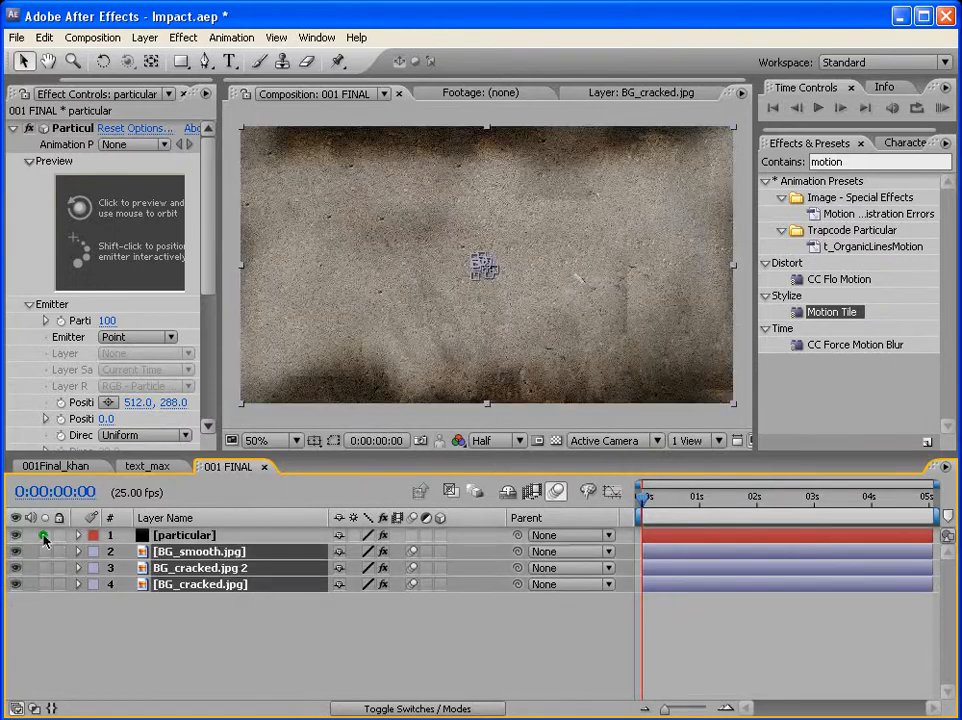
{"action": "left_click", "coordinate": [44, 536]}
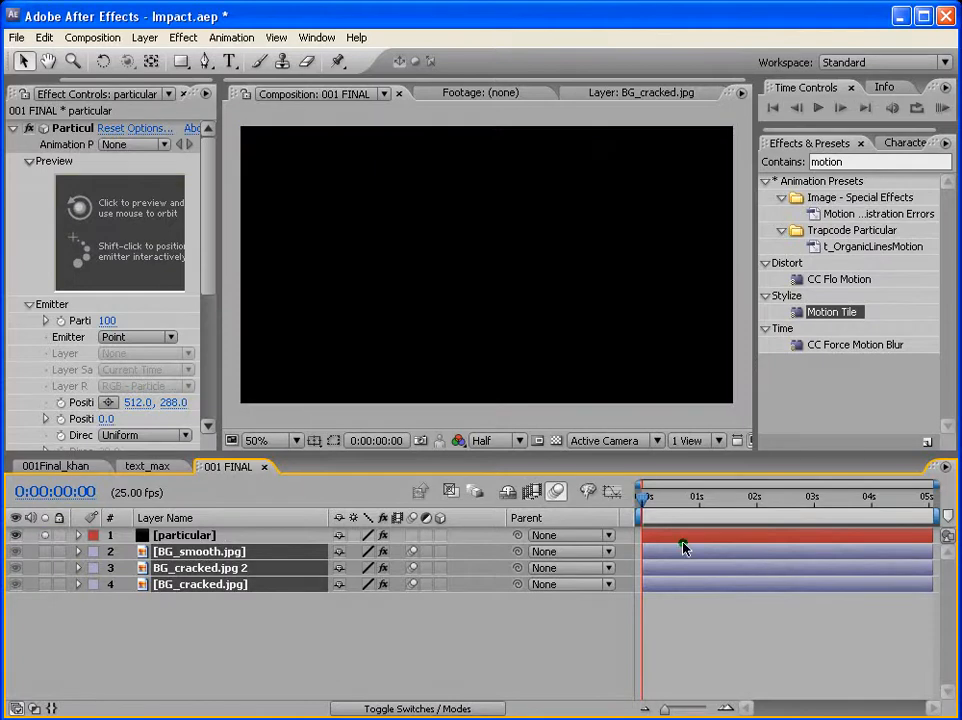
{"action": "left_click_drag", "start_coordinate": [636, 500], "coordinate": [651, 499]}
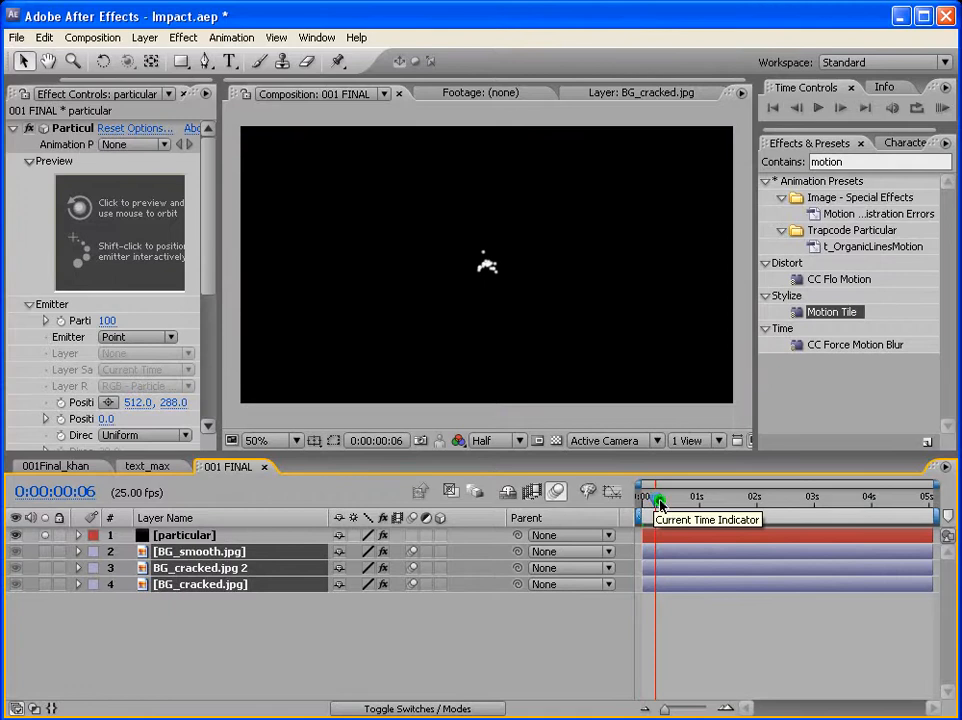
{"action": "left_click_drag", "start_coordinate": [659, 502], "coordinate": [677, 499]}
Widen the effect settings area, change Particular's emitter type to Box and set Emitter Size X to about 292
{"action": "left_click_drag", "start_coordinate": [221, 262], "coordinate": [307, 301]}
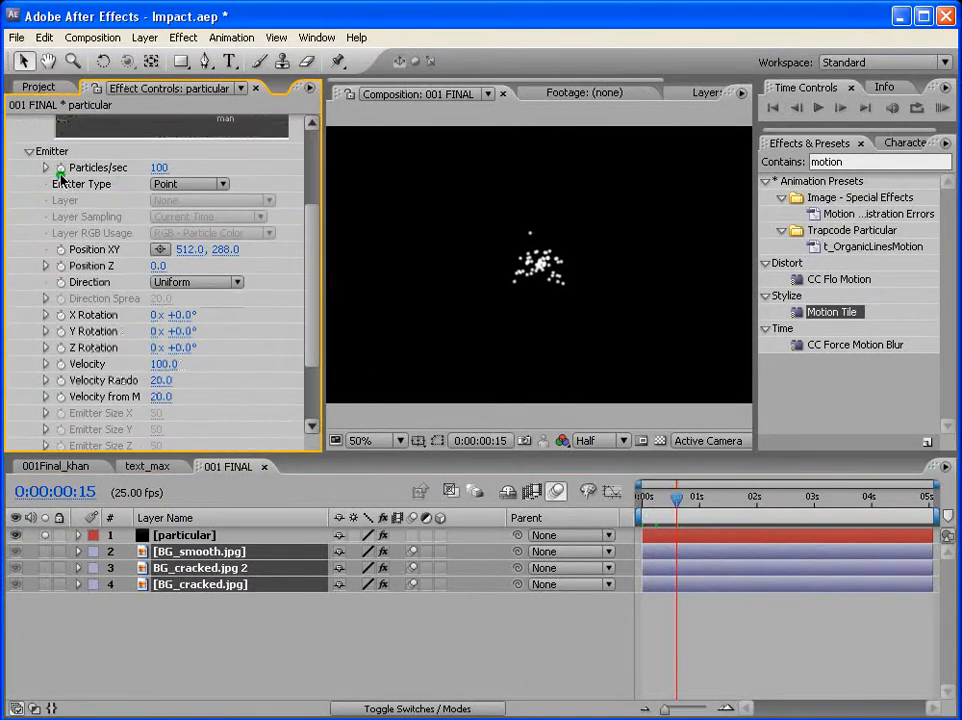
{"action": "left_click", "coordinate": [210, 185]}
{"action": "left_click", "coordinate": [208, 205]}
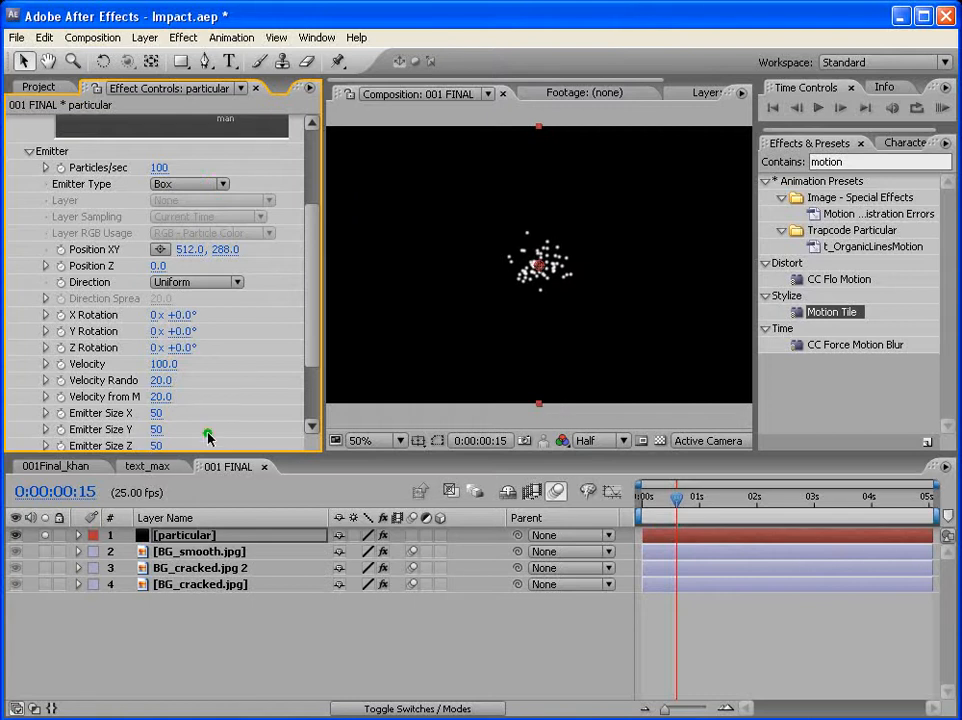
{"action": "scroll", "coordinate": [281, 365], "scroll_direction": "down", "scroll_amount": 1}
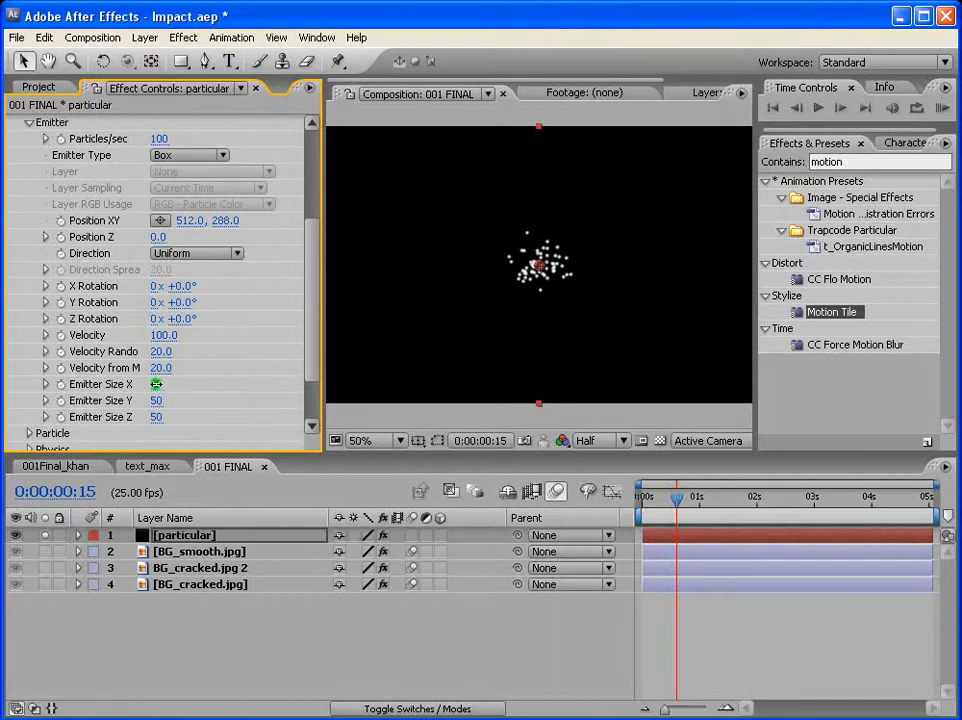
{"action": "left_click_drag", "start_coordinate": [157, 384], "coordinate": [301, 393]}
{"action": "left_click_drag", "start_coordinate": [155, 384], "coordinate": [236, 395]}
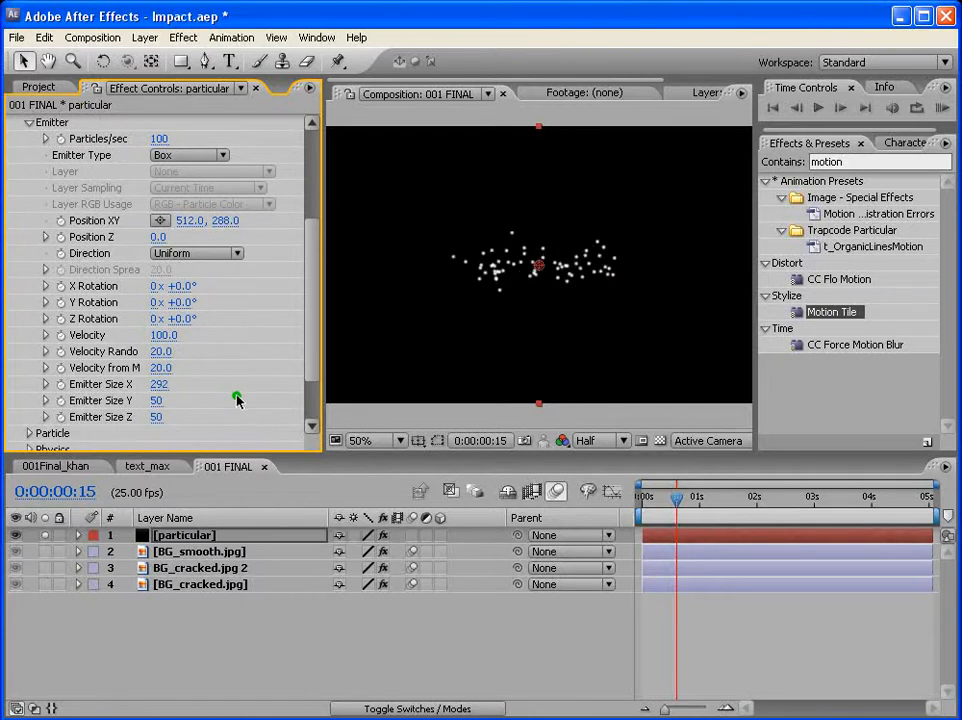
Set Particular's Emitter Size X to about 417 and Emitter Size Y to about 223, and change the emission direction to Outwards
{"action": "left_click_drag", "start_coordinate": [175, 390], "coordinate": [273, 382]}
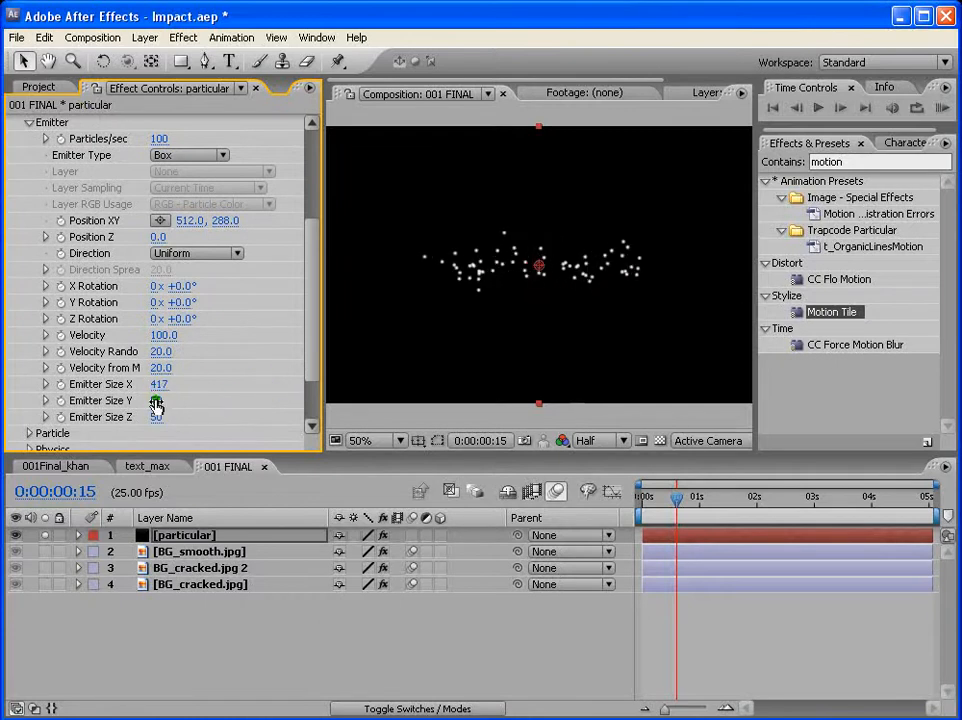
{"action": "left_click_drag", "start_coordinate": [155, 401], "coordinate": [284, 395]}
{"action": "left_click_drag", "start_coordinate": [157, 401], "coordinate": [205, 395]}
{"action": "left_click", "coordinate": [195, 258]}
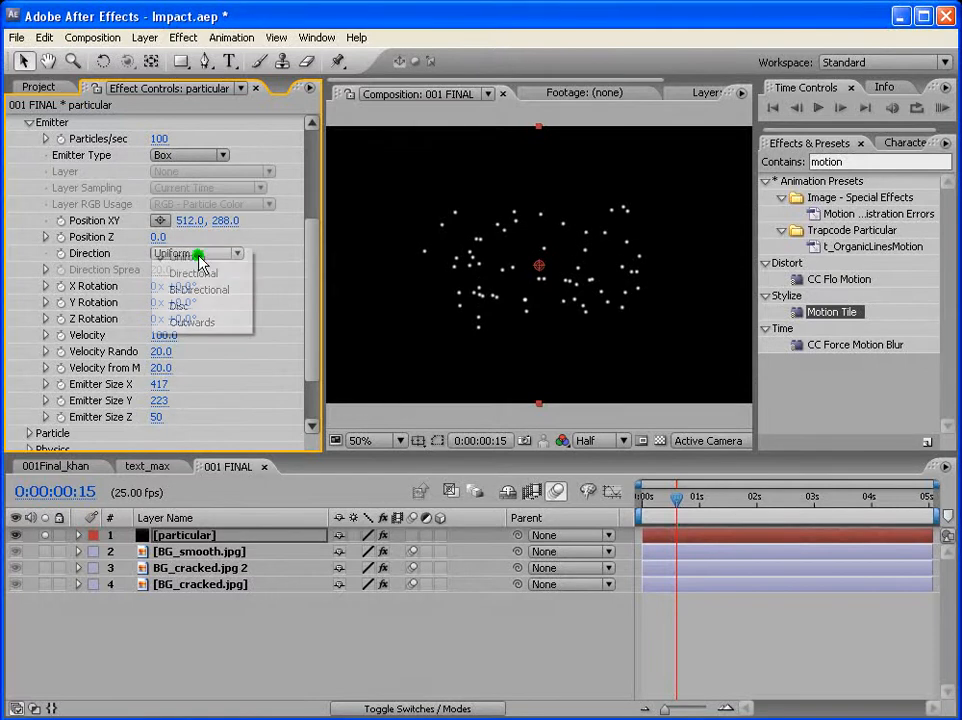
{"action": "left_click", "coordinate": [216, 322]}
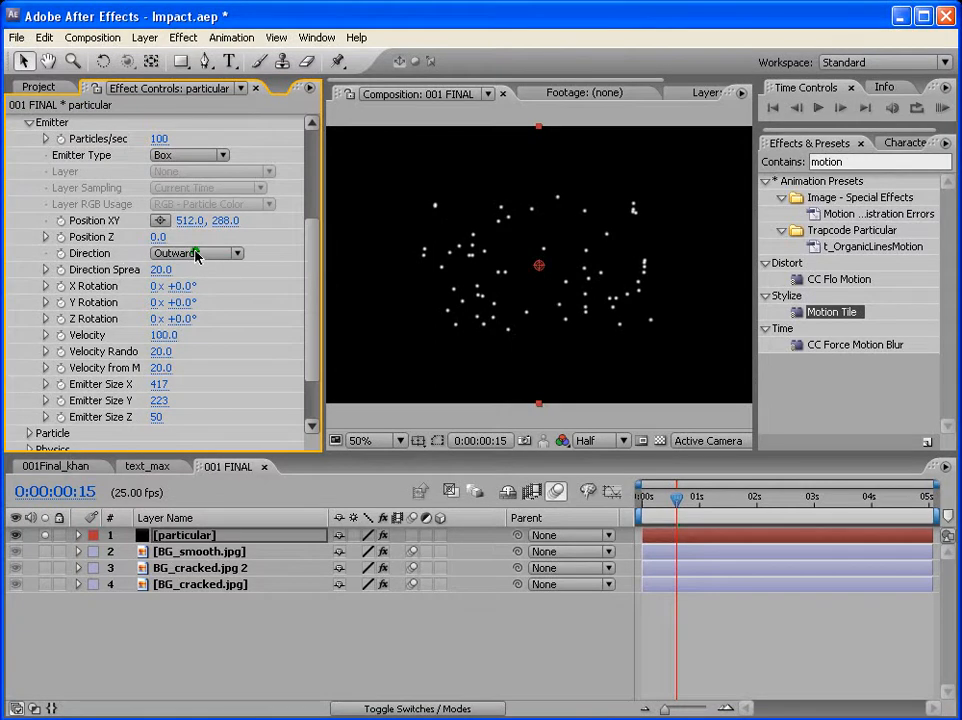
Keyframe Particles/sec at 100 on the first frame and reveal the particular layer's keyframes in the timeline
{"action": "scroll", "coordinate": [245, 348], "scroll_direction": "up", "scroll_amount": 3}
{"action": "key", "text": "Home"}
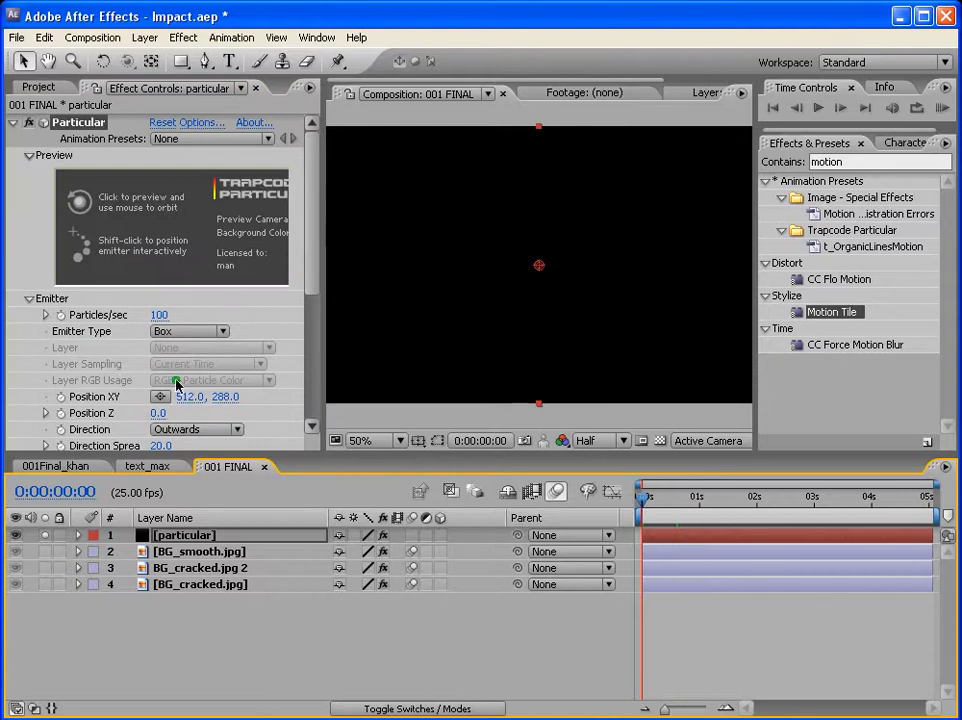
{"action": "left_click", "coordinate": [60, 315]}
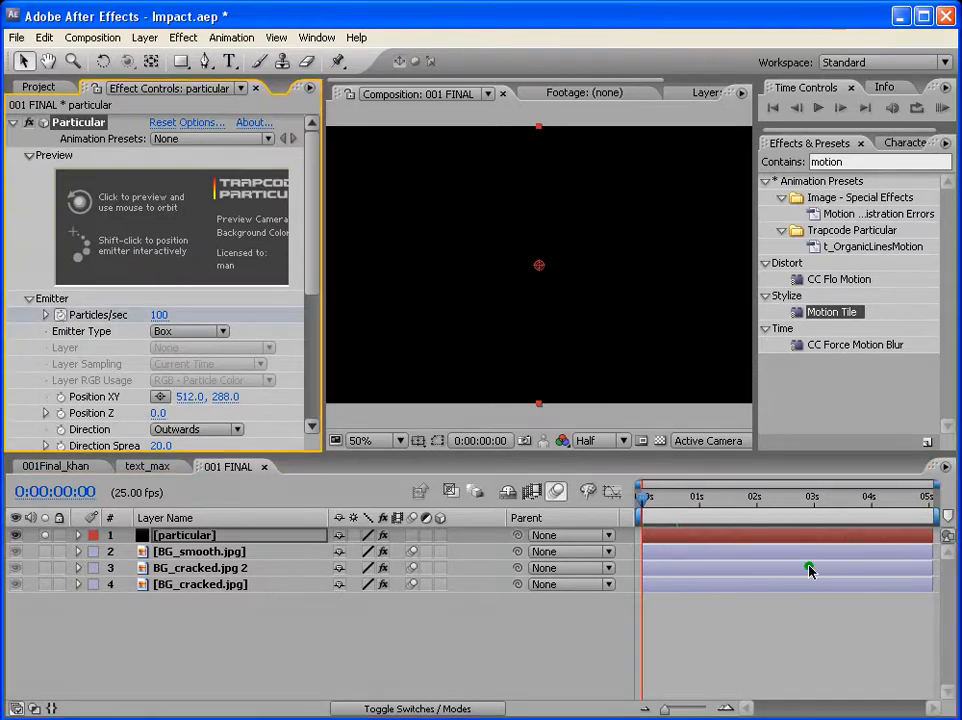
{"action": "left_click", "coordinate": [666, 540]}
{"action": "key", "text": "u"}
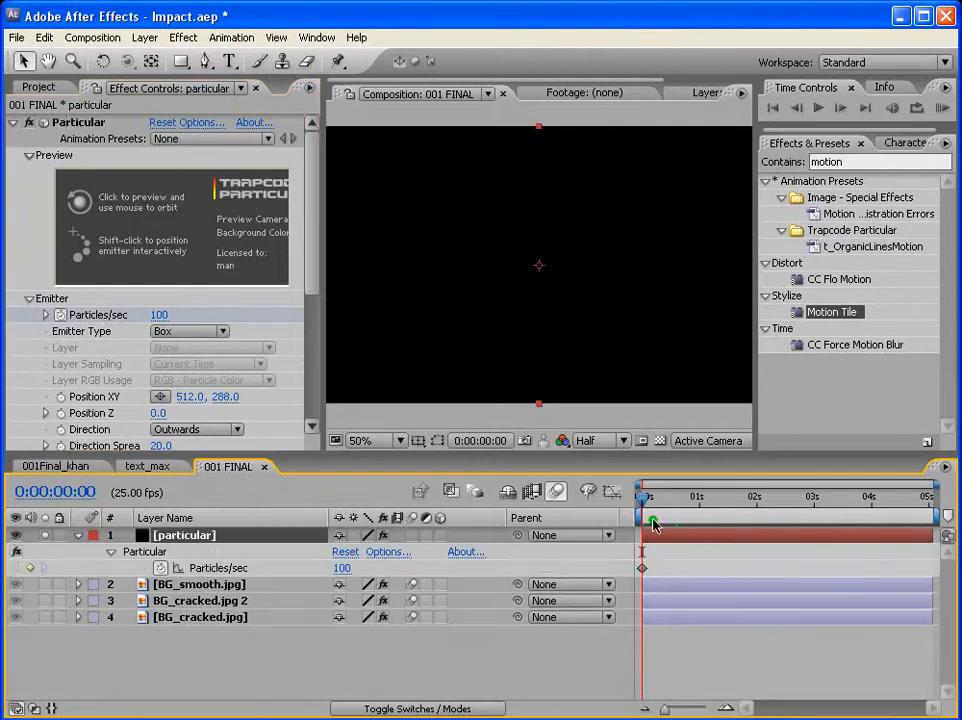
Keyframe Particles/sec at 0 at 0:00:00:21 and scrub the timeline to check the emission
{"action": "left_click_drag", "start_coordinate": [645, 503], "coordinate": [693, 503]}
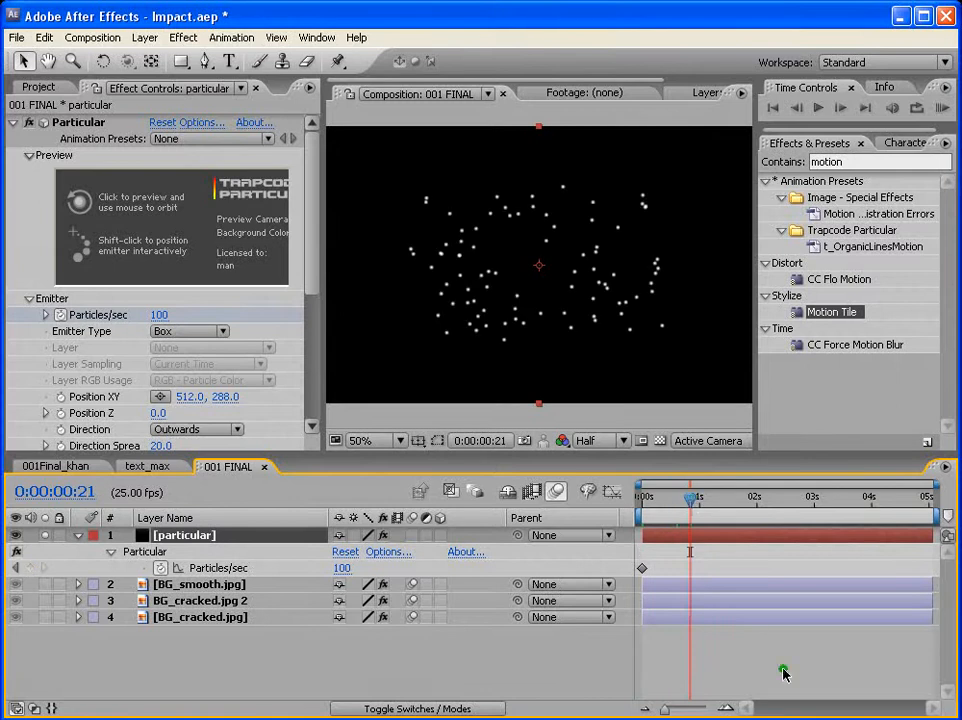
{"action": "left_click", "coordinate": [157, 315]}
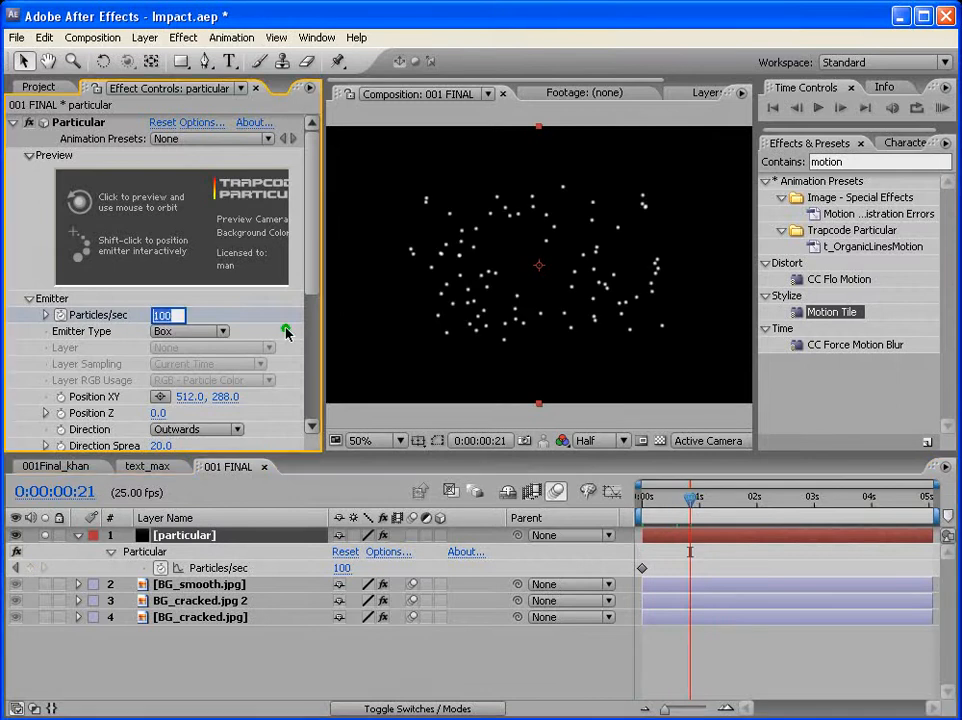
{"action": "key", "text": "Return"}
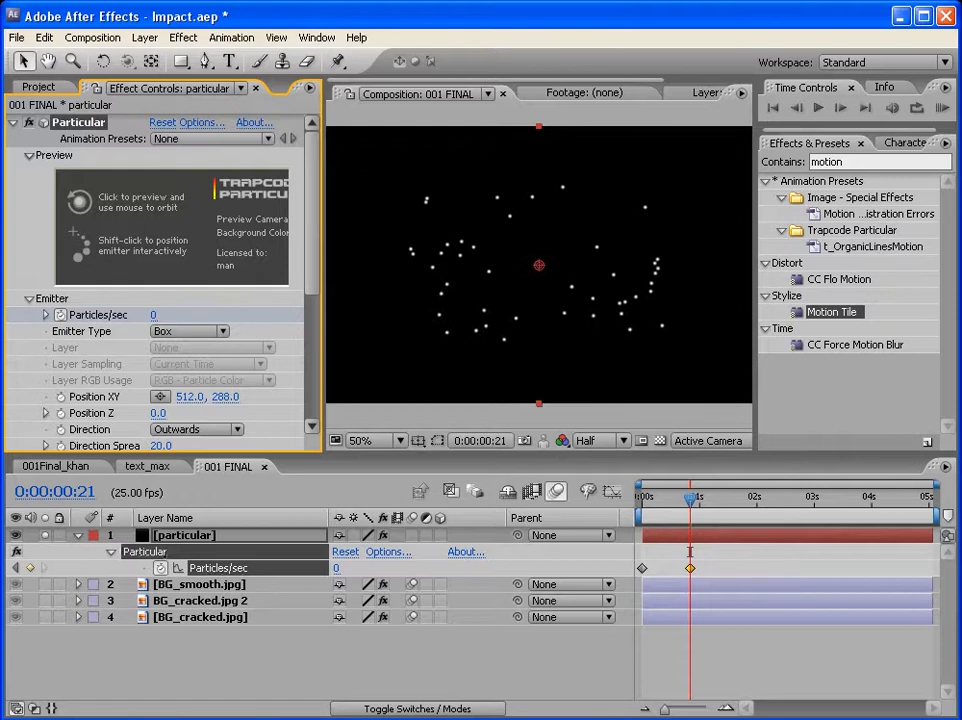
{"action": "mouse_move", "coordinate": [690, 496]}
{"action": "left_mouse_down"}
{"action": "mouse_move", "coordinate": [608, 492]}
{"action": "mouse_move", "coordinate": [782, 509]}
{"action": "mouse_move", "coordinate": [690, 502]}
{"action": "left_mouse_up"}
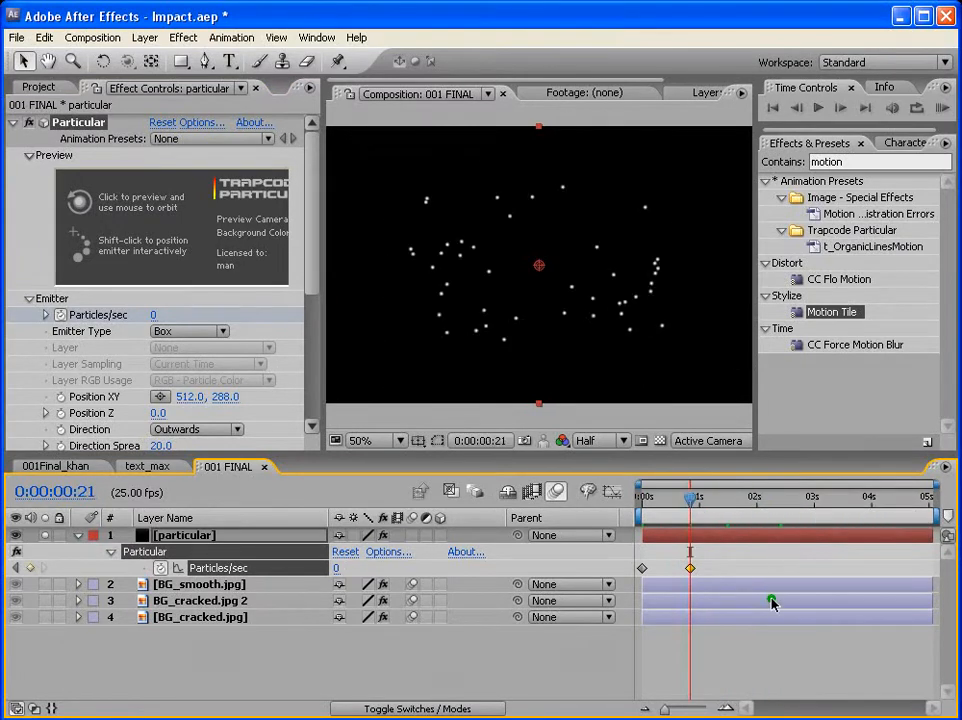
Set the particle life to 1 second and change the particle type to Smokelet
{"action": "scroll", "coordinate": [316, 300], "scroll_direction": "down", "scroll_amount": 3}
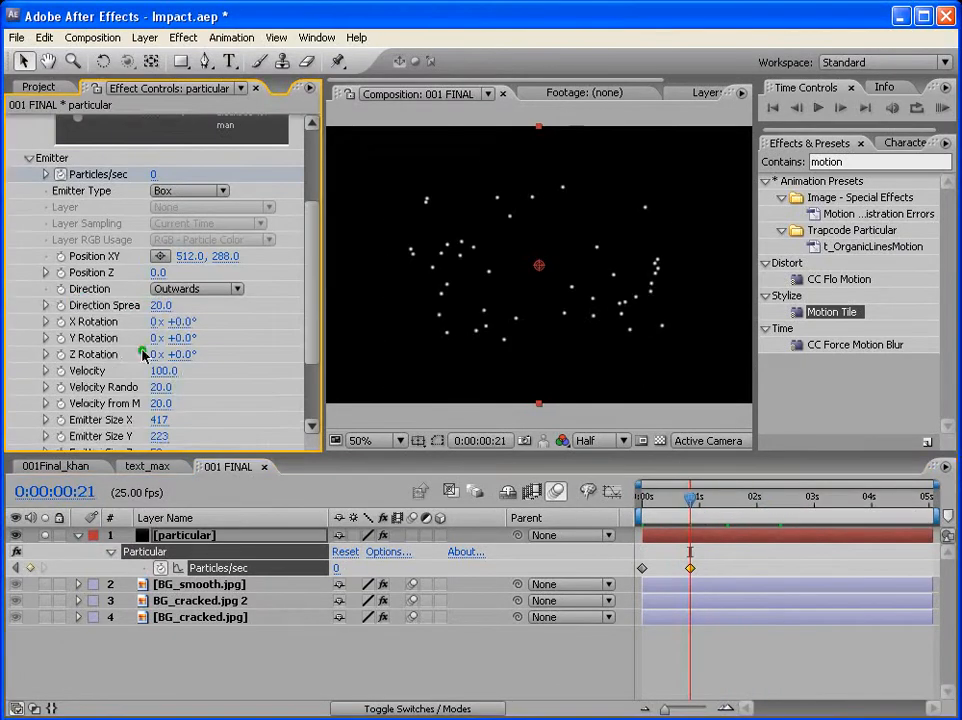
{"action": "scroll", "coordinate": [316, 318], "scroll_direction": "down", "scroll_amount": 3}
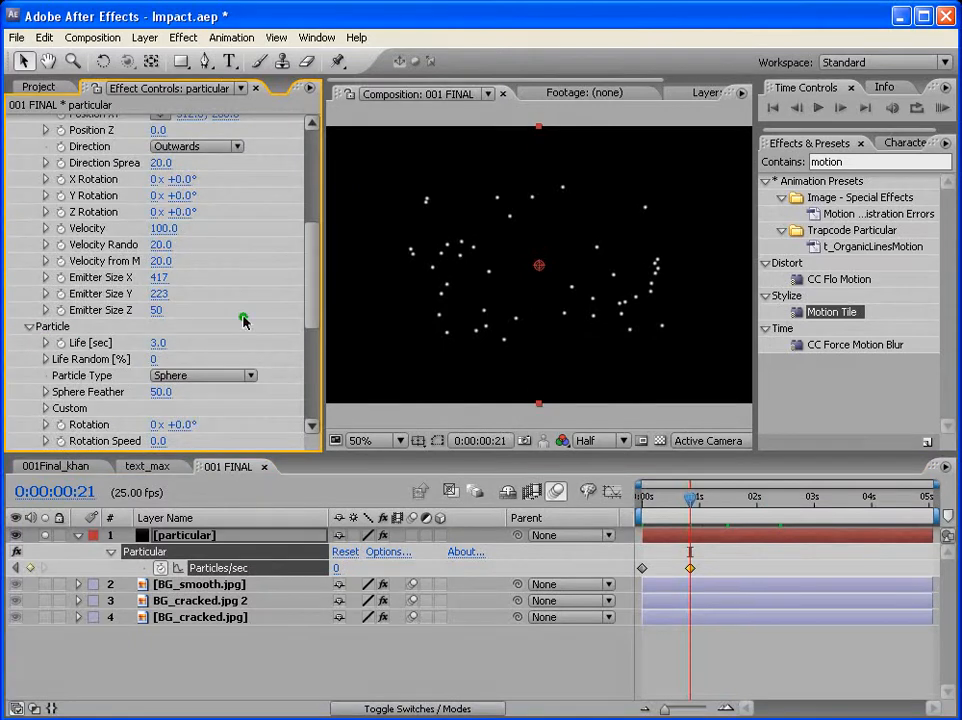
{"action": "scroll", "coordinate": [318, 302], "scroll_direction": "down", "scroll_amount": 1}
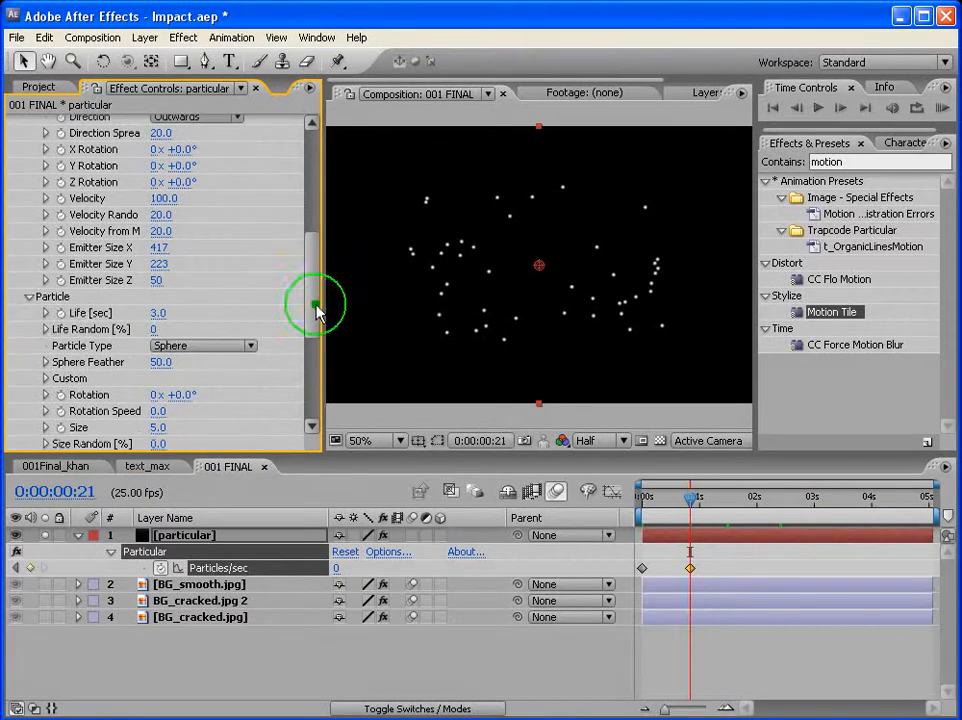
{"action": "left_click", "coordinate": [155, 313]}
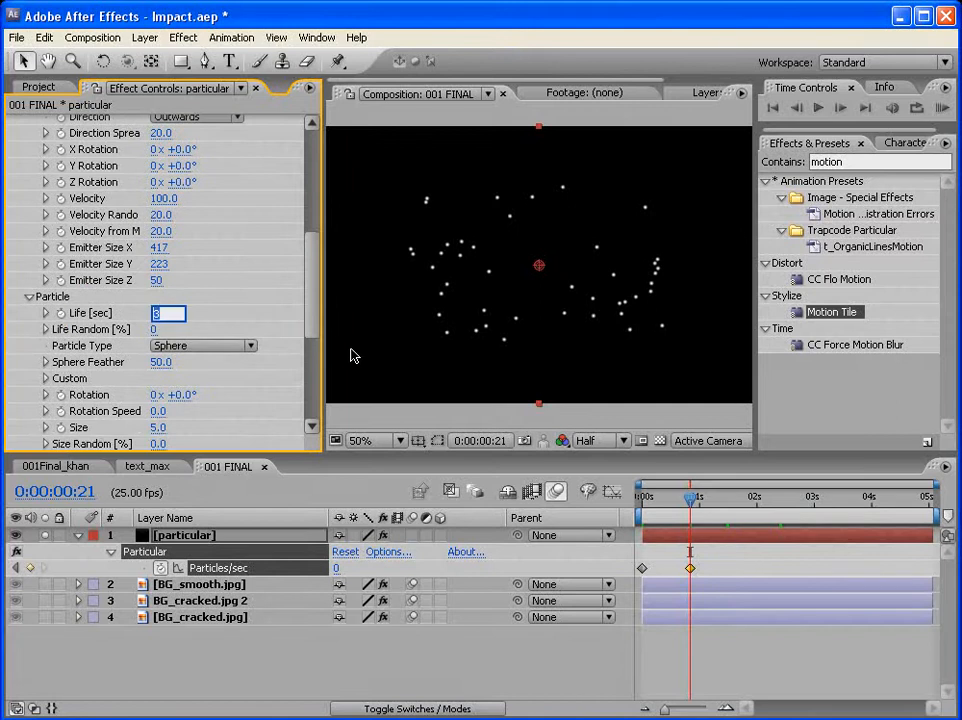
{"action": "key", "text": "Return"}
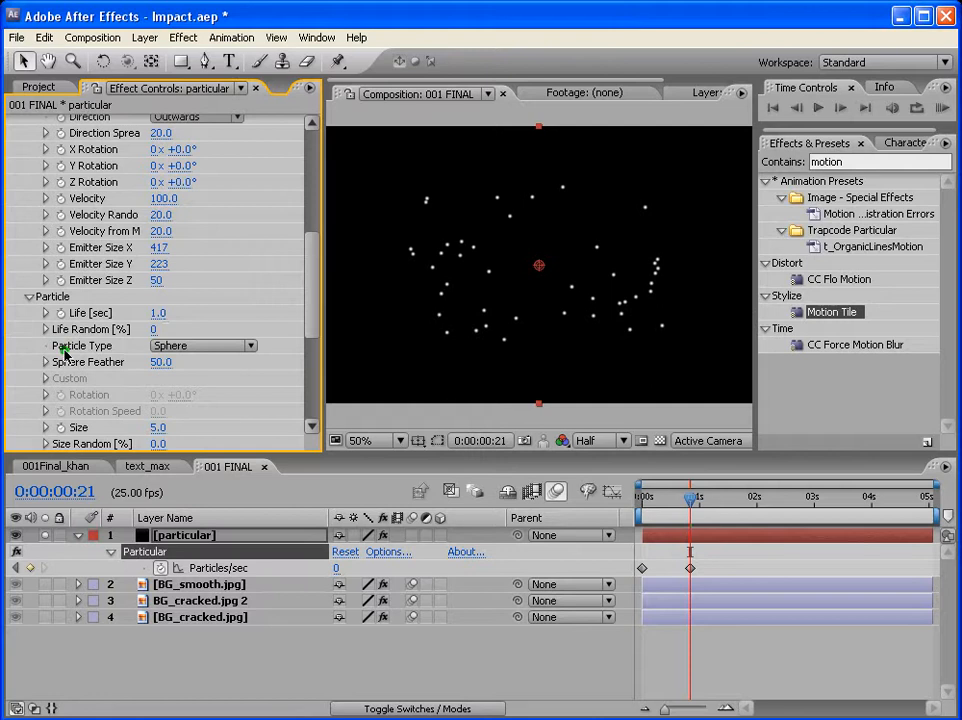
{"action": "left_click", "coordinate": [189, 347]}
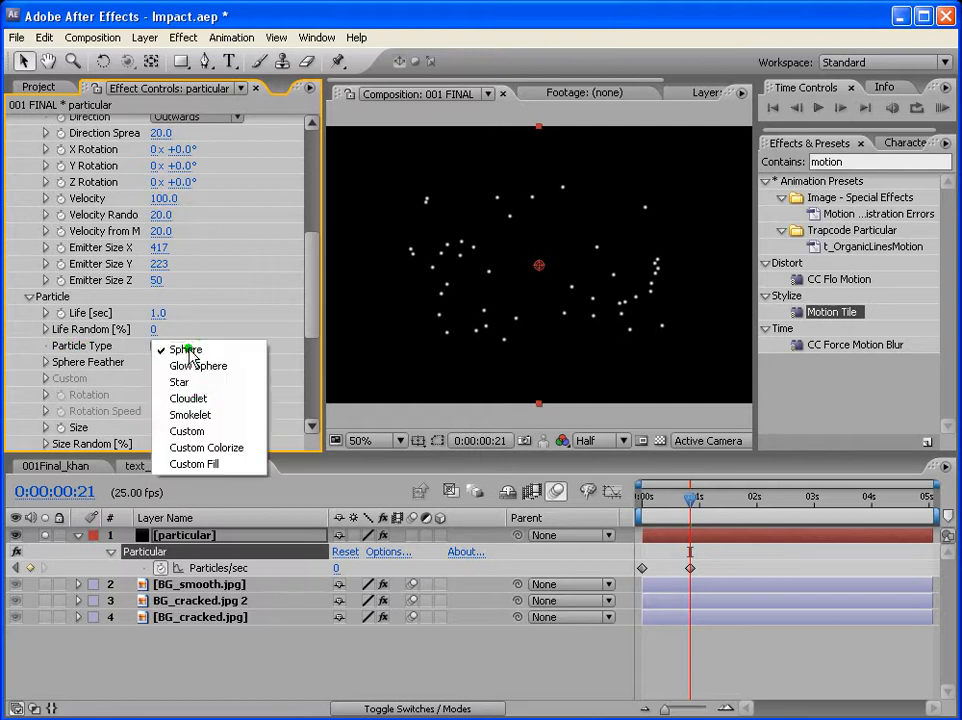
{"action": "left_click", "coordinate": [200, 414]}
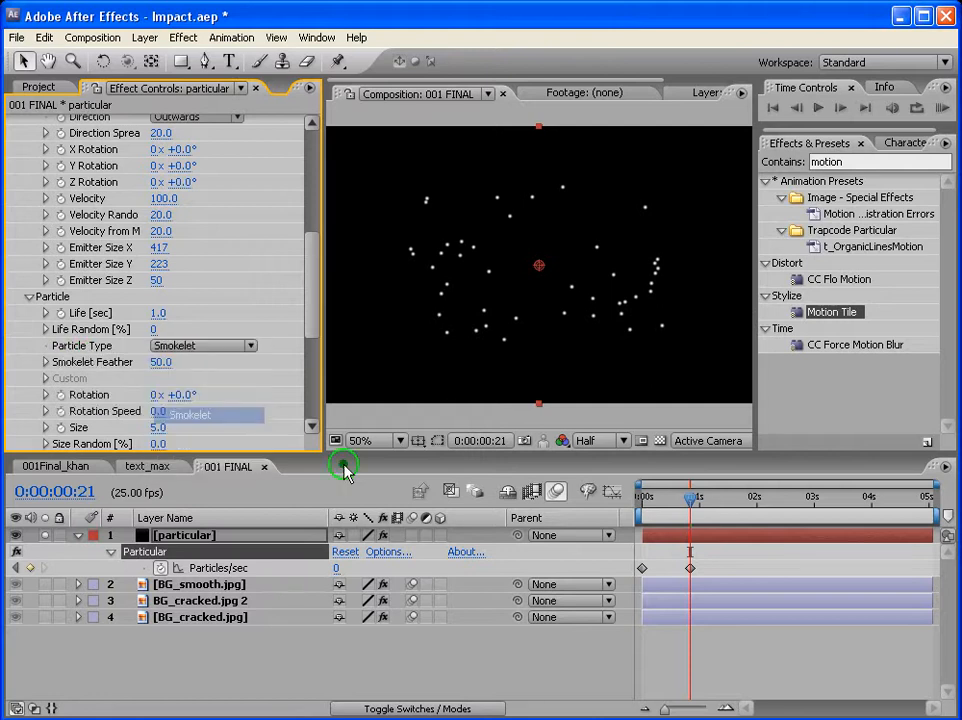
Enlarge the smokelet particles by setting their Size to 70
{"action": "left_click_drag", "start_coordinate": [316, 296], "coordinate": [317, 331]}
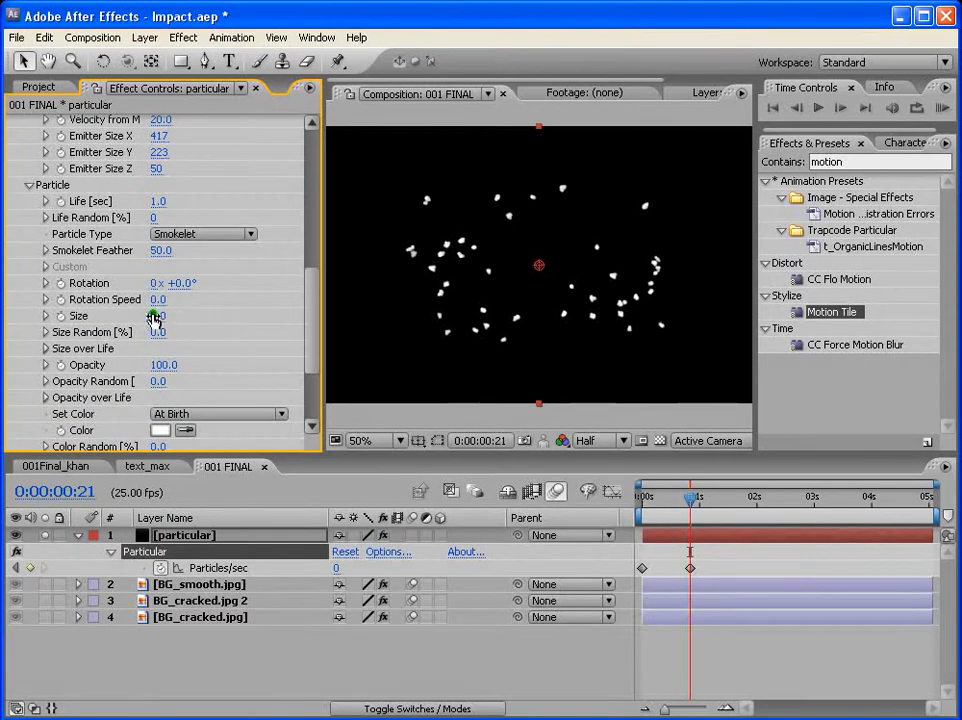
{"action": "left_click_drag", "start_coordinate": [156, 317], "coordinate": [249, 324]}
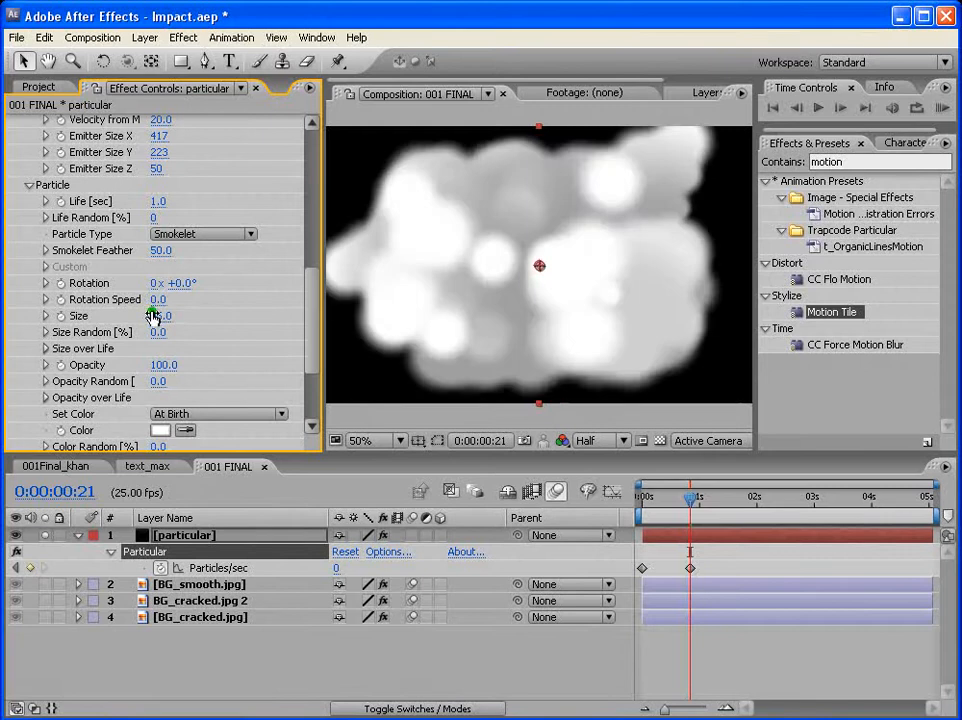
{"action": "left_click", "coordinate": [156, 316]}
{"action": "type", "text": "70"}
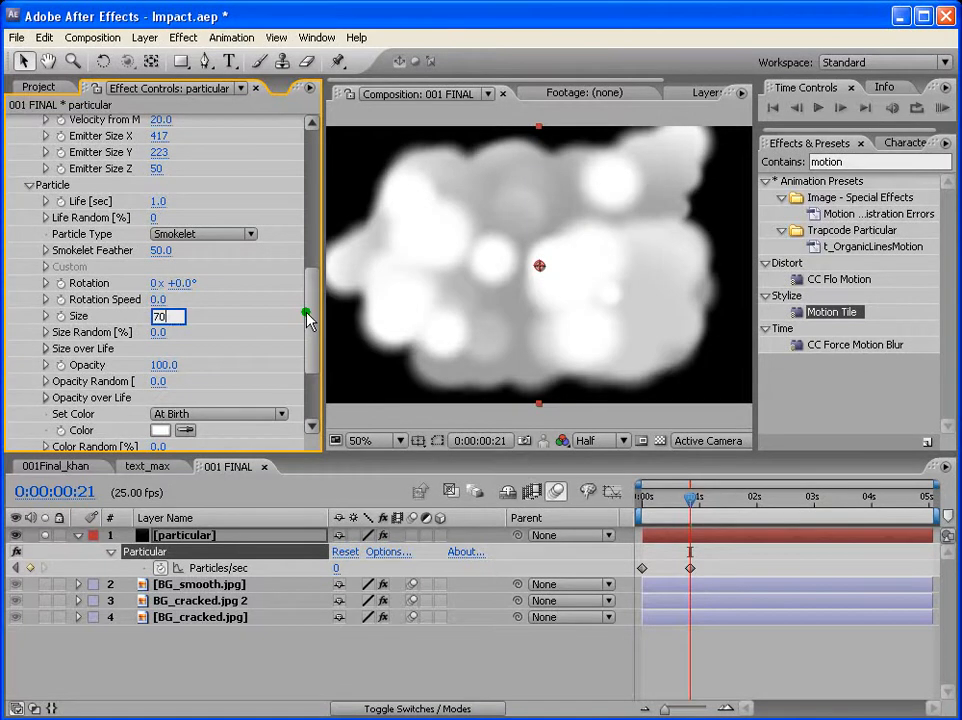
{"action": "key", "text": "Return"}
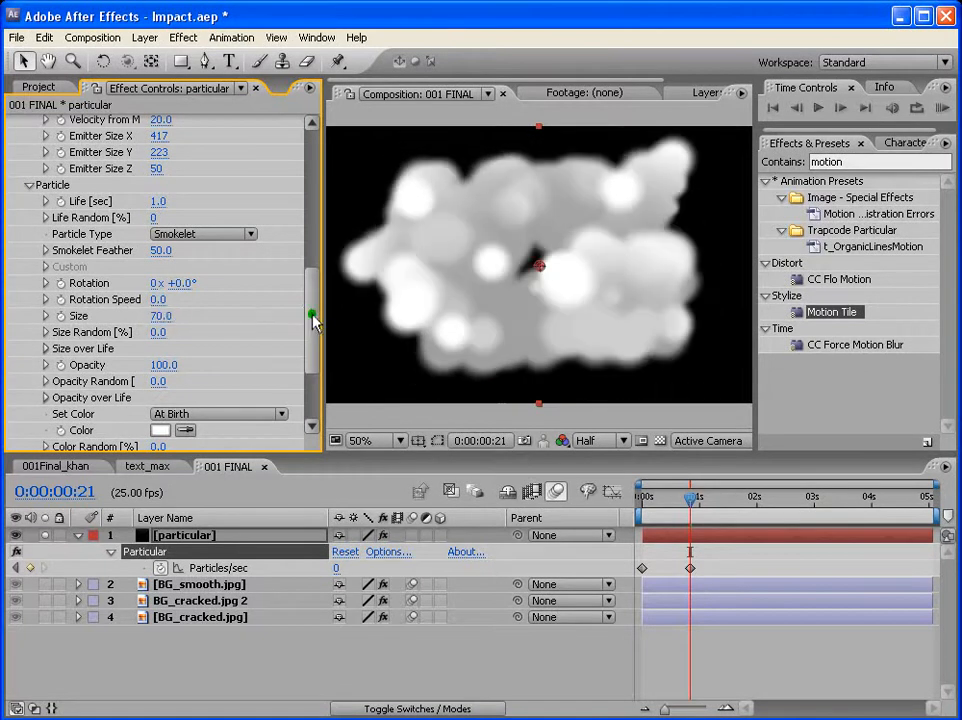
Set the particle opacity to 15 and check the smoke at 0:00:00:12
{"action": "left_click_drag", "start_coordinate": [311, 316], "coordinate": [316, 353]}
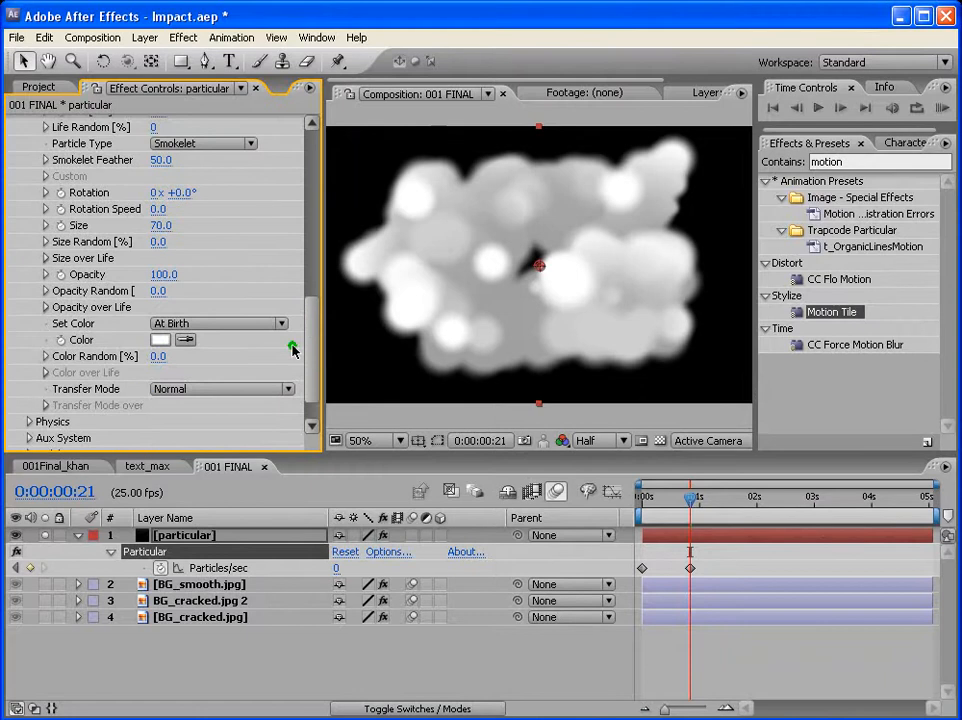
{"action": "left_click", "coordinate": [162, 274]}
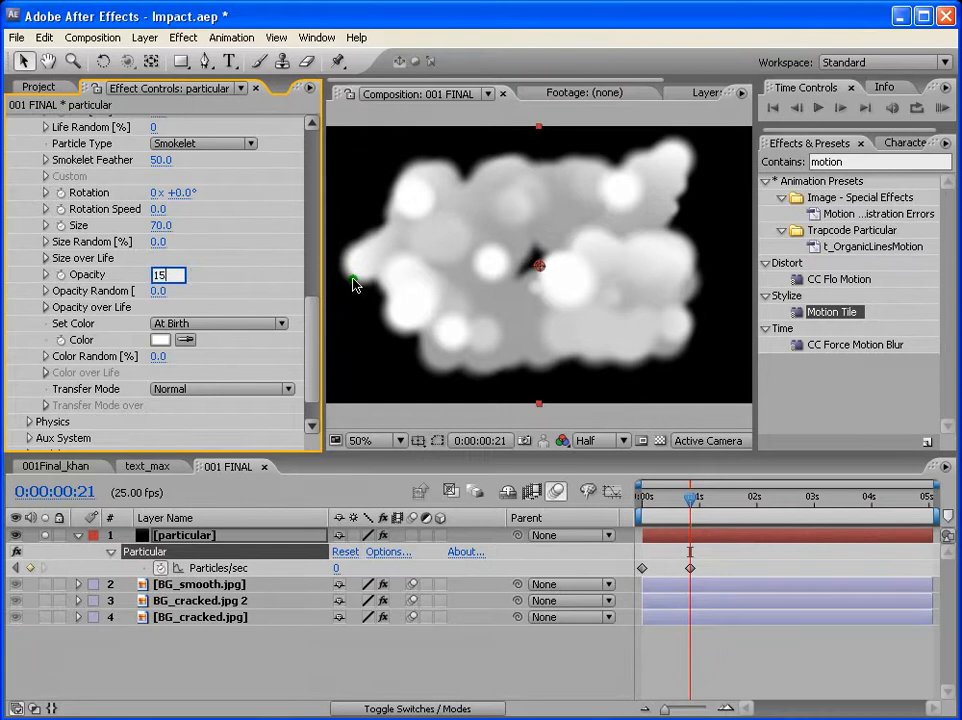
{"action": "key", "text": "Return"}
{"action": "left_click", "coordinate": [671, 498]}
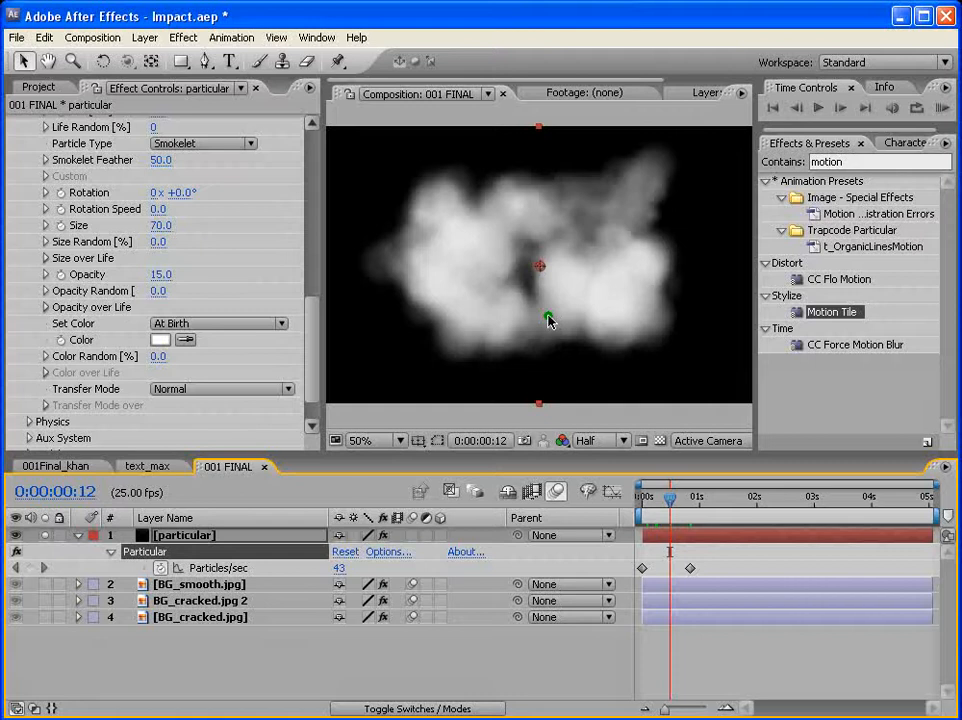
Add the expression random(0,360) to Particular's particle Rotation and preview the animation
{"action": "key", "text": "e"}
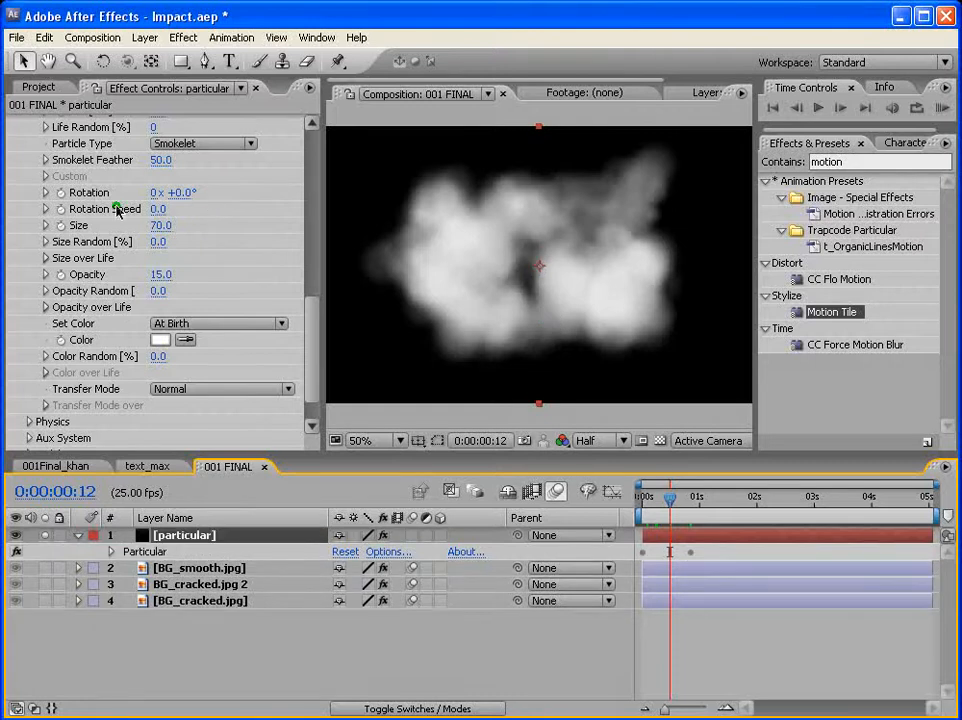
{"action": "left_click", "coordinate": [60, 194], "text": "alt"}
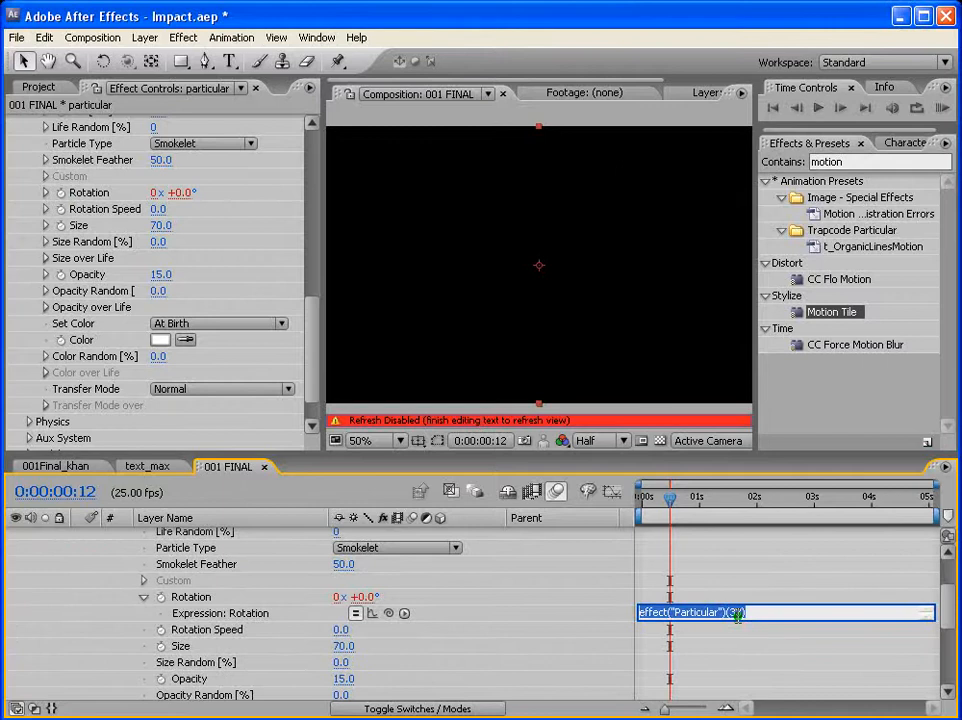
{"action": "type", "text": "random(0"}
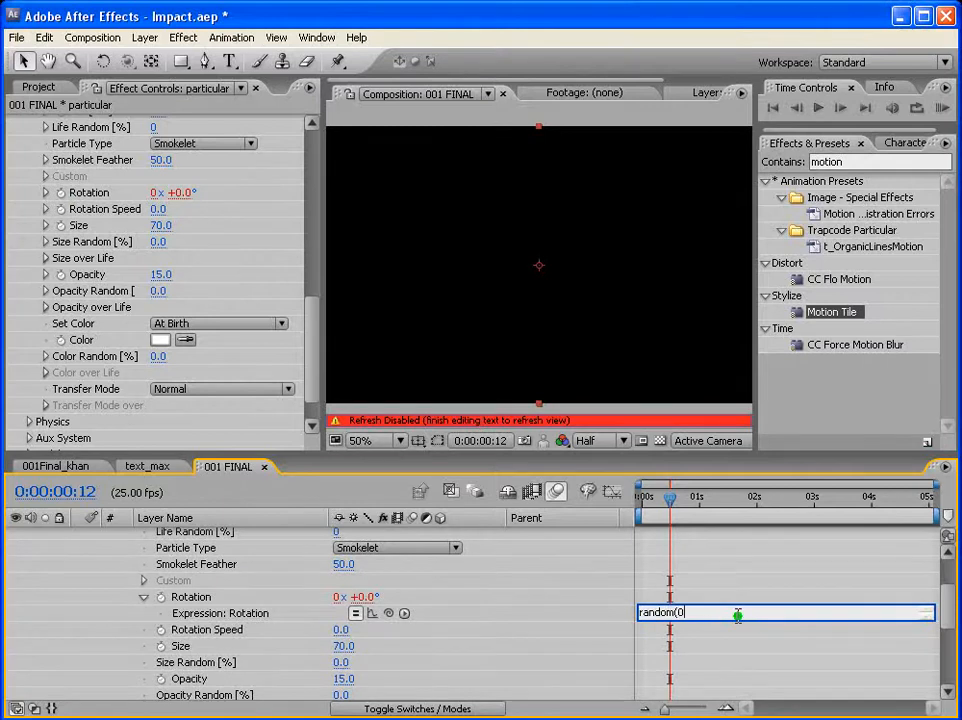
{"action": "type", "text": ",360)"}
{"action": "left_click", "coordinate": [943, 108]}
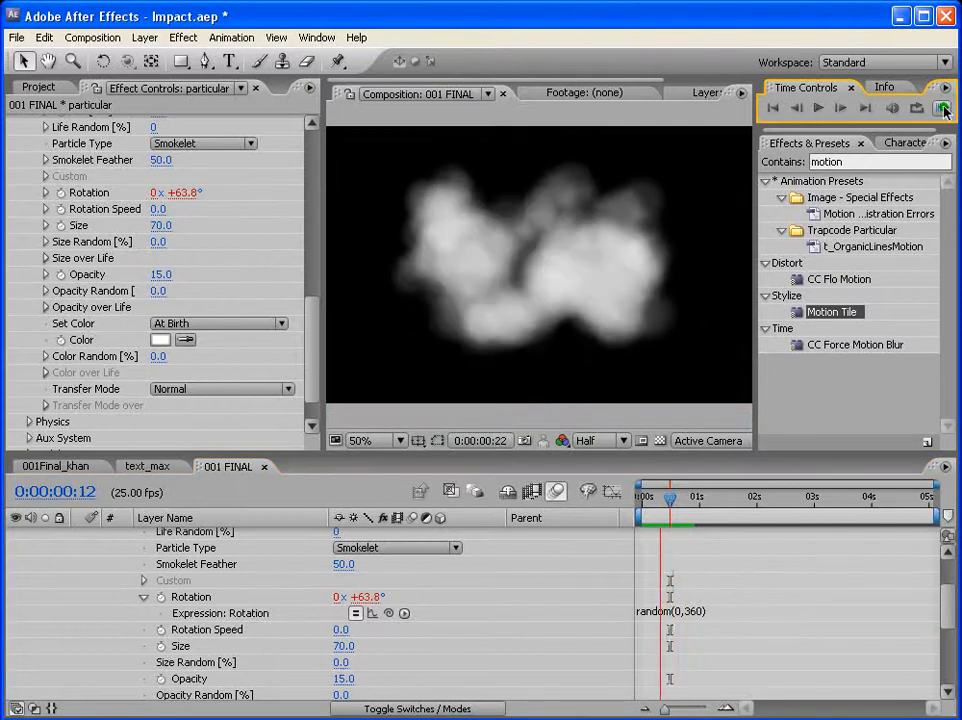
{"action": "left_click", "coordinate": [943, 108]}
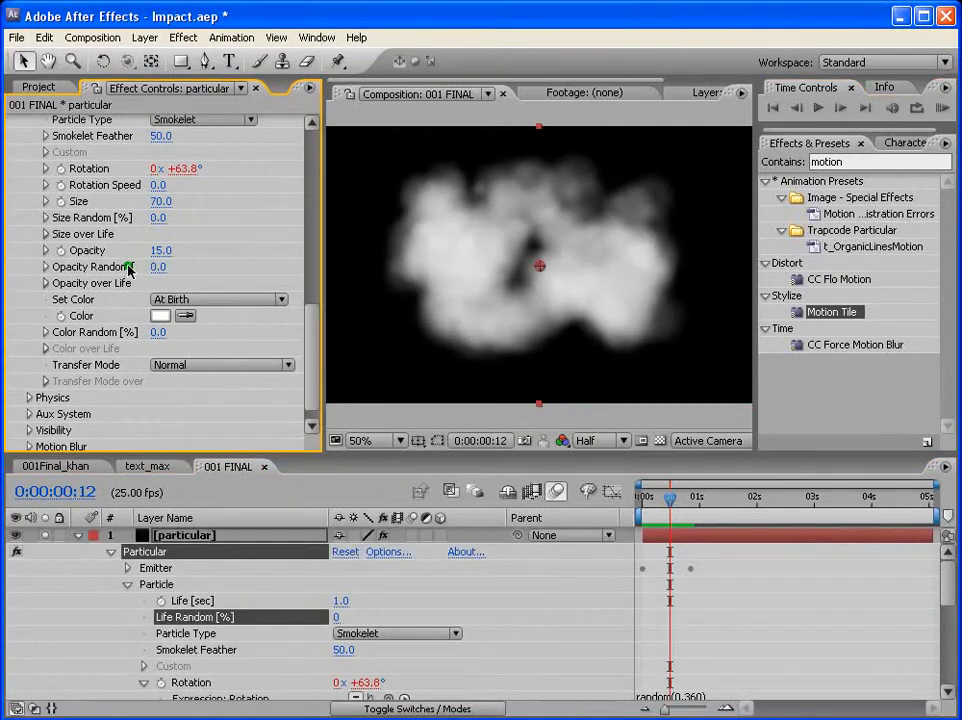
Set Opacity Random to 100 and make the particle color change Over Life
{"action": "left_click_drag", "start_coordinate": [155, 268], "coordinate": [576, 440]}
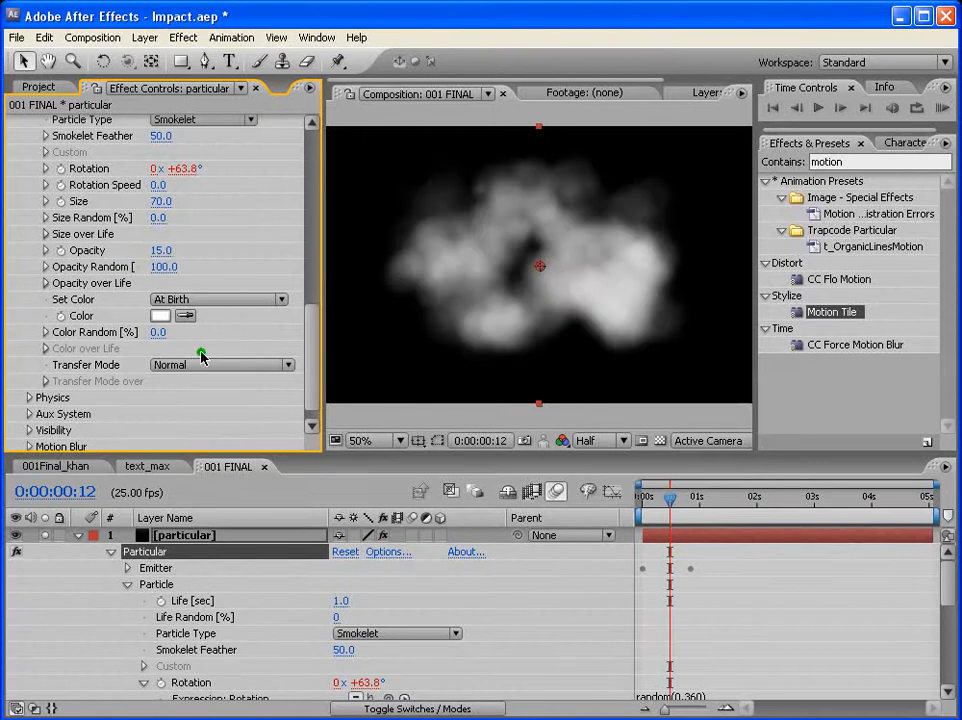
{"action": "left_click", "coordinate": [258, 300]}
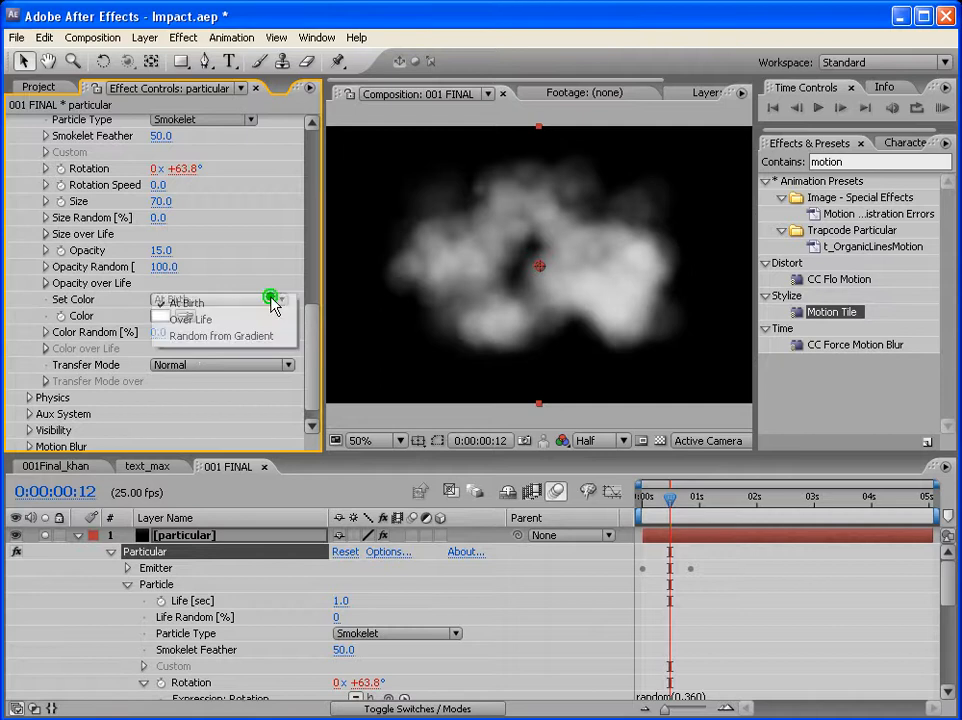
{"action": "left_click", "coordinate": [248, 320]}
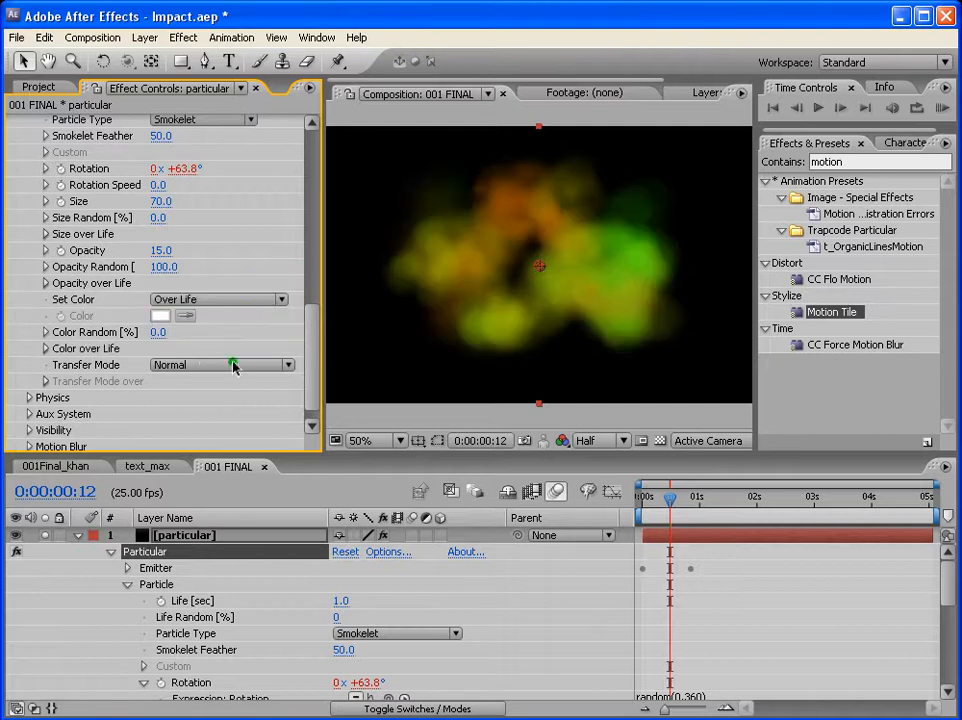
Expand Color over Life, widen the effect settings area and apply the white-to-black gradient preset
{"action": "scroll", "coordinate": [303, 332], "scroll_direction": "down", "scroll_amount": 1}
{"action": "left_click", "coordinate": [44, 327]}
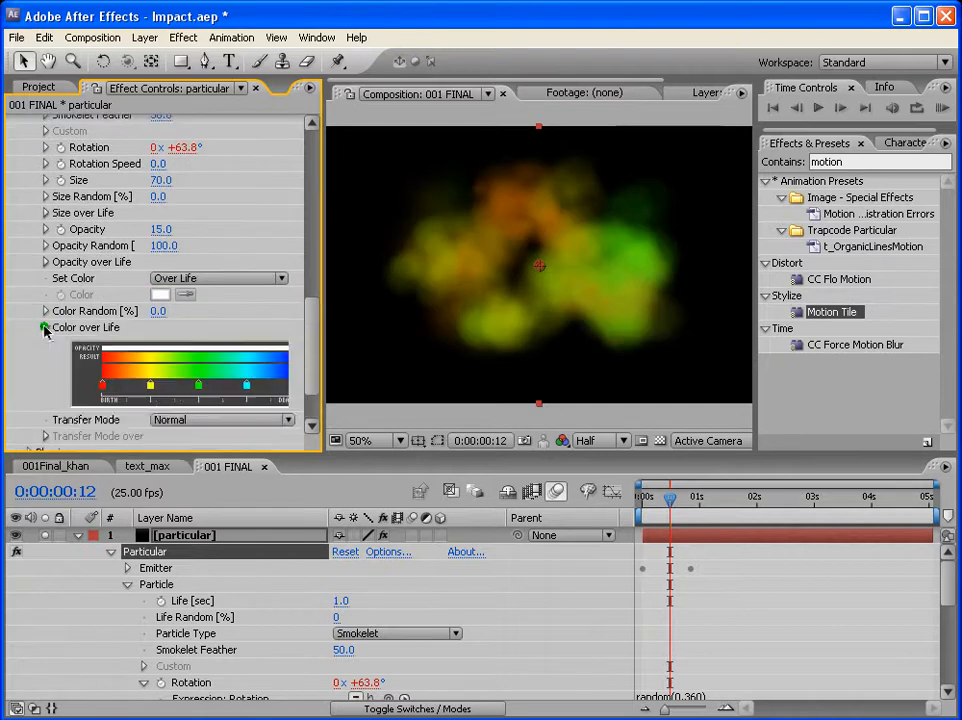
{"action": "left_click_drag", "start_coordinate": [320, 320], "coordinate": [422, 395]}
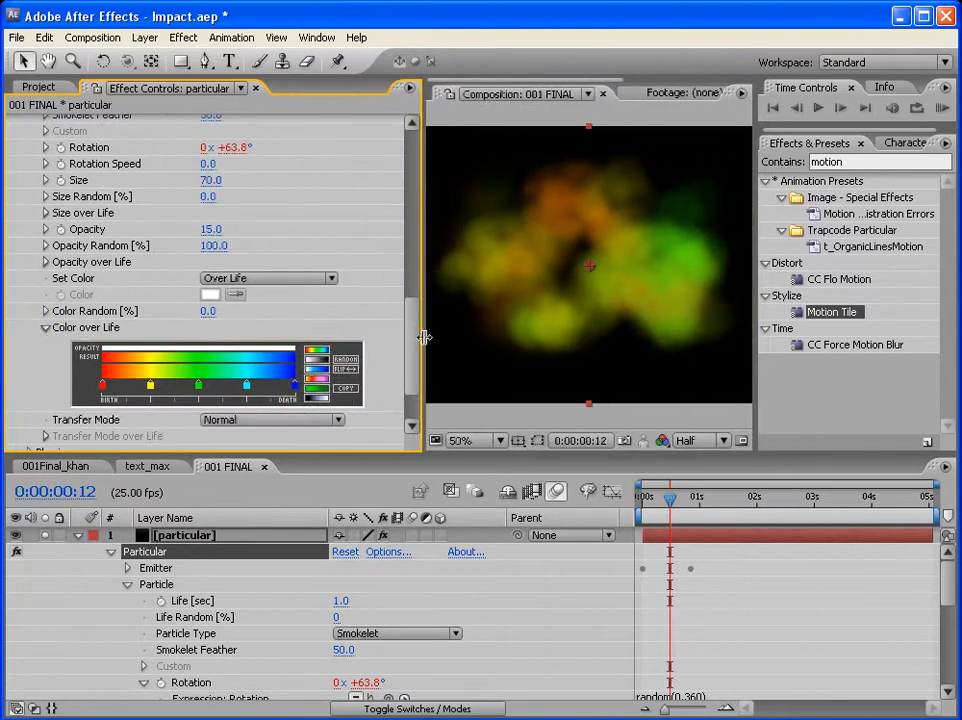
{"action": "left_click", "coordinate": [312, 361]}
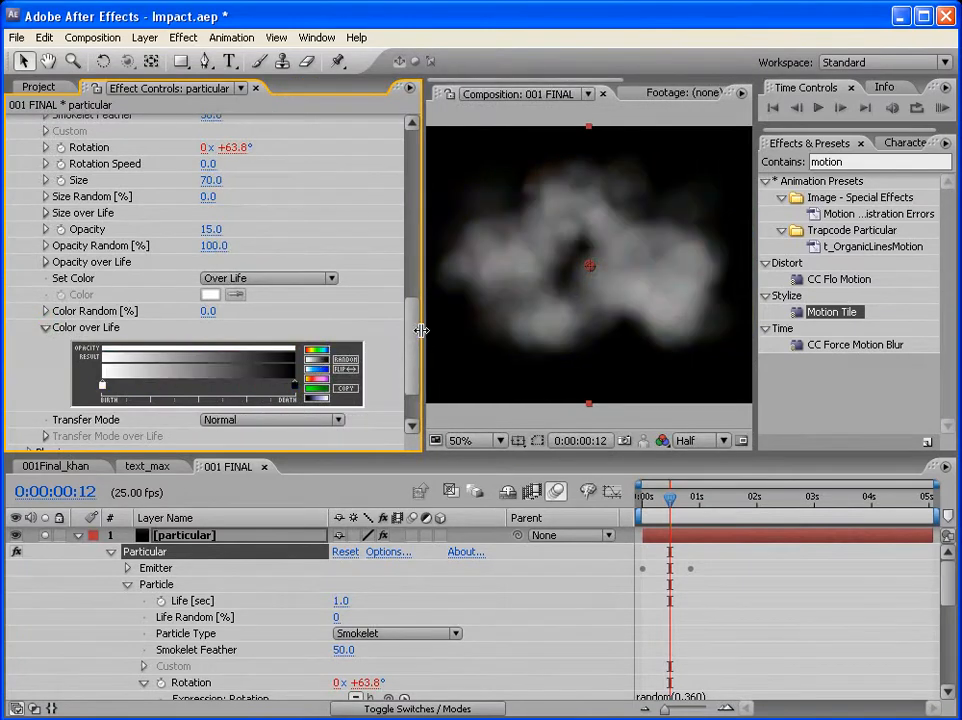
Change the birth color of the Color over Life gradient to a mid-gray and collapse the gradient settings
{"action": "left_click", "coordinate": [104, 388]}
{"action": "double_click", "coordinate": [101, 384]}
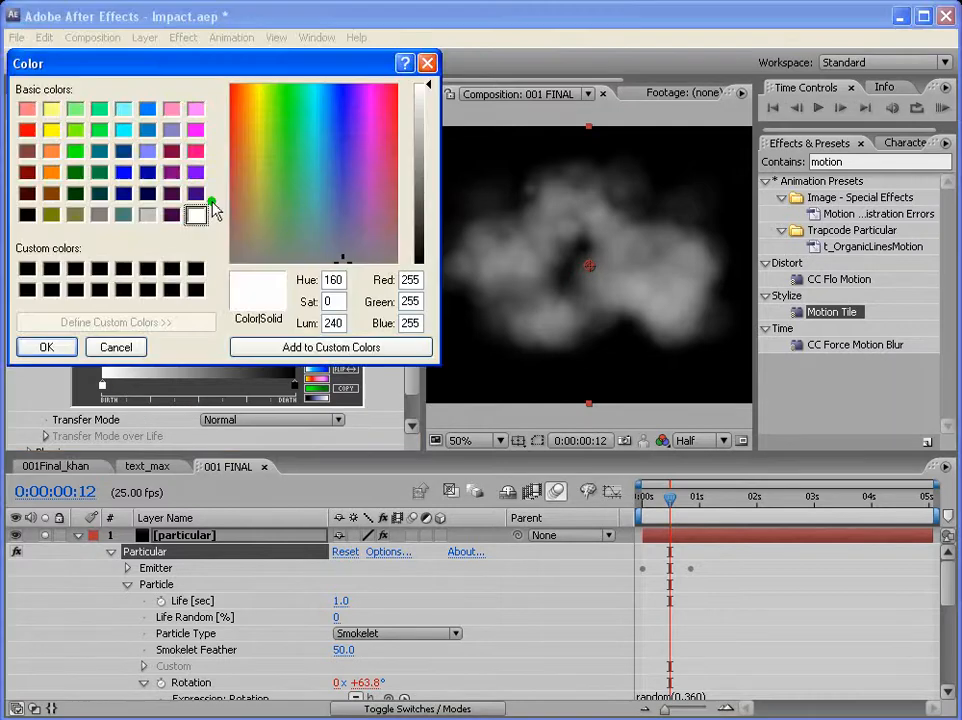
{"action": "left_click", "coordinate": [429, 159]}
{"action": "left_click", "coordinate": [32, 344]}
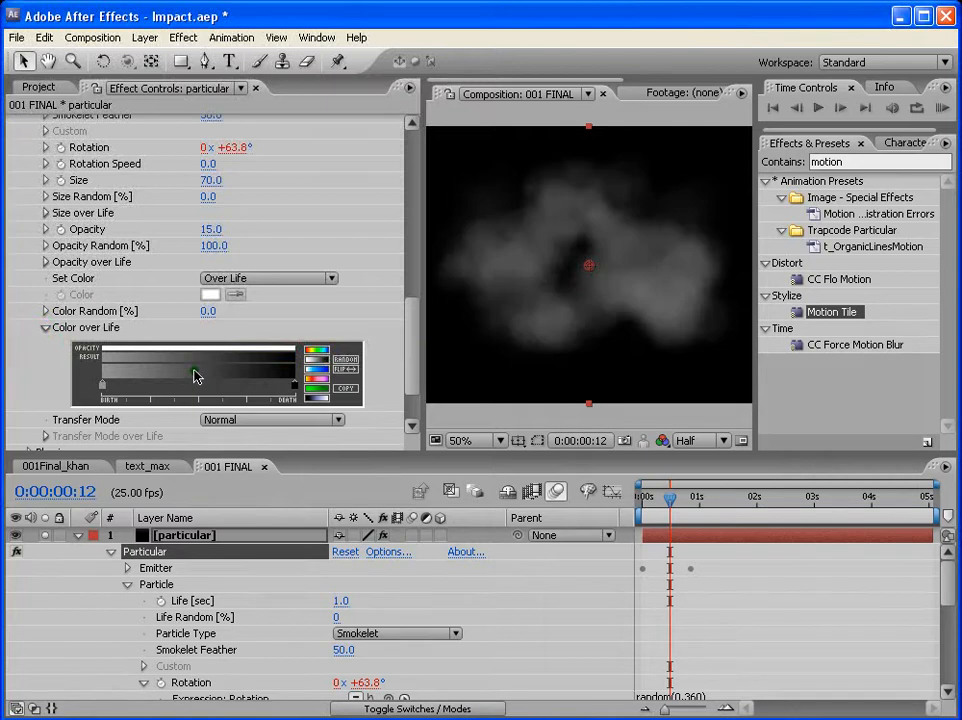
{"action": "left_click", "coordinate": [45, 327]}
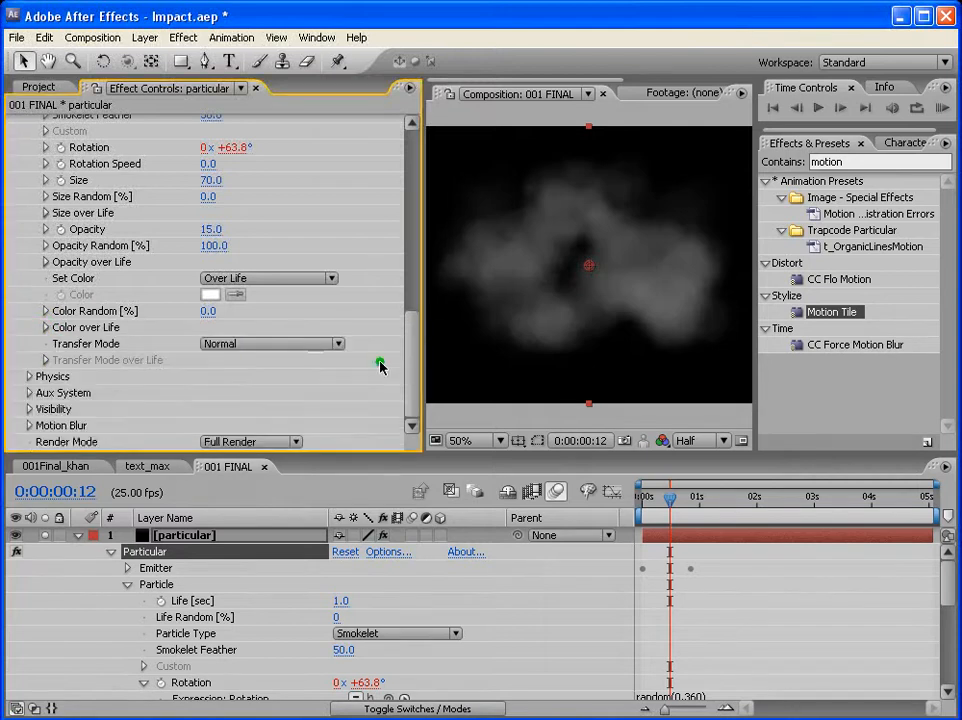
Narrow the effect settings area and set the particle Transfer Mode to Screen
{"action": "left_click_drag", "start_coordinate": [418, 316], "coordinate": [328, 318]}
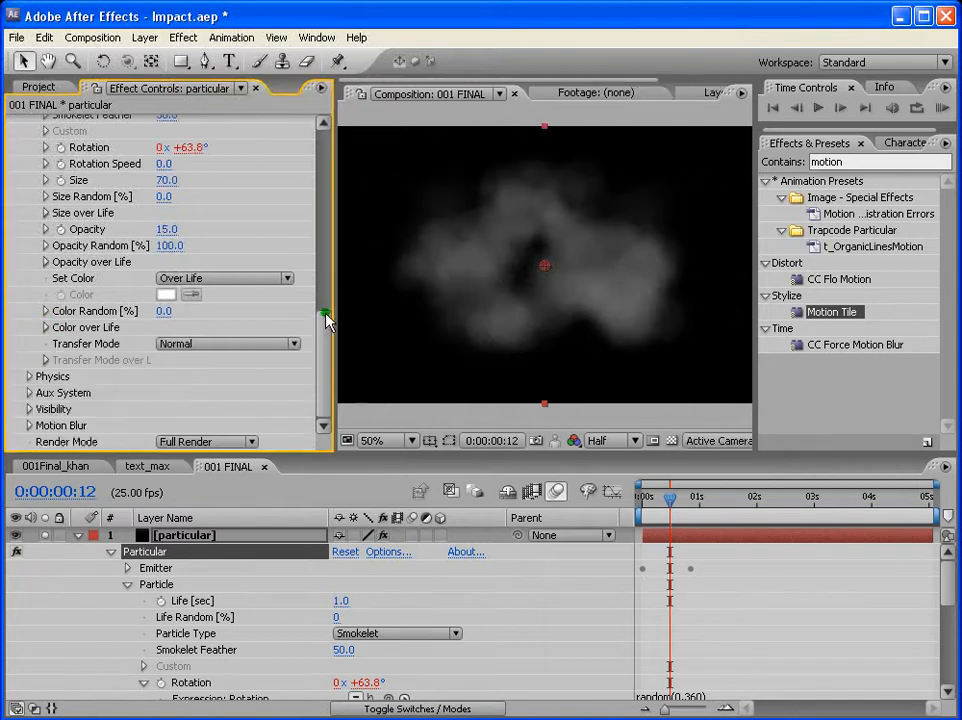
{"action": "left_click", "coordinate": [247, 344]}
{"action": "left_click", "coordinate": [231, 381]}
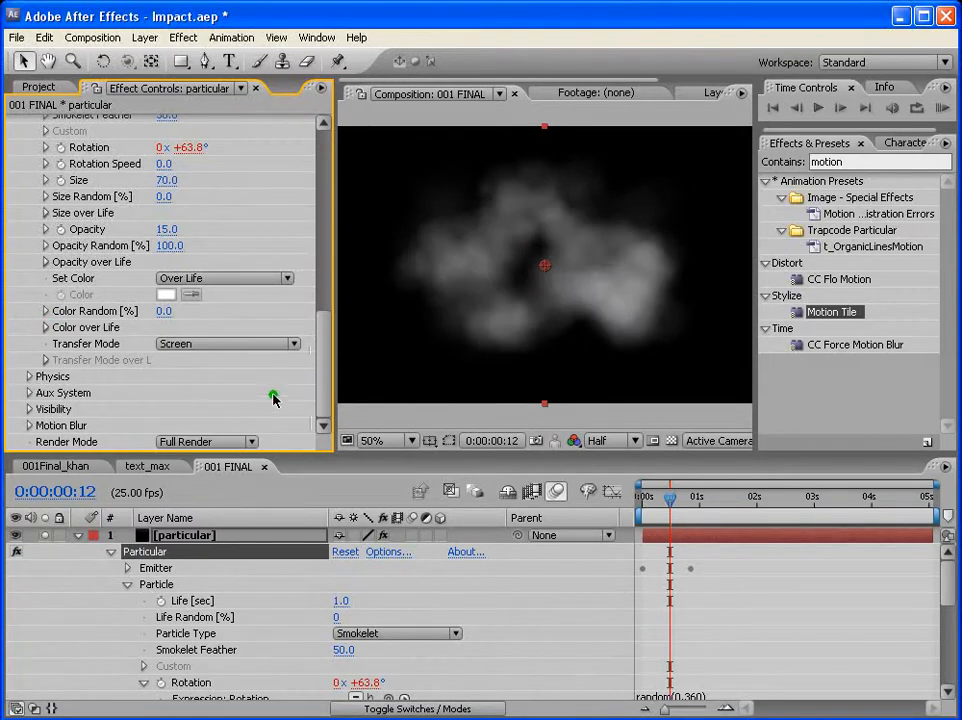
Inspect the Opacity over Life graph and preview the smoke animation
{"action": "left_click", "coordinate": [46, 262]}
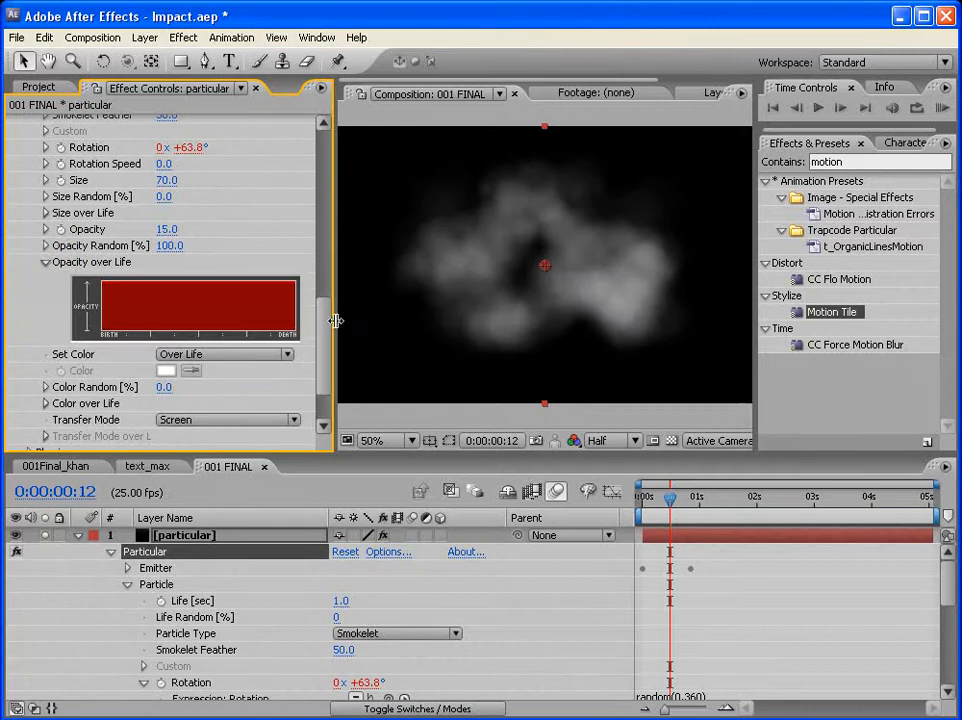
{"action": "left_click_drag", "start_coordinate": [334, 318], "coordinate": [472, 328]}
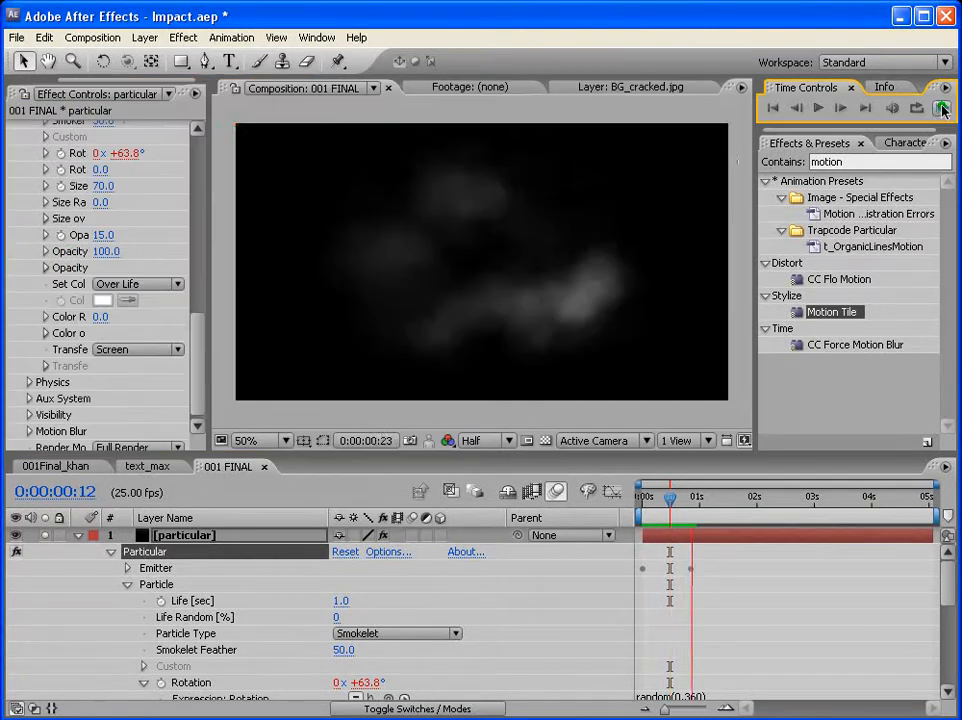
{"action": "left_click", "coordinate": [940, 108]}
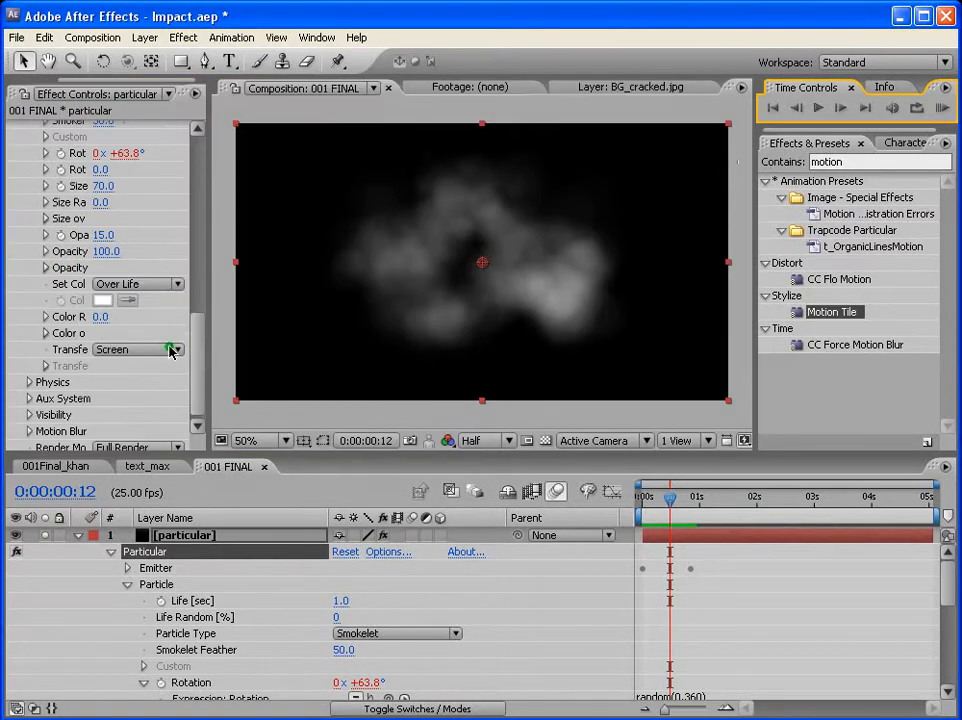
{"action": "left_click_drag", "start_coordinate": [199, 344], "coordinate": [197, 386]}
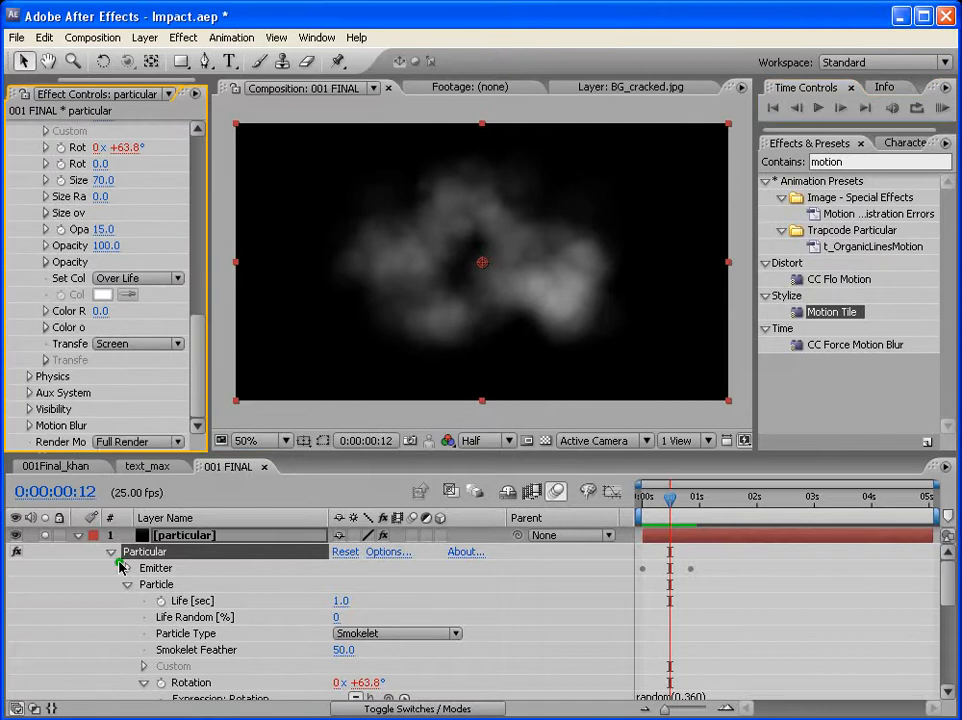
Unsolo and collapse the particular layer, shift it to start at about 1 second, and check the composite at 0:00:01:15
{"action": "left_click", "coordinate": [45, 536]}
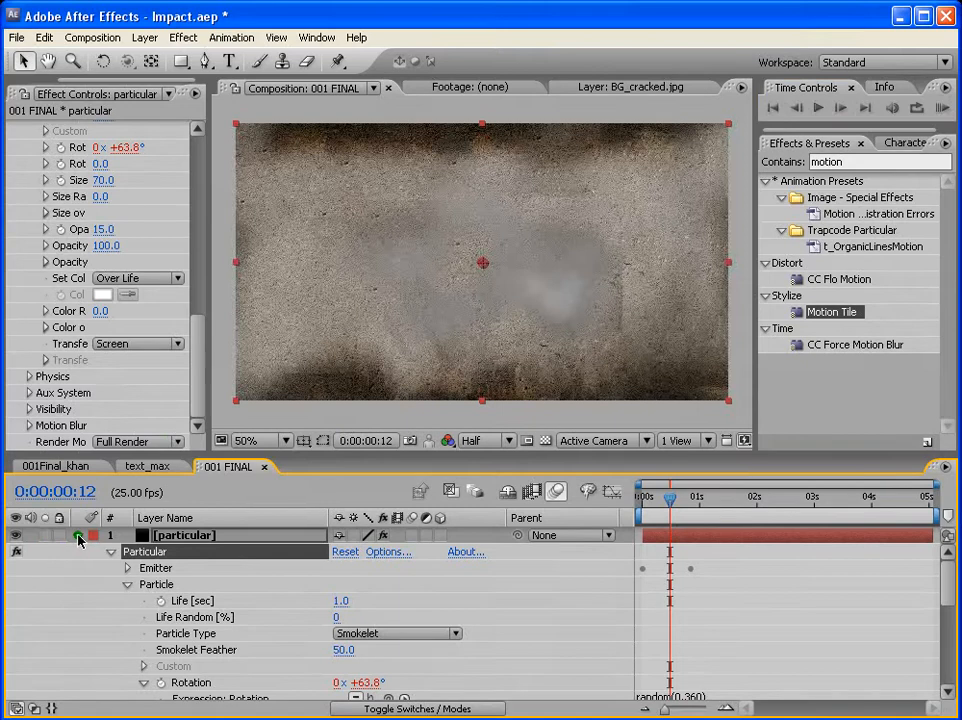
{"action": "left_click", "coordinate": [78, 536]}
{"action": "left_click_drag", "start_coordinate": [668, 540], "coordinate": [702, 537]}
{"action": "left_click_drag", "start_coordinate": [662, 499], "coordinate": [733, 500]}
{"action": "left_click", "coordinate": [181, 540]}
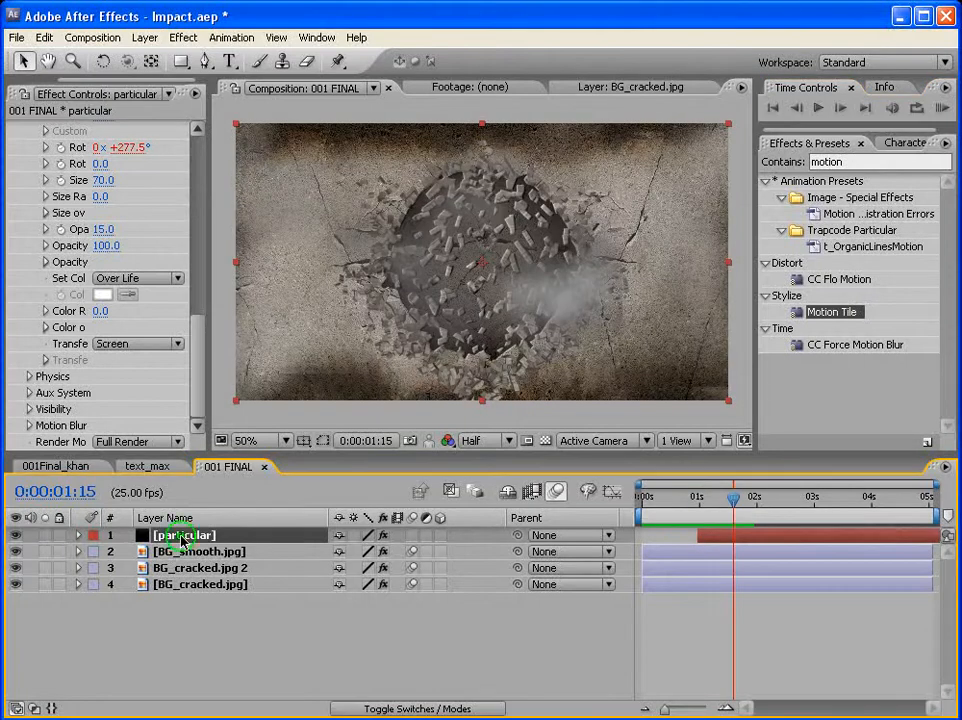
Lower the particular layer's opacity to about 81% and collapse its Particular effect settings
{"action": "key", "text": "t"}
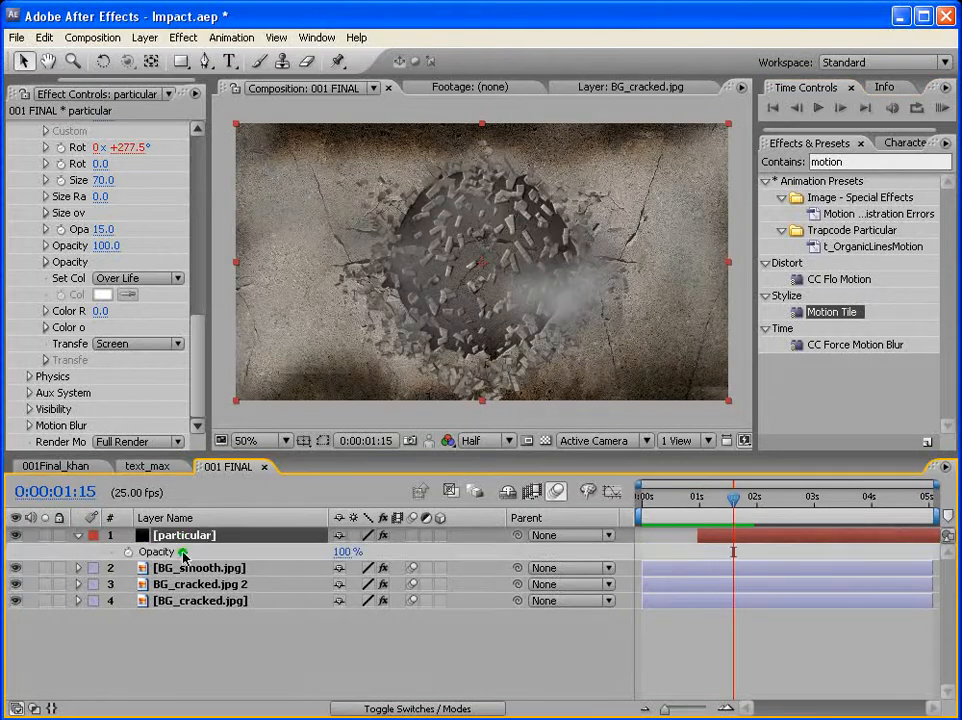
{"action": "left_click_drag", "start_coordinate": [343, 553], "coordinate": [331, 558]}
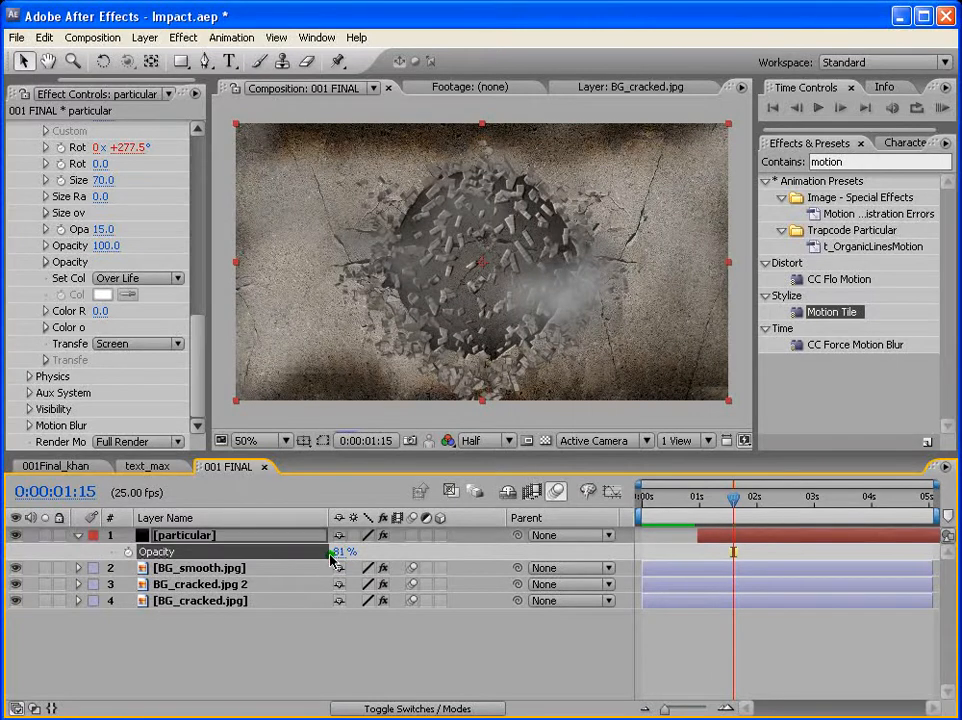
{"action": "key", "text": "t"}
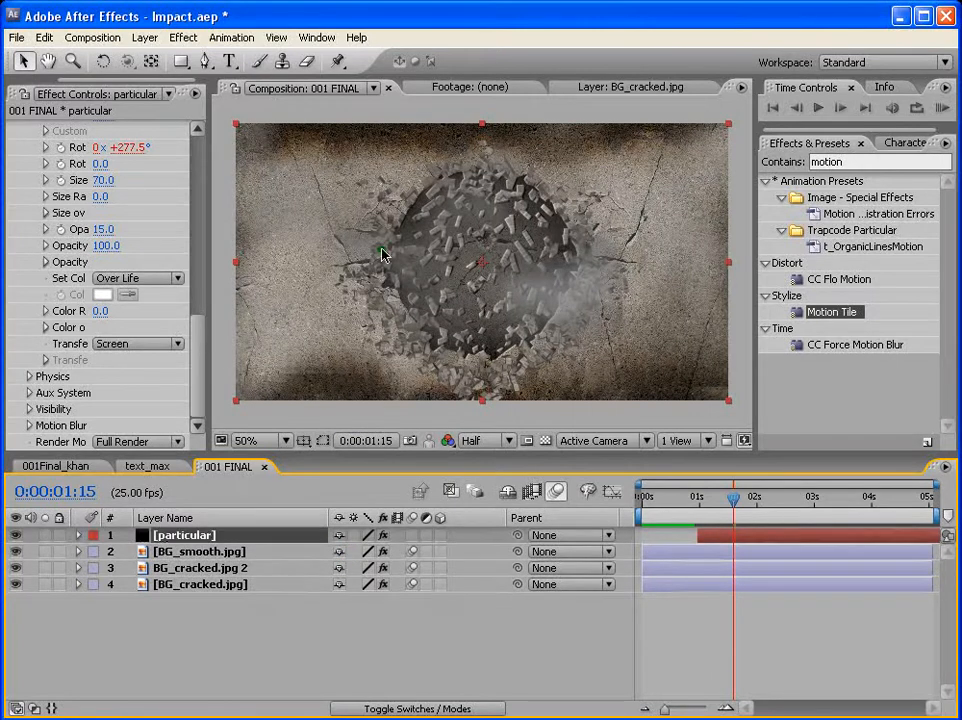
{"action": "left_click_drag", "start_coordinate": [199, 358], "coordinate": [199, 193]}
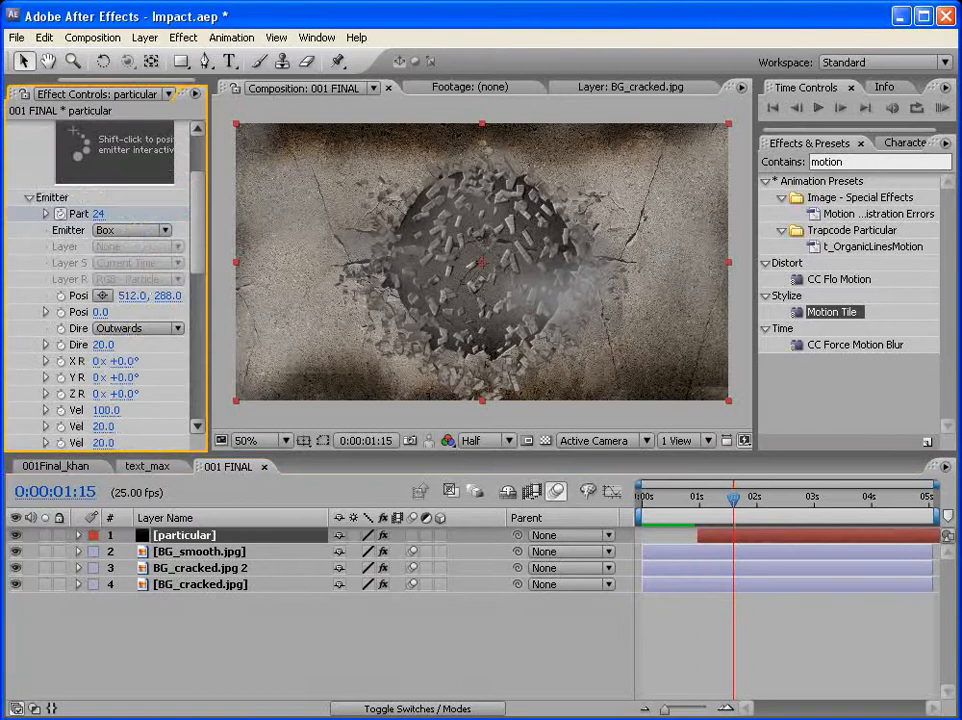
{"action": "left_click", "coordinate": [27, 198]}
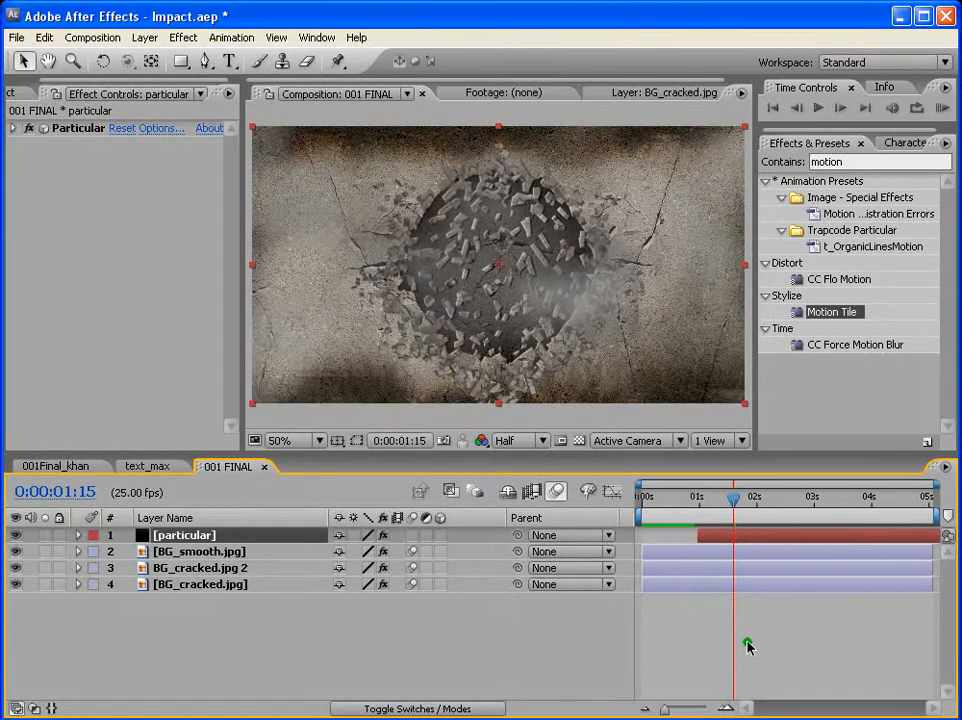
Search the effects for "cc part" and select CC Particle World
{"action": "left_click_drag", "start_coordinate": [848, 162], "coordinate": [757, 156]}
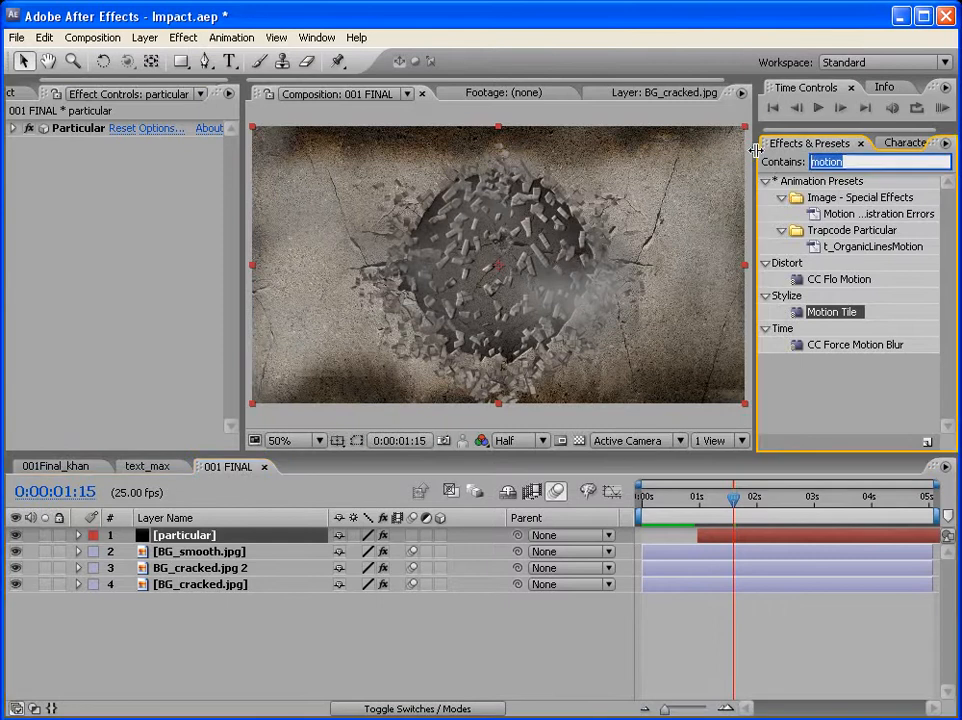
{"action": "type", "text": "cc part"}
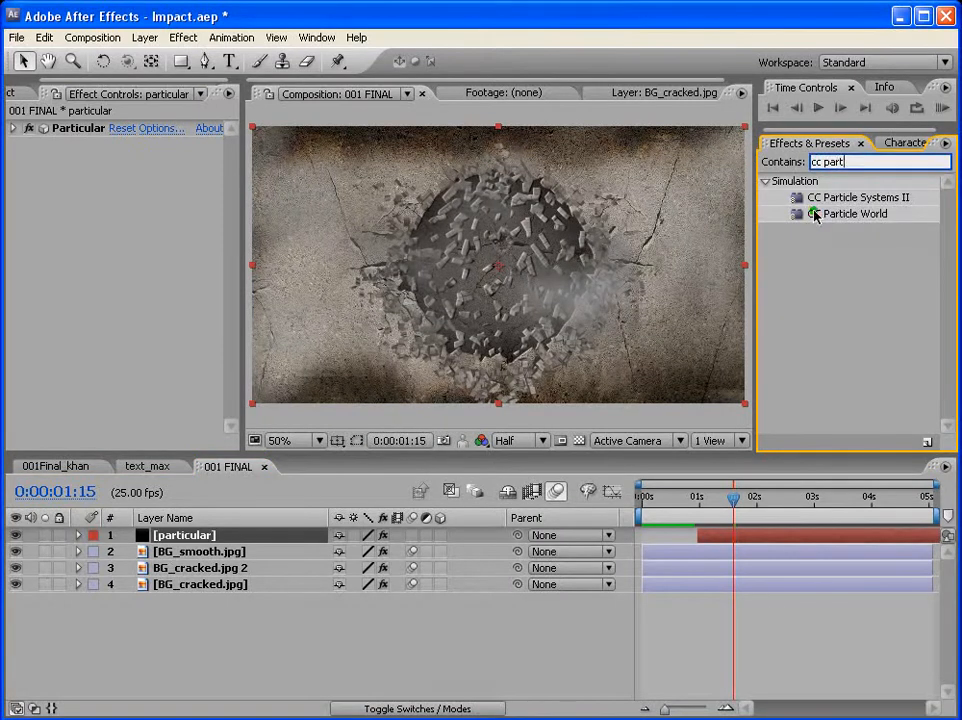
{"action": "left_click_drag", "start_coordinate": [805, 214], "coordinate": [834, 218]}
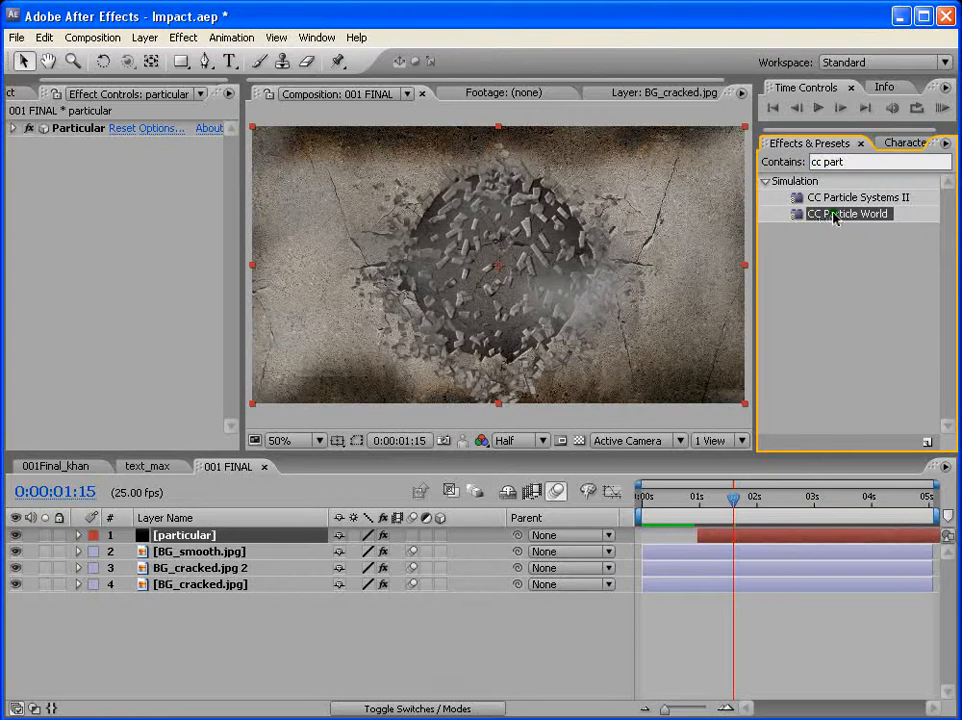
Create a new black solid layer named debris, 1024 by 576 pixels, in the 001 FINAL composition
{"action": "left_click", "coordinate": [144, 37]}
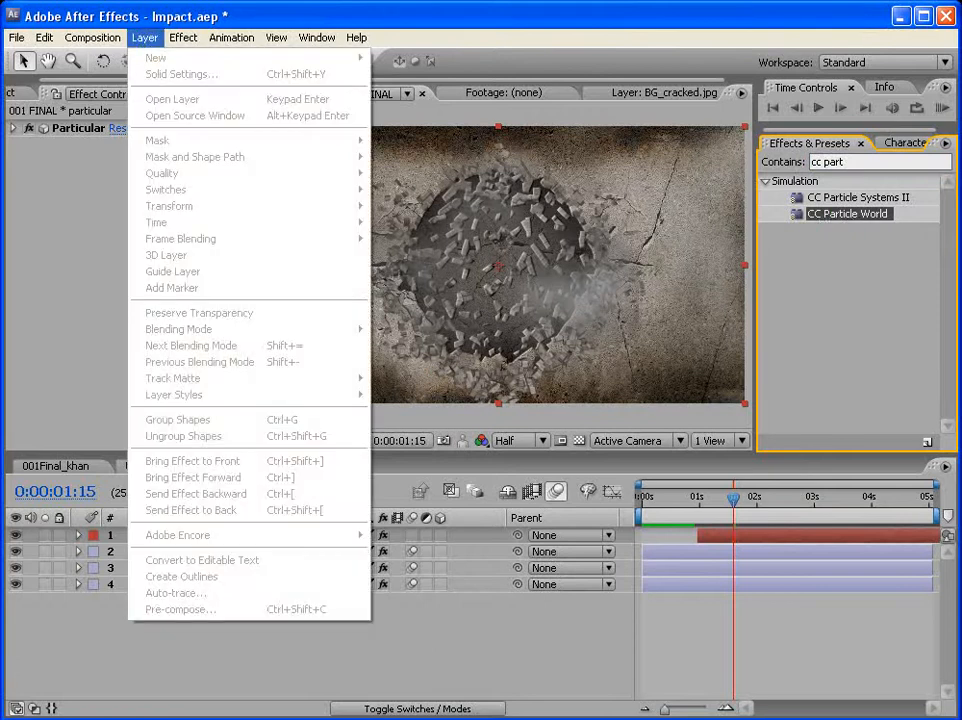
{"action": "left_click", "coordinate": [129, 623]}
{"action": "left_click", "coordinate": [144, 37]}
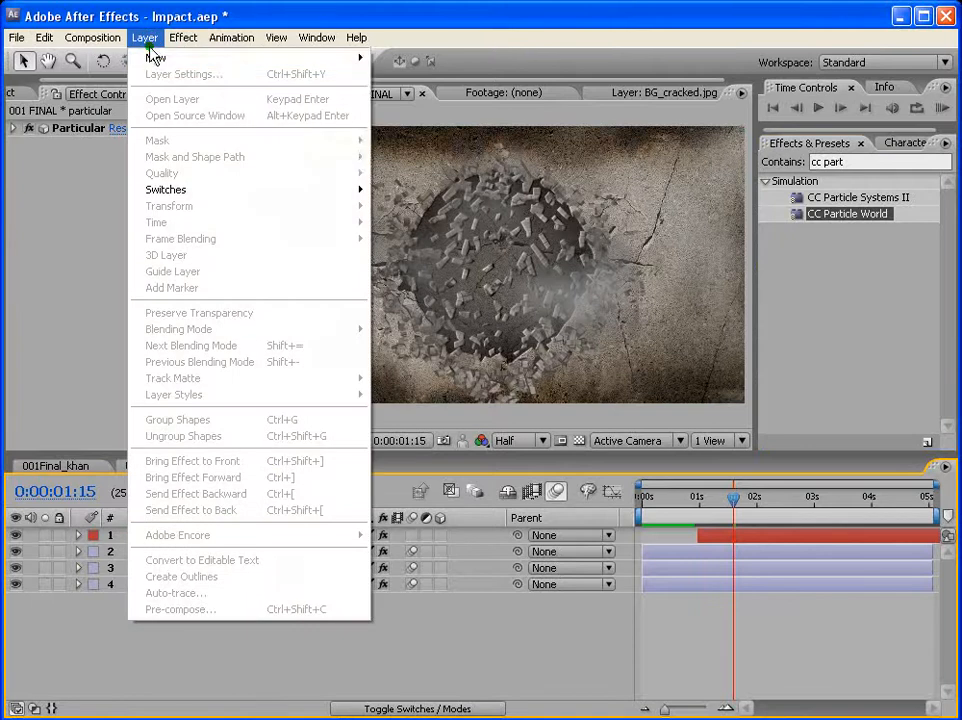
{"action": "mouse_move", "coordinate": [155, 57]}
{"action": "left_click", "coordinate": [444, 75]}
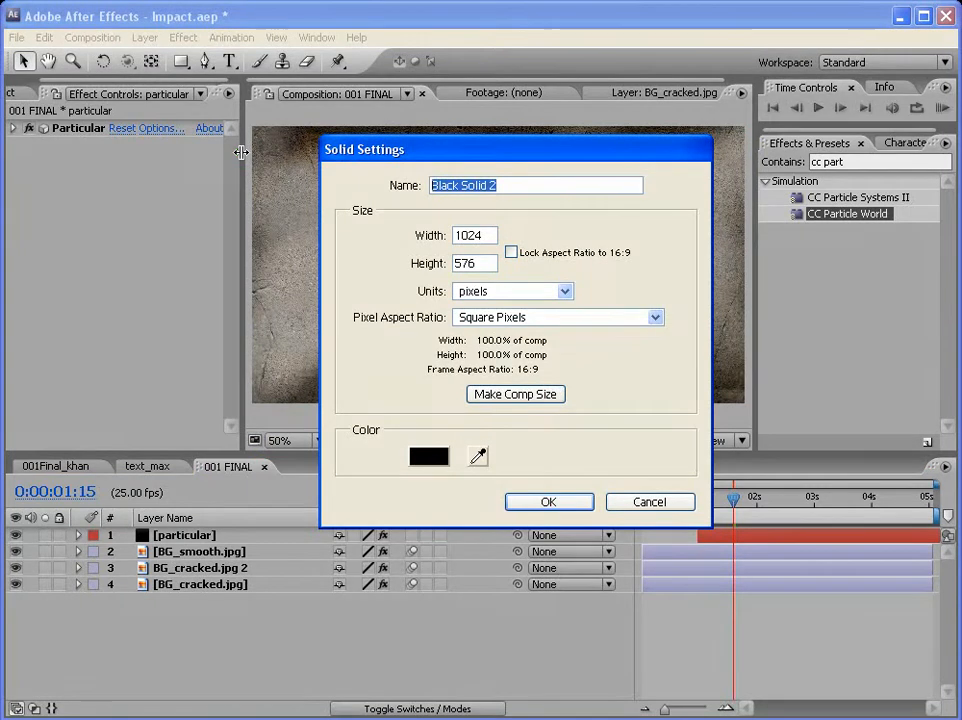
{"action": "type", "text": "debri"}
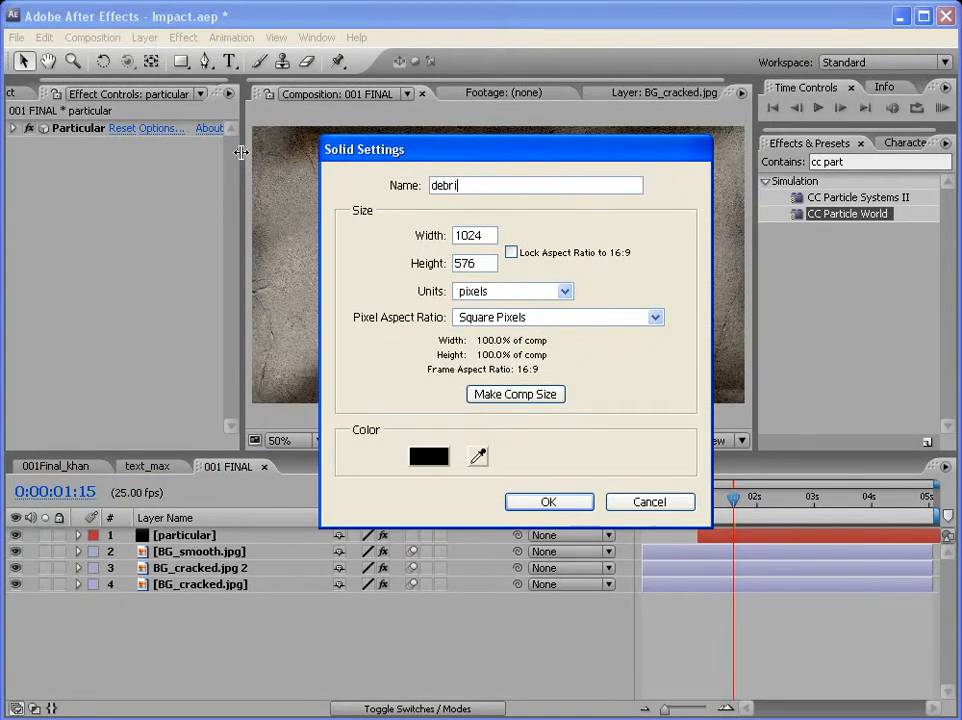
{"action": "type", "text": "s"}
{"action": "left_click", "coordinate": [537, 501]}
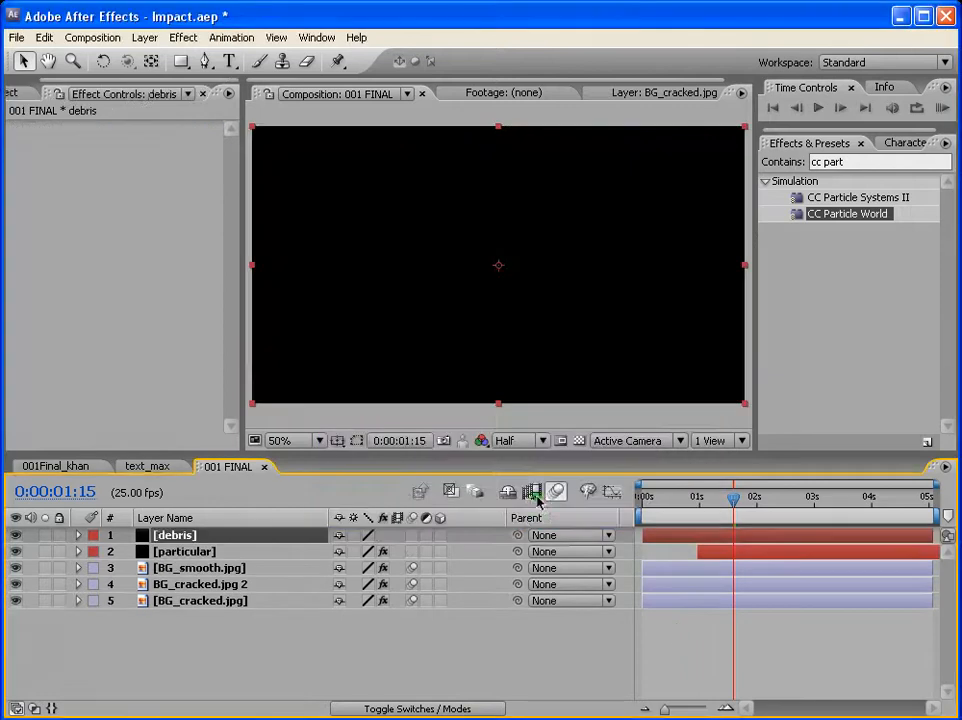
Apply CC Particle World to the debris layer and preview the particle animation
{"action": "left_click_drag", "start_coordinate": [808, 213], "coordinate": [703, 543]}
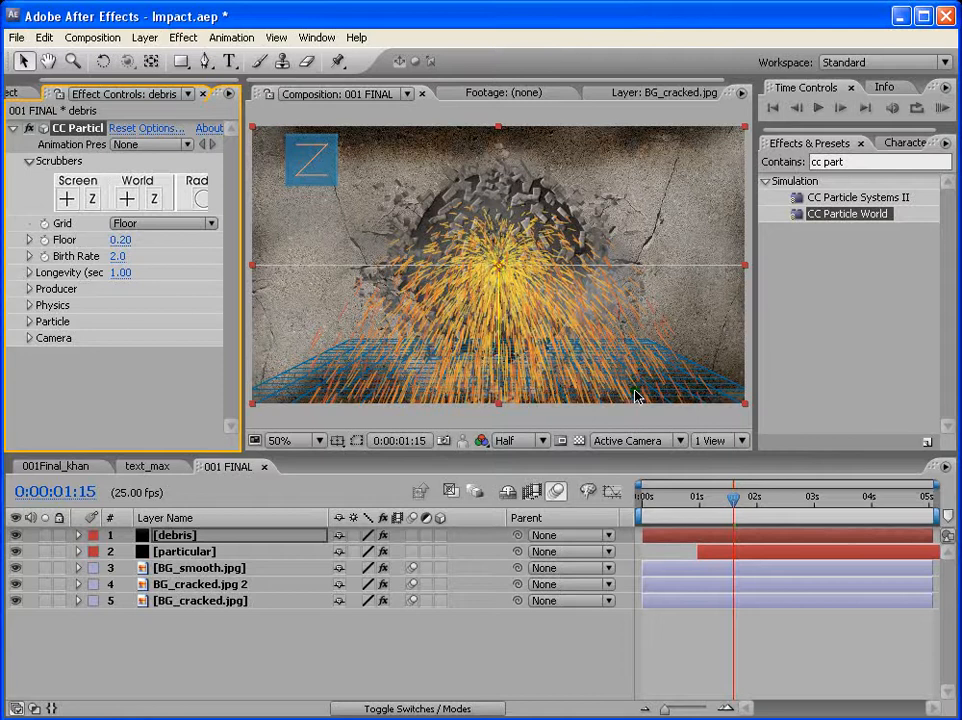
{"action": "left_click", "coordinate": [940, 108]}
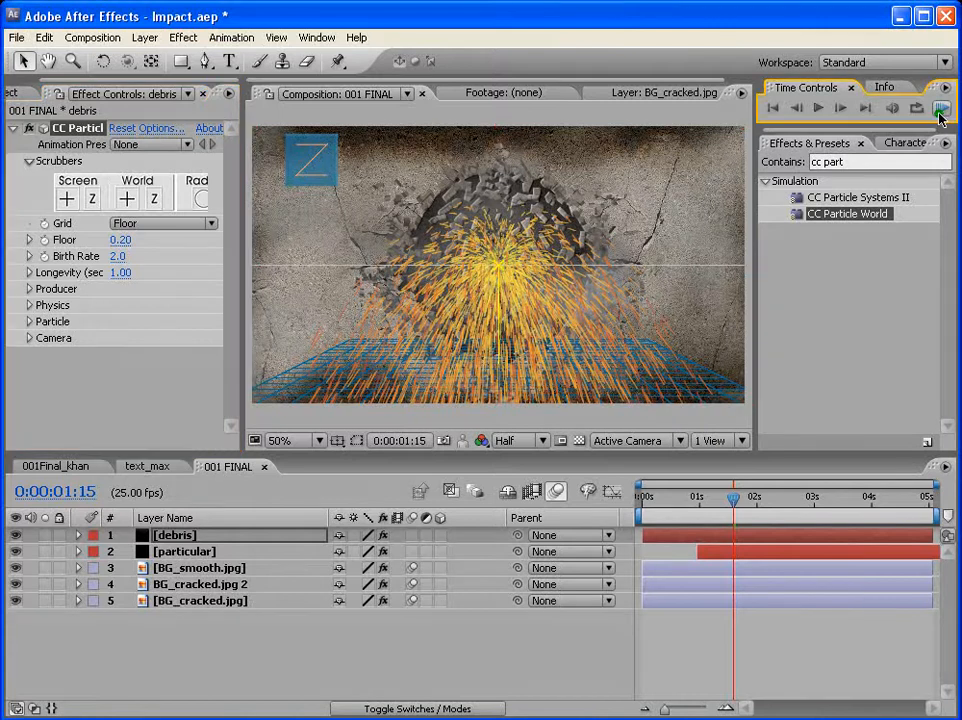
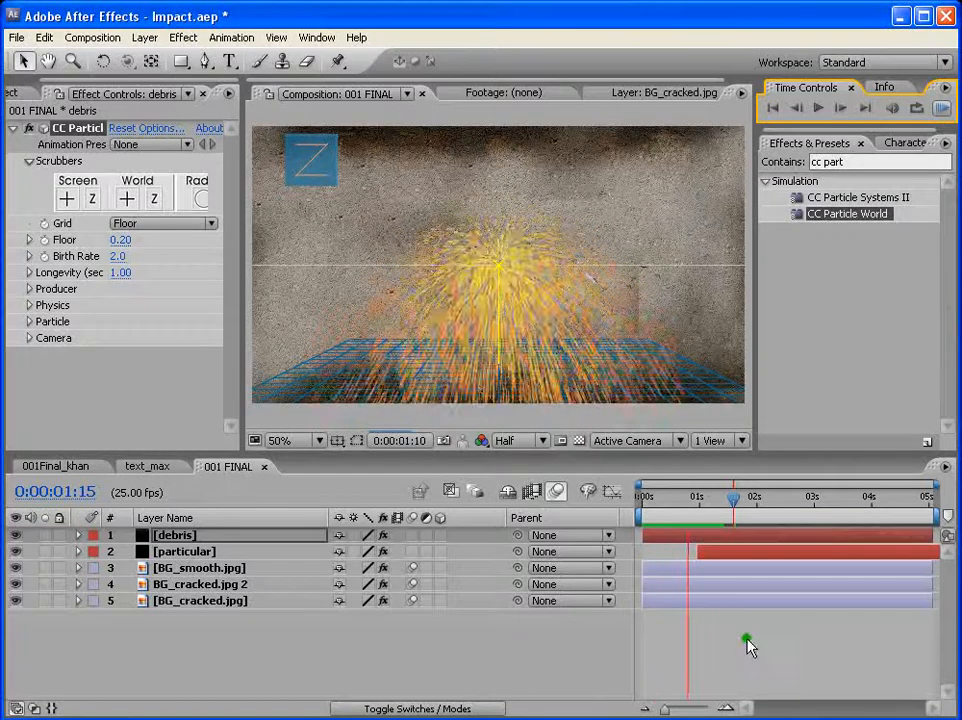
{"action": "left_click", "coordinate": [676, 497]}
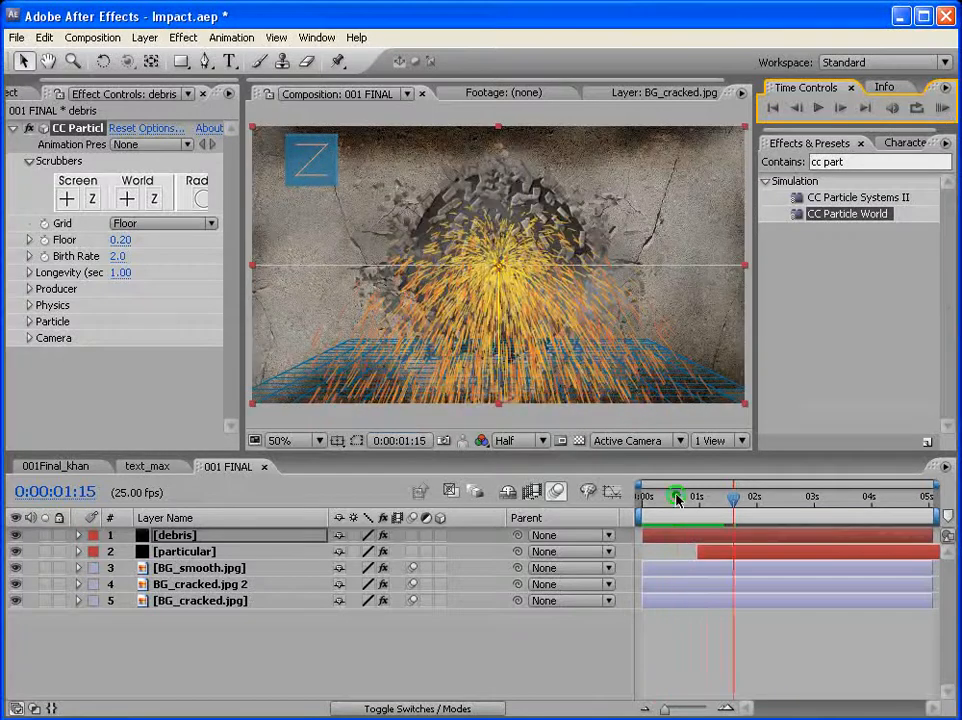
Set the Grid display of the CC Particle World effect to Off
{"action": "left_click", "coordinate": [162, 228]}
{"action": "left_click", "coordinate": [163, 228]}
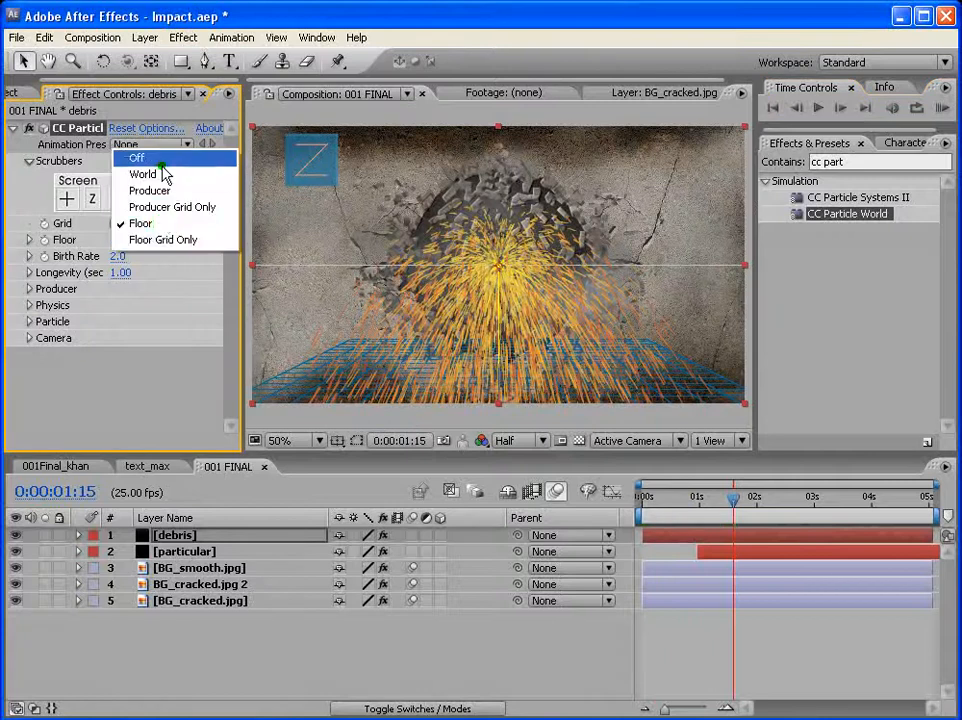
{"action": "left_click", "coordinate": [162, 160]}
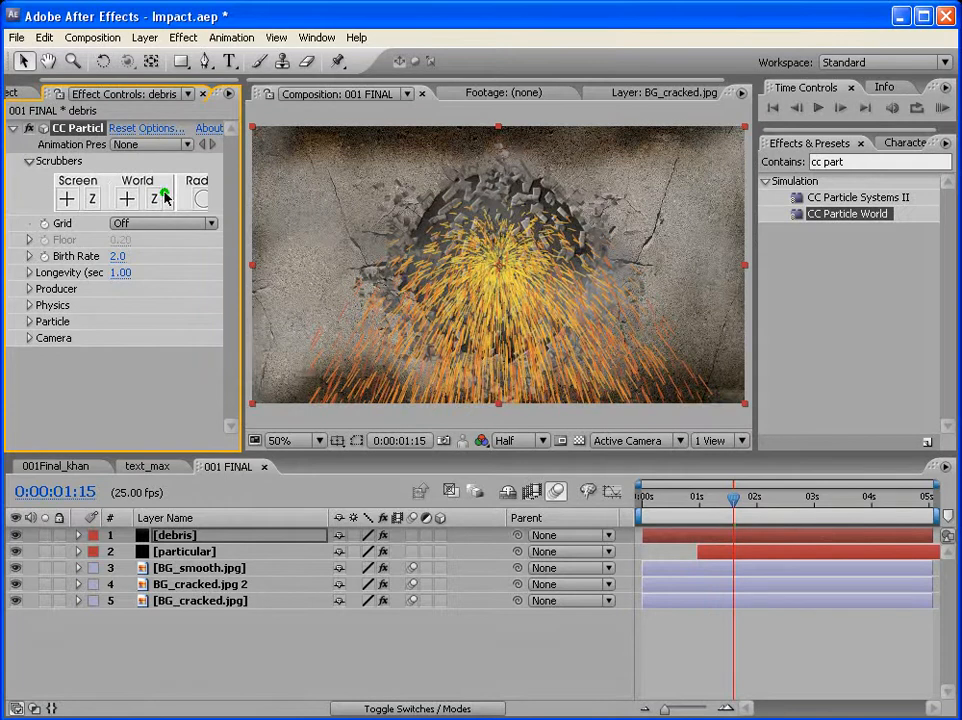
Enable Force Motionblur in the rendering options of the CC Particle World effect
{"action": "left_click", "coordinate": [165, 128]}
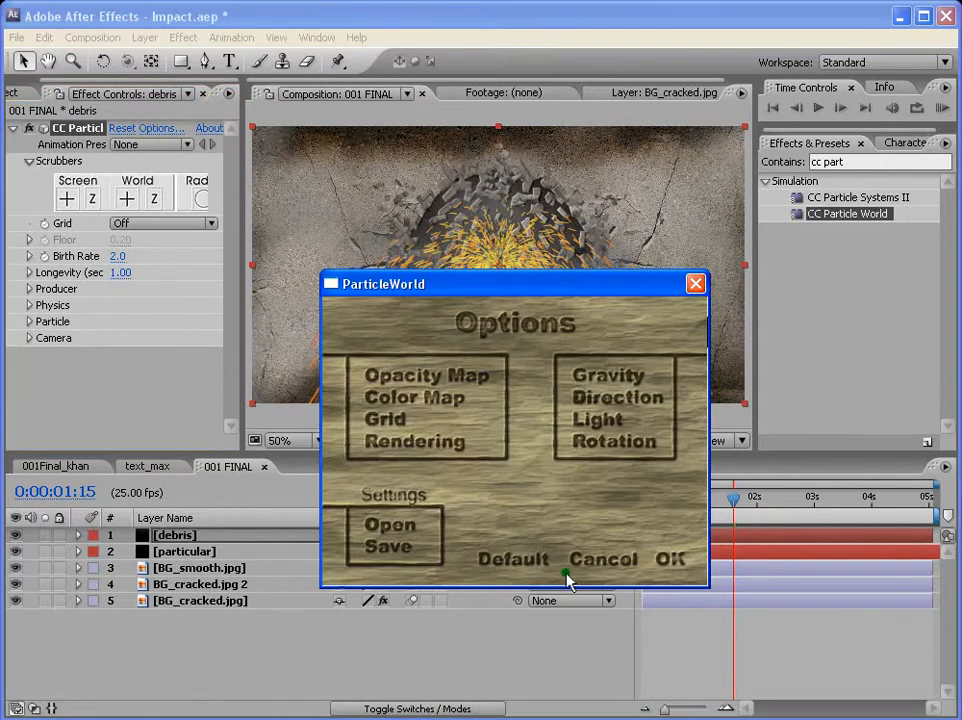
{"action": "left_click", "coordinate": [440, 447]}
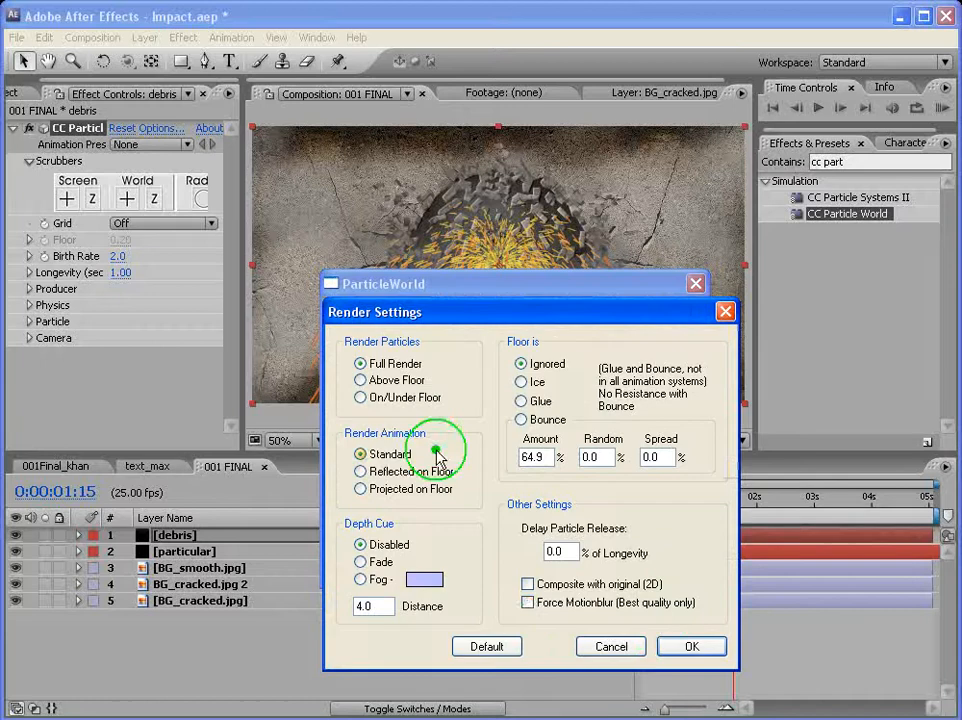
{"action": "left_click", "coordinate": [528, 603]}
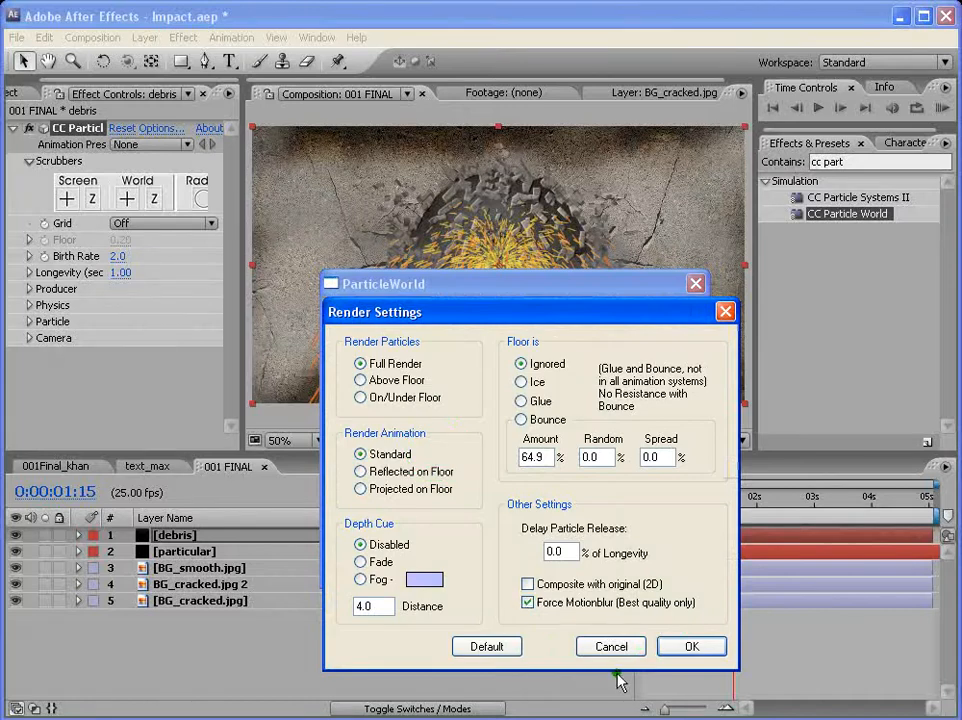
{"action": "left_click", "coordinate": [692, 648]}
Set the particles' Opacity Map preset to Fade Out and accept the ParticleWorld options
{"action": "left_click", "coordinate": [427, 313]}
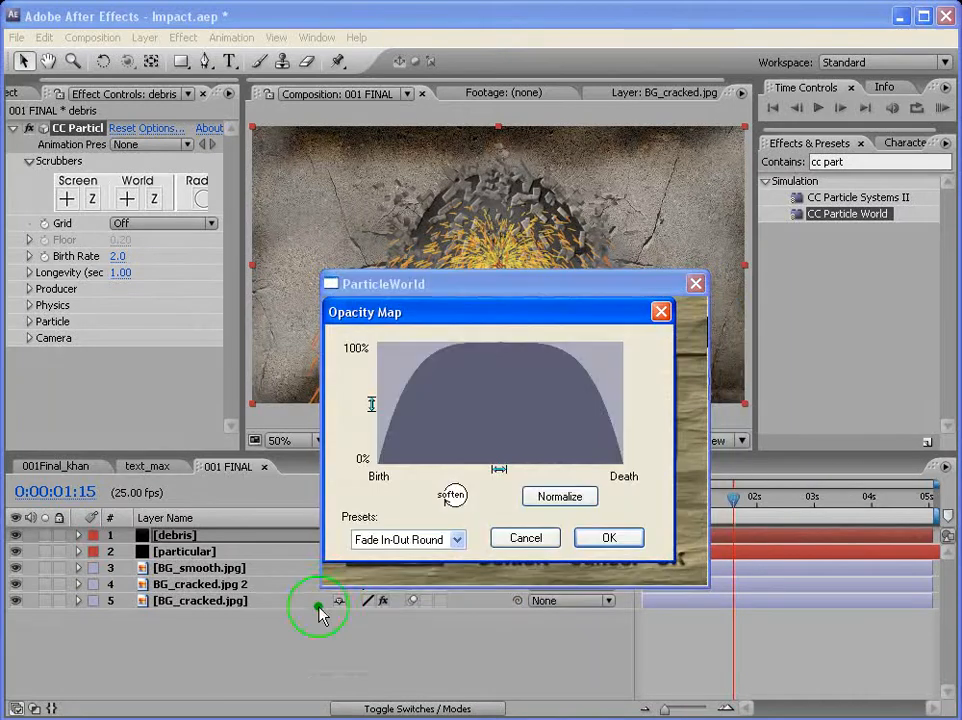
{"action": "left_click", "coordinate": [456, 540]}
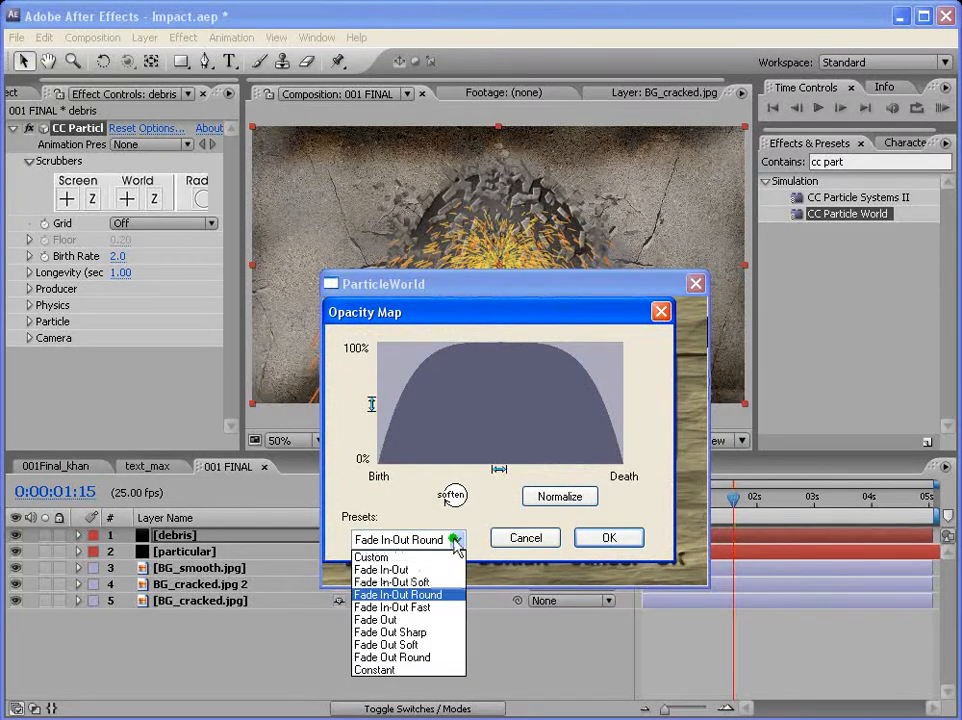
{"action": "left_click", "coordinate": [425, 620]}
{"action": "left_click", "coordinate": [518, 540]}
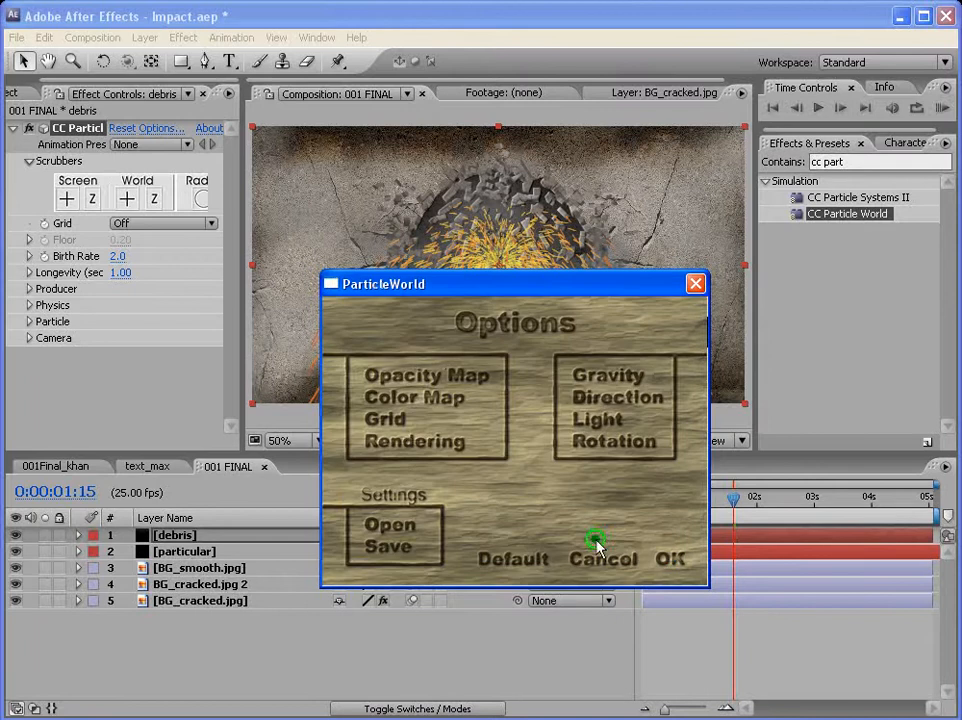
{"action": "left_click", "coordinate": [677, 560]}
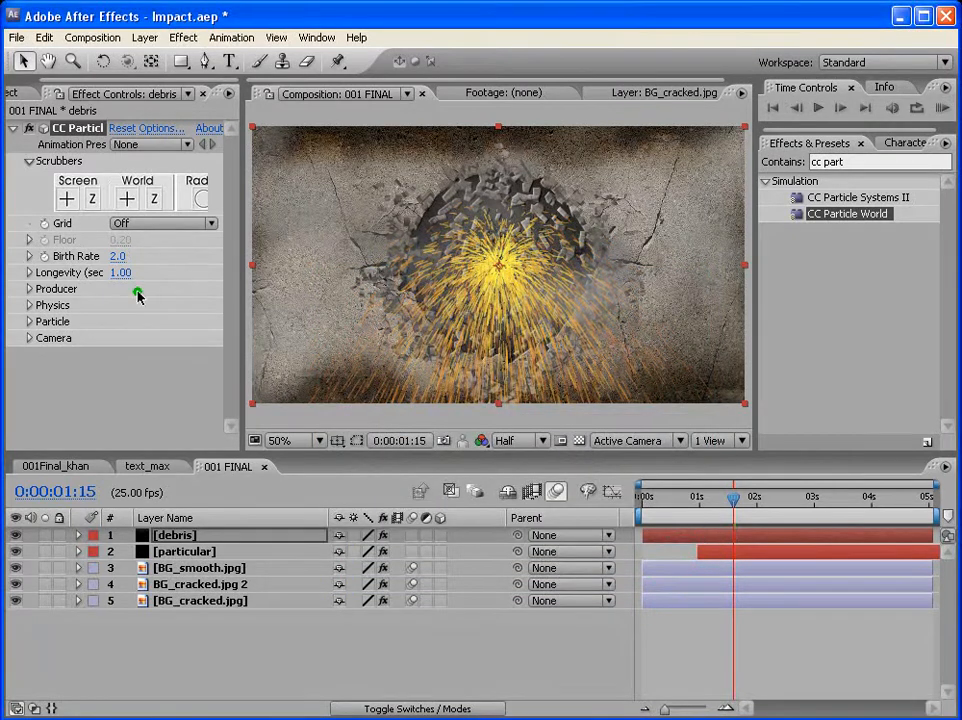
Set the debris particles' Birth Rate to 1.0 and shift the debris layer to start together with the particular layer at about 1 second
{"action": "left_click", "coordinate": [118, 257]}
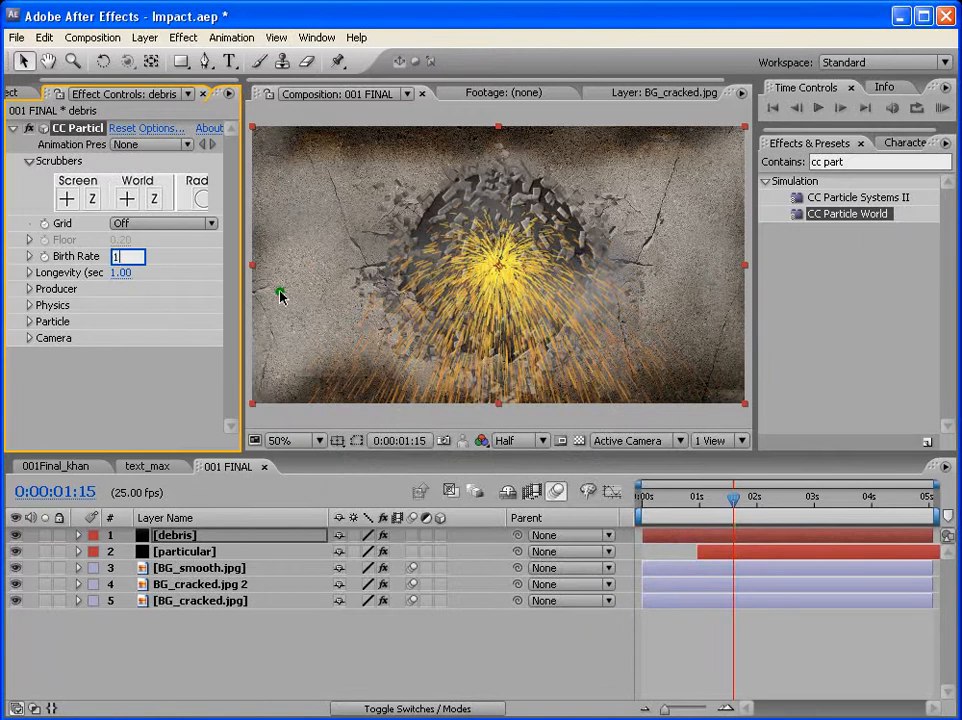
{"action": "key", "text": "Return"}
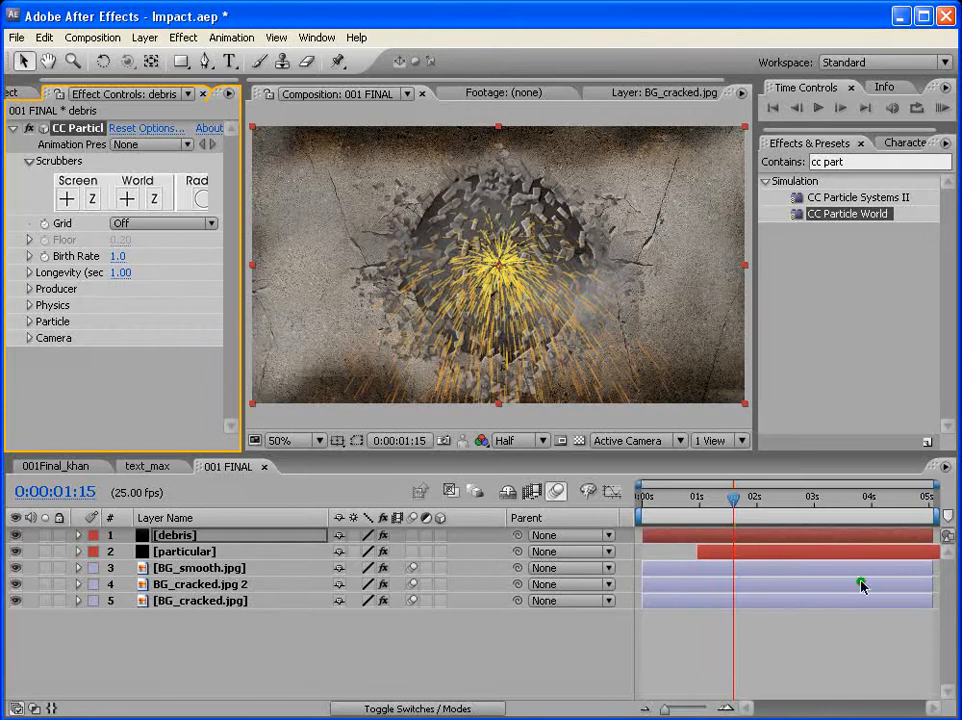
{"action": "left_click_drag", "start_coordinate": [656, 537], "coordinate": [711, 537]}
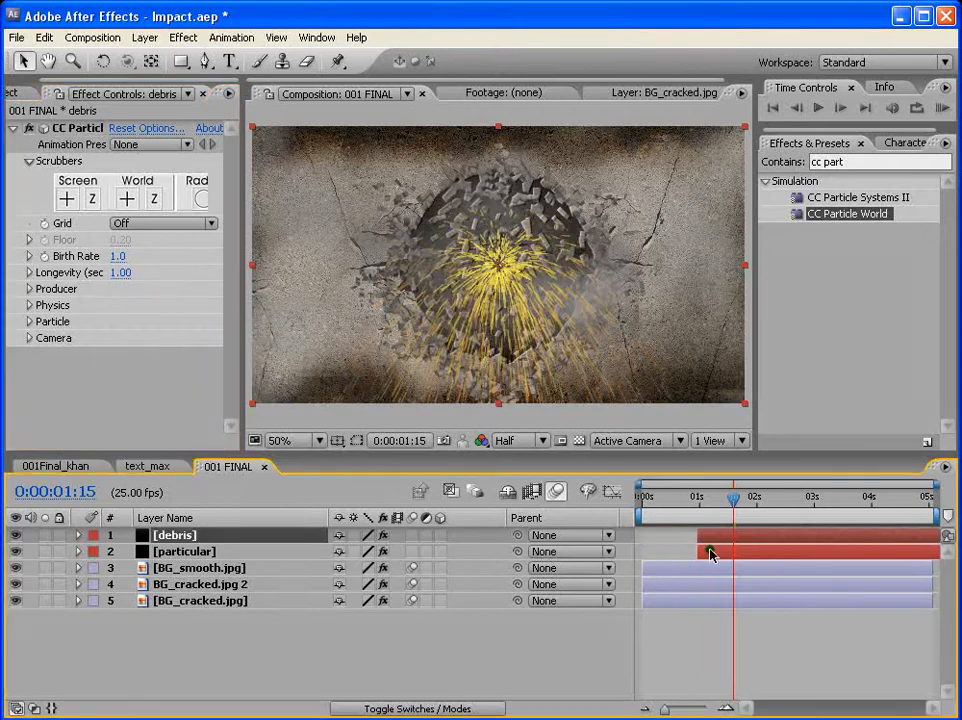
{"action": "left_click", "coordinate": [152, 356]}
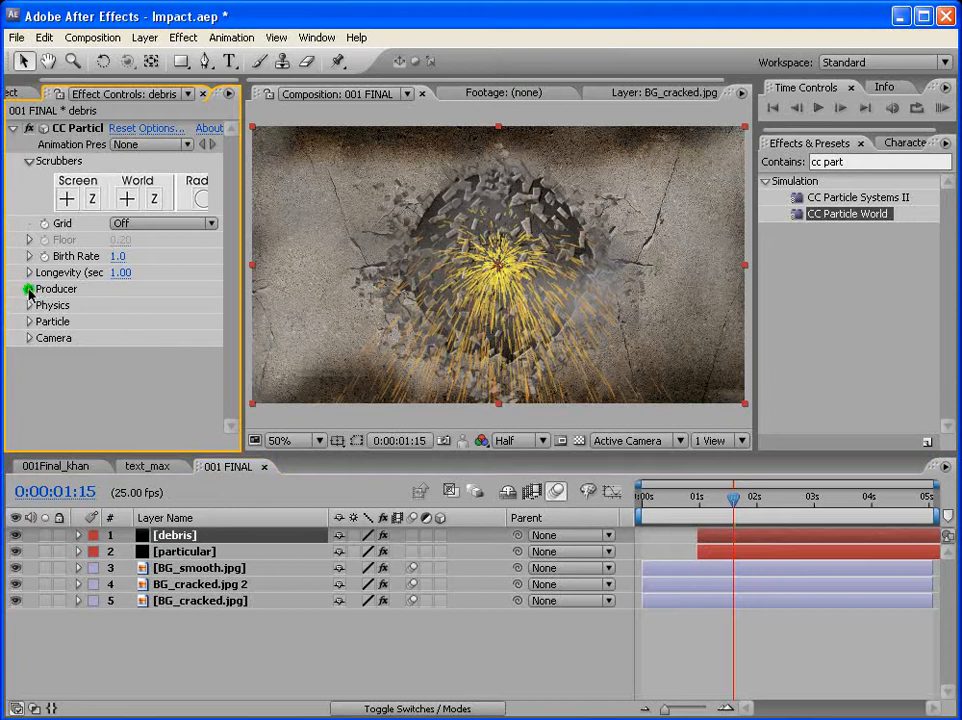
{"action": "left_click", "coordinate": [30, 289]}
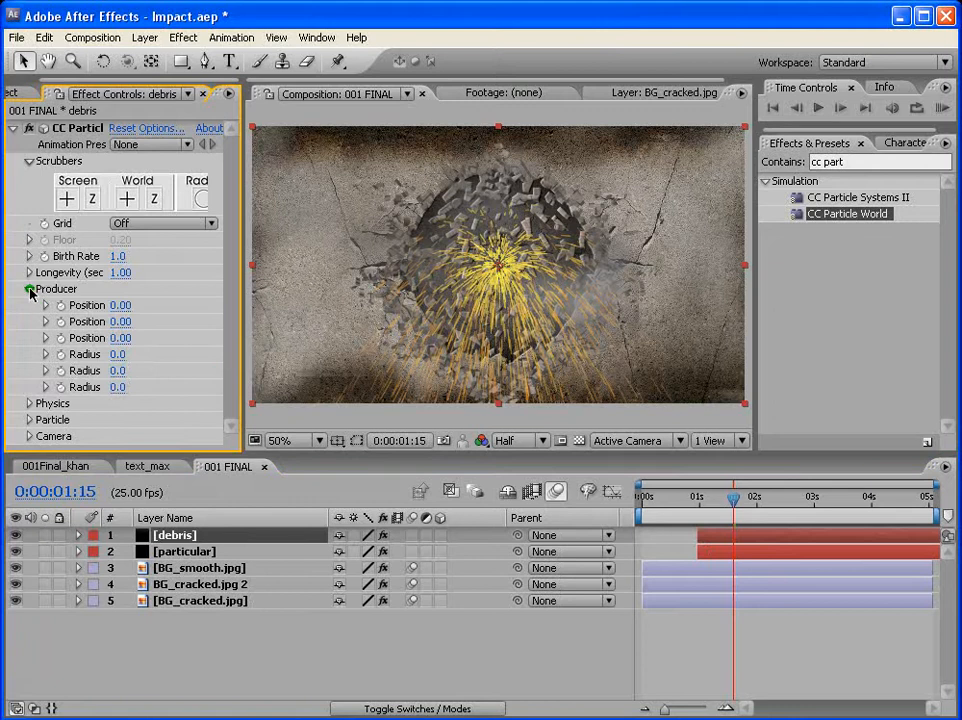
{"action": "left_click", "coordinate": [30, 289]}
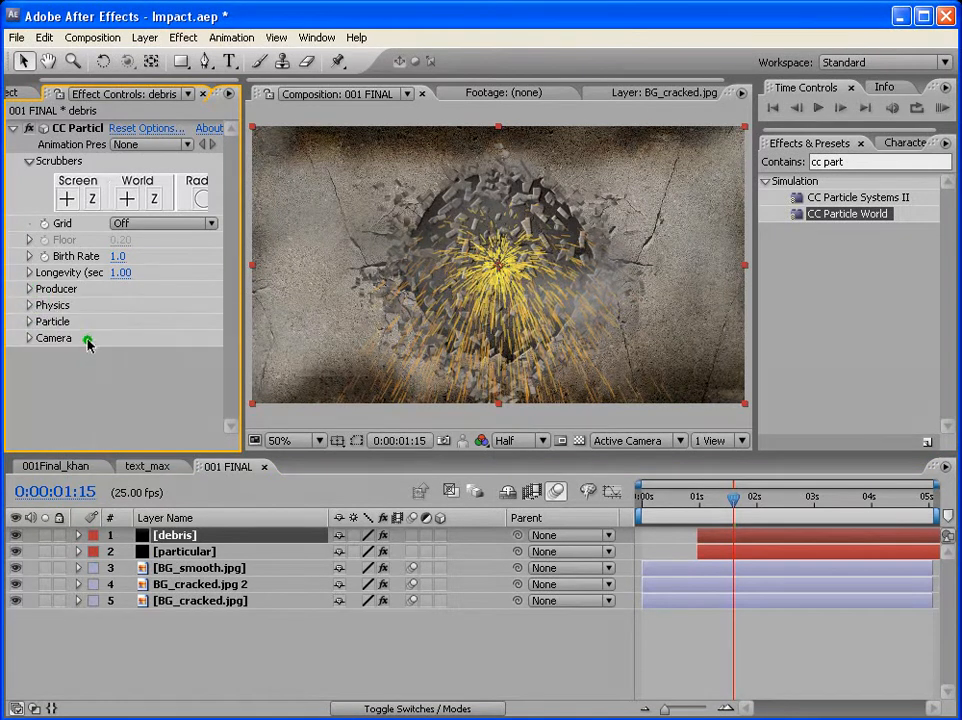
Set the debris particles' physics animation to Explosive and the Inherit Velocity to 64
{"action": "left_click", "coordinate": [29, 306]}
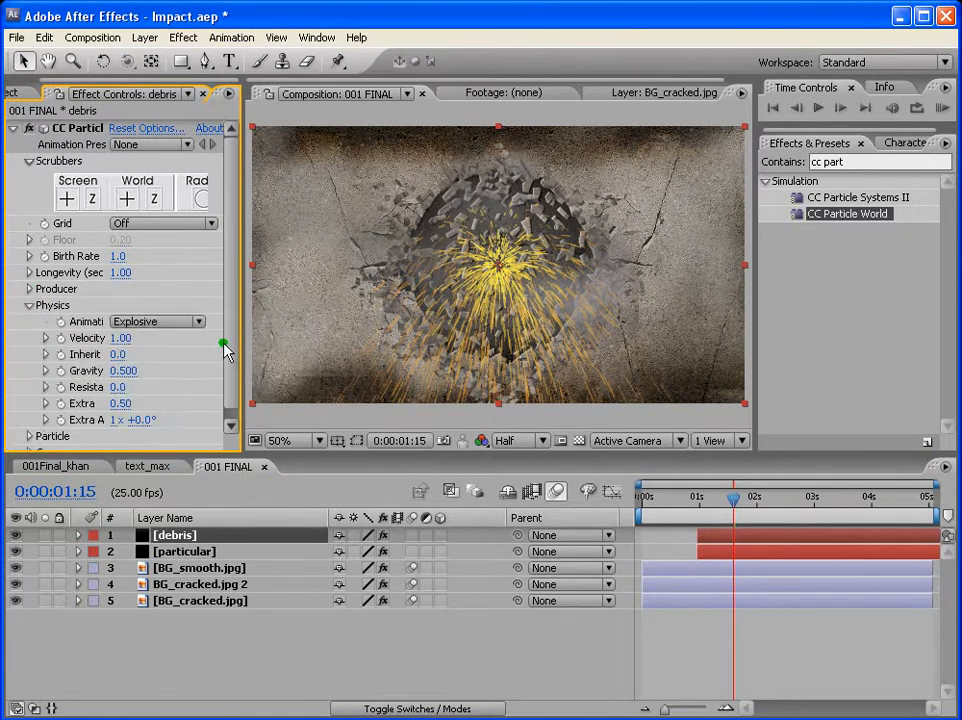
{"action": "scroll", "coordinate": [236, 328], "scroll_direction": "down", "scroll_amount": 1}
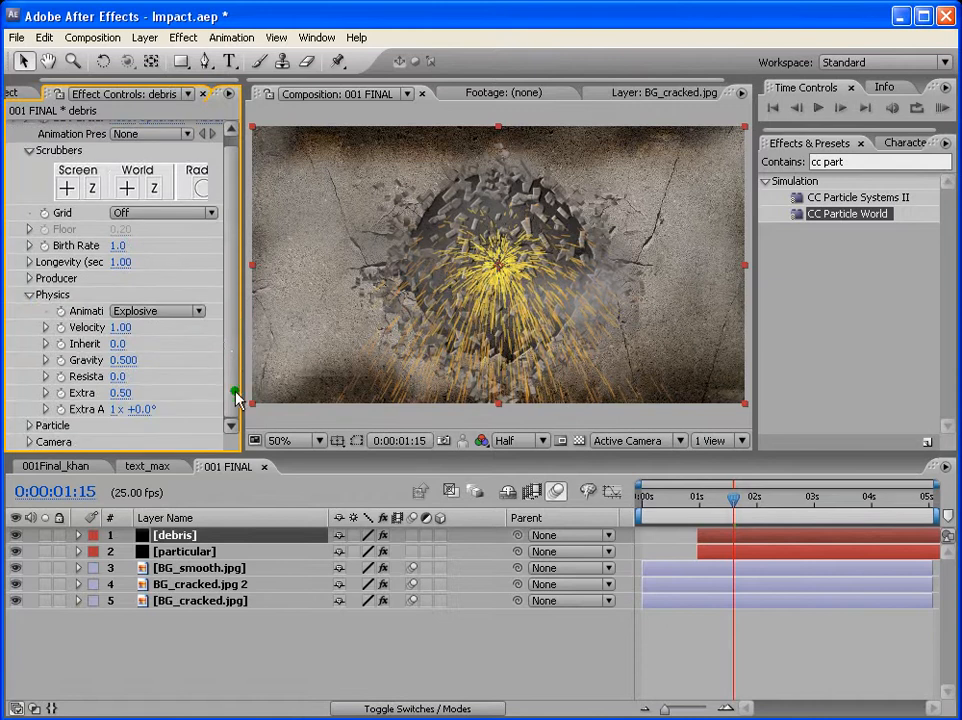
{"action": "left_click", "coordinate": [179, 318]}
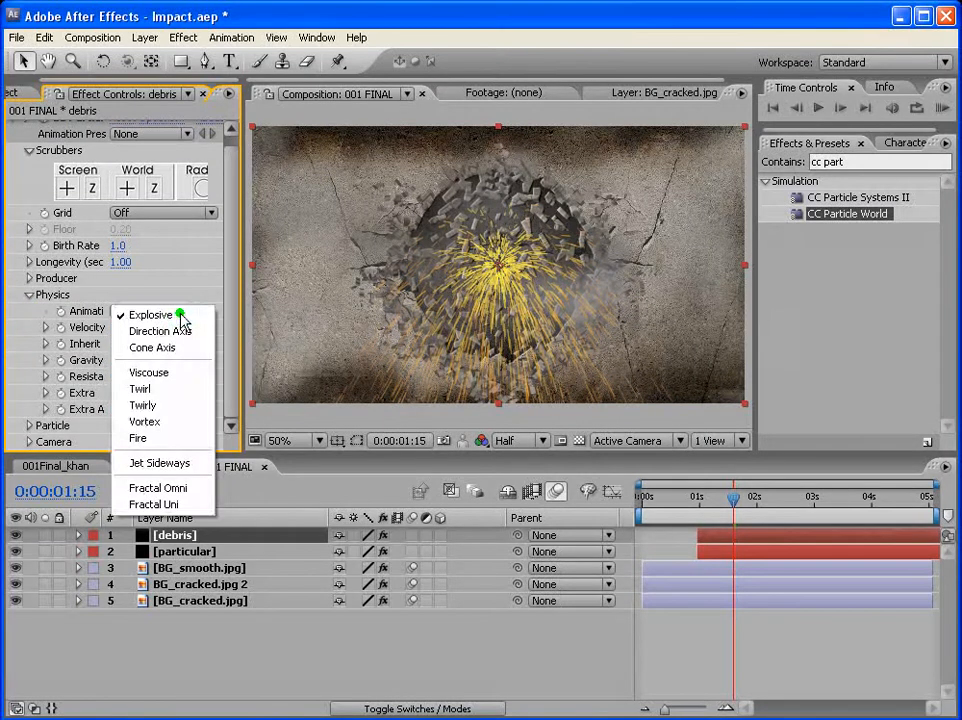
{"action": "left_click", "coordinate": [183, 316]}
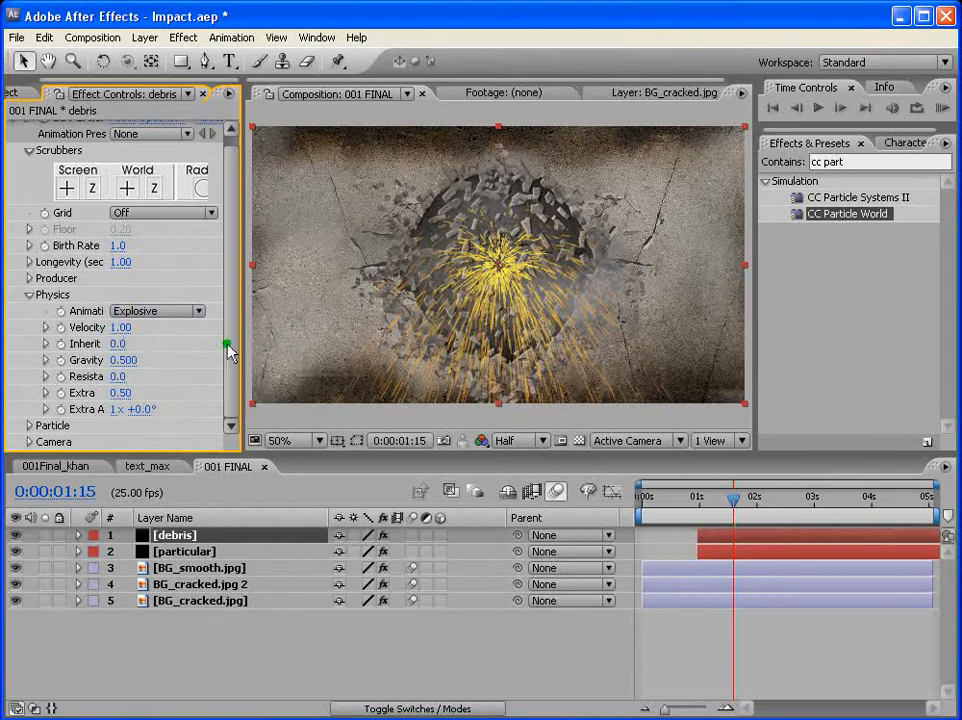
{"action": "left_click_drag", "start_coordinate": [117, 343], "coordinate": [174, 339]}
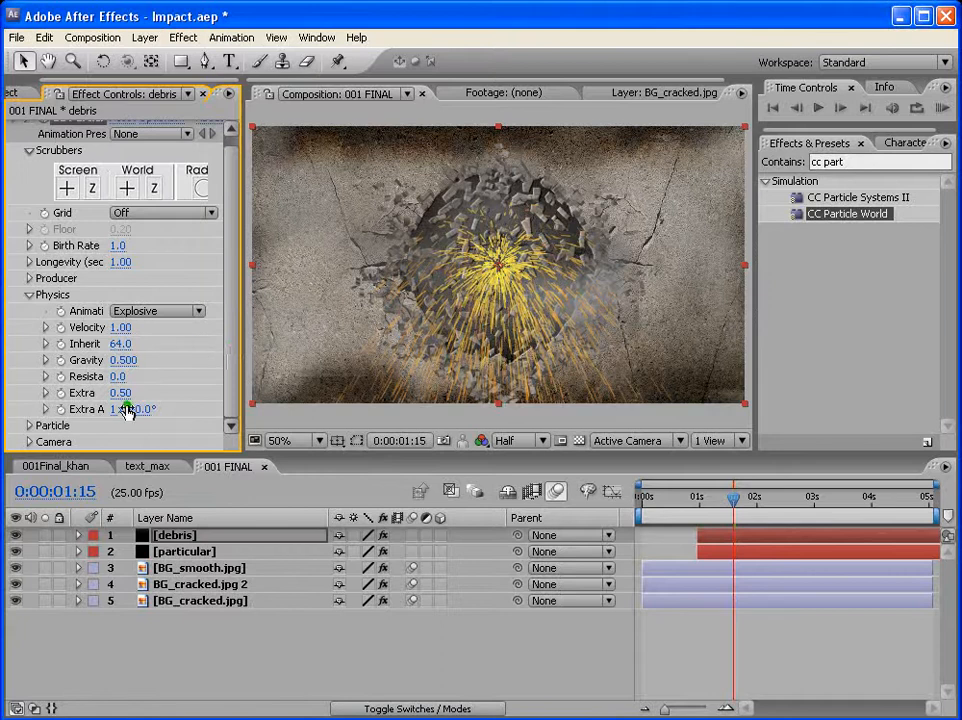
Set the Gravity of the debris particles to 0.1
{"action": "left_click", "coordinate": [124, 361]}
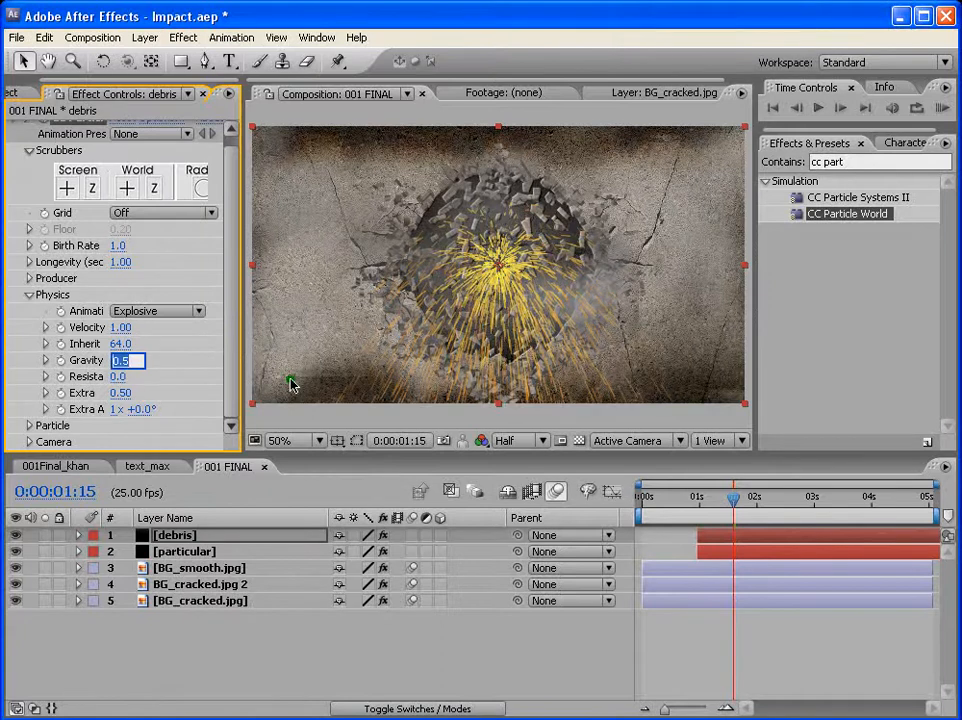
{"action": "key", "text": "Return"}
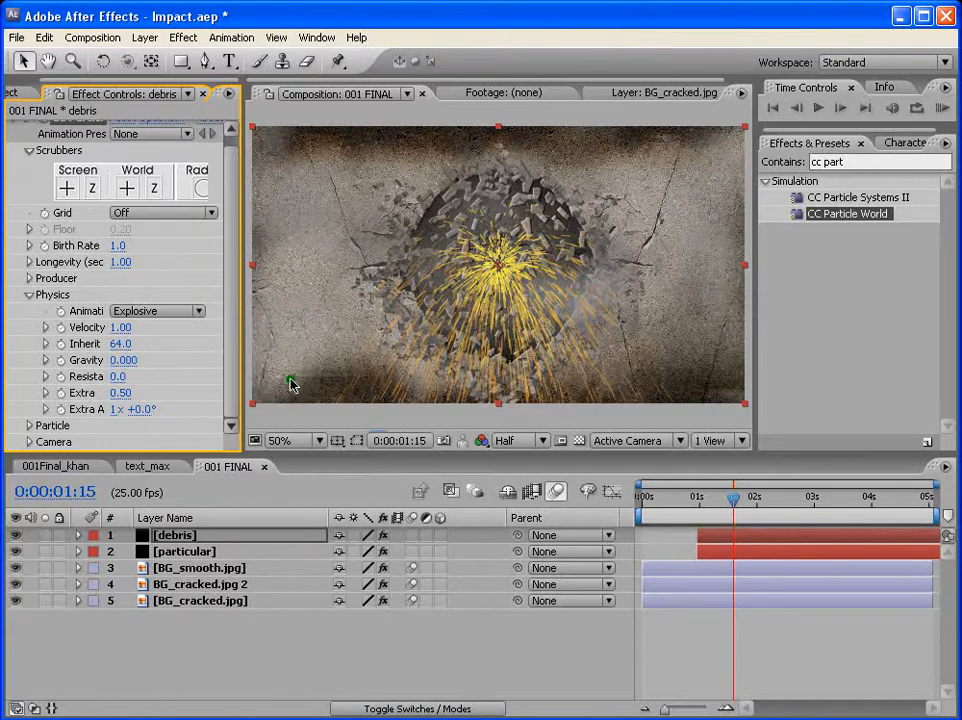
{"action": "left_click", "coordinate": [124, 360]}
{"action": "type", "text": "."}
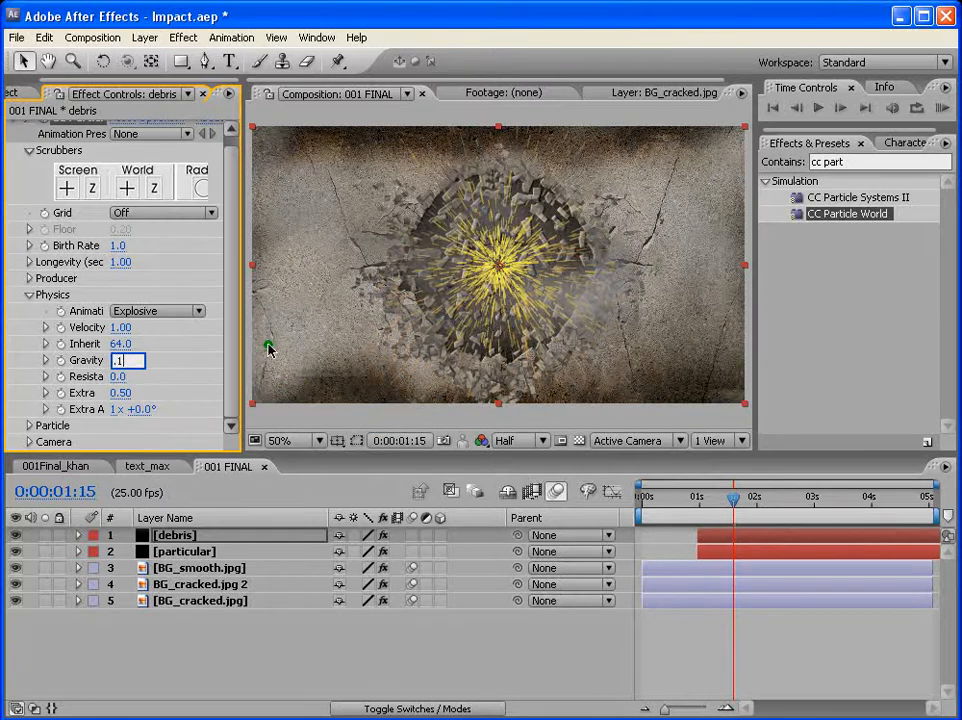
{"action": "type", "text": "1"}
{"action": "key", "text": "Return"}
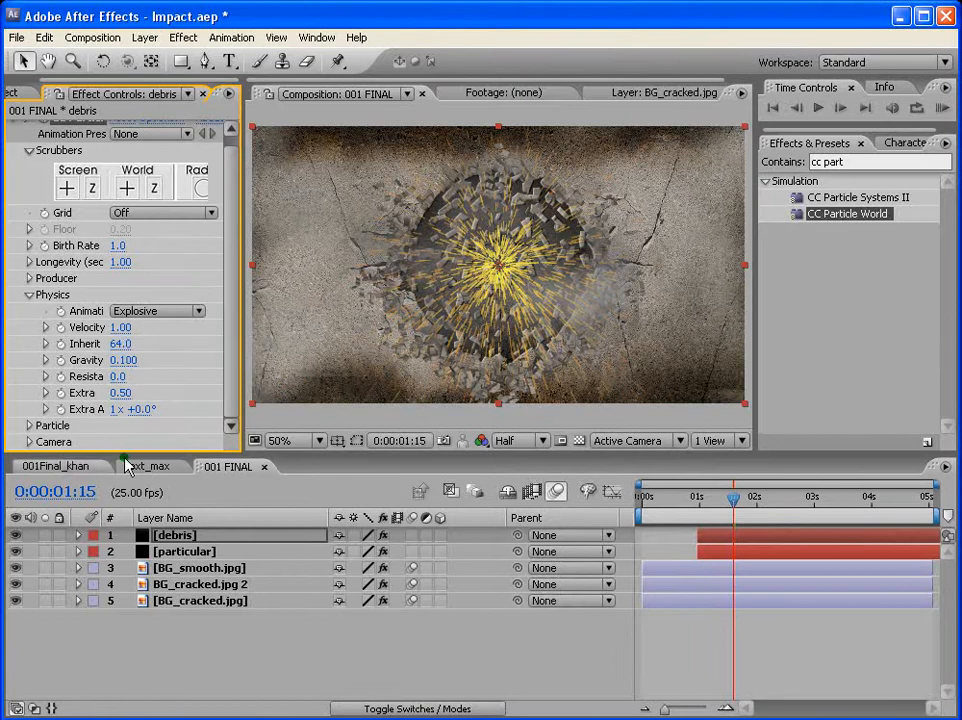
Change the particle type of the debris to Faded Sphere
{"action": "left_click", "coordinate": [30, 425]}
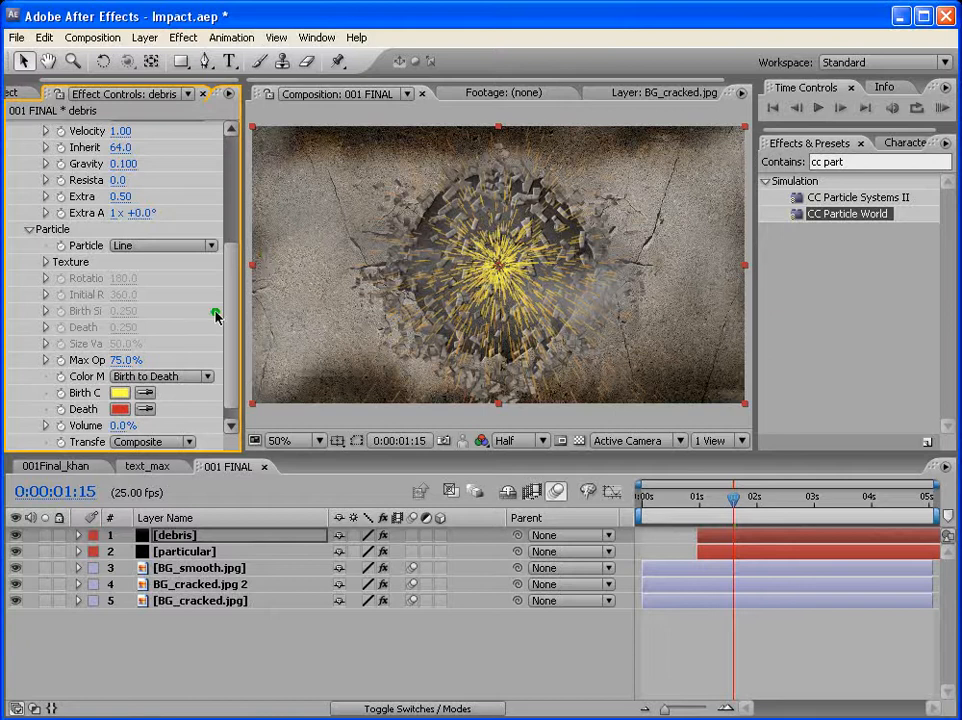
{"action": "left_click", "coordinate": [215, 246]}
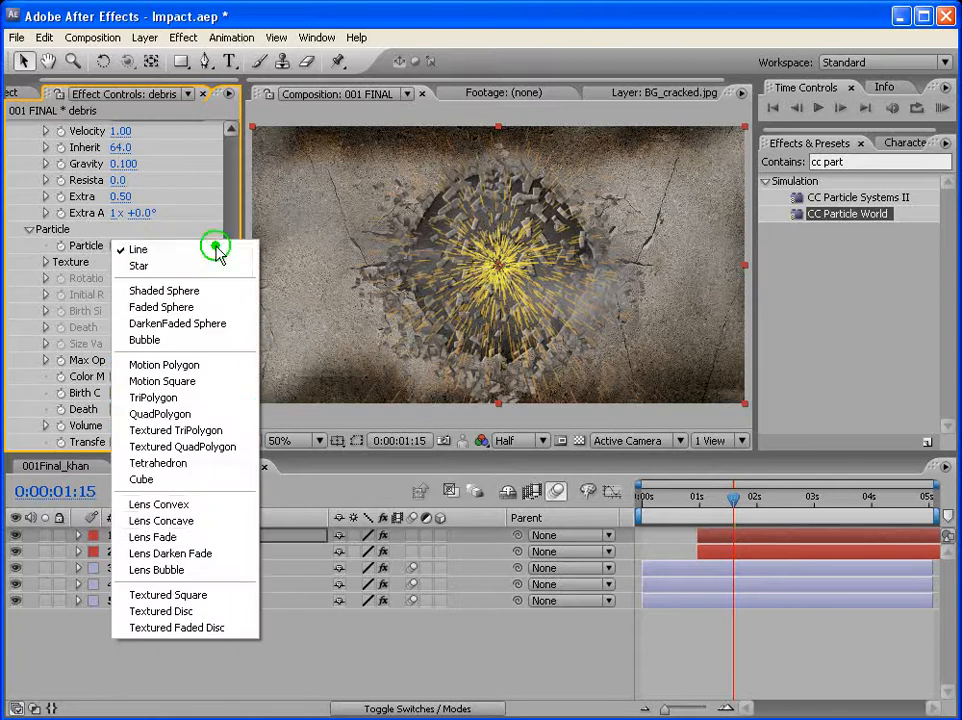
{"action": "left_click", "coordinate": [180, 306]}
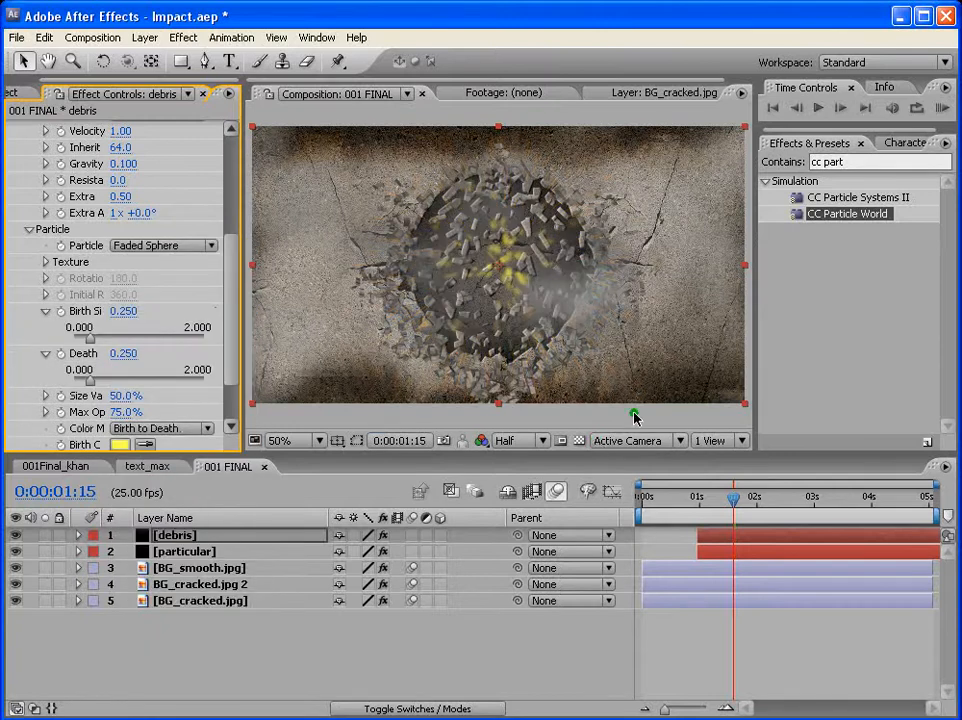
Set the debris particles' Birth Color to grey and their Death Color to black
{"action": "scroll", "coordinate": [229, 382], "scroll_direction": "down", "scroll_amount": 3}
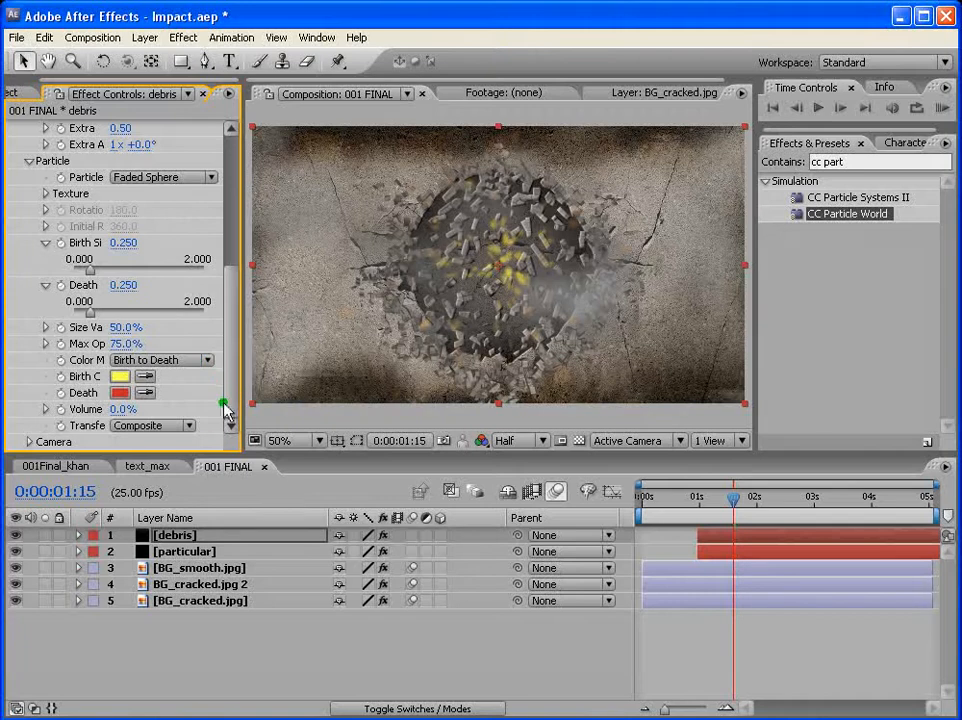
{"action": "left_click", "coordinate": [121, 377]}
{"action": "left_click", "coordinate": [275, 576]}
{"action": "left_click", "coordinate": [700, 433]}
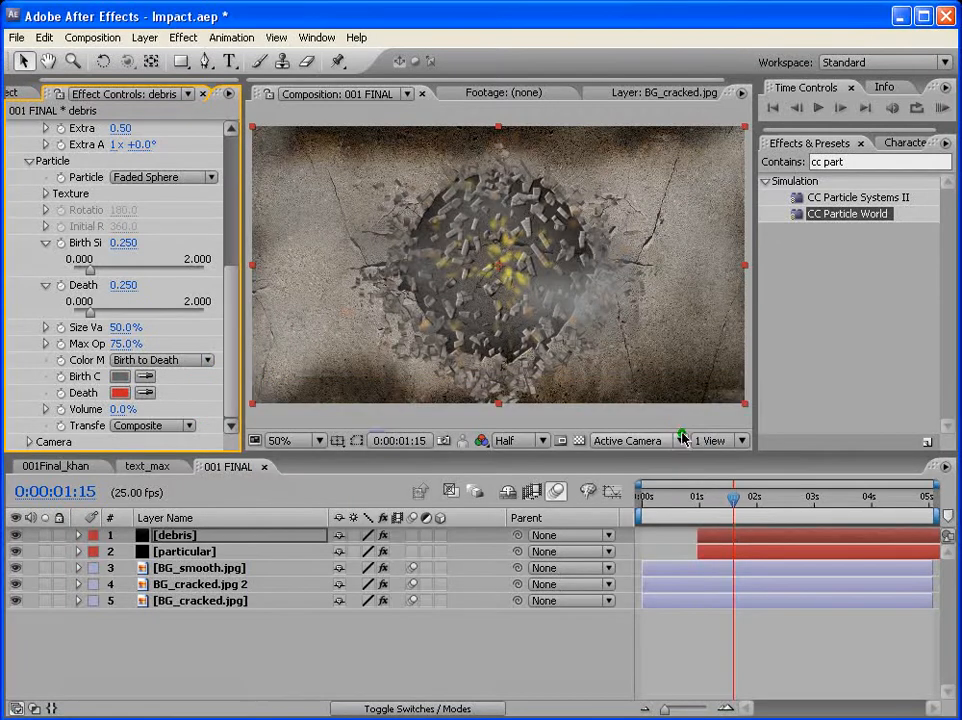
{"action": "left_click", "coordinate": [120, 392]}
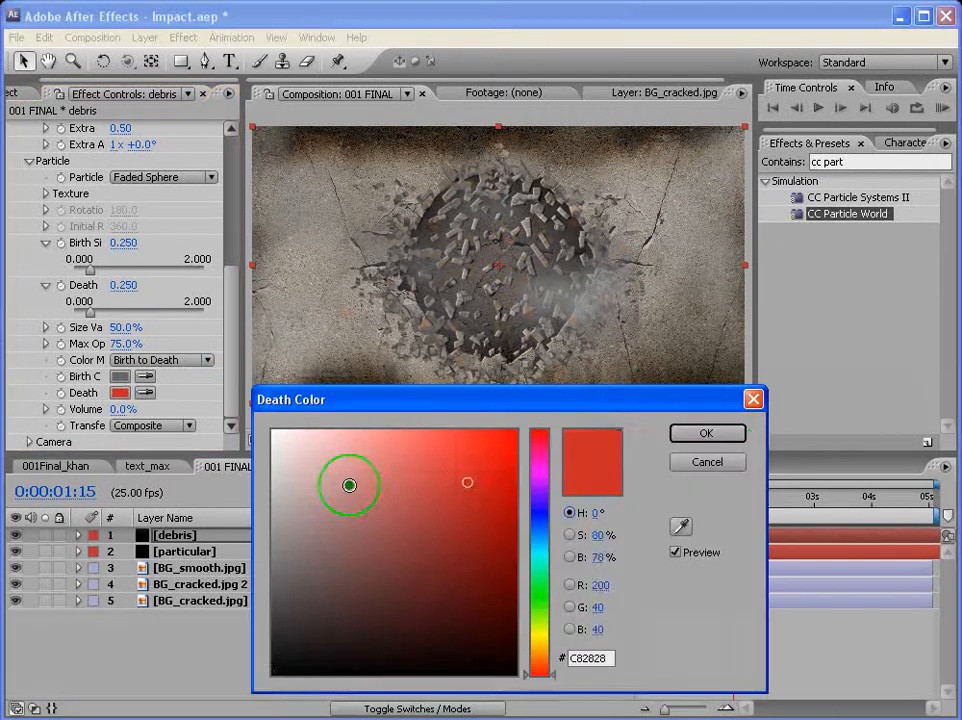
{"action": "mouse_move", "coordinate": [349, 485]}
{"action": "left_mouse_down"}
{"action": "mouse_move", "coordinate": [369, 644]}
{"action": "mouse_move", "coordinate": [208, 714]}
{"action": "left_mouse_up"}
{"action": "left_click", "coordinate": [712, 431]}
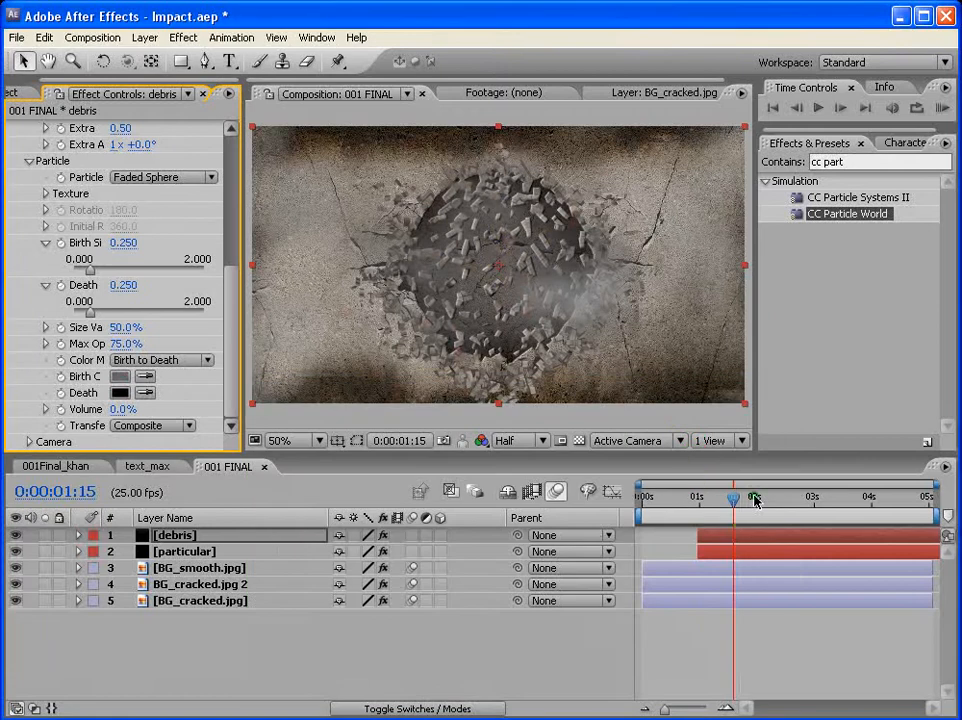
Run a RAM preview of the composition with the debris and examine the frame at 0:00:02:00
{"action": "left_click", "coordinate": [937, 107]}
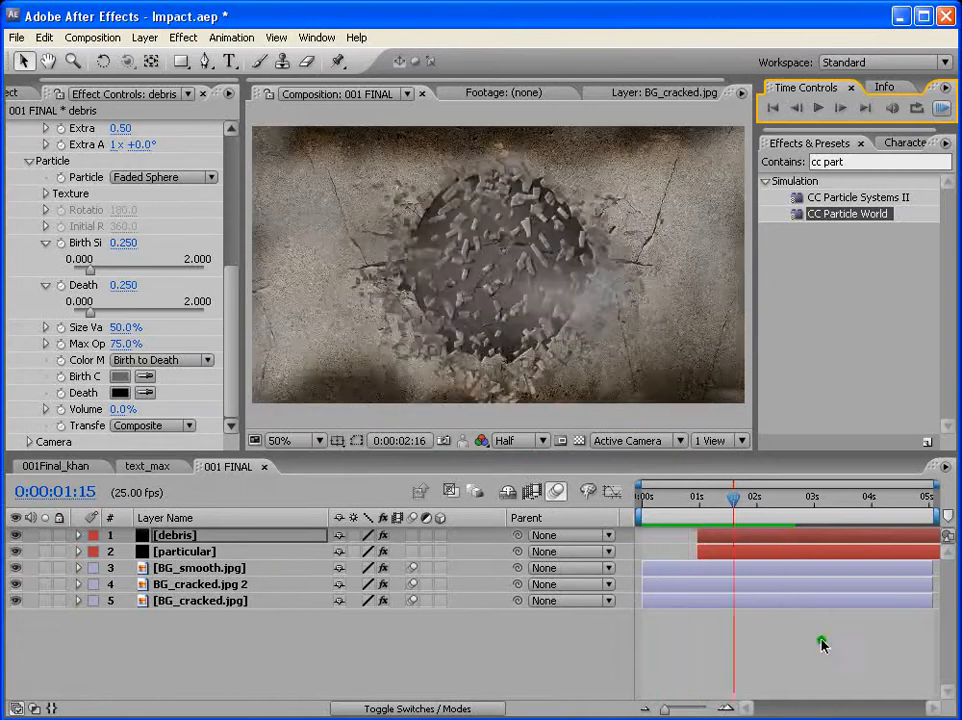
{"action": "left_click", "coordinate": [756, 505]}
{"action": "left_click", "coordinate": [756, 500]}
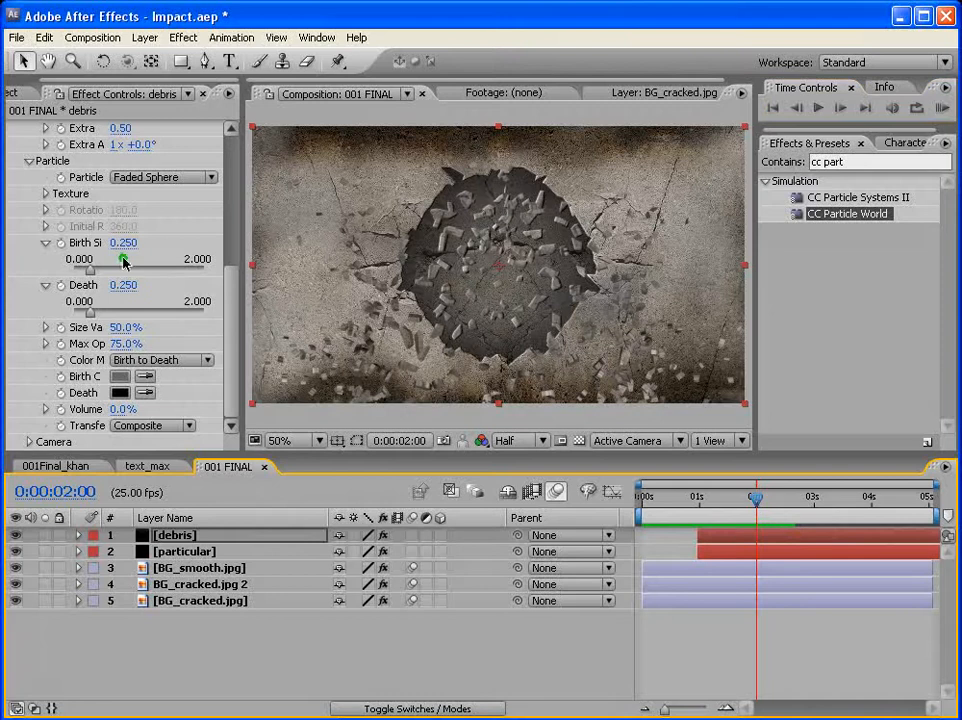
Keyframe the debris particles' Birth Rate at 1.0 on frame 0:00:00:24 and at 0 on frame 0:00:02:02
{"action": "left_click_drag", "start_coordinate": [228, 292], "coordinate": [233, 175]}
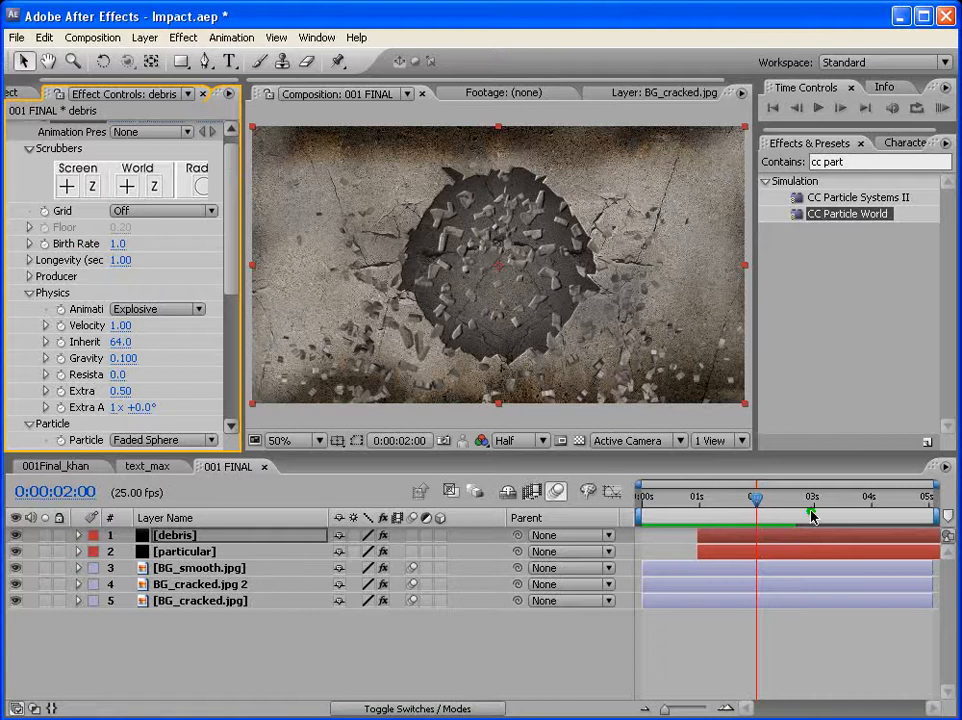
{"action": "left_click_drag", "start_coordinate": [754, 500], "coordinate": [697, 500]}
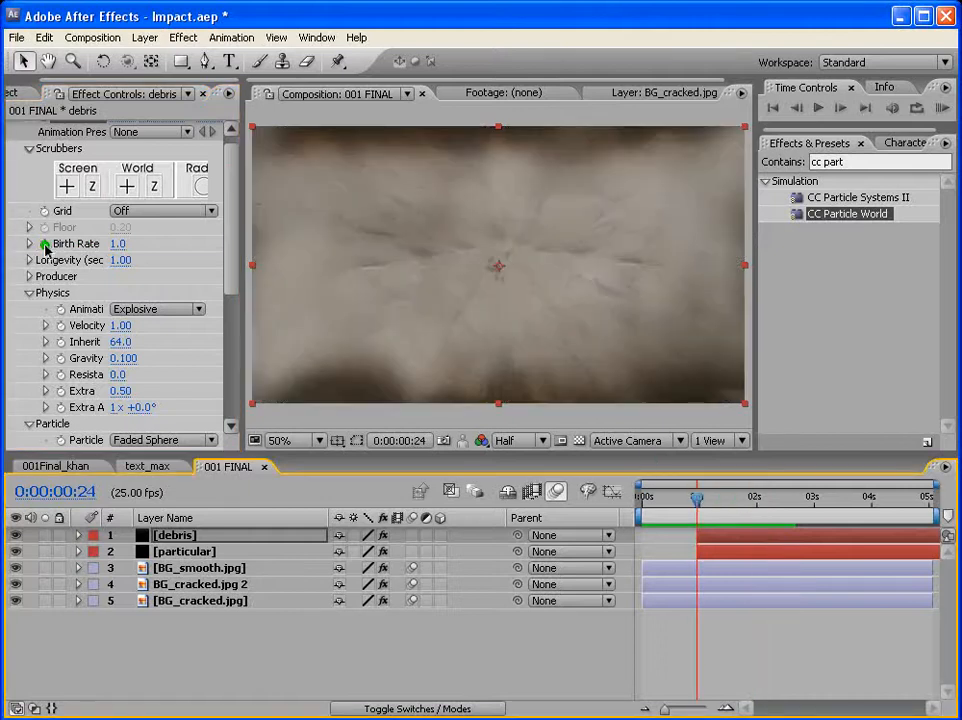
{"action": "left_click", "coordinate": [45, 245]}
{"action": "left_click_drag", "start_coordinate": [697, 502], "coordinate": [757, 505]}
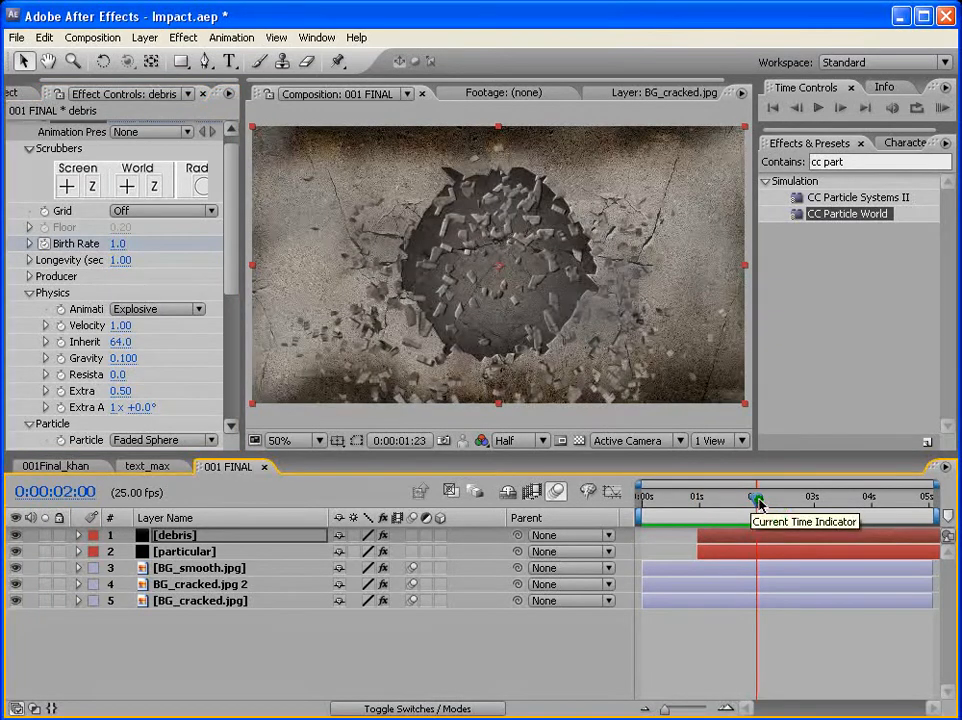
{"action": "key", "text": "Page_Down"}
{"action": "key", "text": "Page_Down"}
{"action": "left_click", "coordinate": [119, 244]}
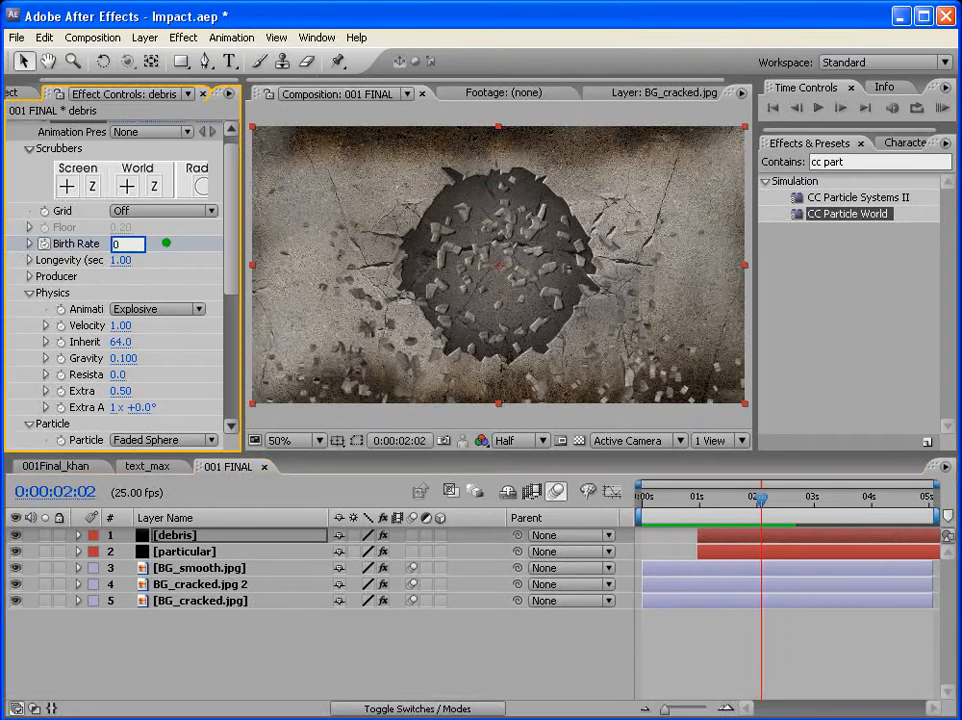
{"action": "key", "text": "Return"}
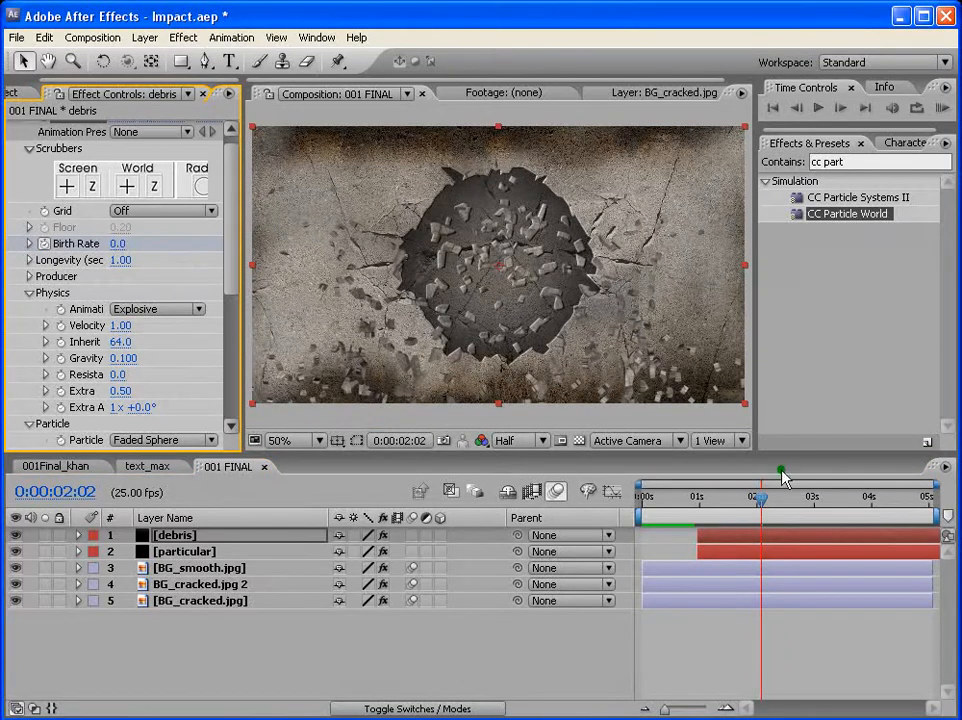
Solo the debris layer and, viewing it at 0:00:01:12, set the particles' Birth Size to 0.563 and Death Size to 0.311
{"action": "left_click", "coordinate": [45, 536]}
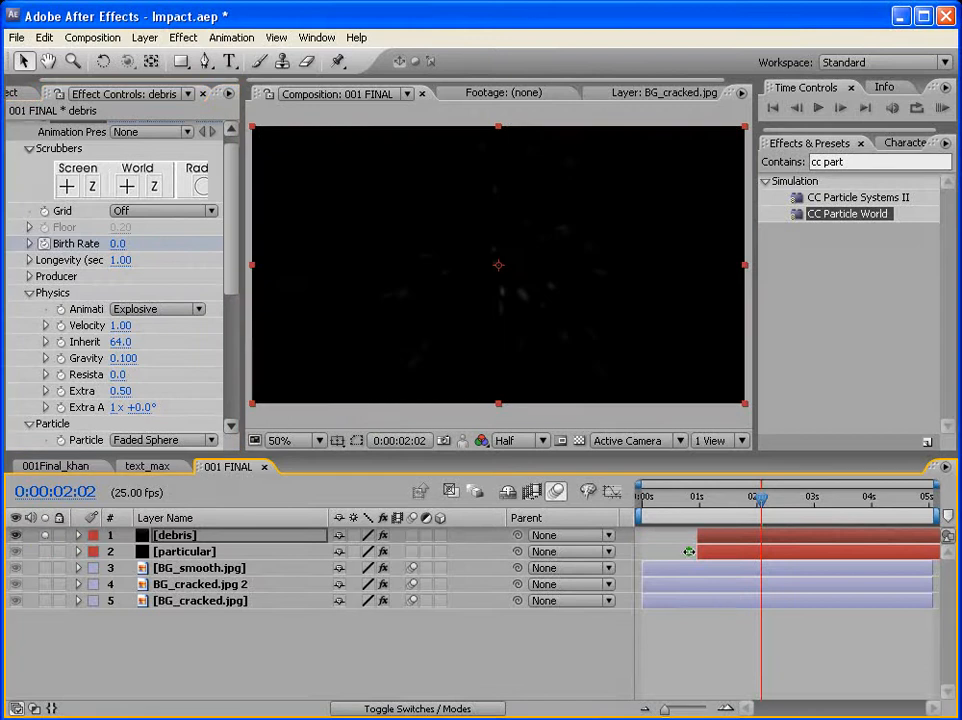
{"action": "left_click_drag", "start_coordinate": [762, 497], "coordinate": [728, 530]}
{"action": "left_click", "coordinate": [728, 512]}
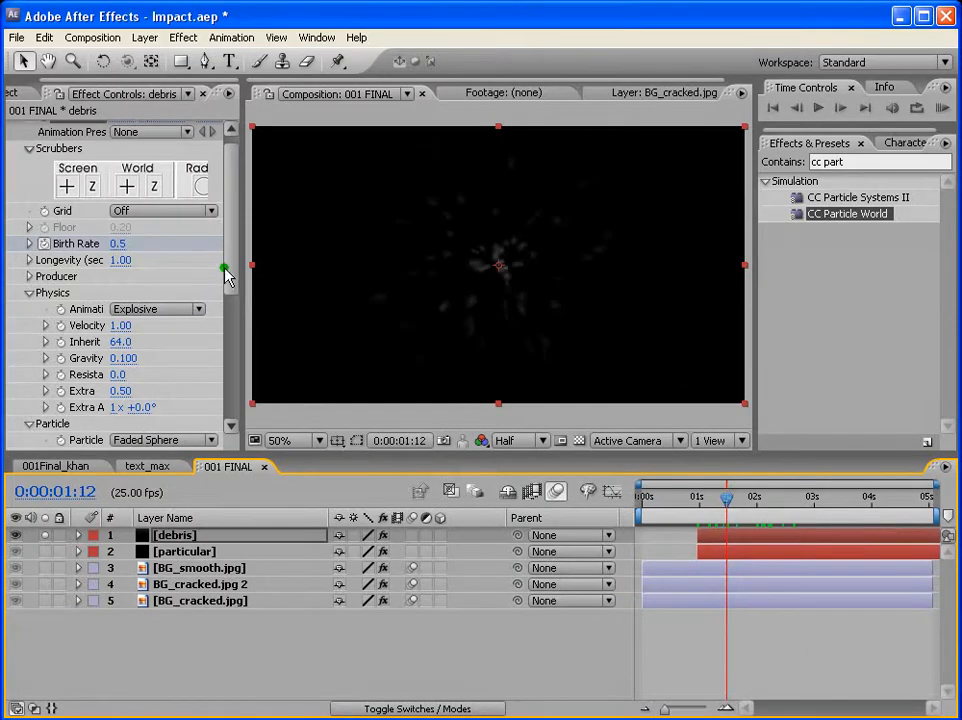
{"action": "left_click_drag", "start_coordinate": [225, 270], "coordinate": [237, 371]}
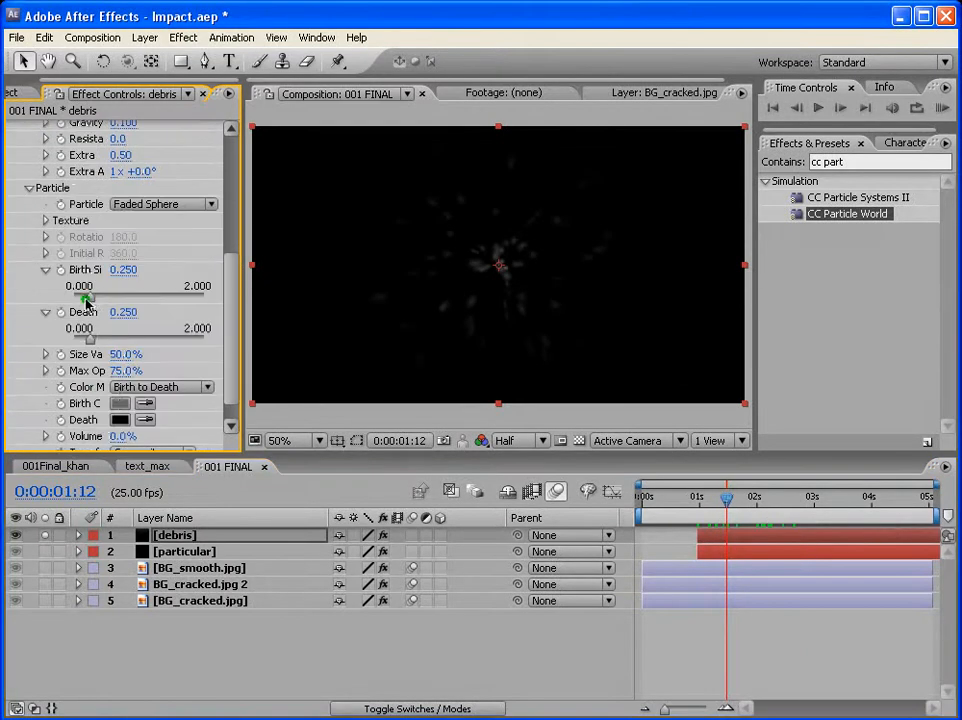
{"action": "left_click_drag", "start_coordinate": [88, 300], "coordinate": [97, 299]}
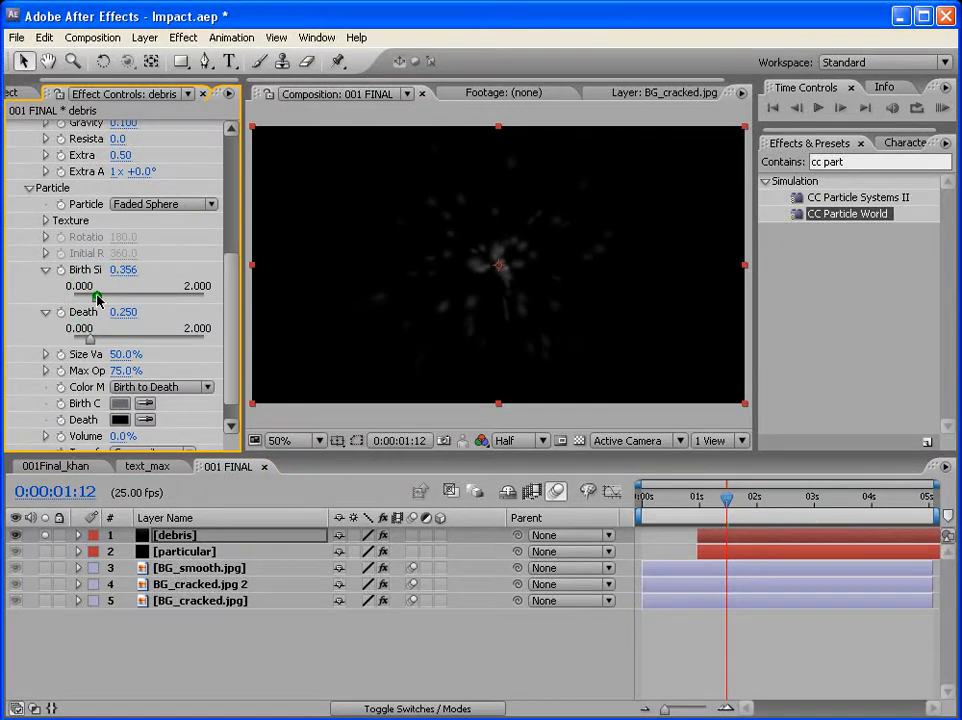
{"action": "mouse_move", "coordinate": [97, 299]}
{"action": "left_mouse_down"}
{"action": "mouse_move", "coordinate": [87, 342]}
{"action": "mouse_move", "coordinate": [110, 298]}
{"action": "left_mouse_up"}
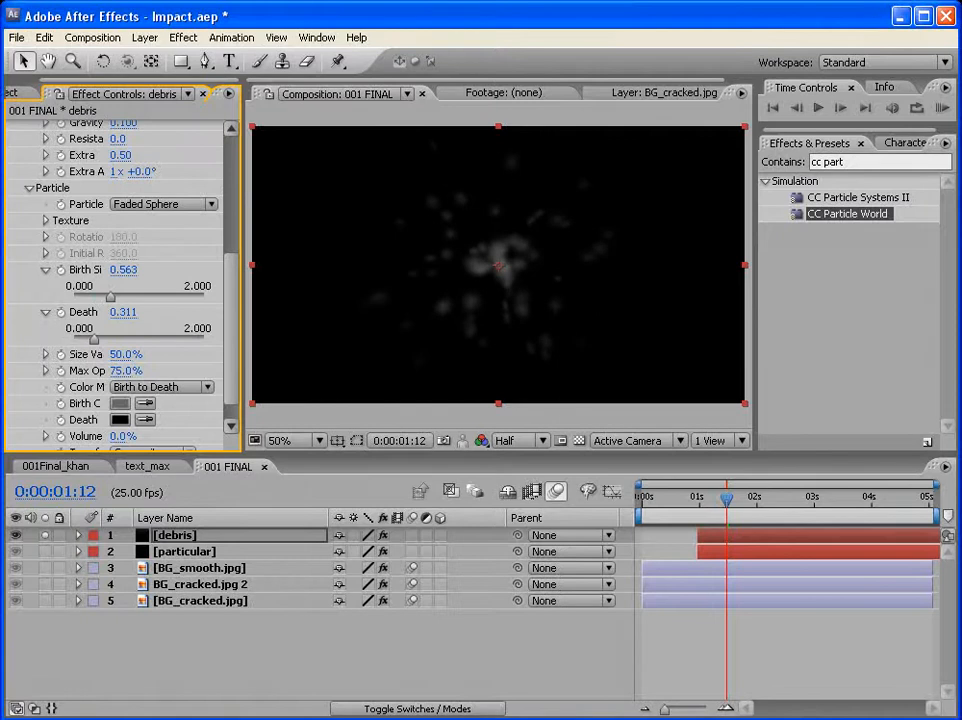
Run a RAM preview of the soloed debris layer and turn its solo off
{"action": "left_click", "coordinate": [943, 108]}
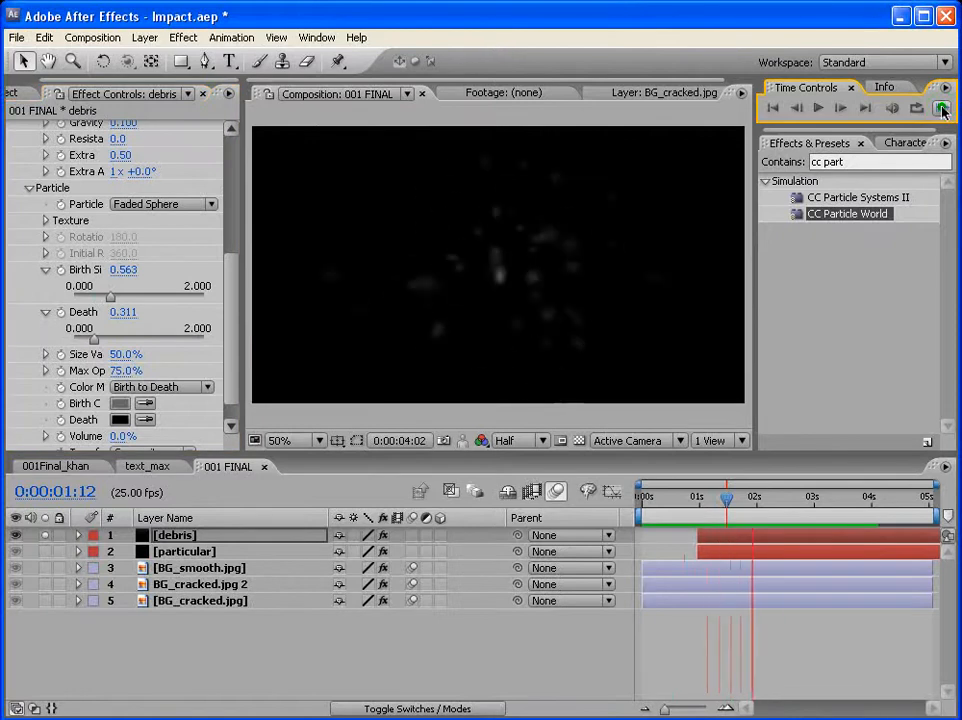
{"action": "left_click", "coordinate": [322, 596]}
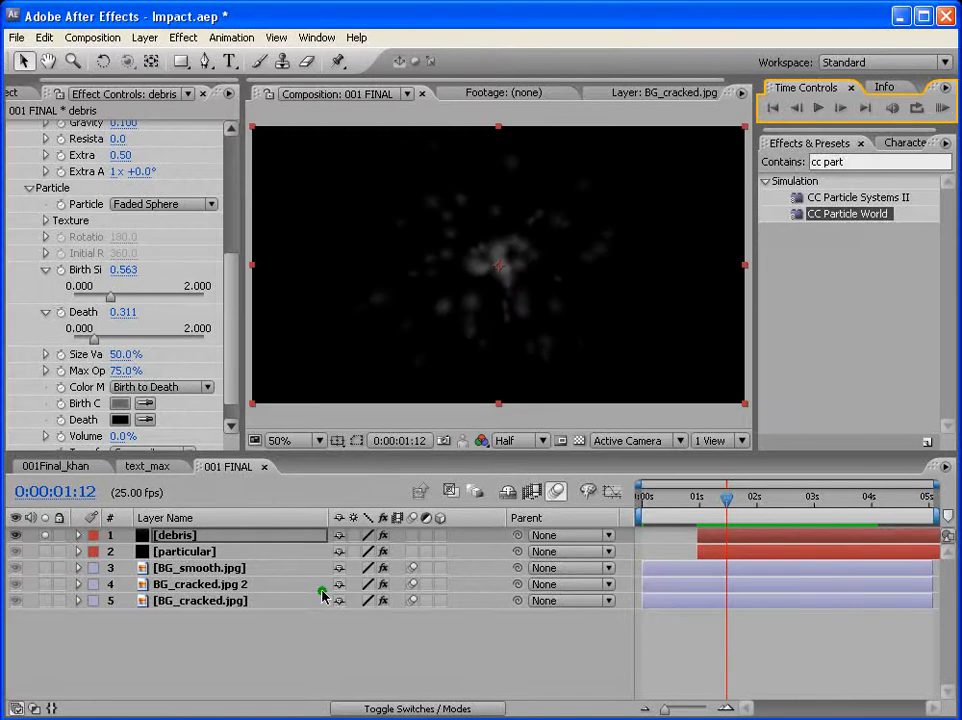
{"action": "left_click", "coordinate": [46, 537]}
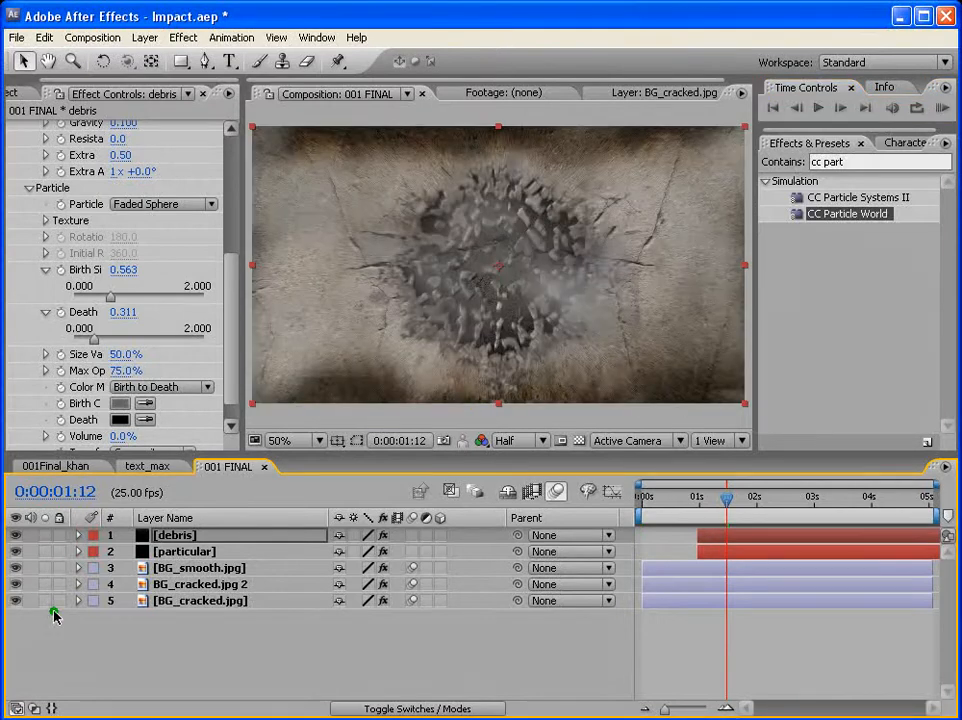
Add a text layer reading "maxafter" and centre it over the crater in the cracked wall
{"action": "key", "text": "ctrl+alt+shift+t"}
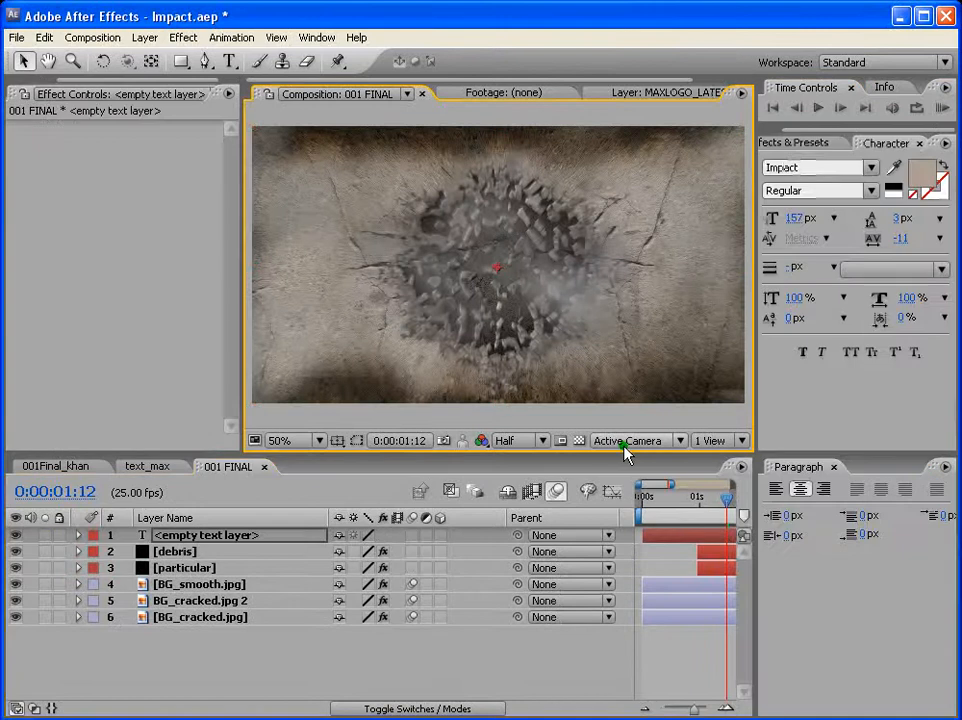
{"action": "left_click", "coordinate": [229, 62]}
{"action": "left_click", "coordinate": [466, 240]}
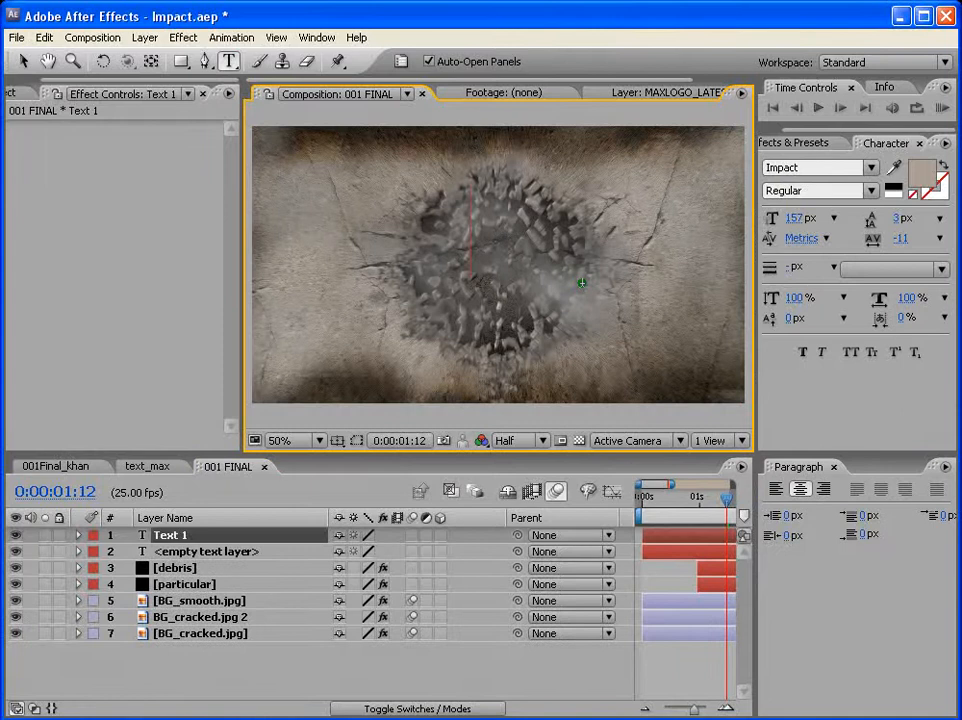
{"action": "type", "text": "MAXIM"}
{"action": "left_click", "coordinate": [26, 62]}
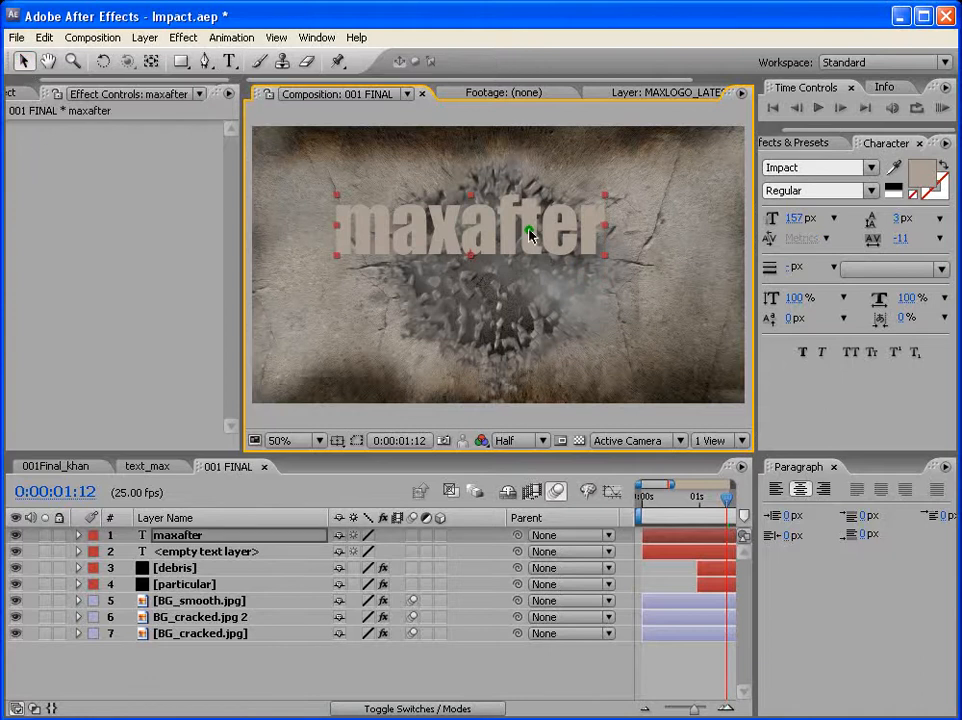
{"action": "left_click_drag", "start_coordinate": [507, 229], "coordinate": [534, 250]}
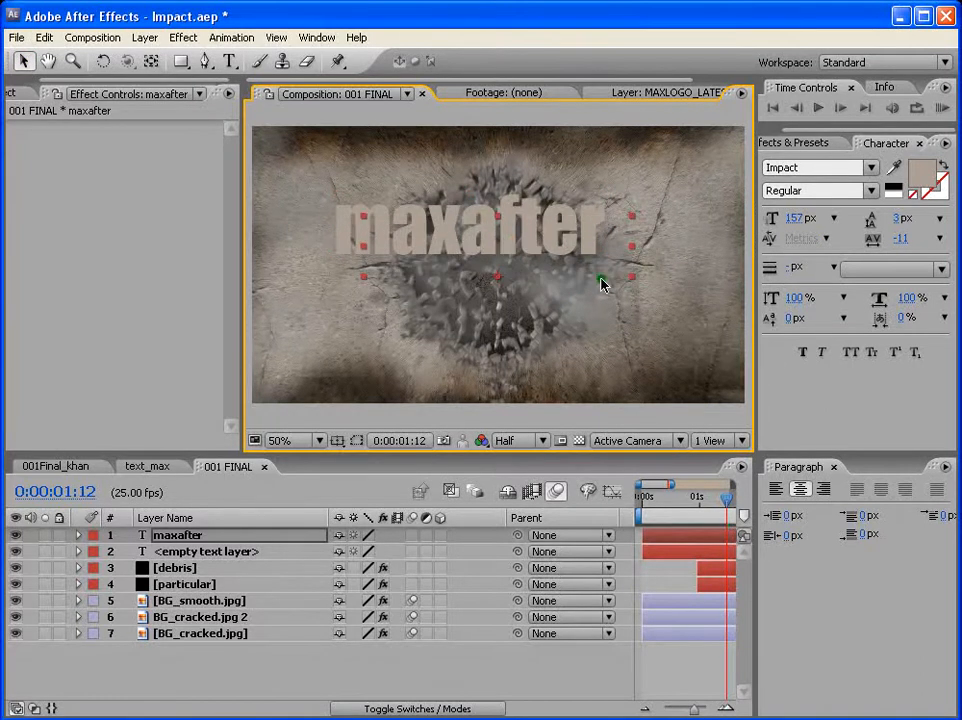
{"action": "left_click", "coordinate": [833, 467]}
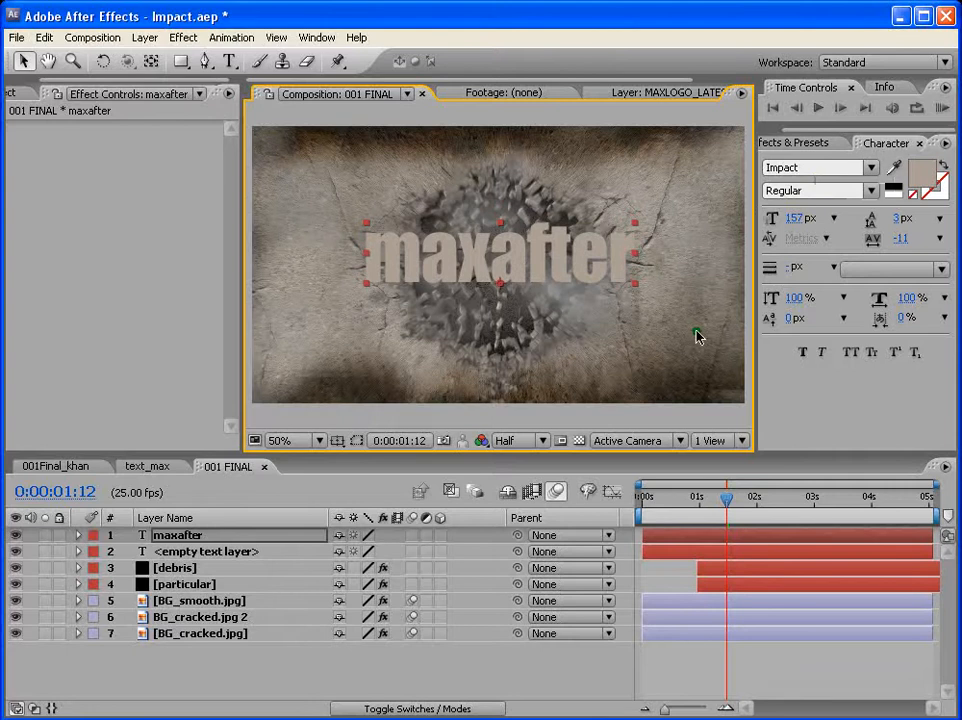
Pre-compose the maxafter layer as "text", moving all attributes into the new composition, and open that composition
{"action": "left_click", "coordinate": [145, 38]}
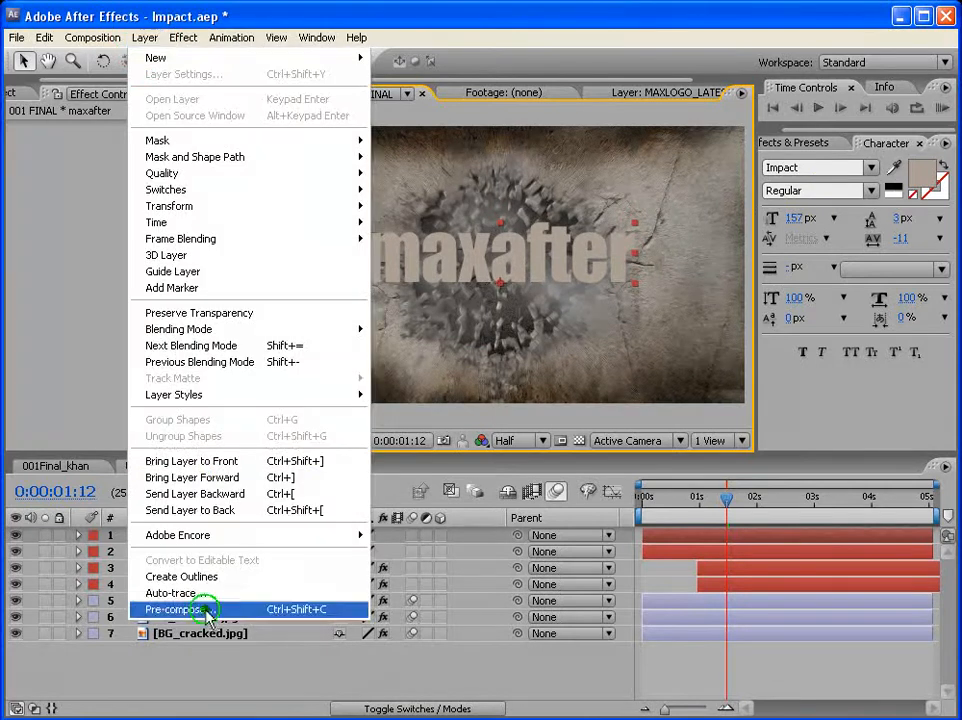
{"action": "left_click", "coordinate": [209, 610]}
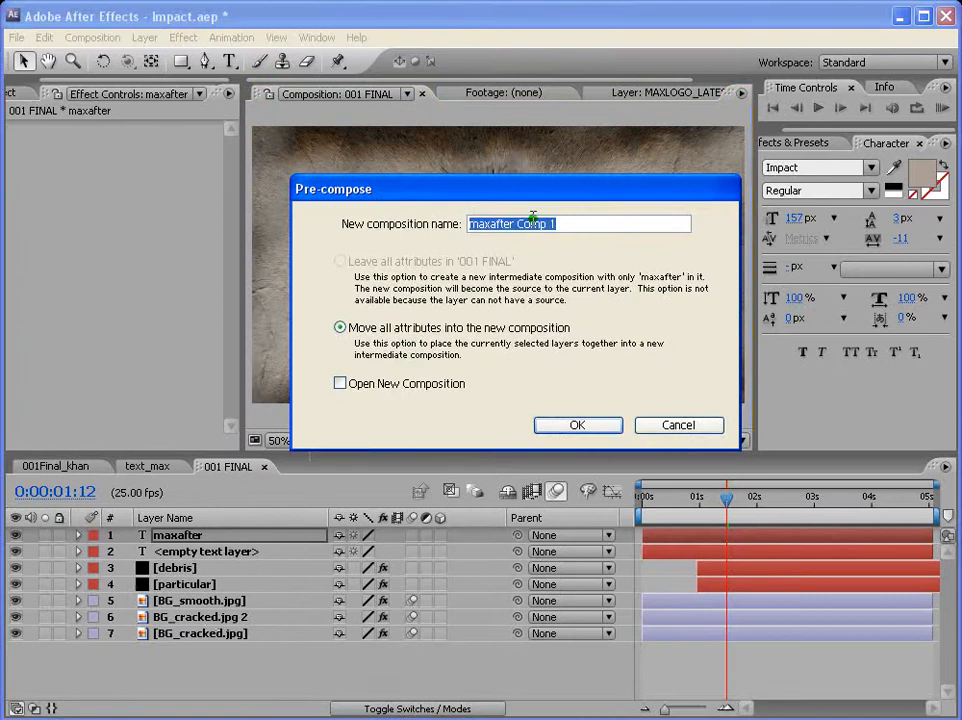
{"action": "type", "text": "text"}
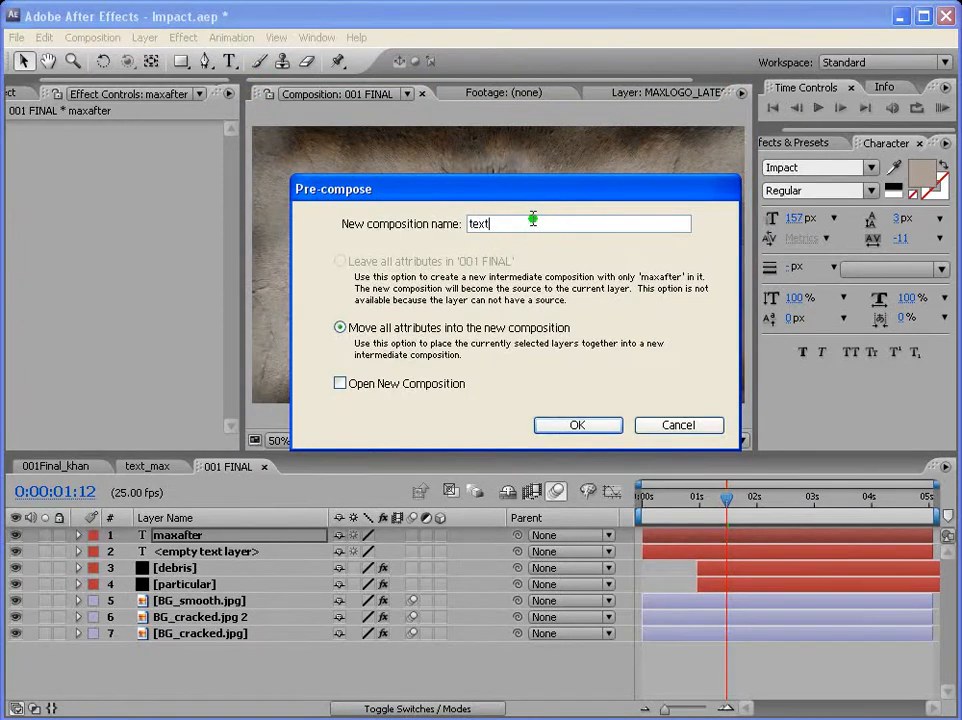
{"action": "left_click", "coordinate": [578, 427]}
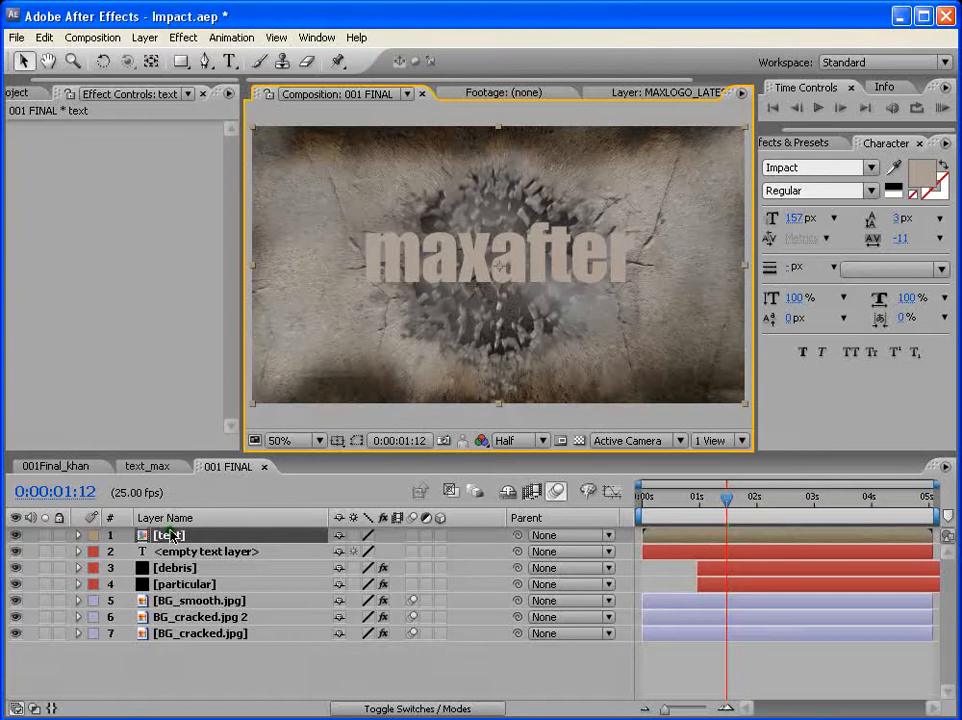
{"action": "double_click", "coordinate": [715, 536]}
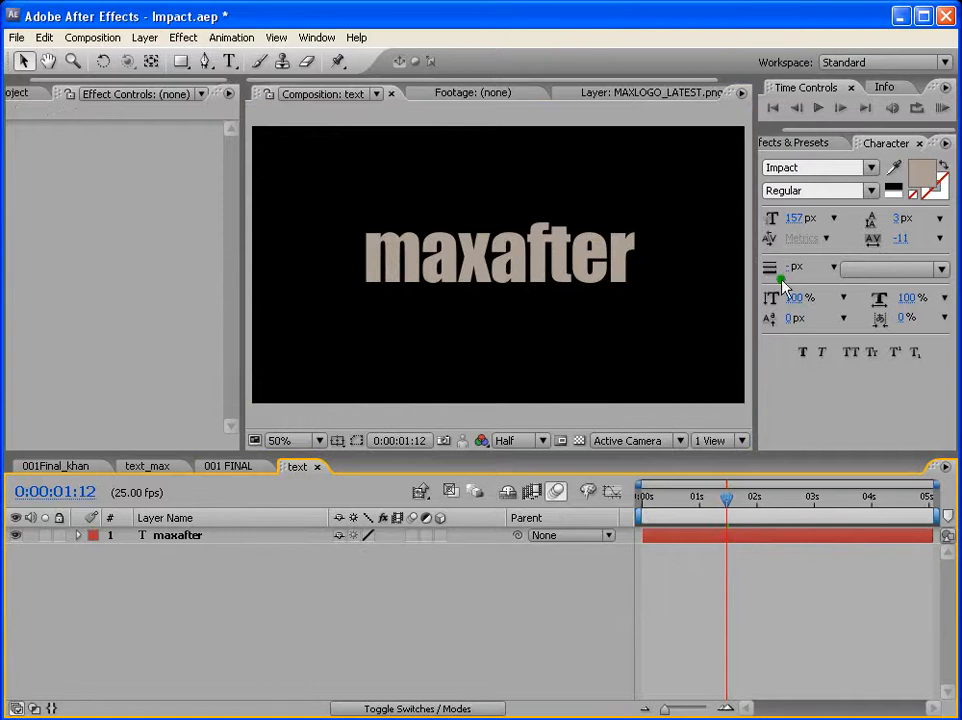
Find the Roughen Edges effect and apply it to the maxafter layer
{"action": "left_click", "coordinate": [185, 37]}
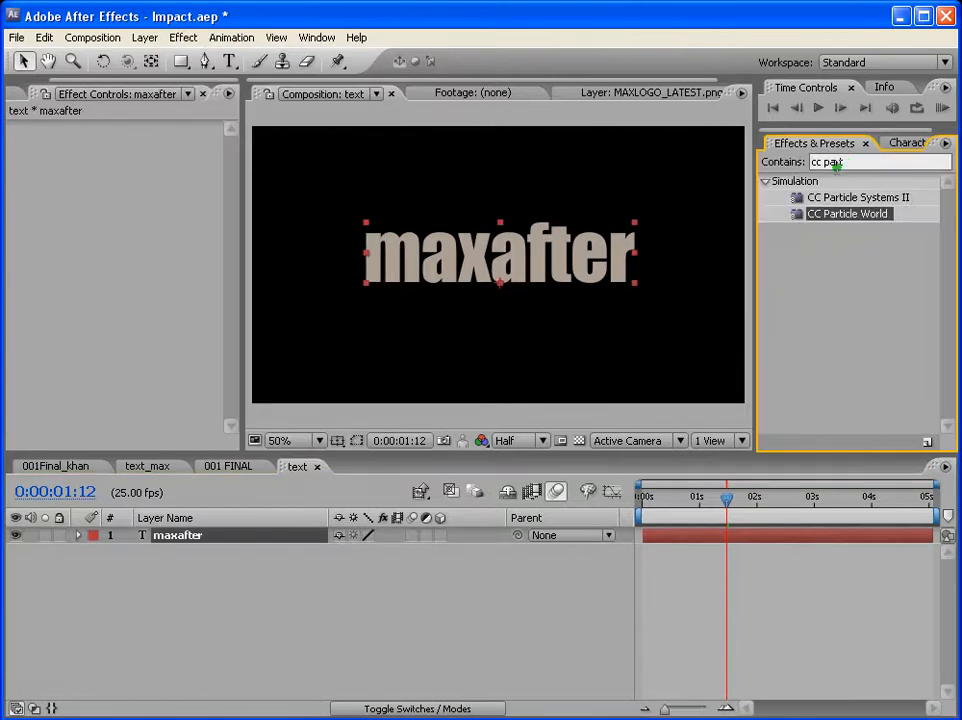
{"action": "type", "text": "rt"}
{"action": "left_click_drag", "start_coordinate": [848, 159], "coordinate": [752, 153]}
{"action": "type", "text": "rough"}
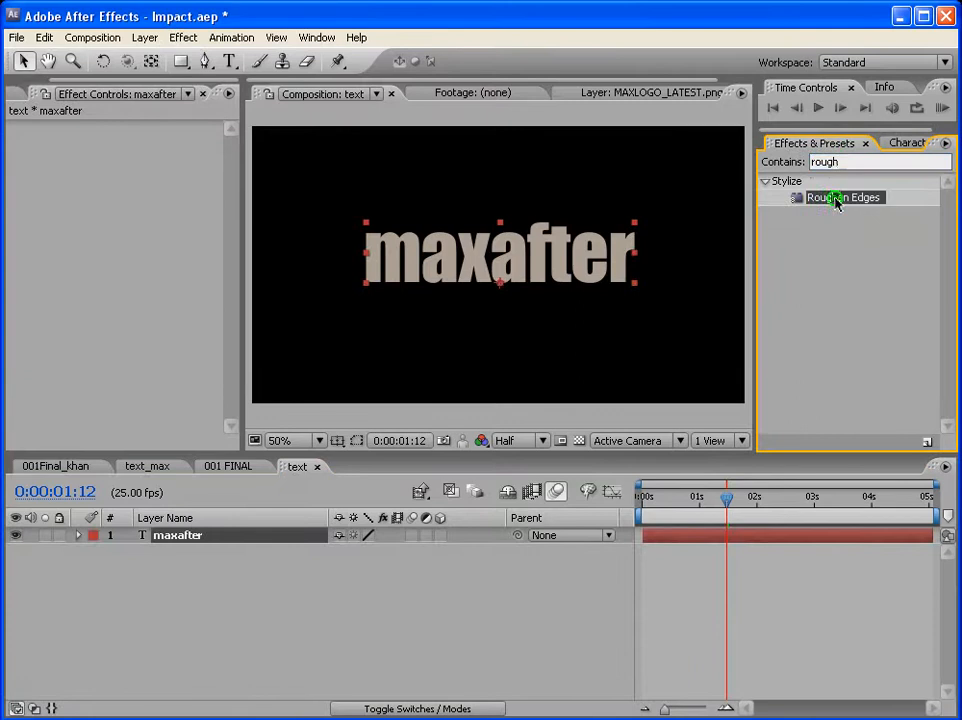
{"action": "left_click_drag", "start_coordinate": [833, 198], "coordinate": [641, 545]}
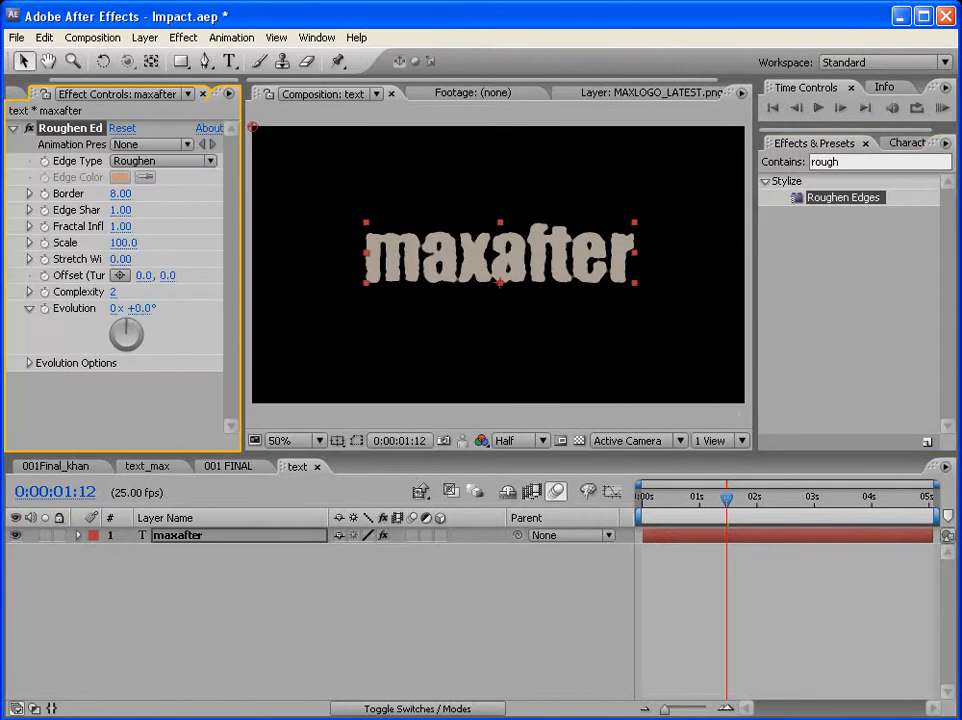
Set Roughen Edges to the Rusty Color edge type with Border 5, Edge Sharpness 2.09 and Evolution 25°
{"action": "left_click", "coordinate": [168, 163]}
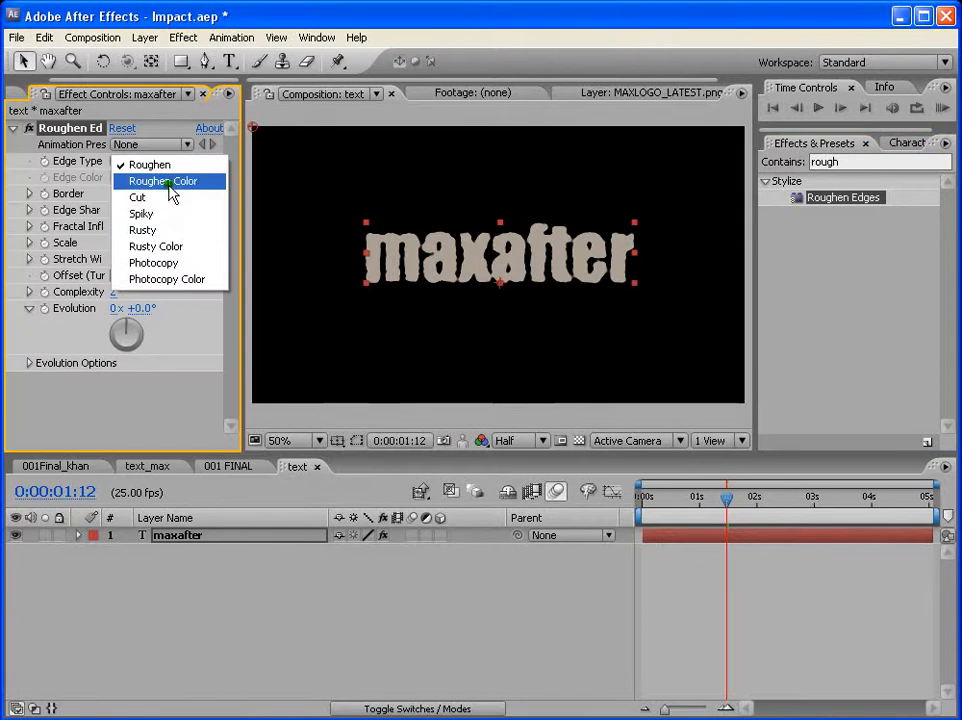
{"action": "left_click", "coordinate": [160, 229]}
{"action": "left_click", "coordinate": [150, 161]}
{"action": "left_click", "coordinate": [144, 176]}
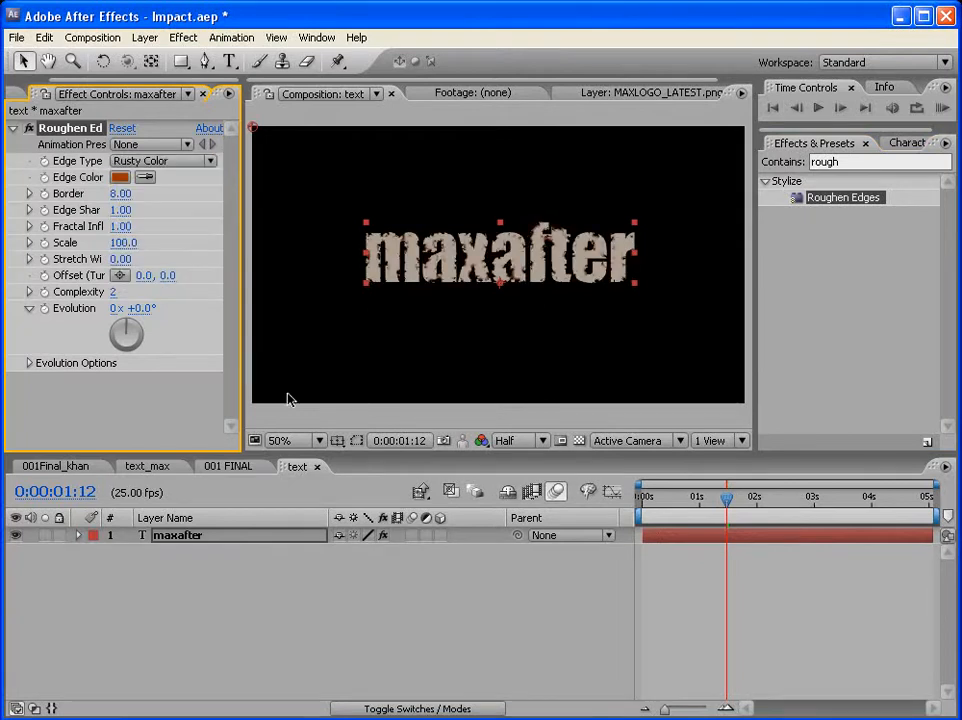
{"action": "left_click_drag", "start_coordinate": [117, 196], "coordinate": [238, 251]}
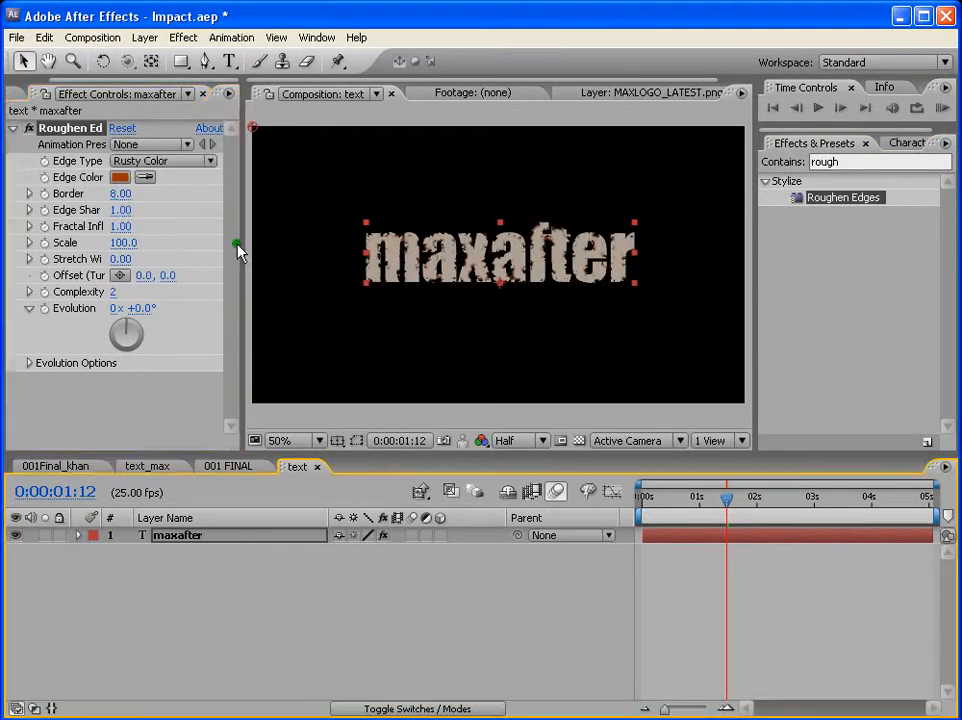
{"action": "left_click", "coordinate": [120, 194]}
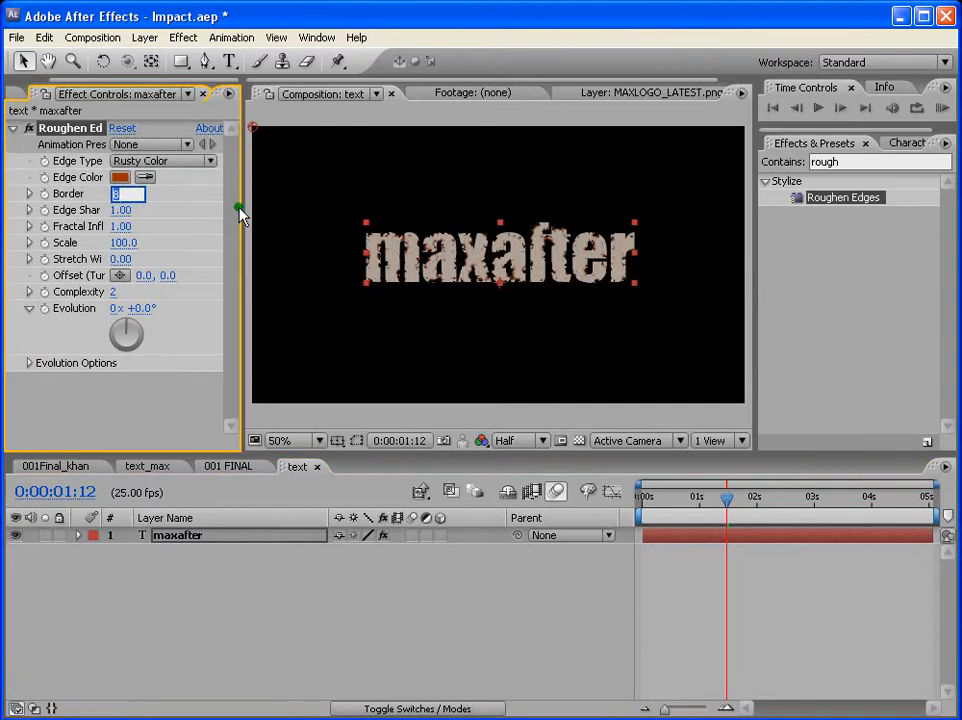
{"action": "type", "text": "5"}
{"action": "key", "text": "Return"}
{"action": "left_click_drag", "start_coordinate": [120, 210], "coordinate": [167, 308]}
Find the Bevel Alpha effect, apply it to the maxafter layer and inspect the bevelled letters at 100%
{"action": "left_click_drag", "start_coordinate": [840, 162], "coordinate": [757, 149]}
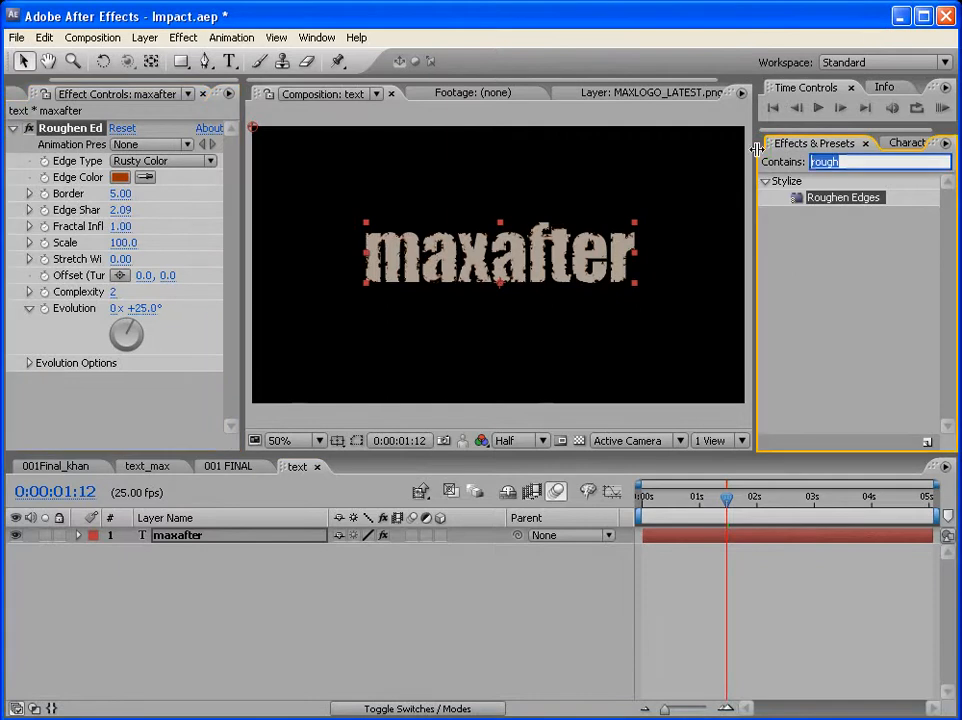
{"action": "type", "text": "bevel"}
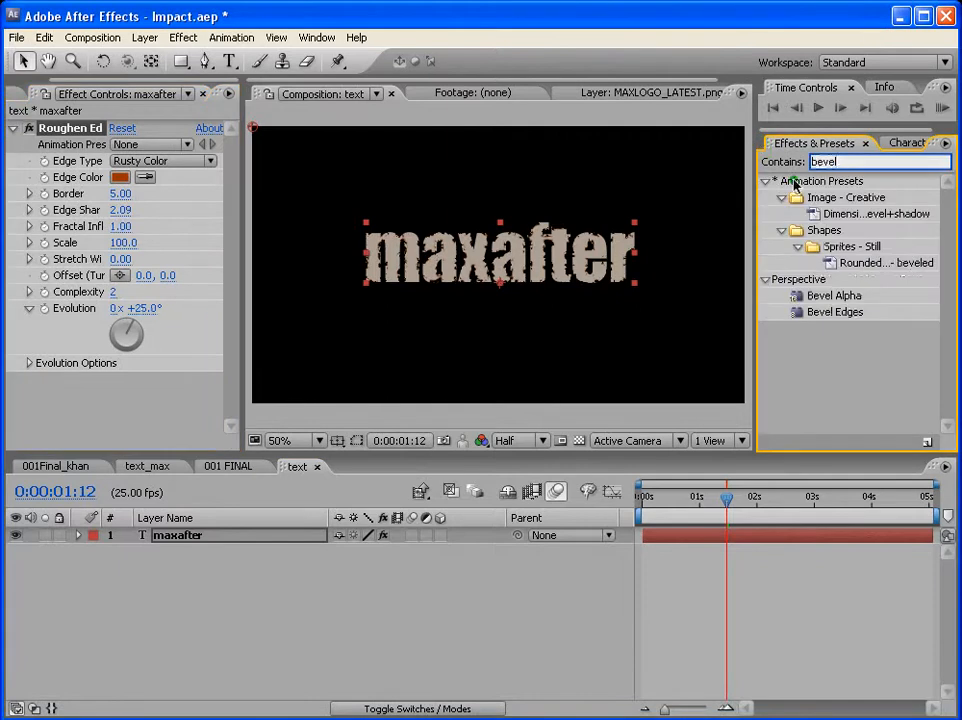
{"action": "left_click_drag", "start_coordinate": [803, 296], "coordinate": [750, 532]}
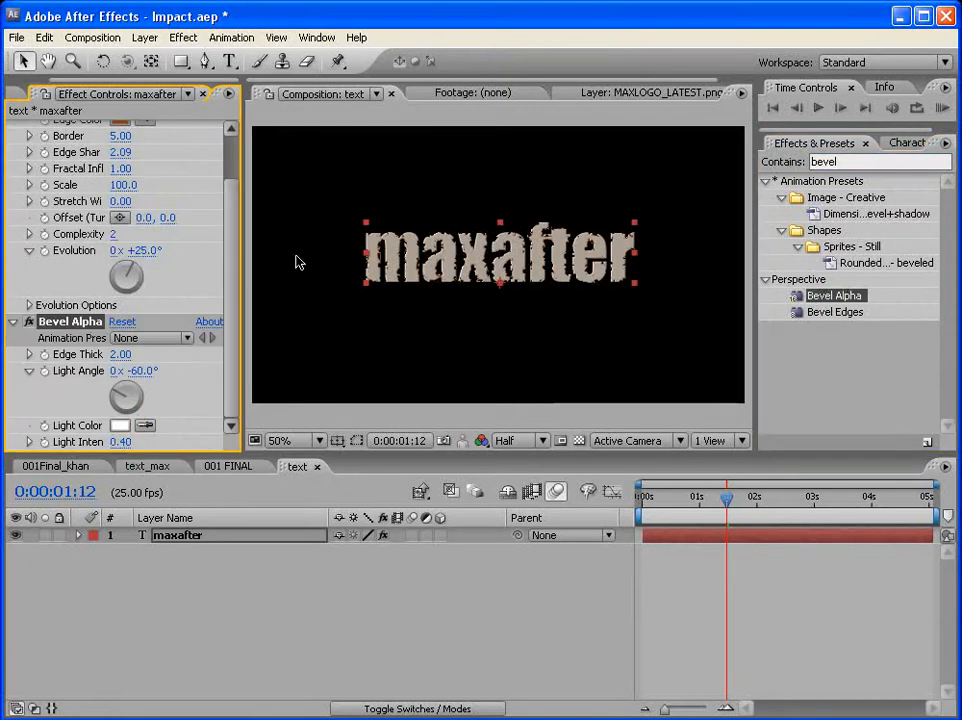
{"action": "scroll", "coordinate": [221, 223], "scroll_direction": "up", "scroll_amount": 3}
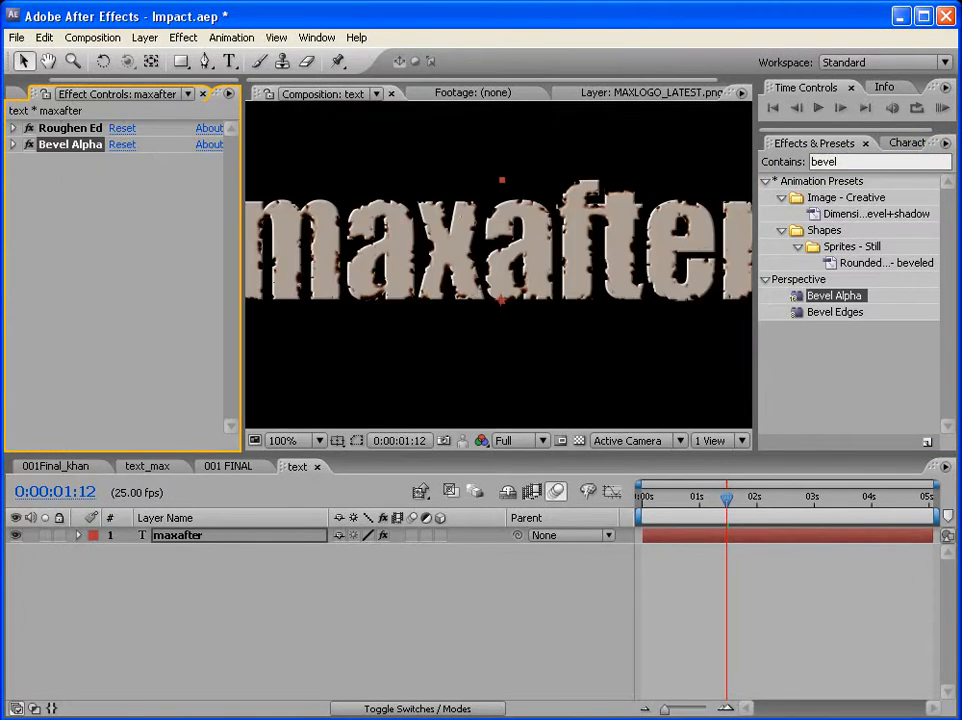
Apply the Ramp effect to the maxafter layer and place it above Roughen Edges in the effect order
{"action": "left_click", "coordinate": [848, 160]}
{"action": "type", "text": "ramp"}
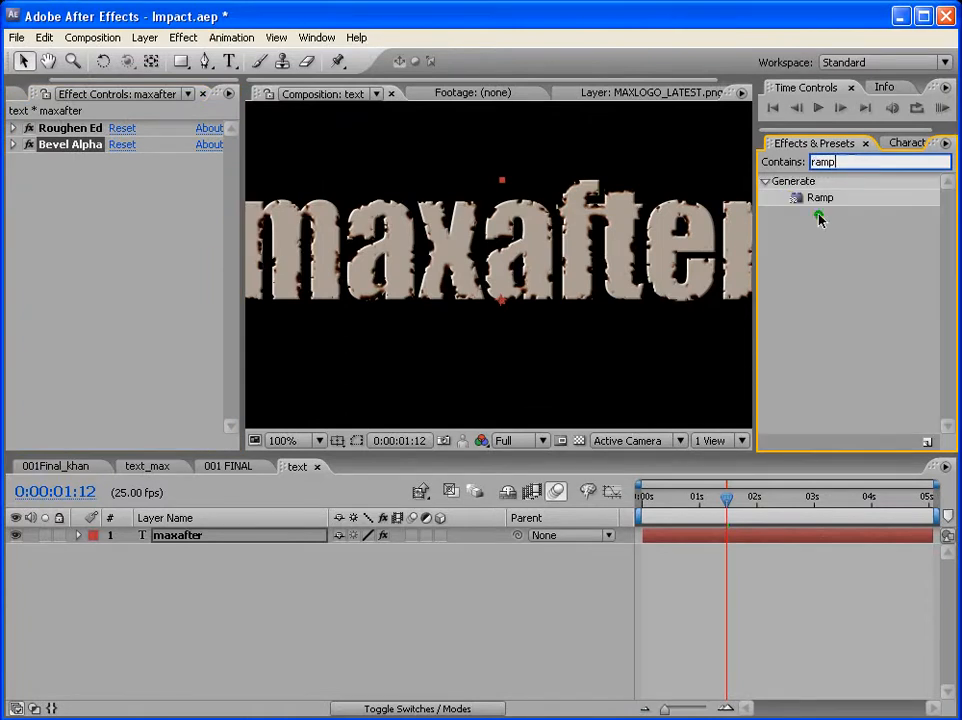
{"action": "left_click_drag", "start_coordinate": [818, 220], "coordinate": [105, 226]}
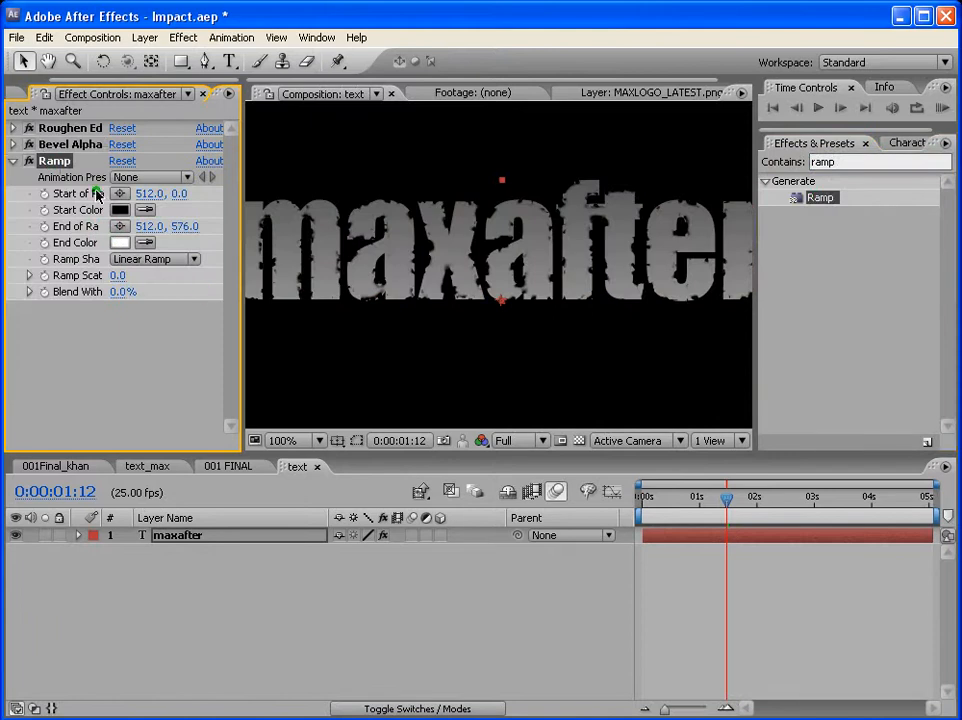
{"action": "left_click_drag", "start_coordinate": [55, 161], "coordinate": [45, 104]}
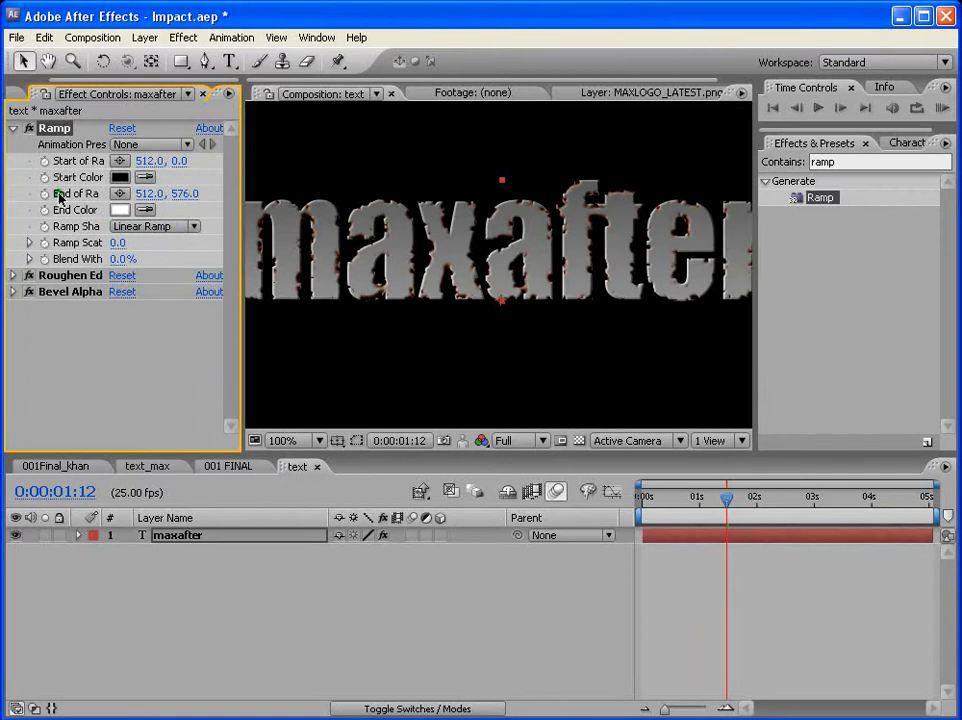
Set the Ramp's start colour to grey-green 729C8F and its end colour to black 000000
{"action": "left_click", "coordinate": [120, 178]}
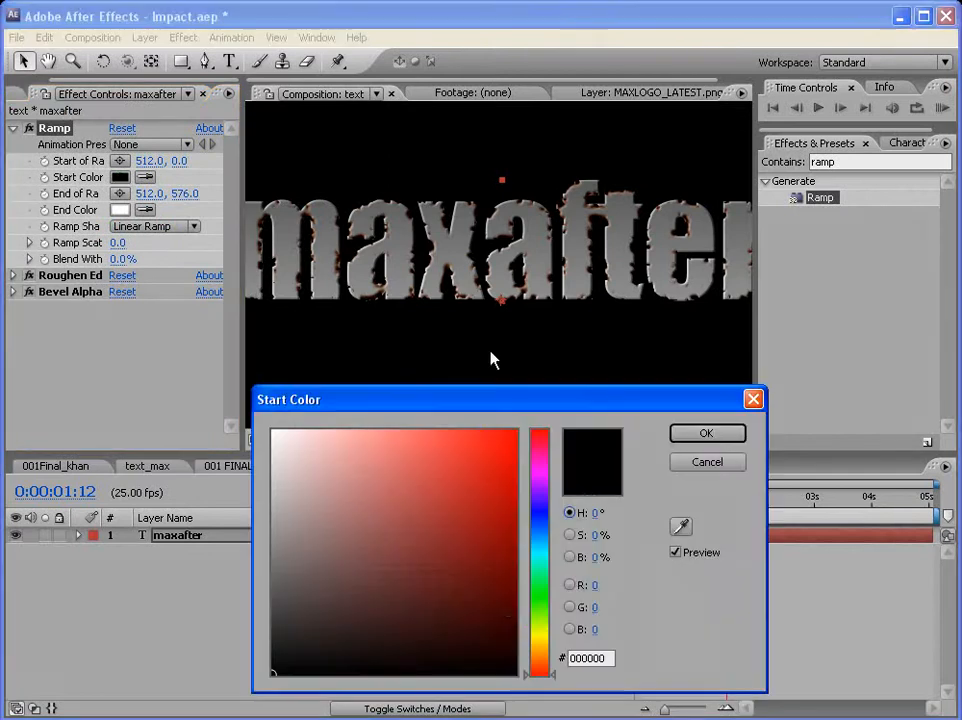
{"action": "left_click_drag", "start_coordinate": [543, 540], "coordinate": [543, 568]}
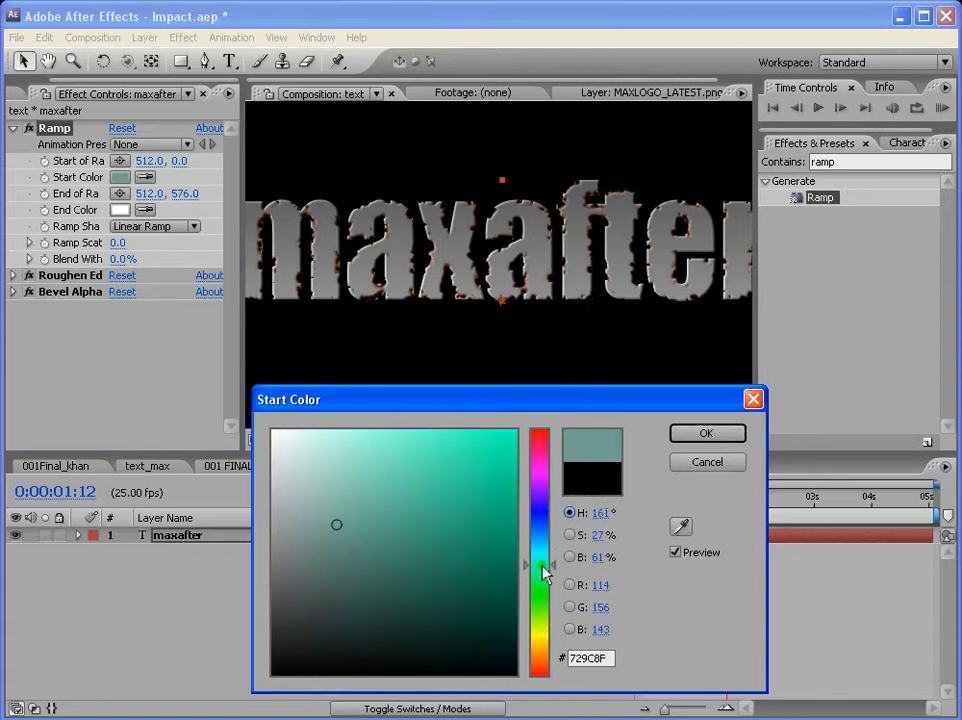
{"action": "left_click", "coordinate": [719, 430]}
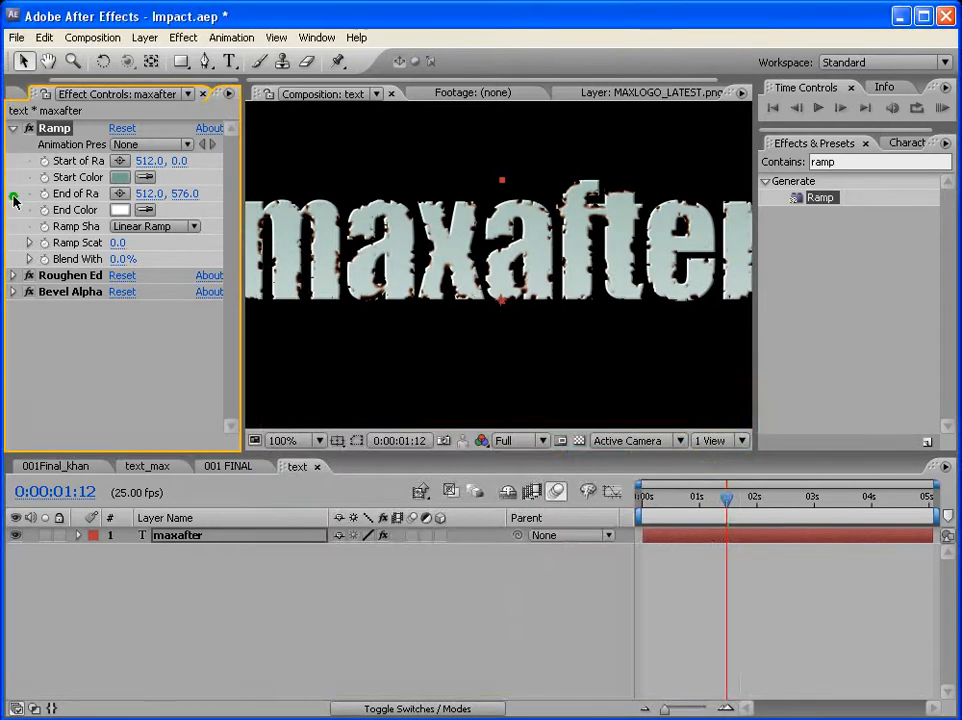
{"action": "left_click", "coordinate": [120, 210]}
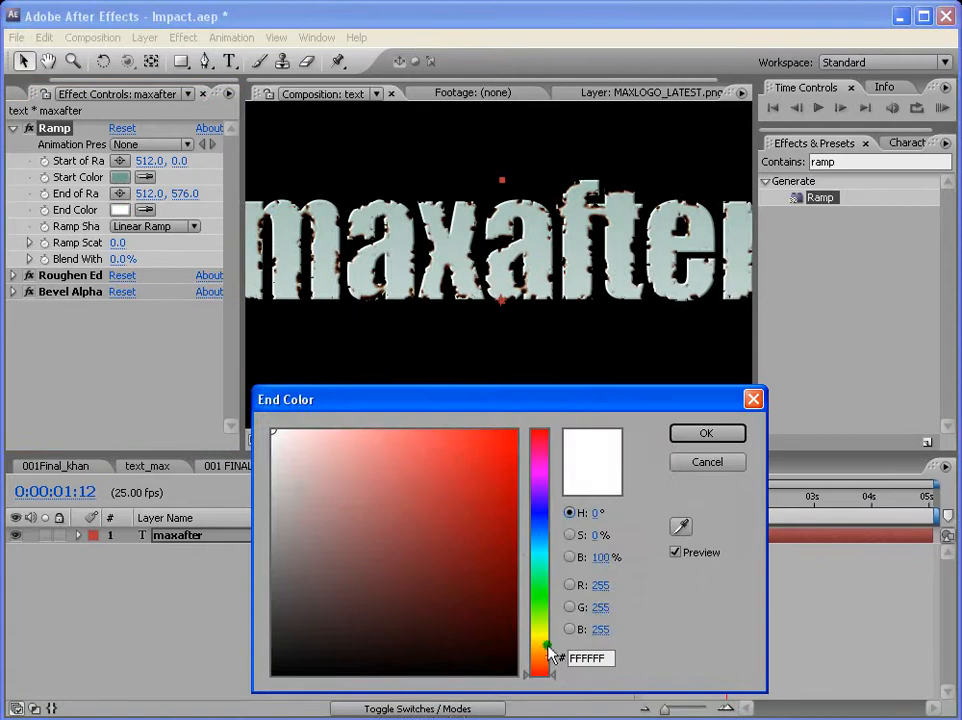
{"action": "left_click_drag", "start_coordinate": [305, 600], "coordinate": [275, 674]}
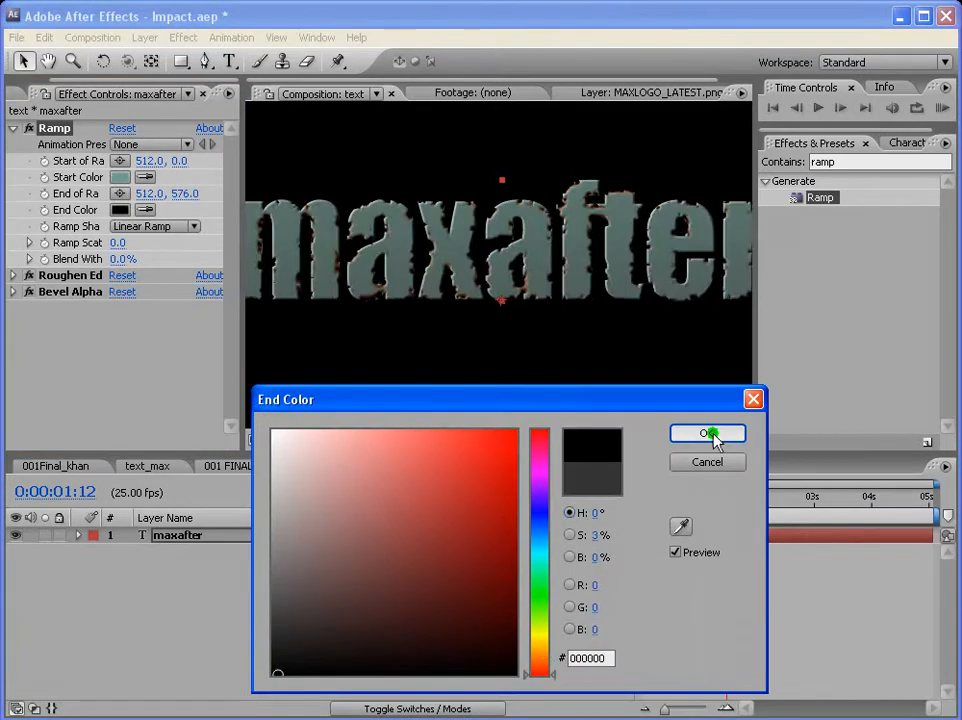
{"action": "left_click", "coordinate": [711, 434]}
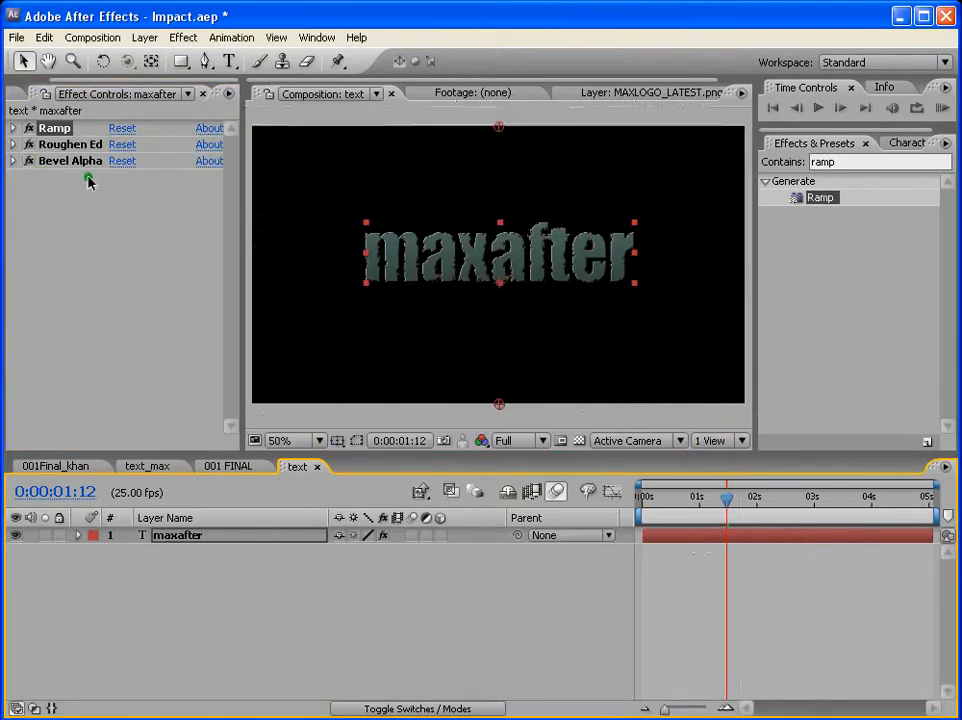
Set the Bevel Alpha Edge Thickness to 4 and check the lettering at 100% magnification
{"action": "left_click", "coordinate": [13, 161]}
{"action": "left_click", "coordinate": [120, 193]}
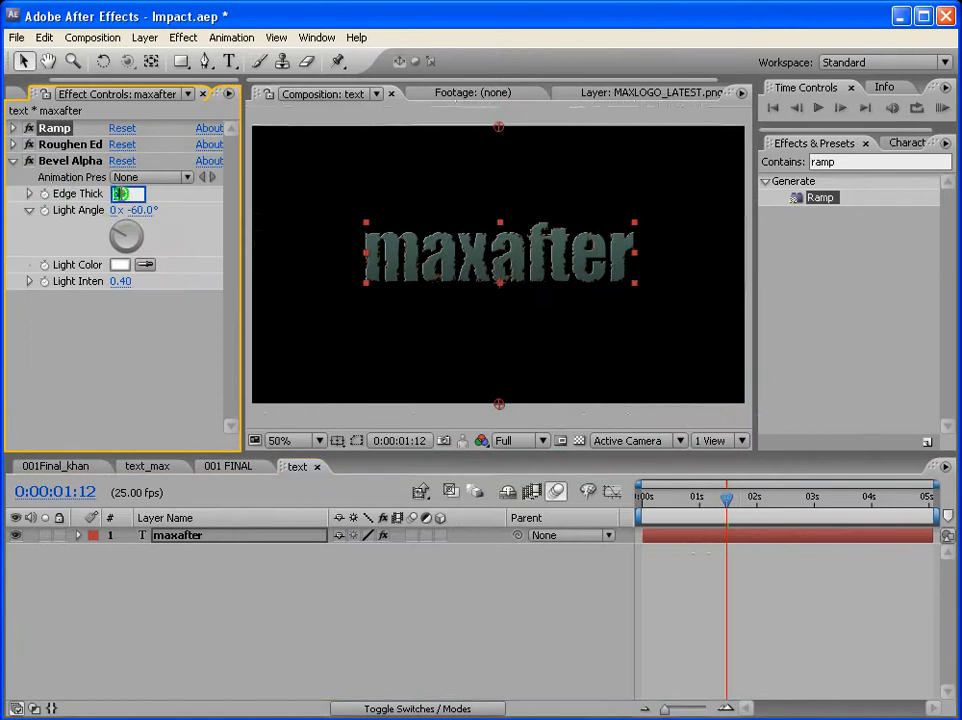
{"action": "type", "text": "4"}
{"action": "key", "text": "Return"}
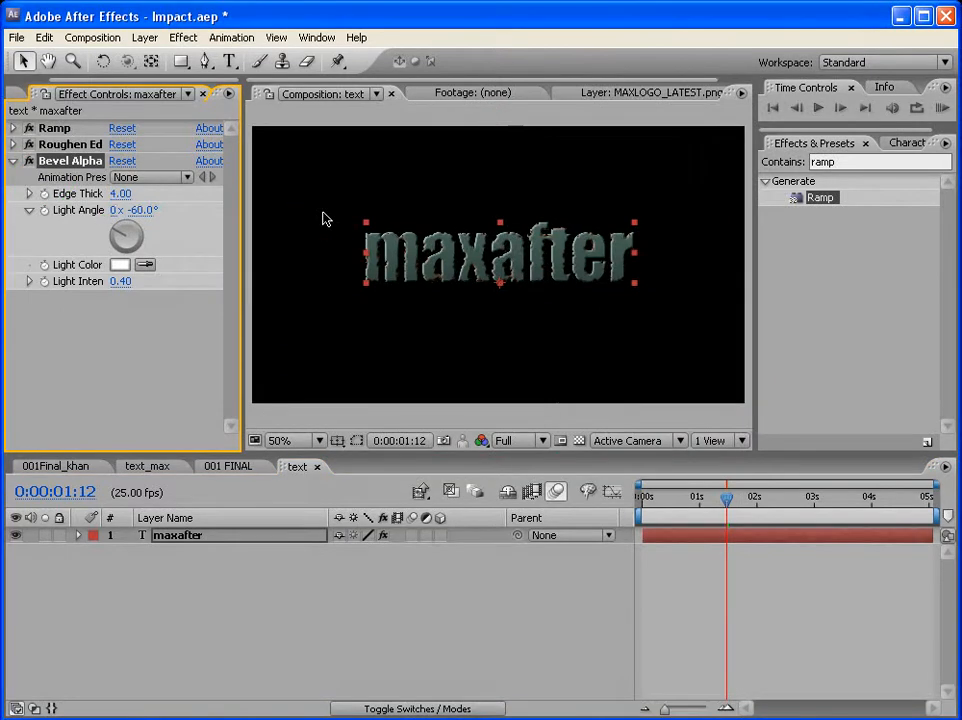
{"action": "key", "text": "period"}
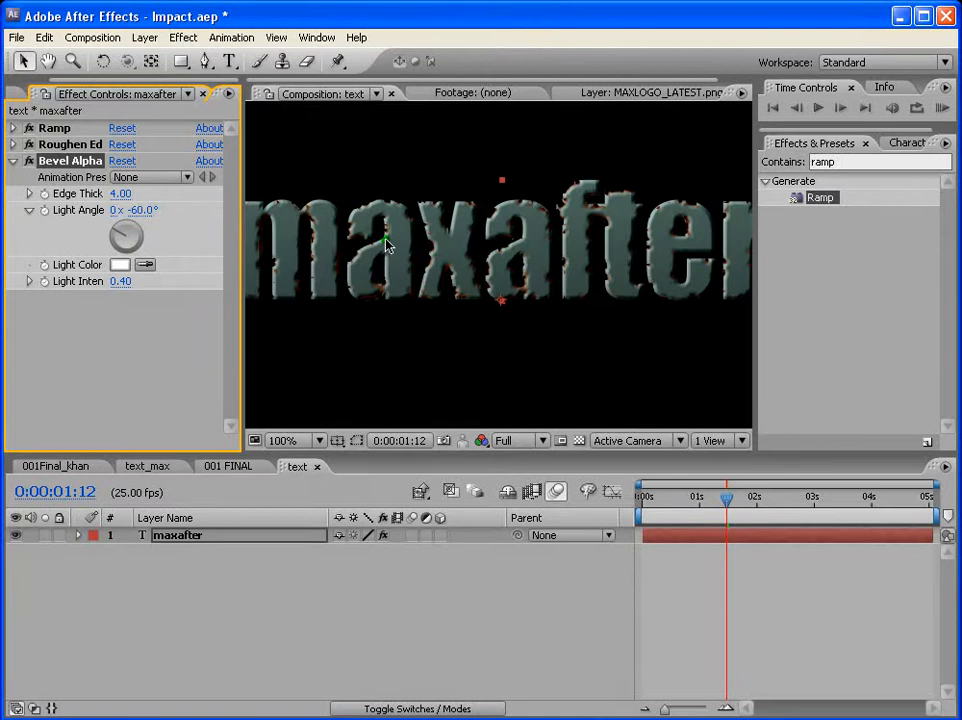
{"action": "key", "text": "comma"}
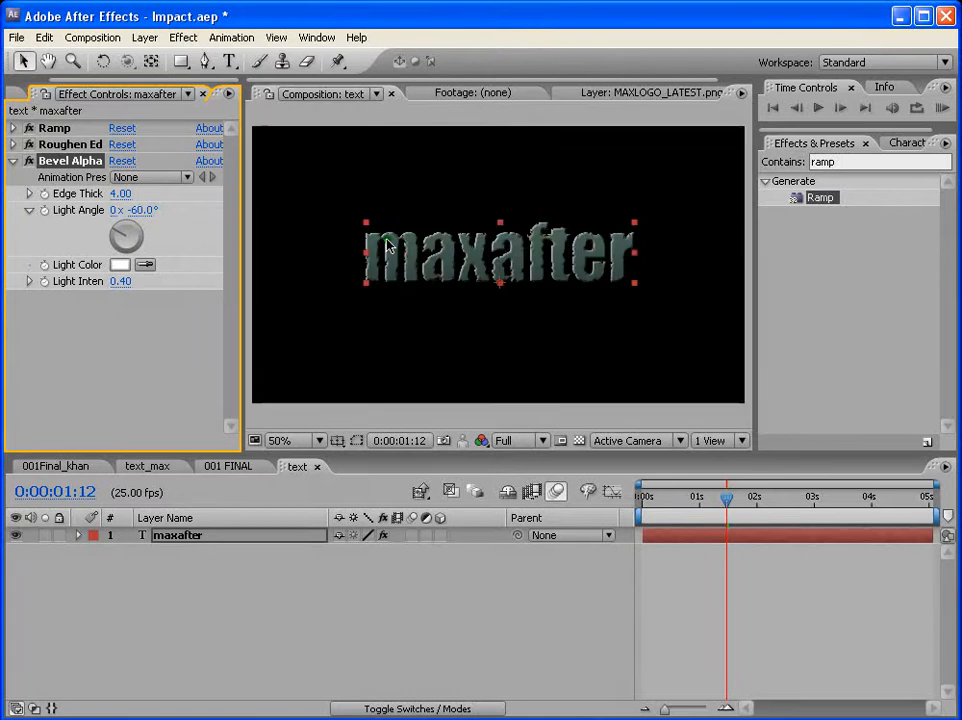
{"action": "left_click", "coordinate": [687, 539]}
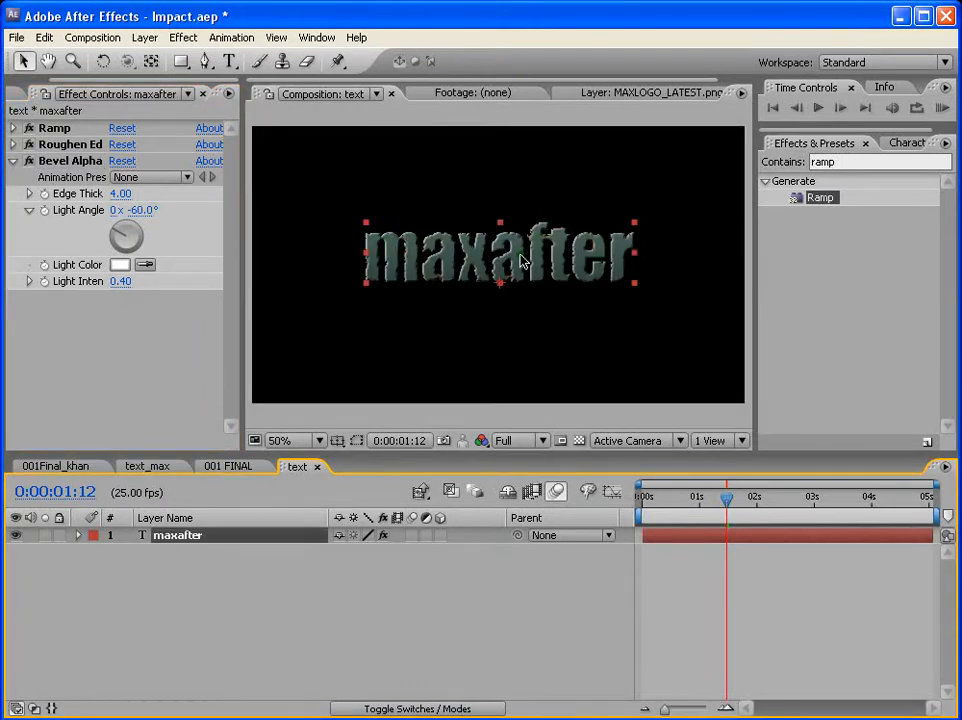
Duplicate the maxafter text layer and move the copy straight down so it sits directly beneath the original word
{"action": "left_click_drag", "start_coordinate": [243, 245], "coordinate": [208, 245]}
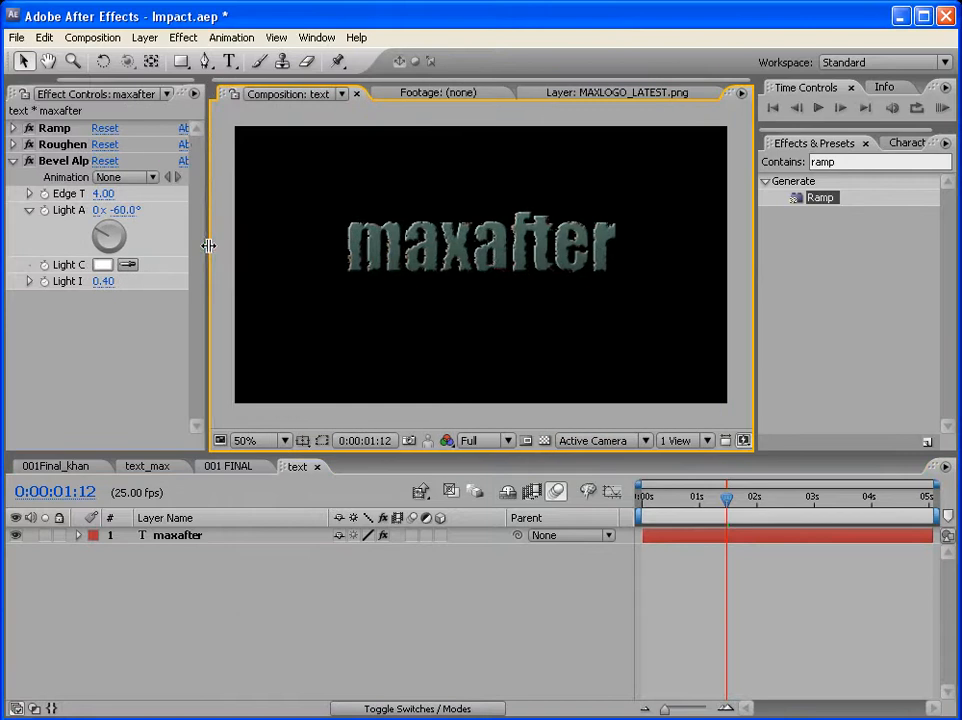
{"action": "left_click", "coordinate": [457, 260]}
{"action": "key", "text": "ctrl+d"}
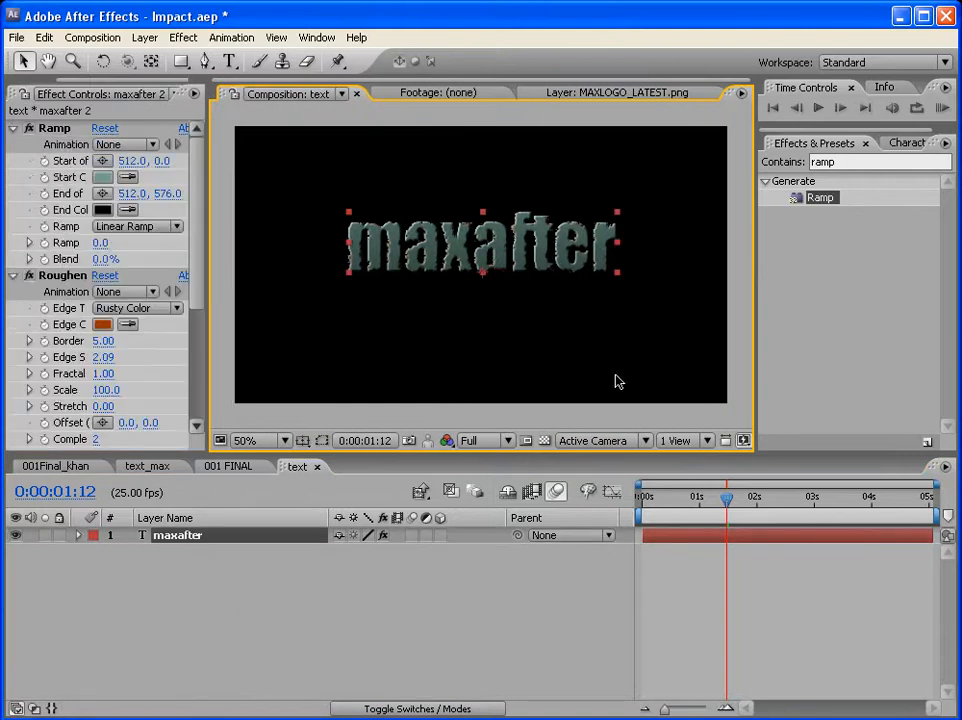
{"action": "left_click_drag", "start_coordinate": [532, 249], "coordinate": [532, 309]}
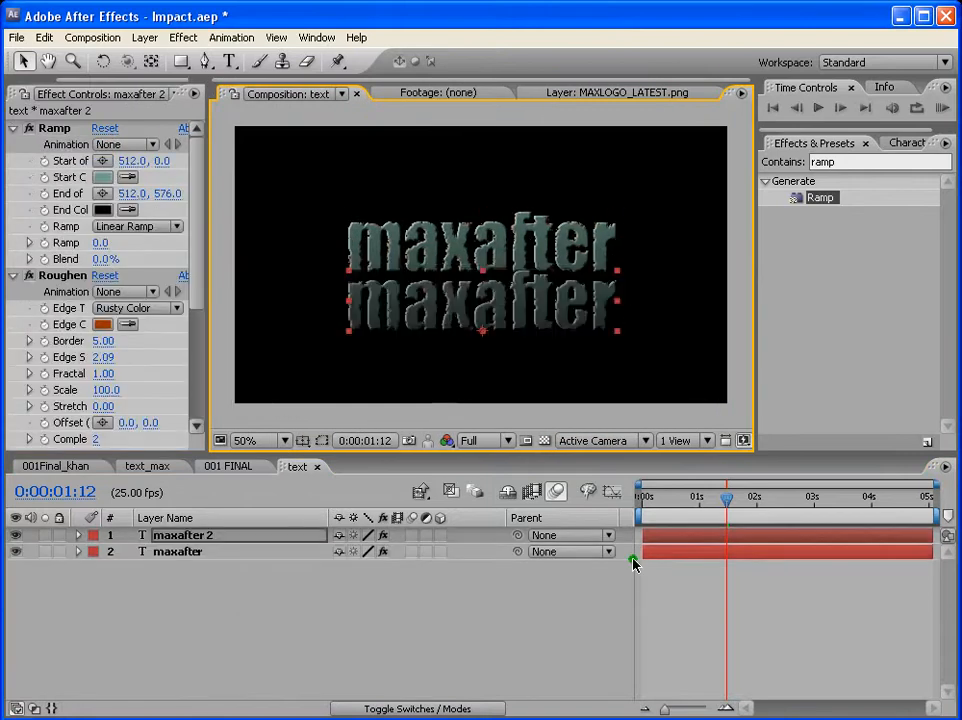
Replace the duplicated layer's text with "football CUP"
{"action": "key", "text": "ctrl+t"}
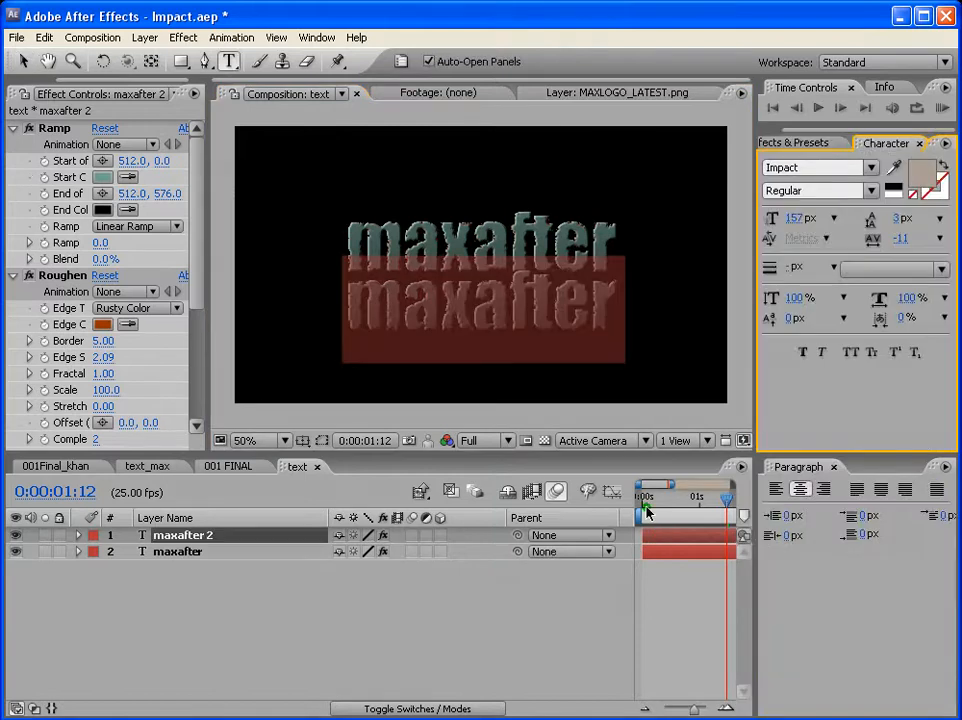
{"action": "type", "text": "foo"}
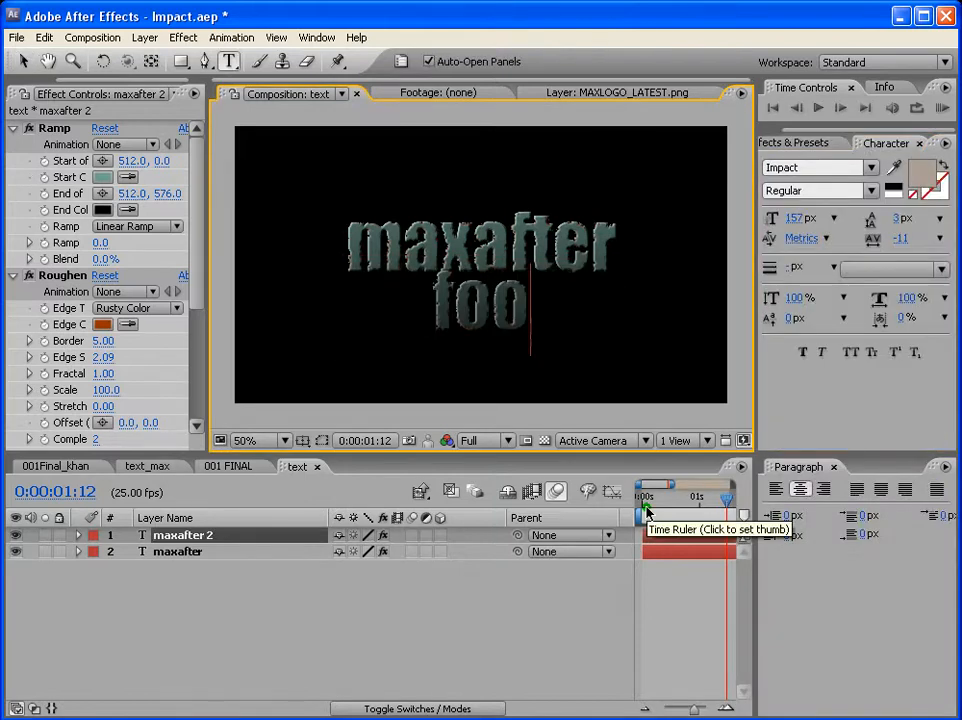
{"action": "type", "text": "tbll"}
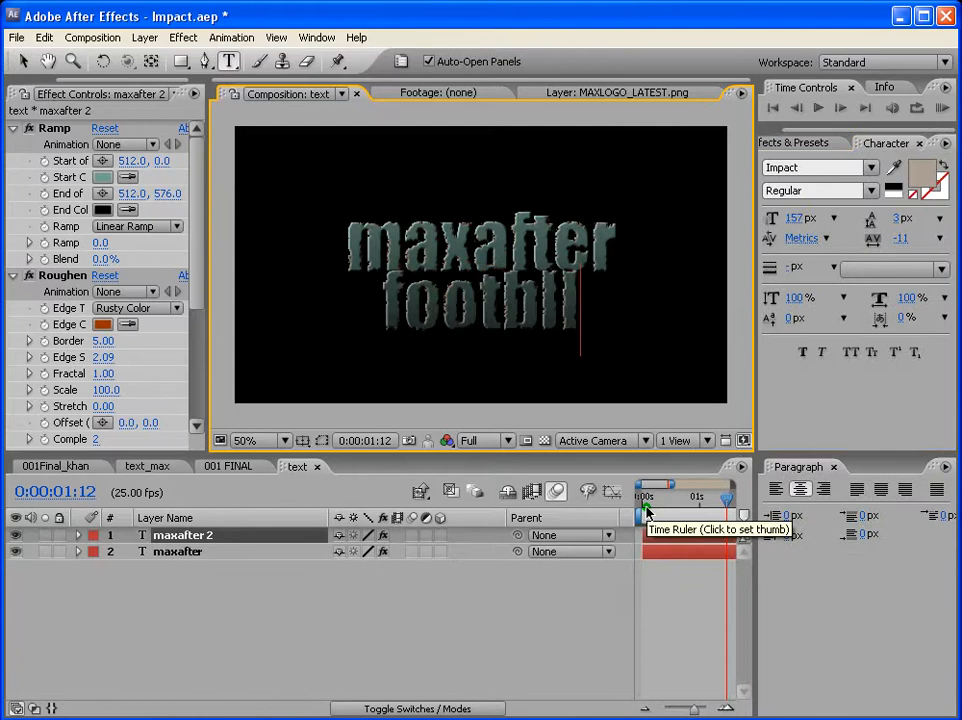
{"action": "key", "text": "BackSpace"}
{"action": "key", "text": "BackSpace"}
{"action": "type", "text": "all CUP"}
{"action": "left_click", "coordinate": [24, 62]}
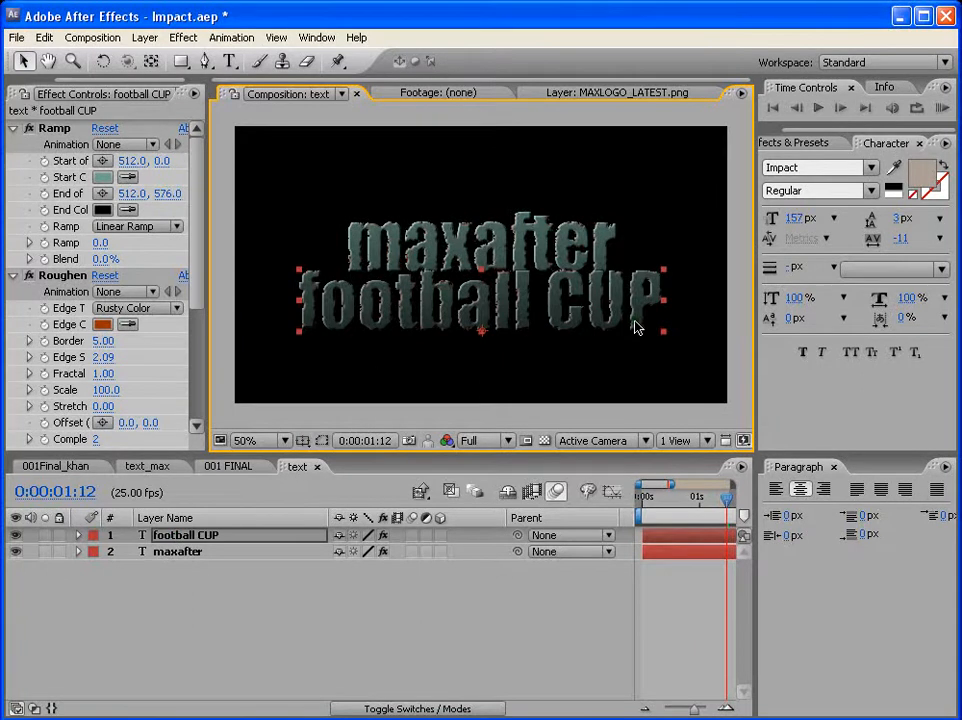
Reduce the word "football" to 127 px and align the football CUP line with the left edge of maxafter
{"action": "double_click", "coordinate": [680, 540]}
{"action": "left_click_drag", "start_coordinate": [528, 302], "coordinate": [296, 295]}
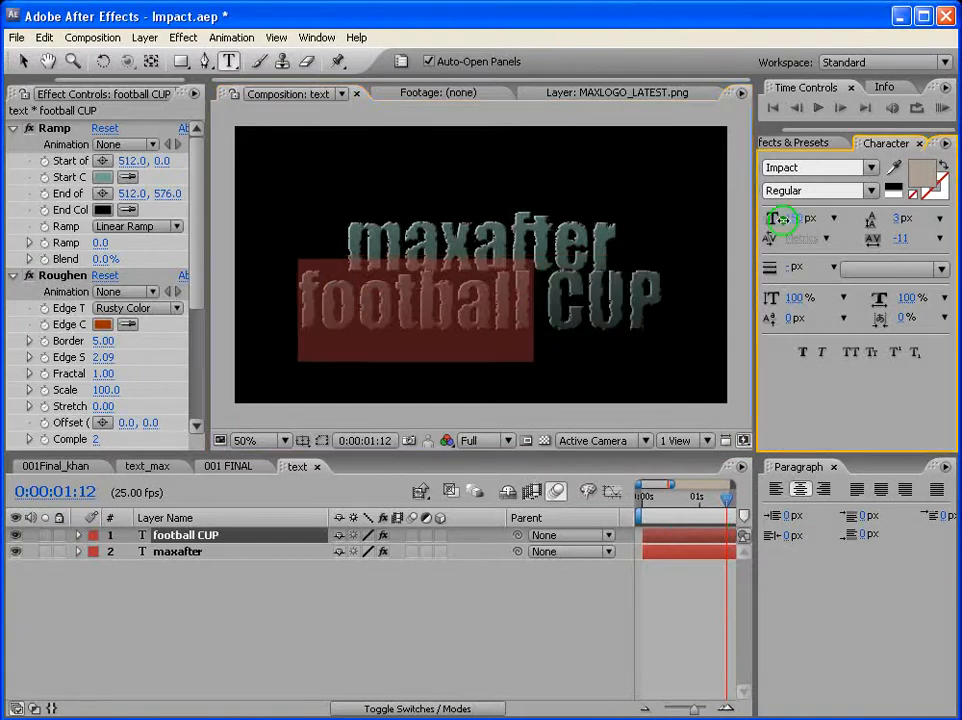
{"action": "left_click_drag", "start_coordinate": [784, 217], "coordinate": [778, 228]}
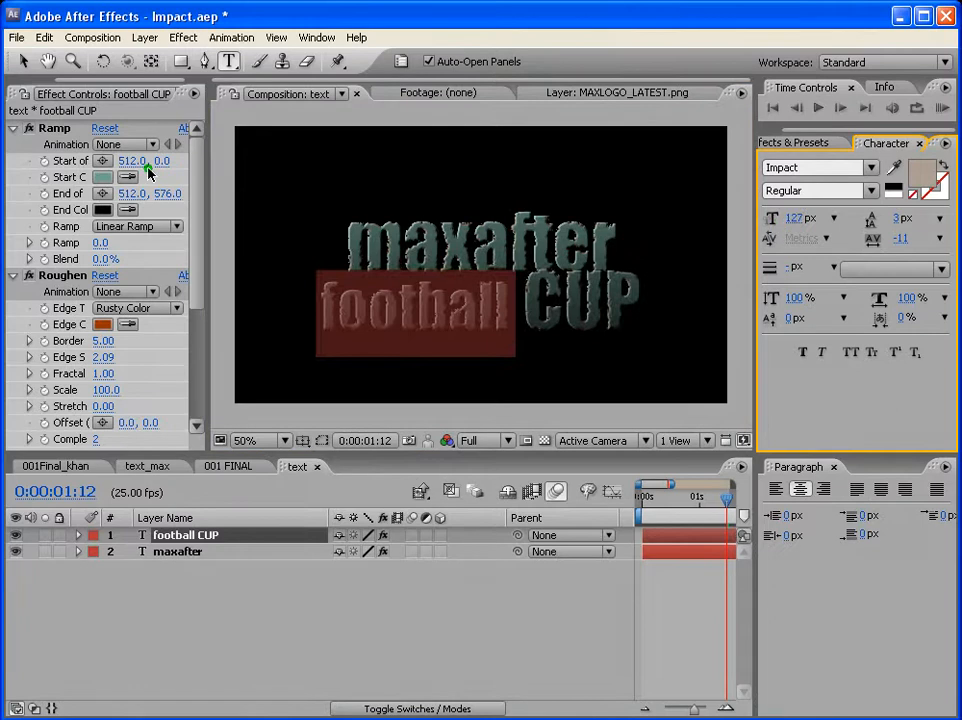
{"action": "left_click", "coordinate": [24, 61]}
{"action": "left_click_drag", "start_coordinate": [417, 324], "coordinate": [441, 314]}
Reduce the maxafter text to 110 px and place it just above "football", aligned with that word's left edge
{"action": "left_click", "coordinate": [501, 231]}
{"action": "left_click_drag", "start_coordinate": [800, 219], "coordinate": [780, 222]}
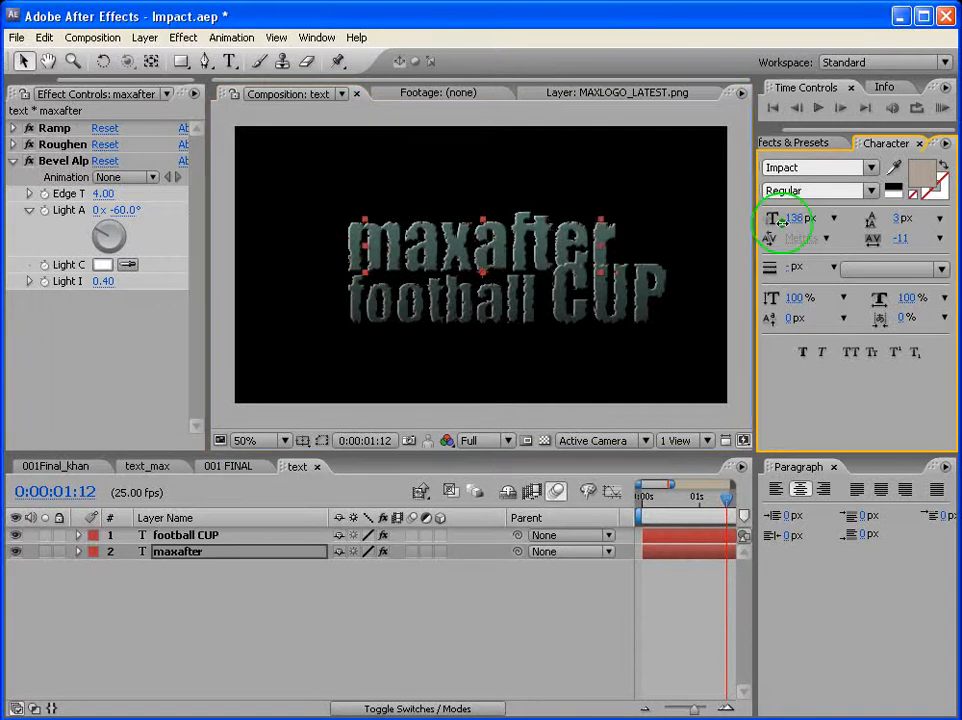
{"action": "left_click_drag", "start_coordinate": [553, 249], "coordinate": [537, 250]}
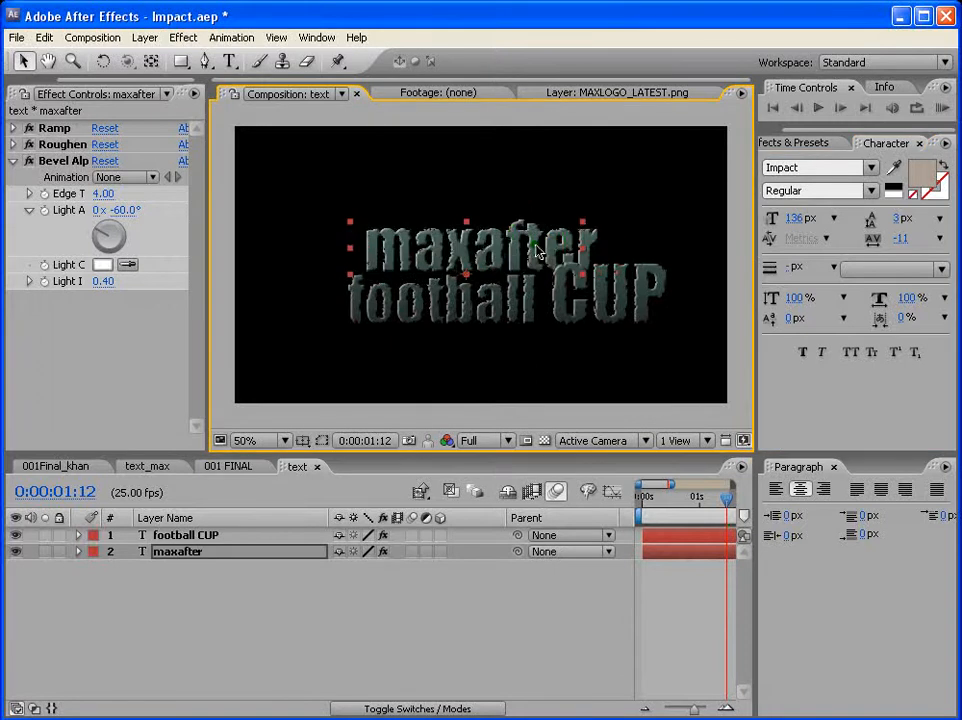
{"action": "left_click_drag", "start_coordinate": [791, 218], "coordinate": [765, 219]}
{"action": "left_click_drag", "start_coordinate": [515, 258], "coordinate": [501, 257]}
Remove the space between "football" and "CUP", and nudge maxafter to line up with the tightened line
{"action": "left_click", "coordinate": [695, 536]}
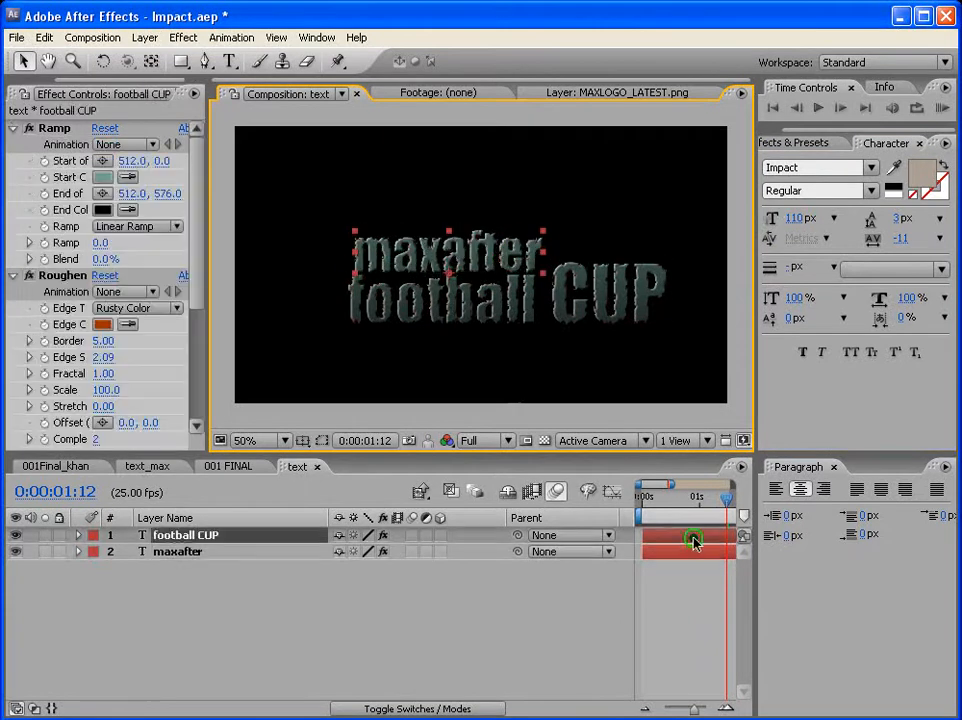
{"action": "left_click", "coordinate": [229, 61]}
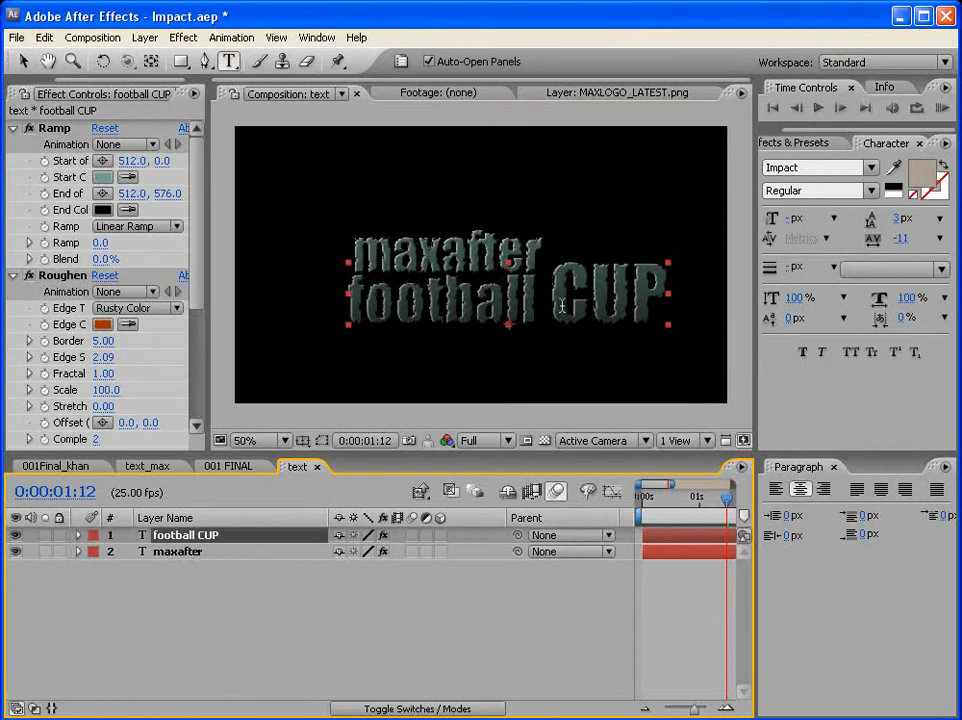
{"action": "left_click", "coordinate": [555, 309]}
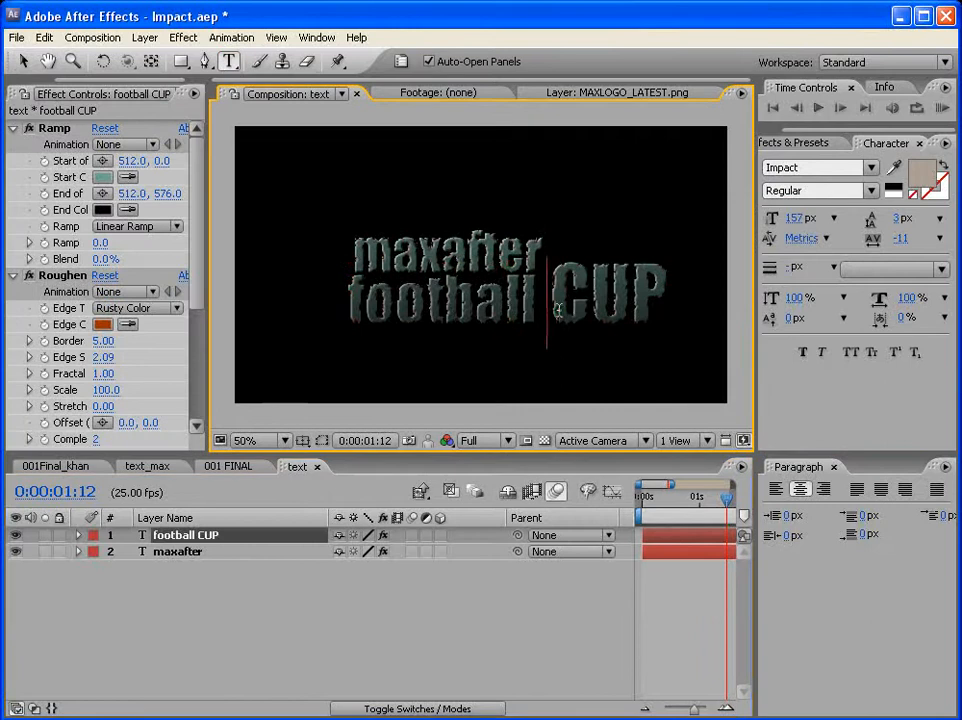
{"action": "key", "text": "BackSpace"}
{"action": "left_click", "coordinate": [22, 61]}
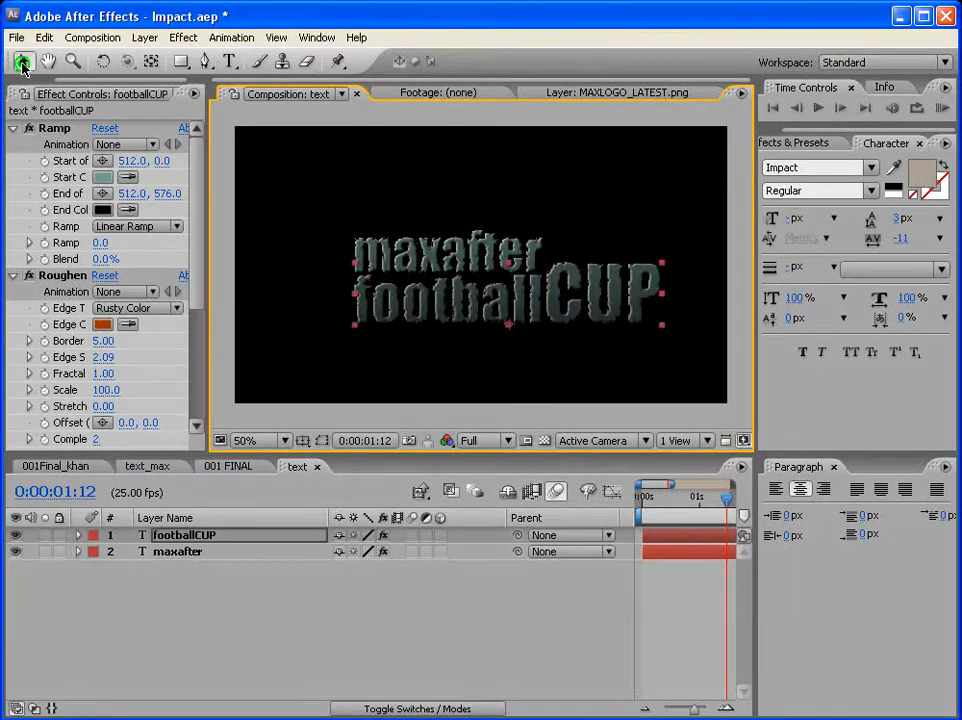
{"action": "left_click", "coordinate": [475, 262]}
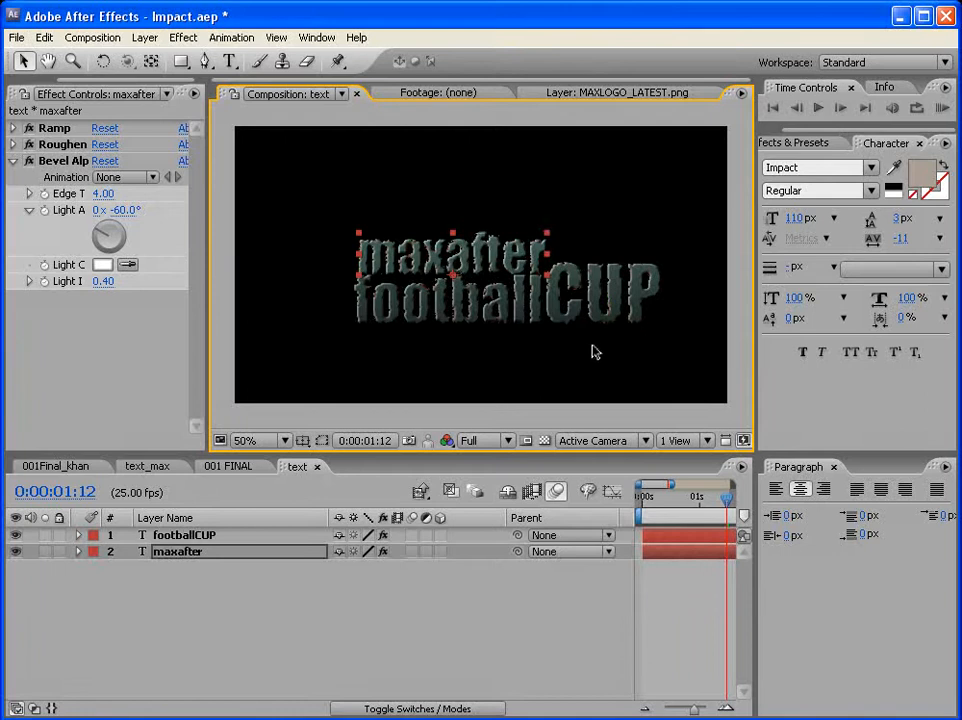
Show the Title/Action Safe guides and move both text layers together towards the centre of the frame
{"action": "left_click", "coordinate": [302, 440]}
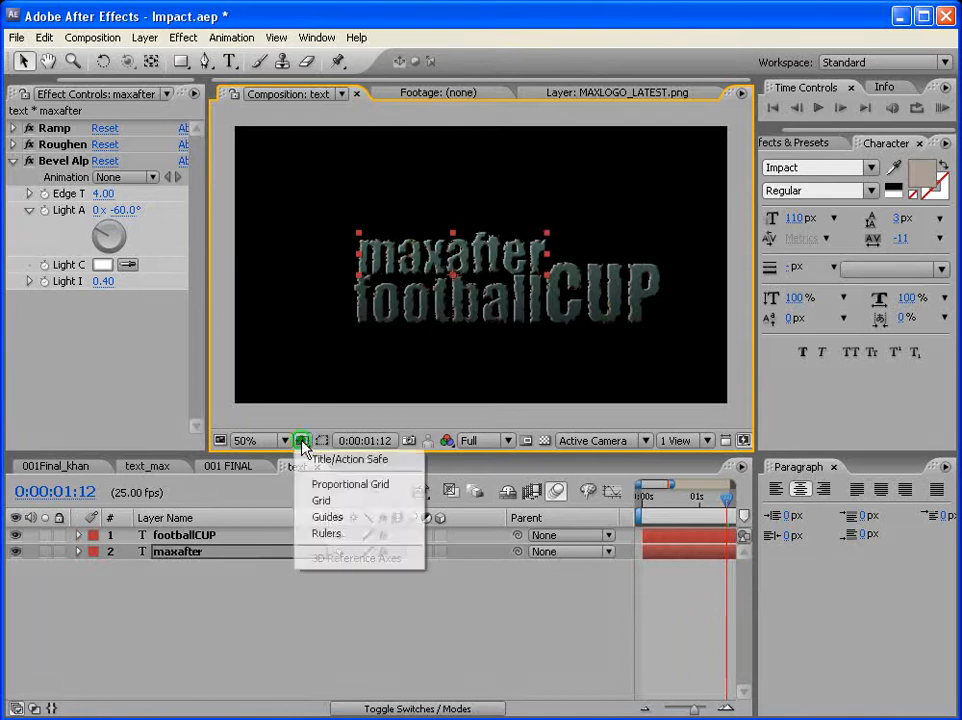
{"action": "left_click", "coordinate": [315, 462]}
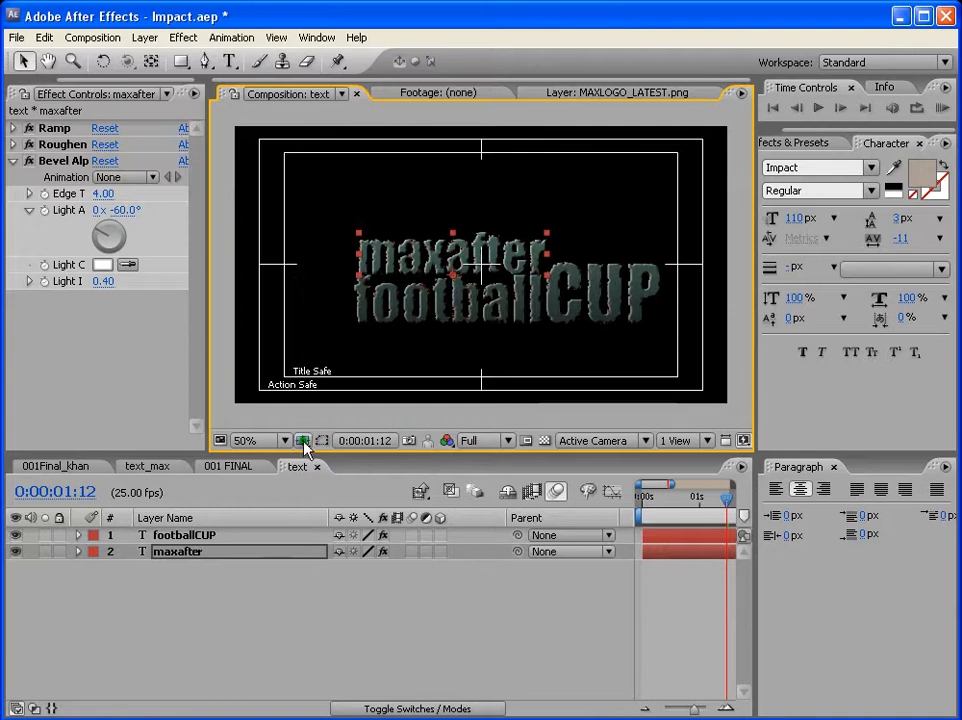
{"action": "left_click", "coordinate": [666, 536], "text": "shift"}
{"action": "left_click_drag", "start_coordinate": [546, 293], "coordinate": [527, 268]}
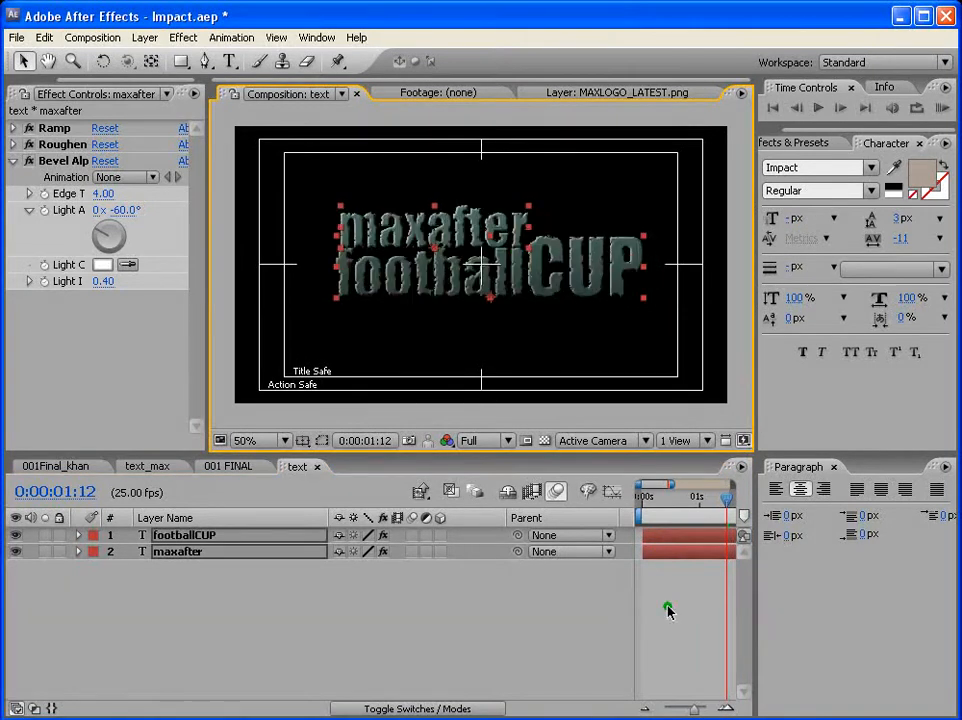
Duplicate the footballCUP layer, change the copy's text to "2008" and position it directly beneath "CUP"
{"action": "left_click", "coordinate": [668, 540]}
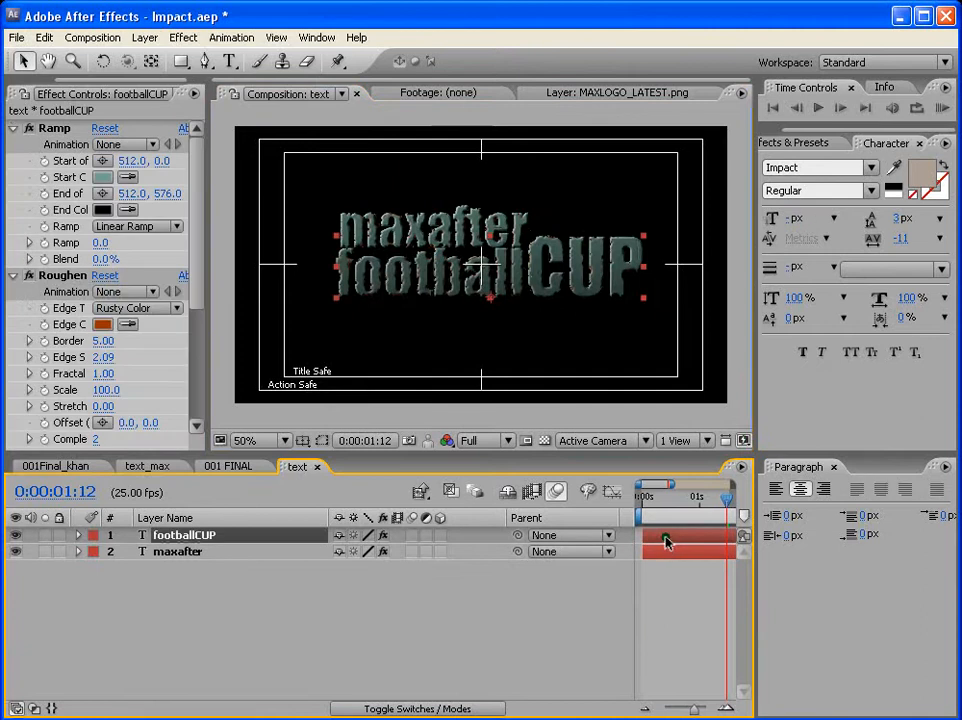
{"action": "key", "text": "ctrl+d"}
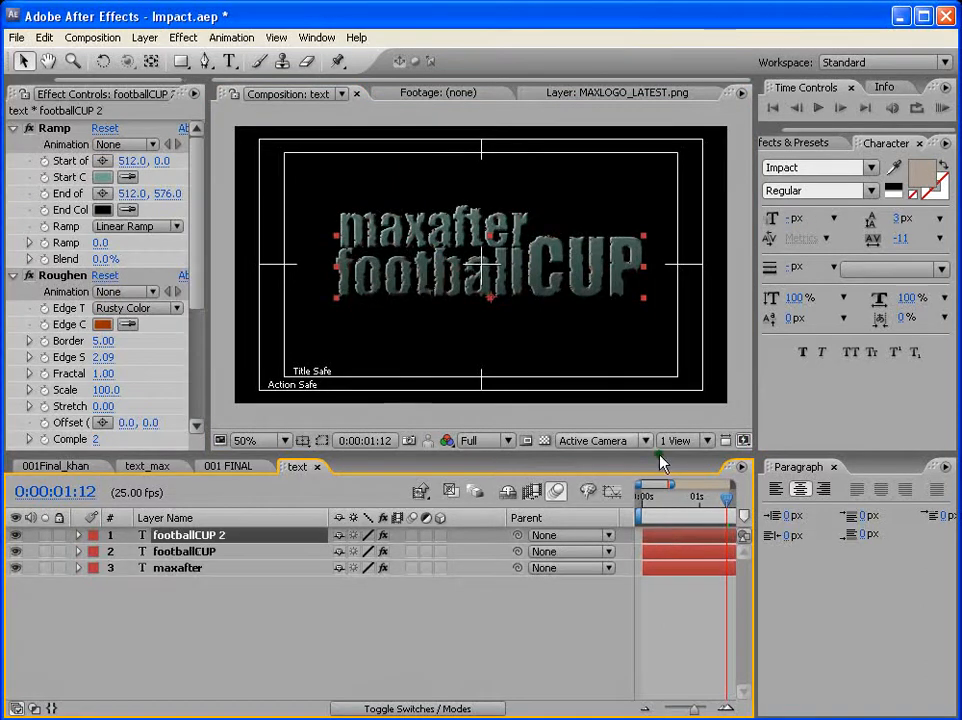
{"action": "left_click_drag", "start_coordinate": [499, 268], "coordinate": [503, 315]}
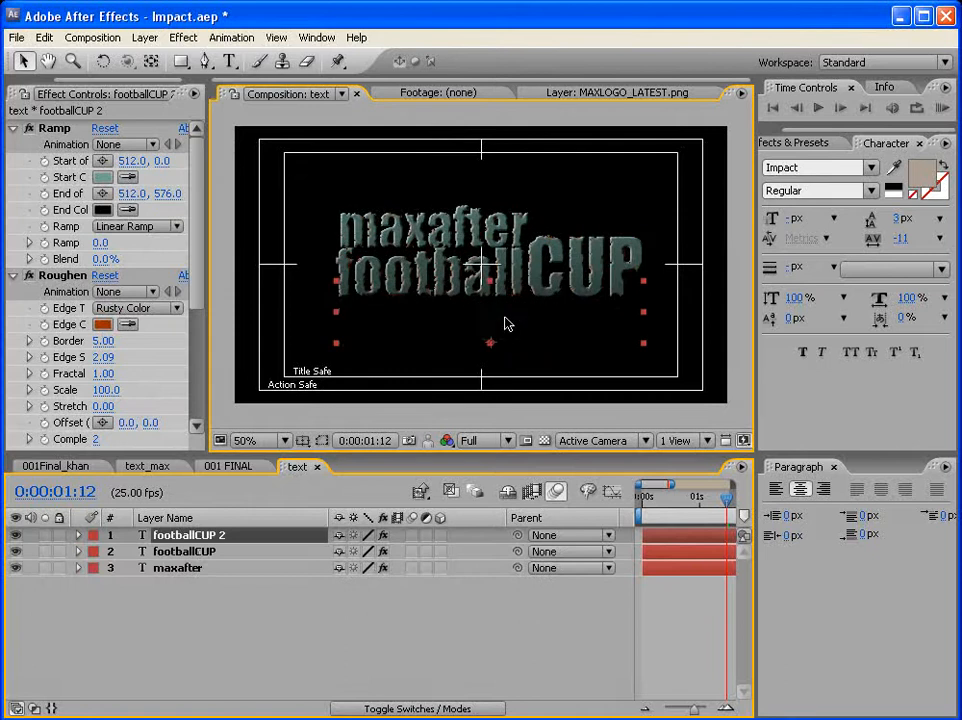
{"action": "double_click", "coordinate": [678, 536]}
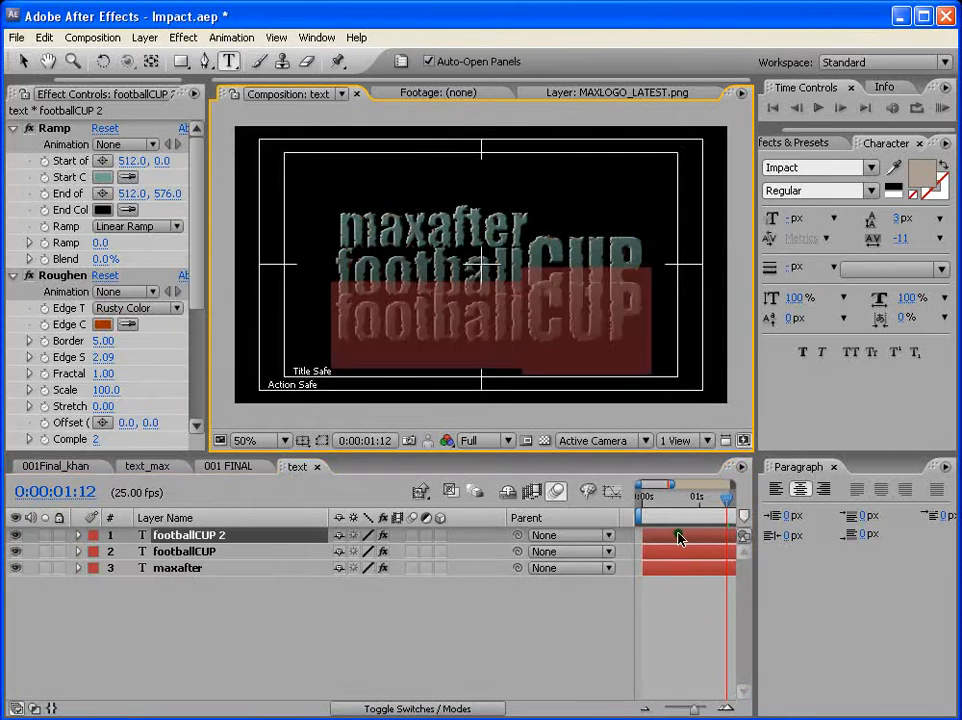
{"action": "type", "text": "2008"}
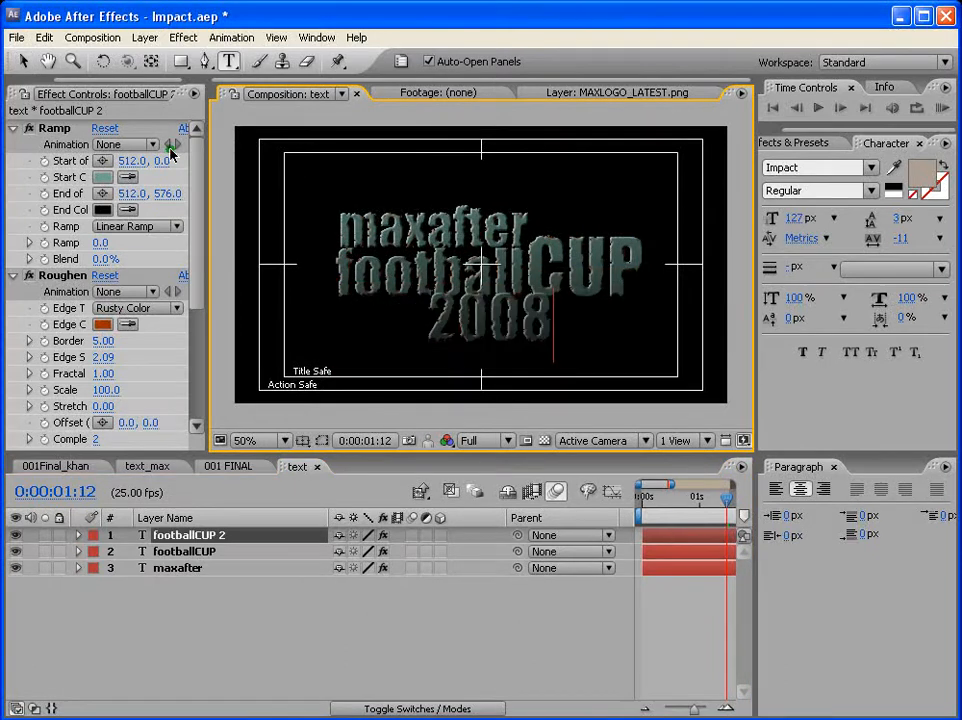
{"action": "left_click", "coordinate": [22, 60]}
{"action": "left_click_drag", "start_coordinate": [500, 322], "coordinate": [588, 335]}
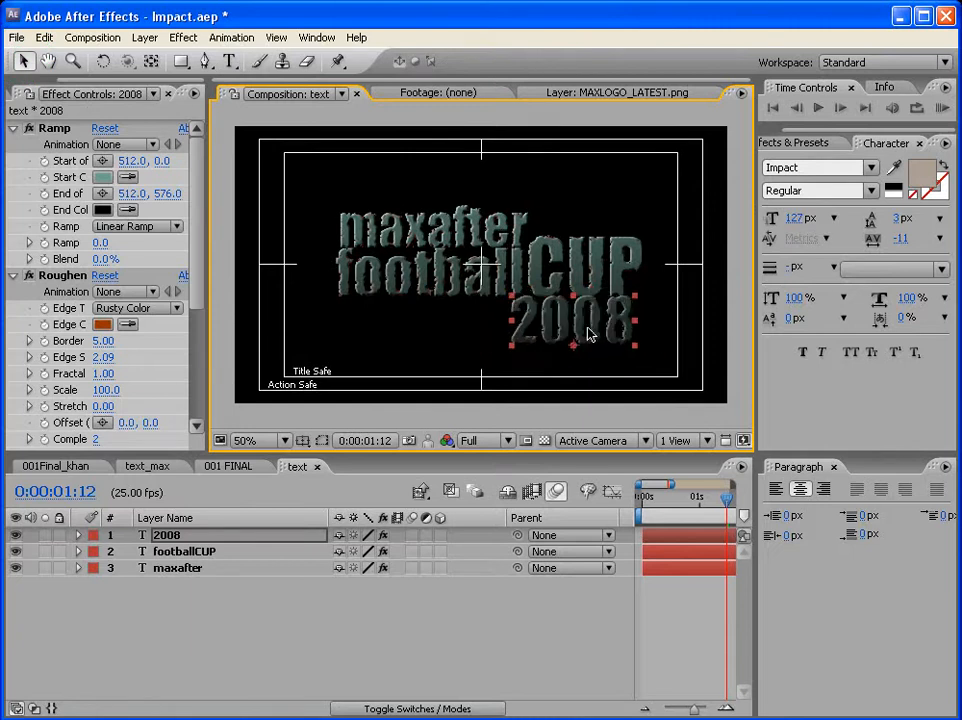
{"action": "left_click", "coordinate": [698, 614]}
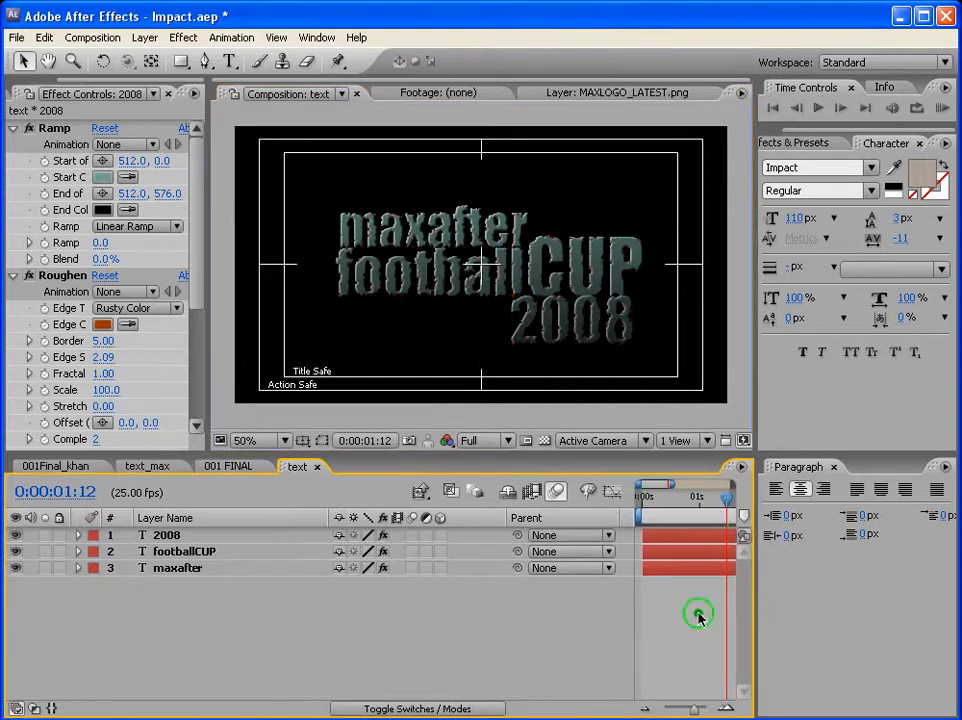
Select all three text layers and shift them together slightly up and left to centre the title in the frame
{"action": "left_click", "coordinate": [668, 568]}
{"action": "left_click", "coordinate": [678, 535], "text": "shift"}
{"action": "left_click_drag", "start_coordinate": [561, 335], "coordinate": [551, 331]}
{"action": "left_click", "coordinate": [713, 620]}
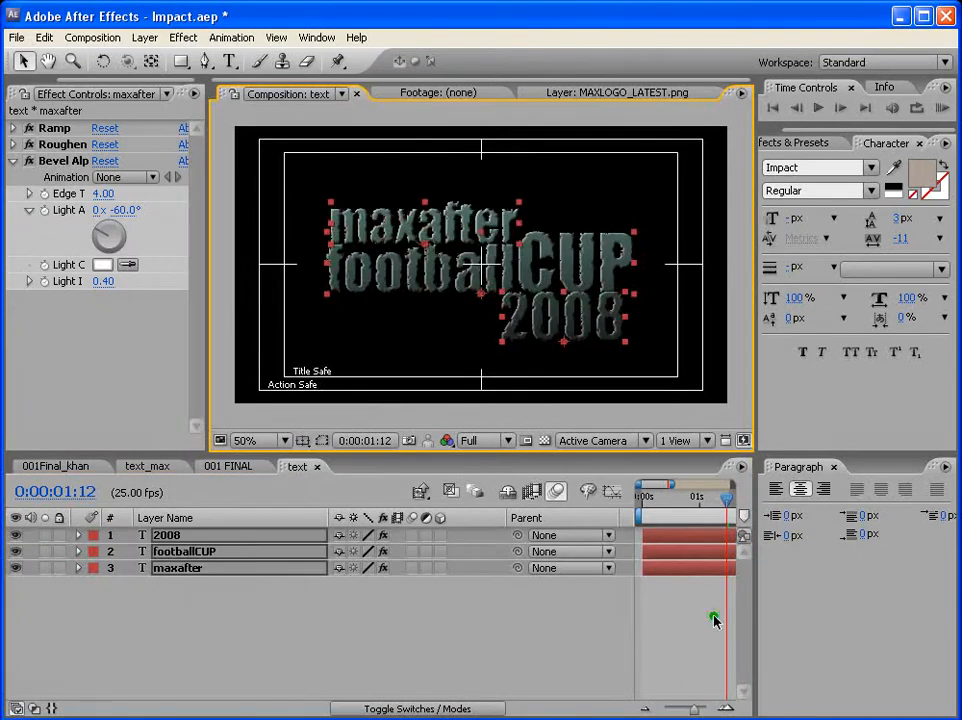
{"action": "left_click", "coordinate": [216, 495]}
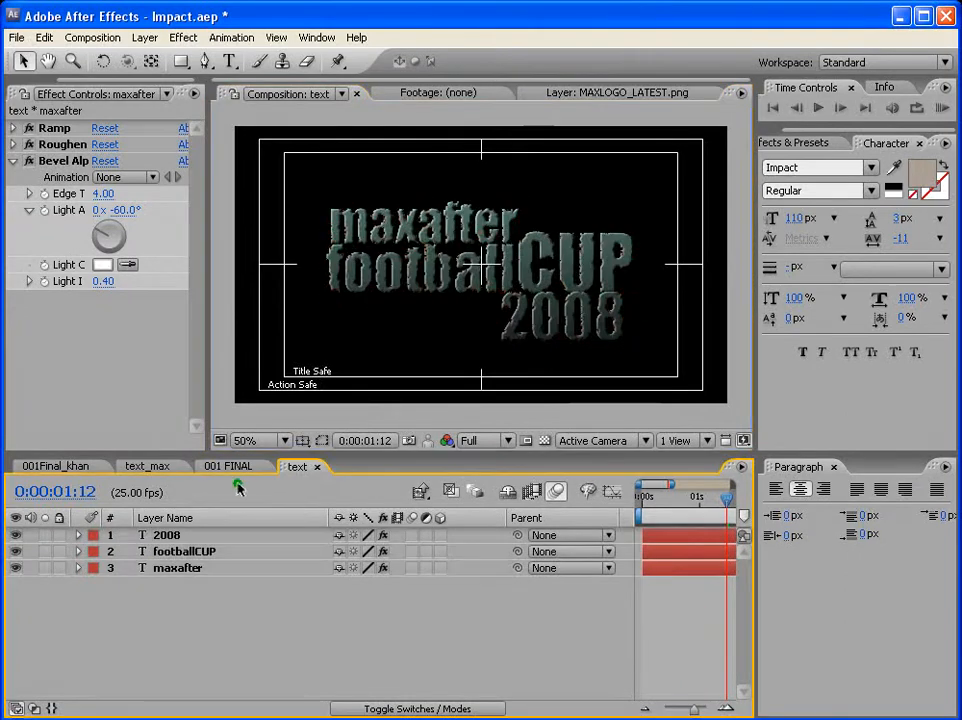
In the 001 FINAL composition, move the text layer between BG_cracked.jpg 2 and BG_cracked.jpg in the layer stack
{"action": "left_click", "coordinate": [240, 469]}
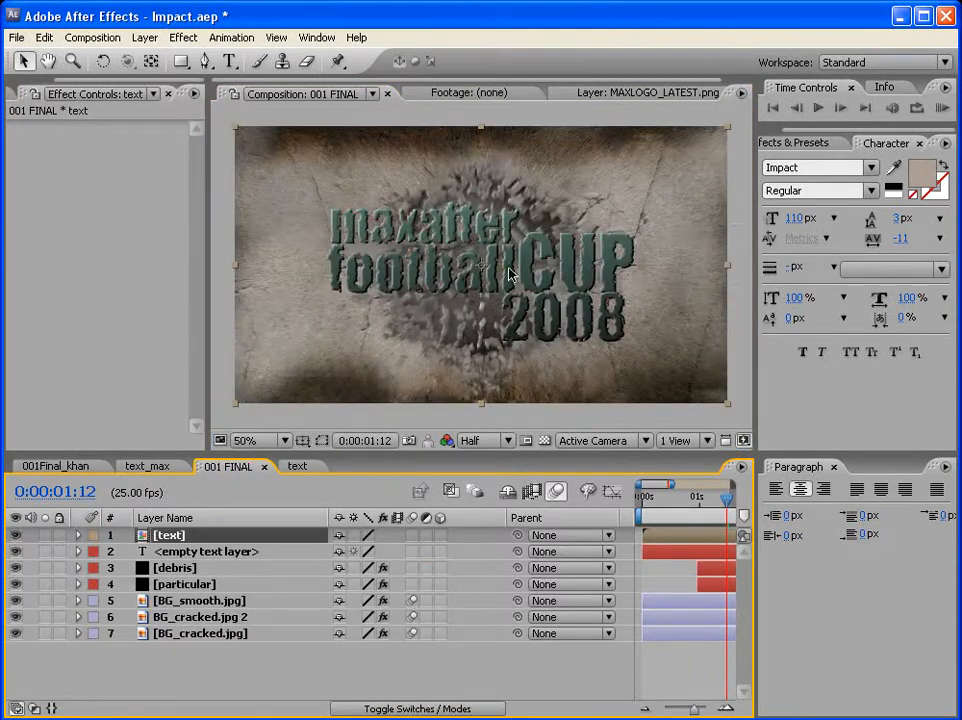
{"action": "left_click", "coordinate": [160, 90]}
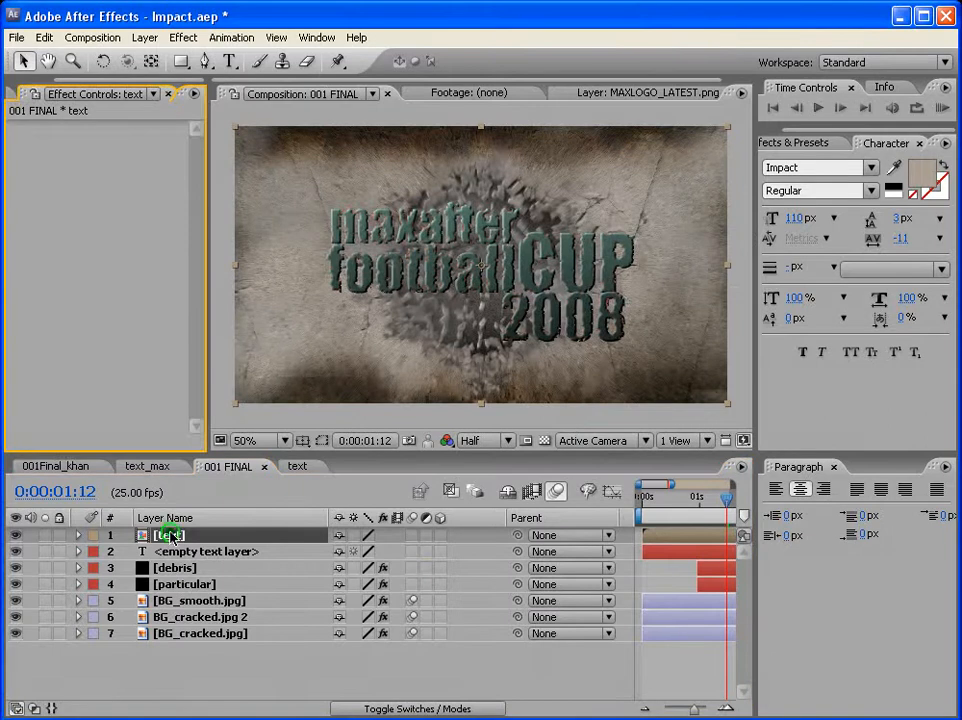
{"action": "left_click_drag", "start_coordinate": [170, 537], "coordinate": [172, 620]}
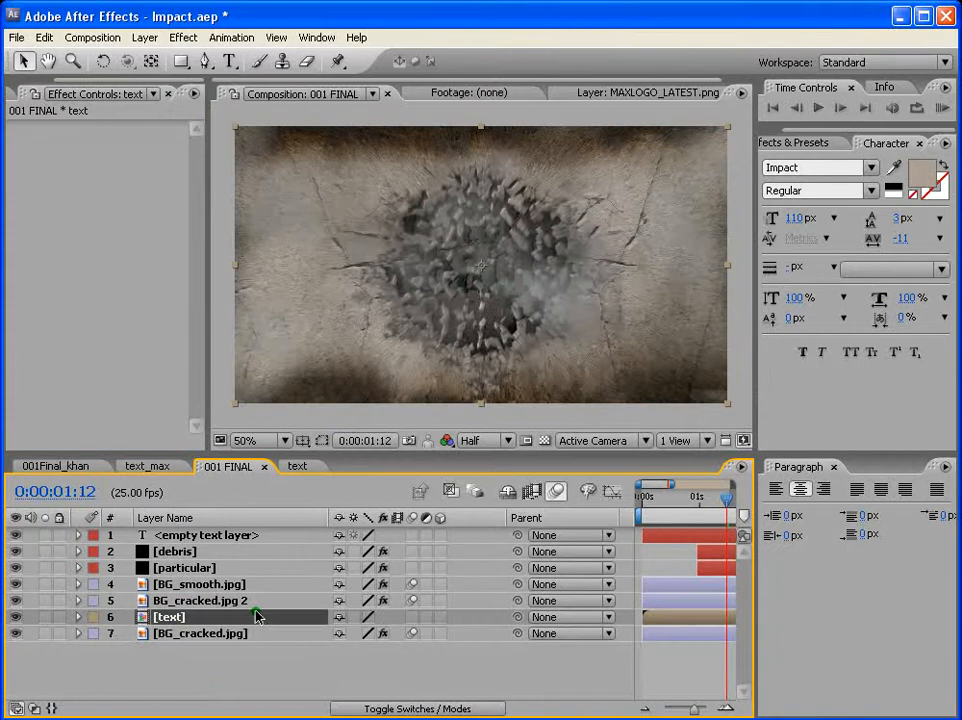
Close the Paragraph panel and go to 0:00:02:24 to check the title inside the wall hole
{"action": "left_click", "coordinate": [834, 467]}
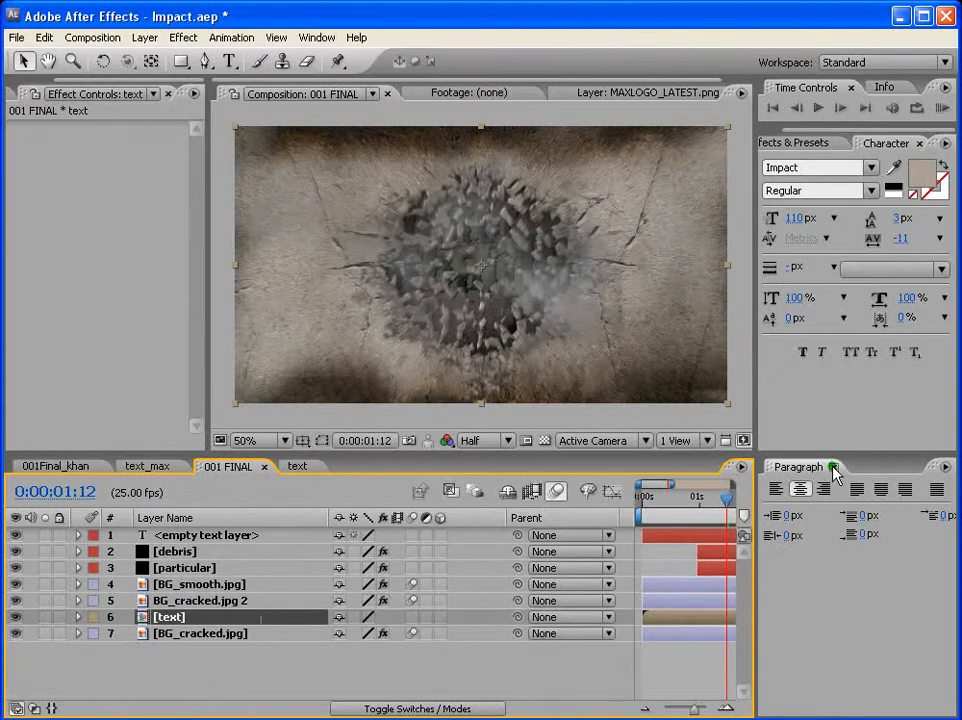
{"action": "left_click", "coordinate": [661, 497]}
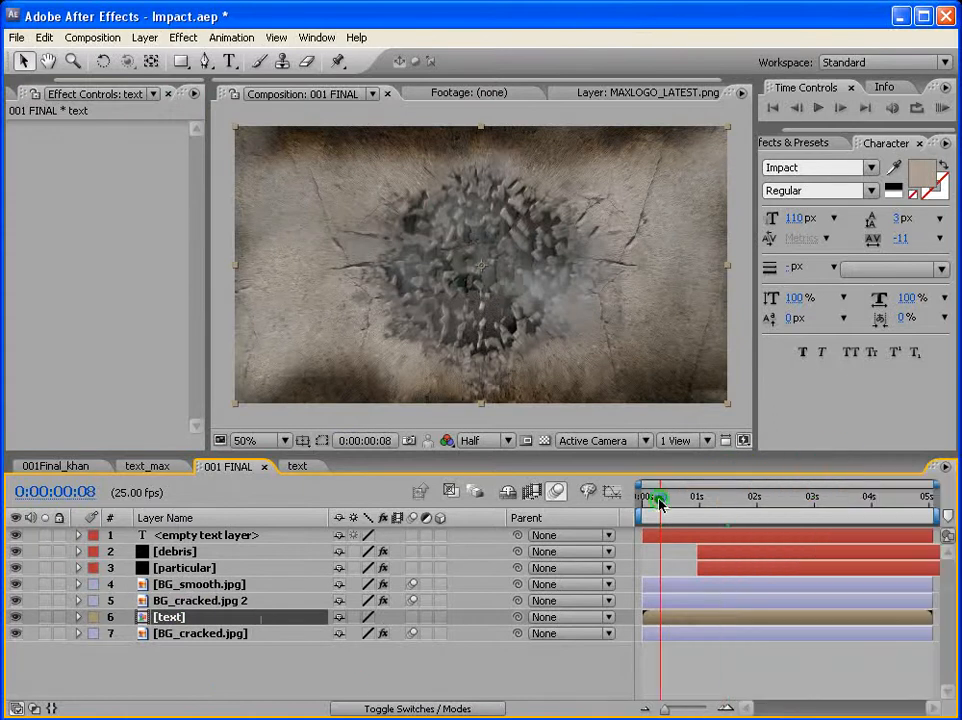
{"action": "left_click", "coordinate": [810, 497]}
Apply Drop Shadow to the text layer with opacity 100%, distance 0 and softness 9
{"action": "left_click", "coordinate": [172, 618]}
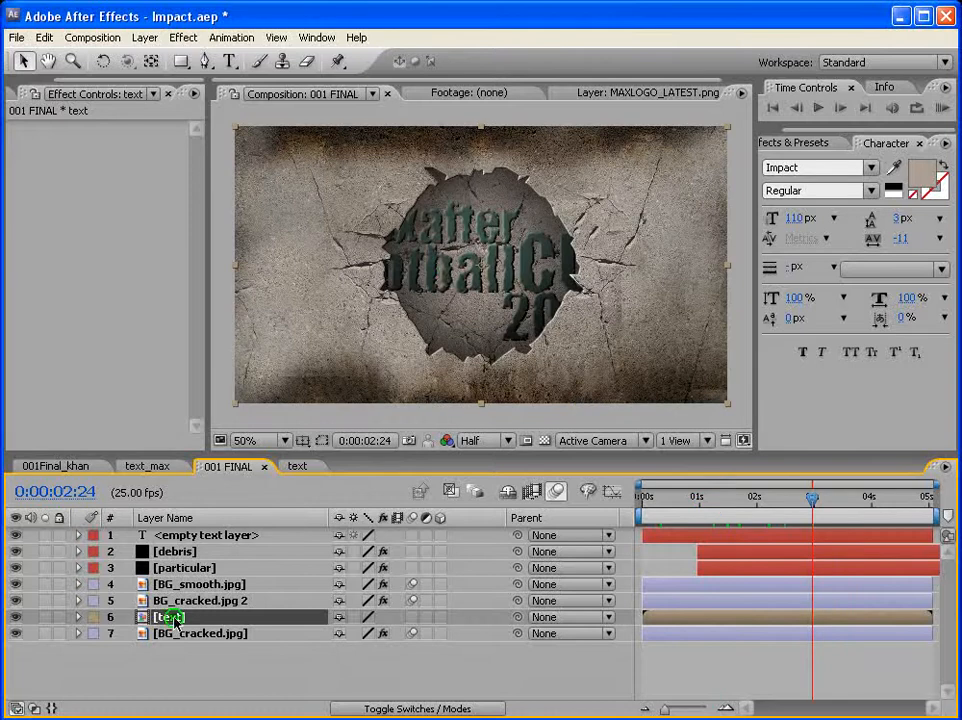
{"action": "left_click", "coordinate": [826, 146]}
{"action": "left_click", "coordinate": [798, 141]}
{"action": "type", "text": "shadow"}
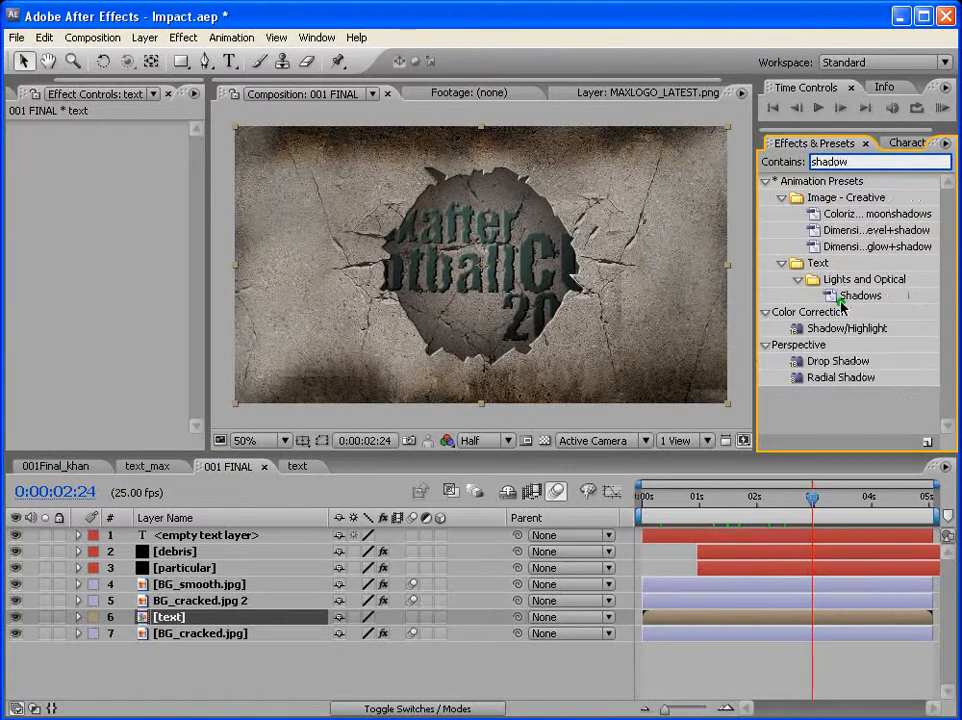
{"action": "left_click_drag", "start_coordinate": [795, 361], "coordinate": [698, 617]}
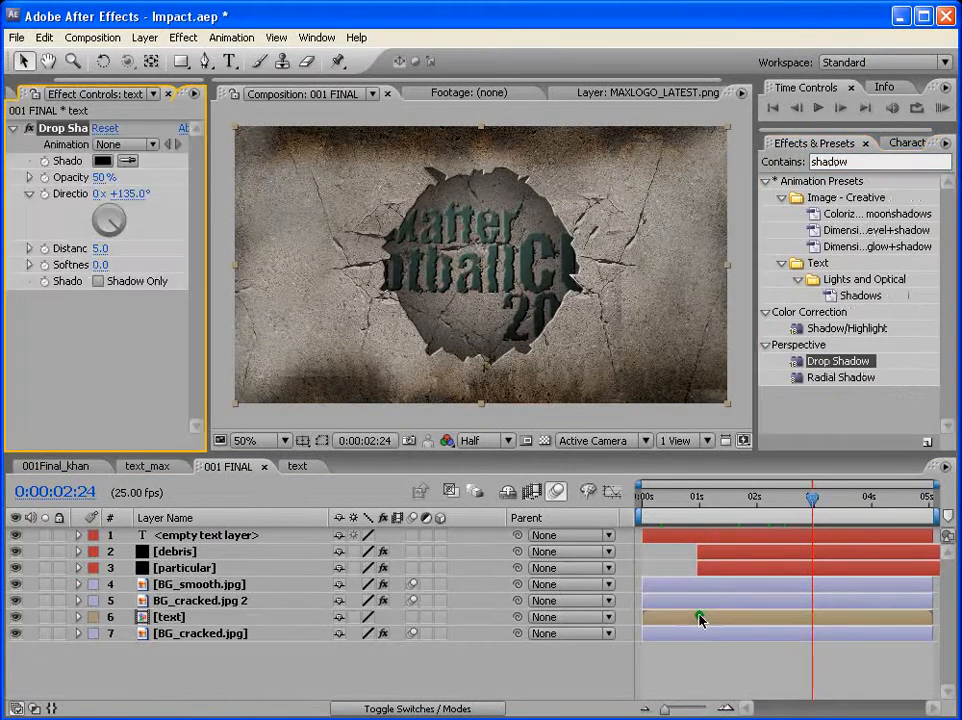
{"action": "left_click_drag", "start_coordinate": [87, 270], "coordinate": [103, 267]}
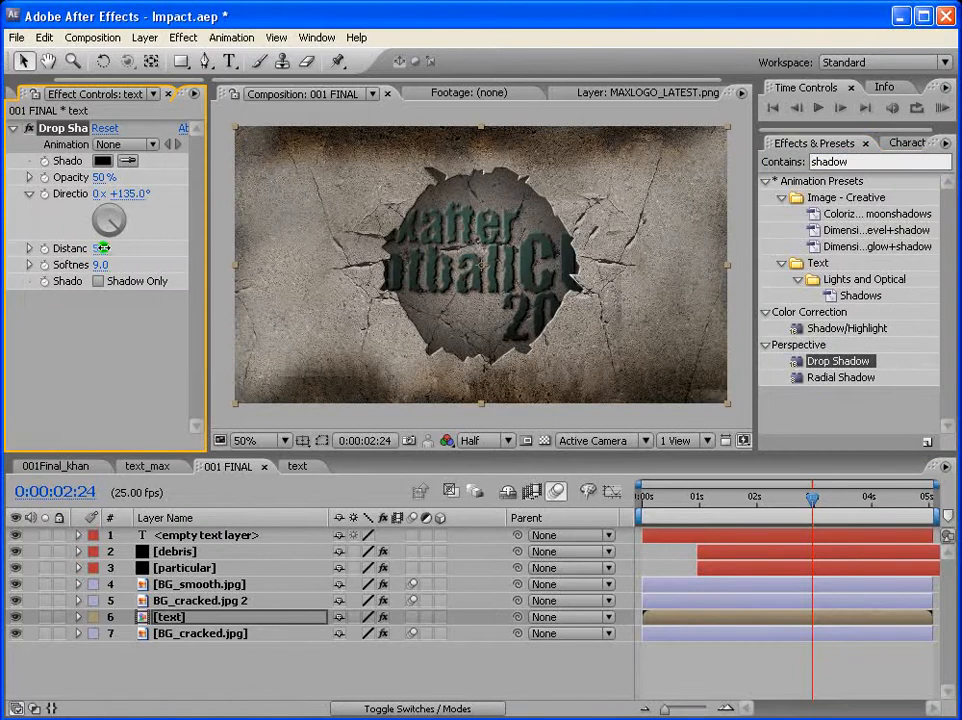
Apply Hue/Saturation to the lowest BG_cracked.jpg layer with Master Hue +38° and Master Lightness -42
{"action": "left_click", "coordinate": [189, 634]}
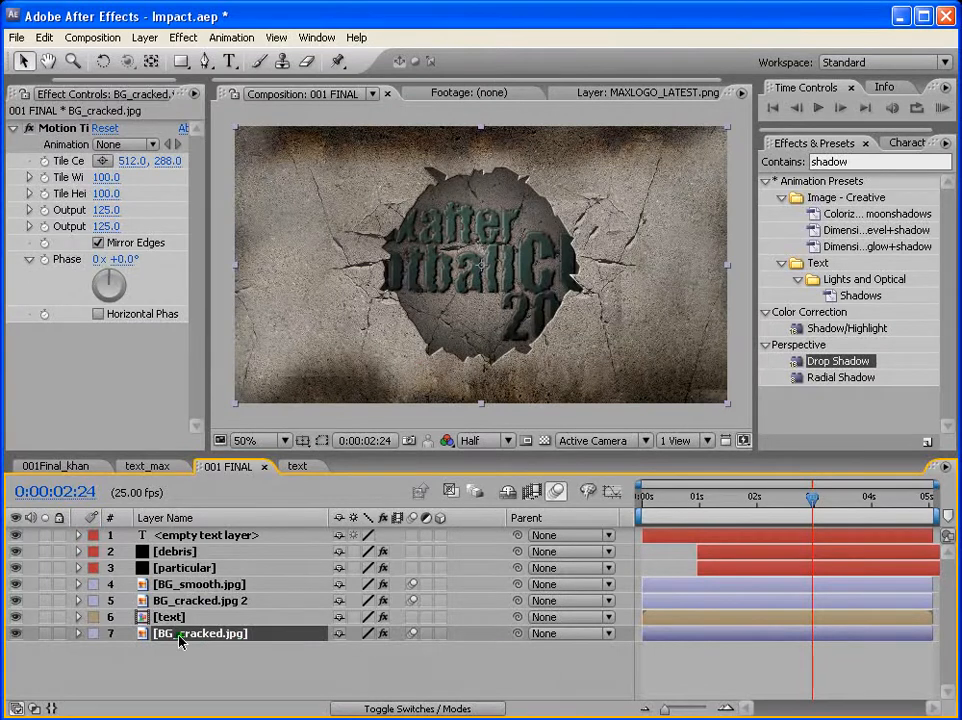
{"action": "left_click", "coordinate": [867, 162]}
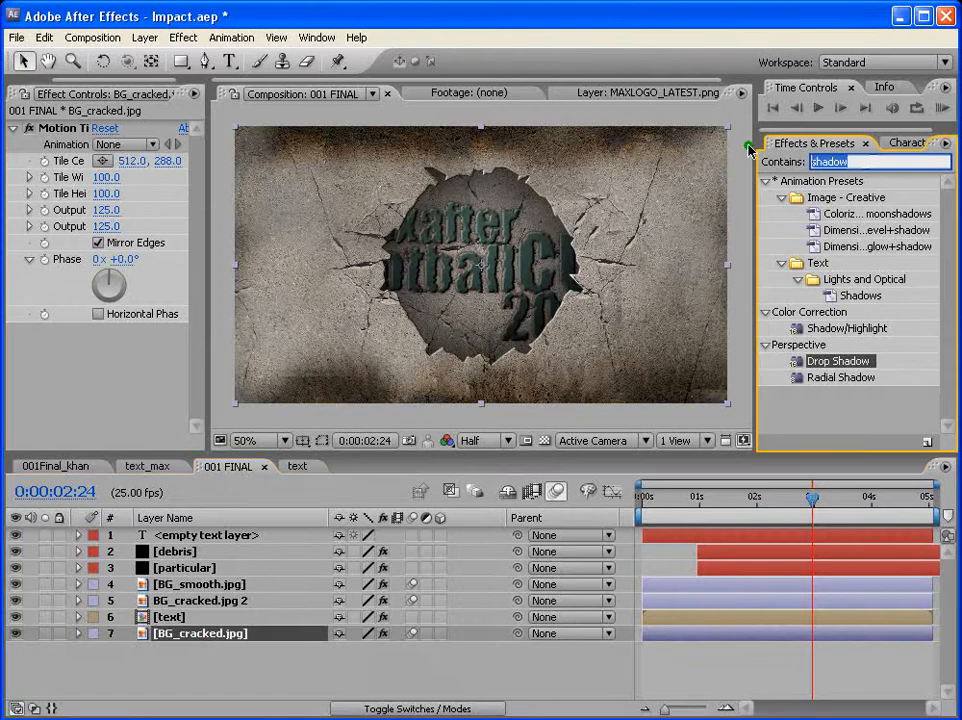
{"action": "type", "text": "hue"}
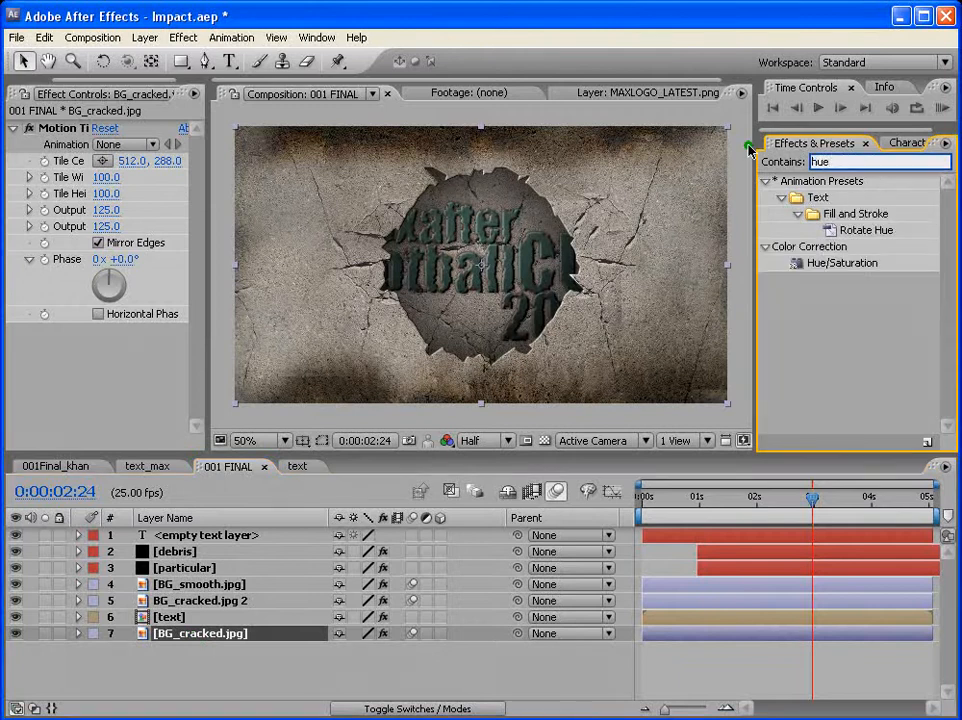
{"action": "left_click_drag", "start_coordinate": [776, 264], "coordinate": [193, 643]}
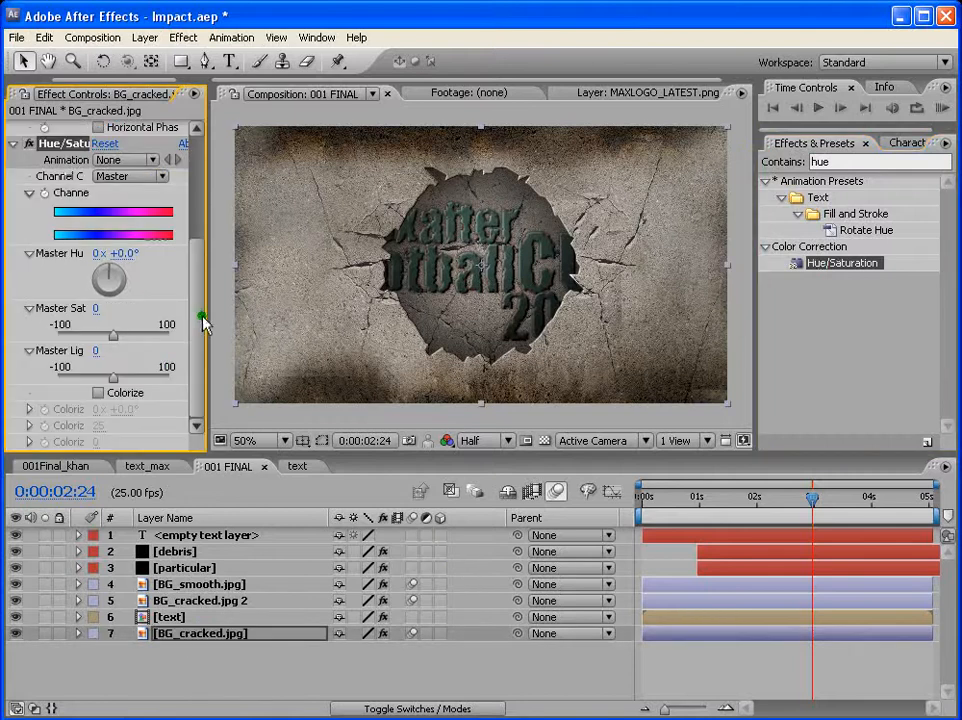
{"action": "left_click_drag", "start_coordinate": [203, 322], "coordinate": [222, 378]}
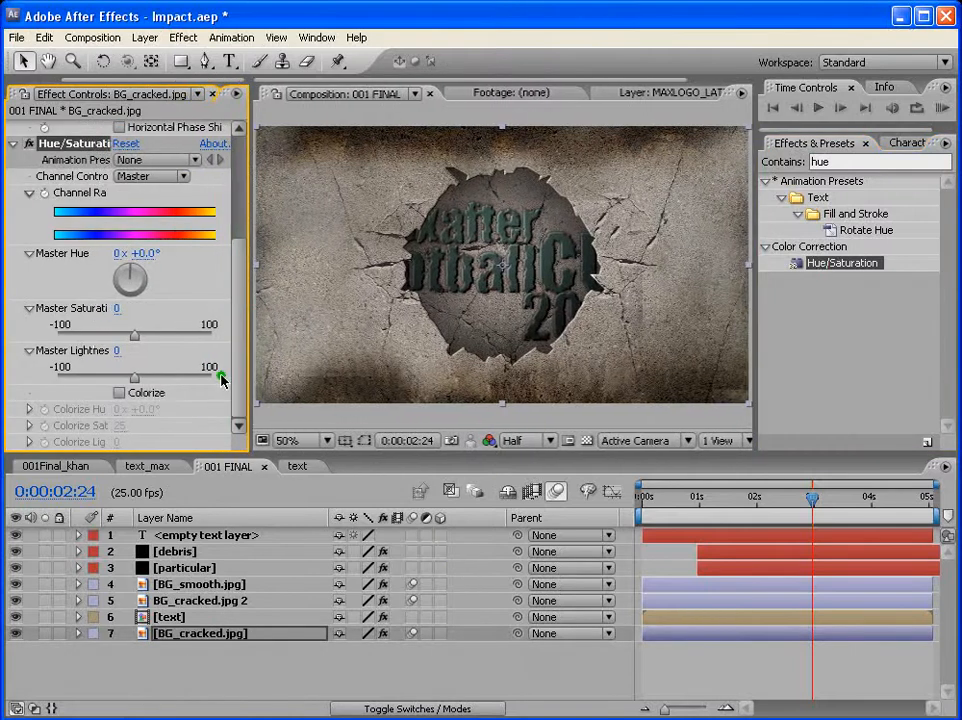
{"action": "left_click_drag", "start_coordinate": [135, 378], "coordinate": [113, 380]}
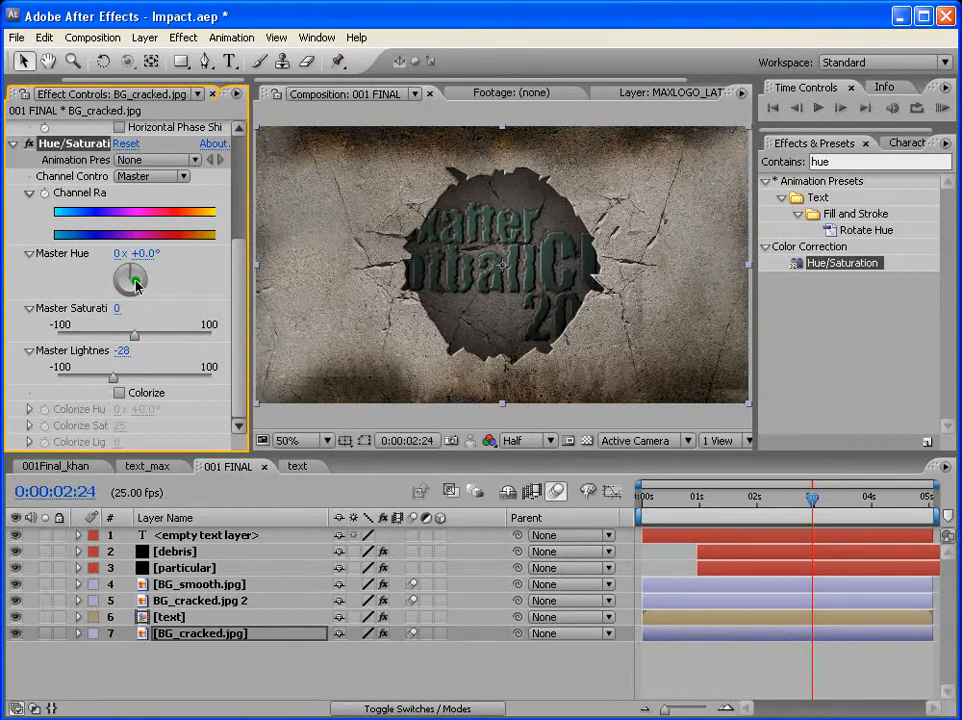
{"action": "left_click_drag", "start_coordinate": [131, 270], "coordinate": [139, 276]}
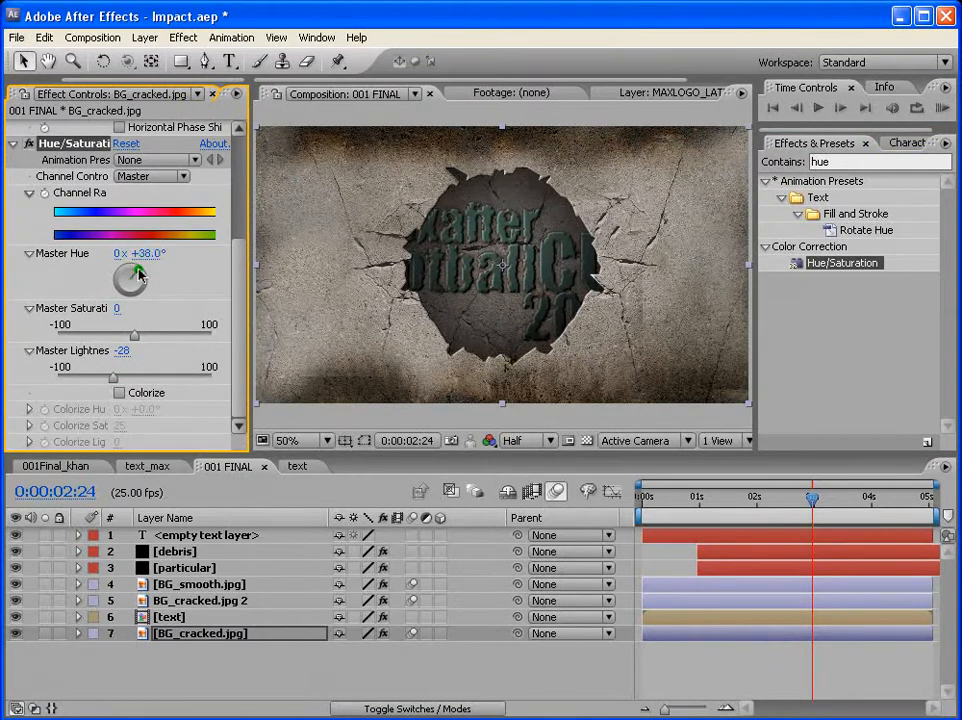
{"action": "left_click_drag", "start_coordinate": [113, 378], "coordinate": [103, 379]}
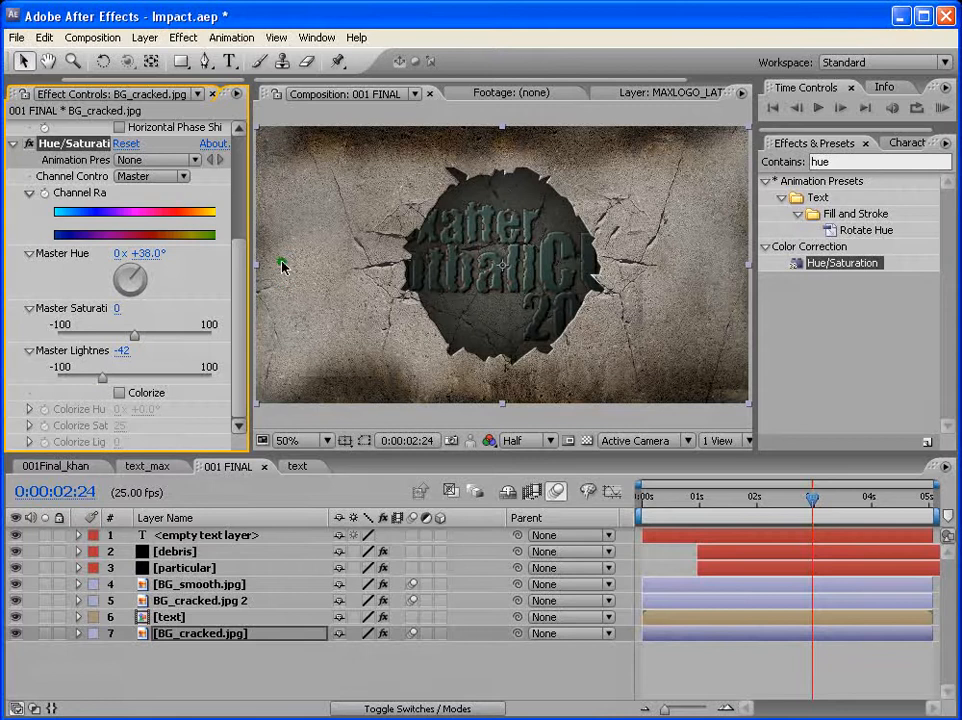
Scale the text layer to 55% so the title fits inside the wall hole, and save the project
{"action": "left_click", "coordinate": [170, 616]}
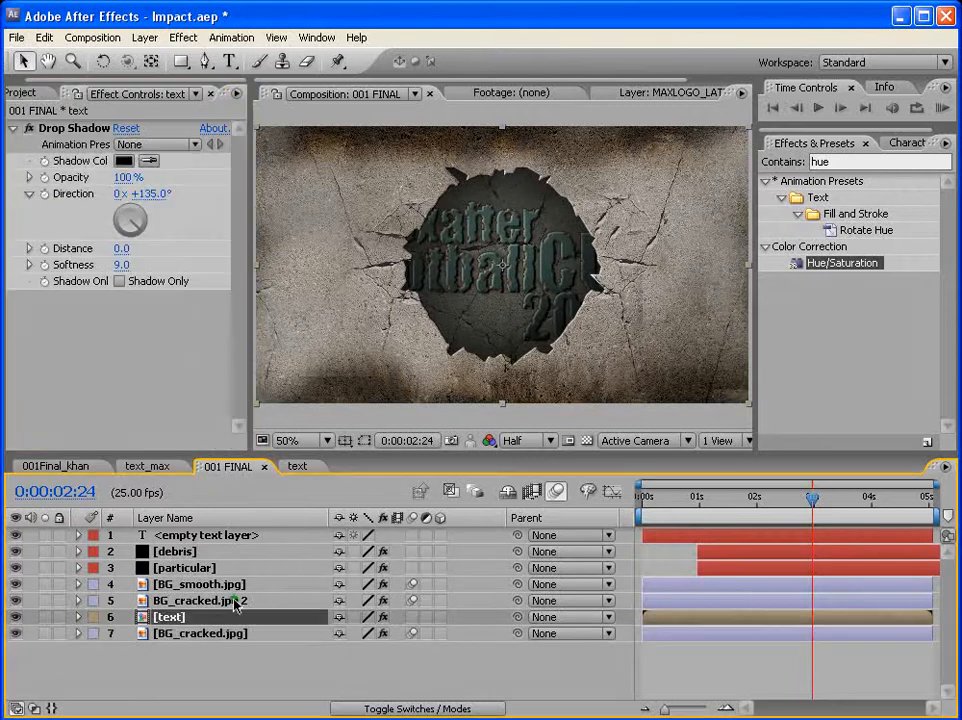
{"action": "key", "text": "s"}
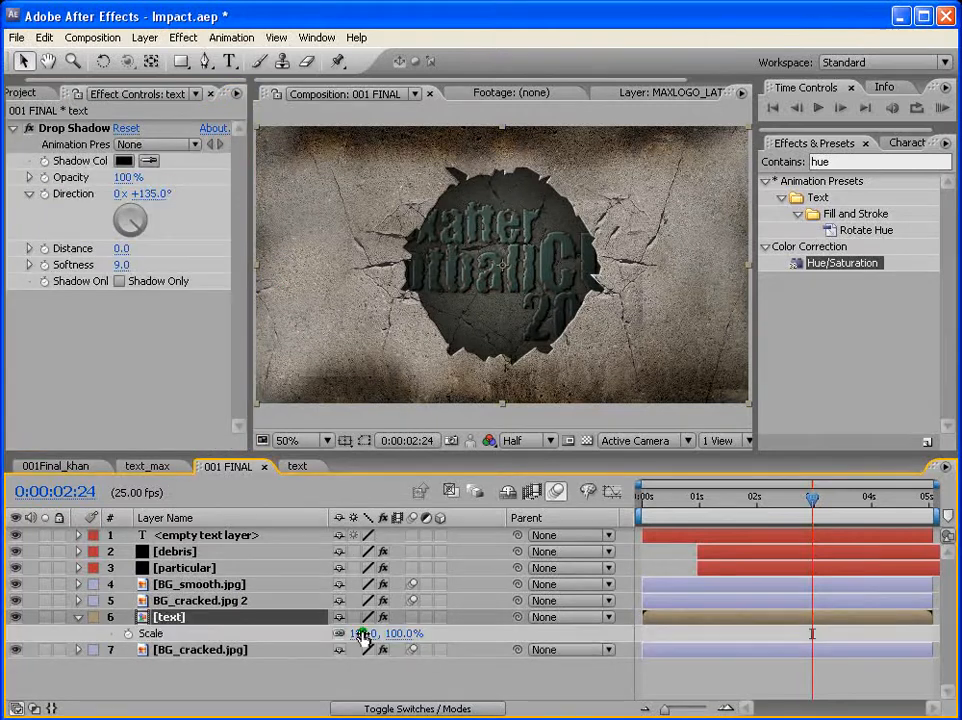
{"action": "left_click_drag", "start_coordinate": [361, 638], "coordinate": [381, 672]}
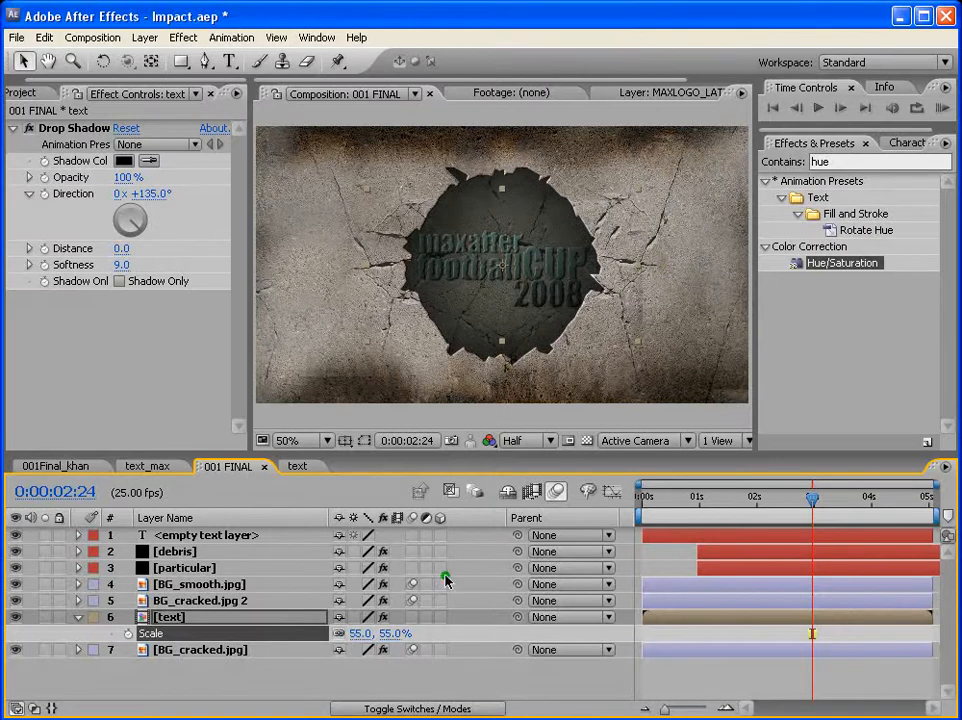
{"action": "key", "text": "s"}
{"action": "key", "text": "ctrl+s"}
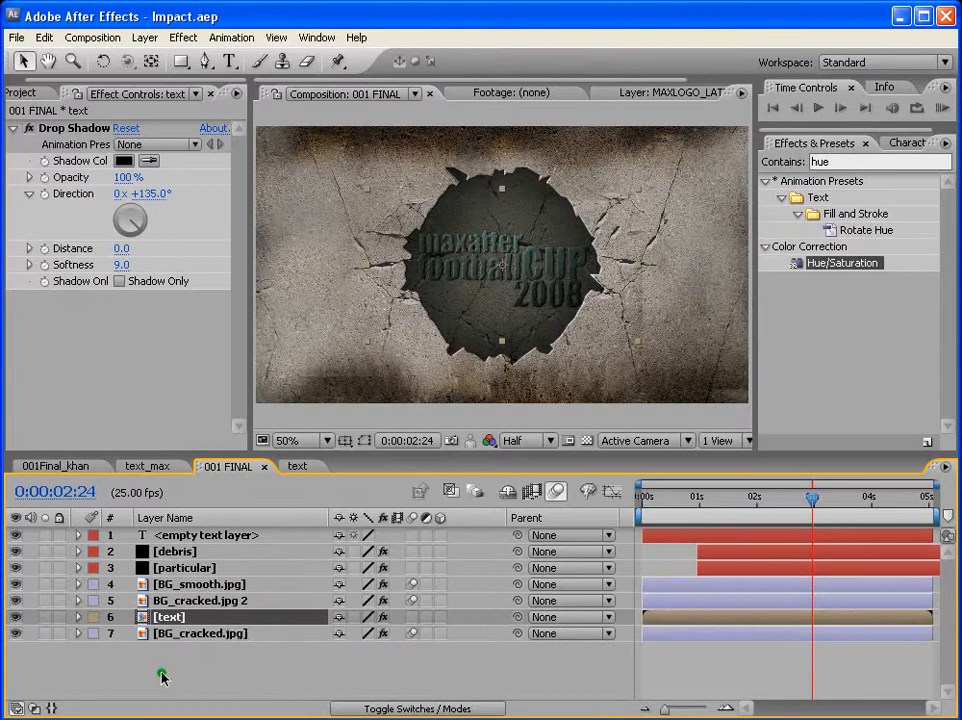
Apply the Stylize Glow effect to the text layer and set its threshold to 46.7%
{"action": "left_click", "coordinate": [844, 161]}
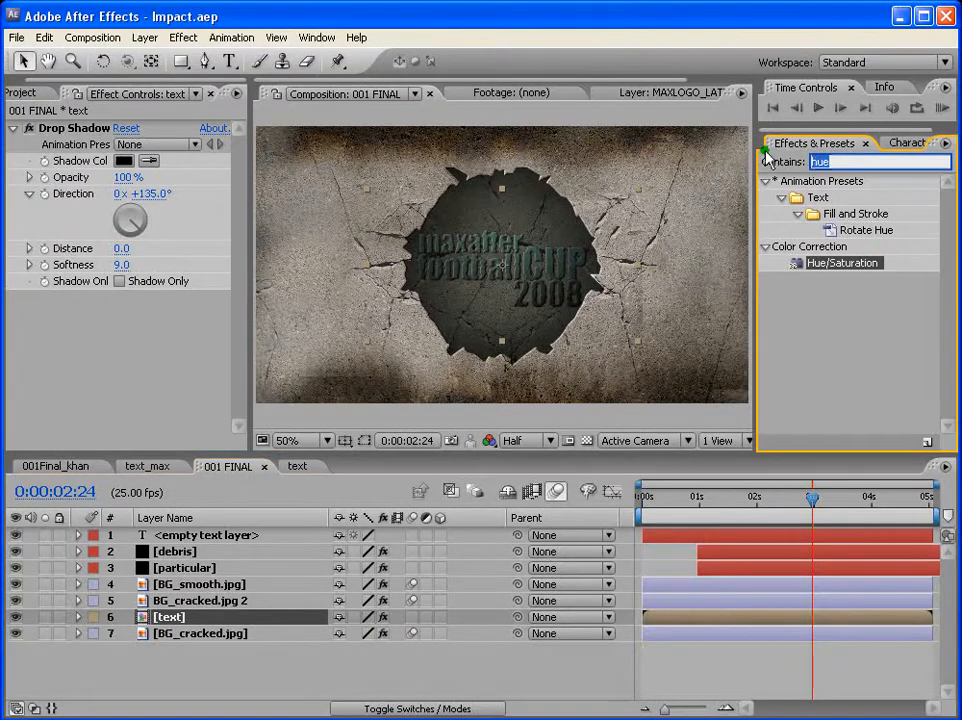
{"action": "type", "text": "glow"}
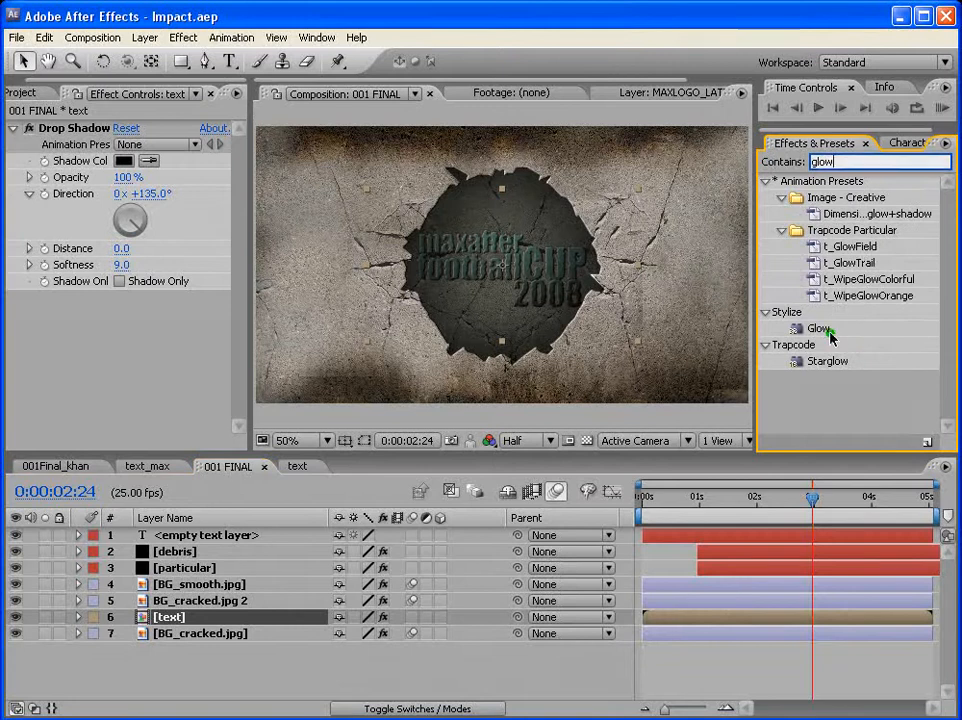
{"action": "left_click_drag", "start_coordinate": [819, 328], "coordinate": [198, 626]}
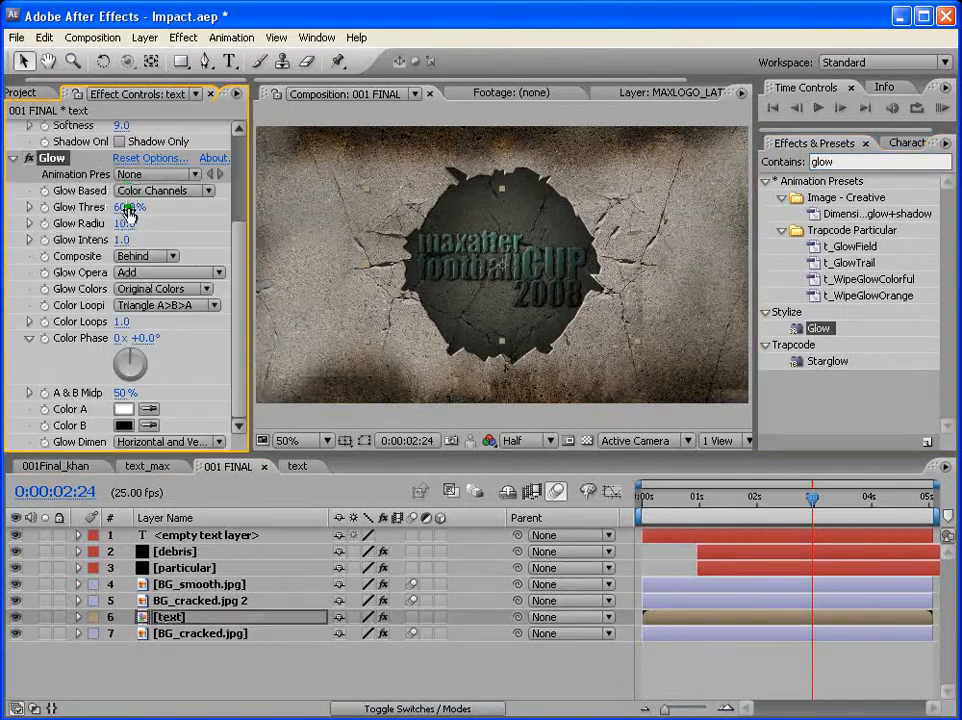
{"action": "mouse_move", "coordinate": [126, 208]}
{"action": "left_mouse_down"}
{"action": "mouse_move", "coordinate": [113, 212]}
{"action": "mouse_move", "coordinate": [130, 209]}
{"action": "left_mouse_up"}
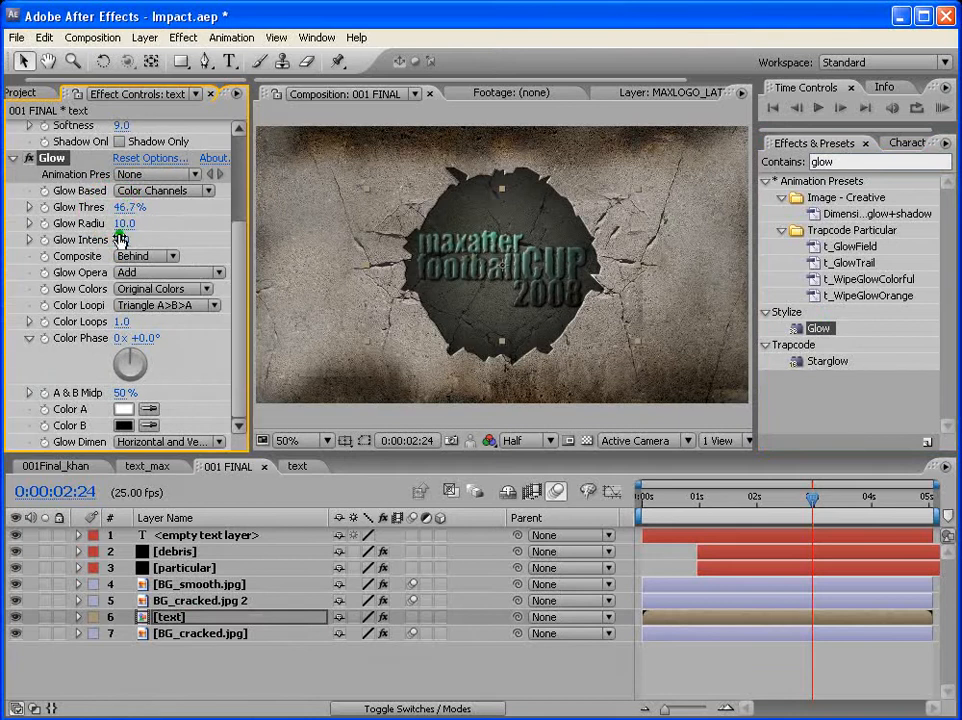
Move the Glow effect above Drop Shadow in the text layer's effect order
{"action": "scroll", "coordinate": [60, 200], "scroll_direction": "up", "scroll_amount": 3}
{"action": "left_click", "coordinate": [13, 128]}
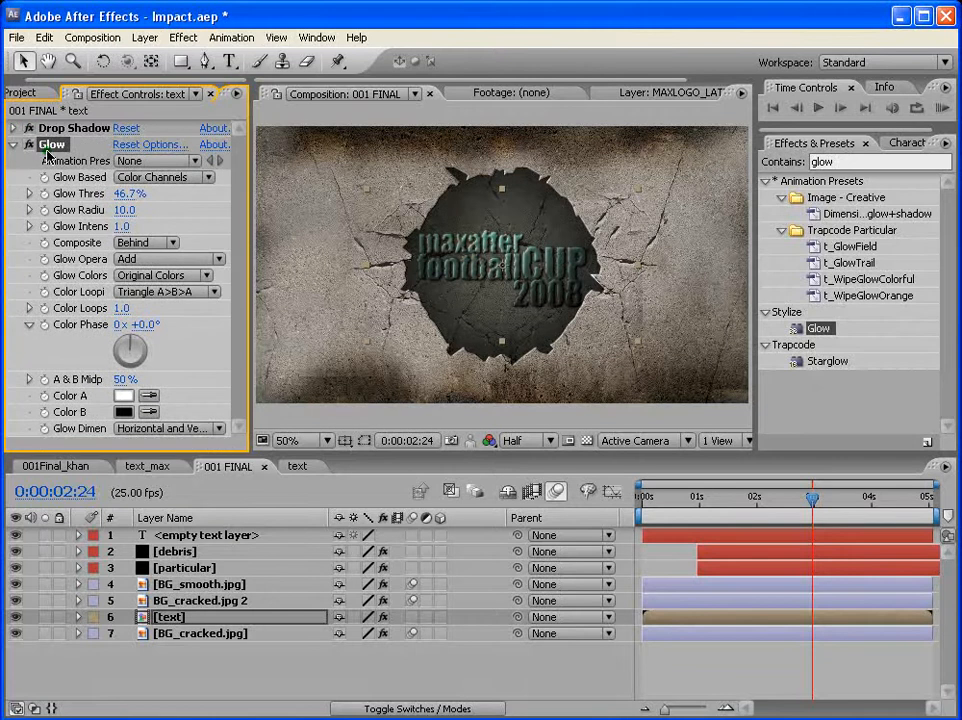
{"action": "mouse_move", "coordinate": [48, 148]}
{"action": "left_mouse_down"}
{"action": "mouse_move", "coordinate": [60, 125]}
{"action": "mouse_move", "coordinate": [78, 178]}
{"action": "mouse_move", "coordinate": [53, 118]}
{"action": "mouse_move", "coordinate": [30, 122]}
{"action": "mouse_move", "coordinate": [67, 136]}
{"action": "left_mouse_up"}
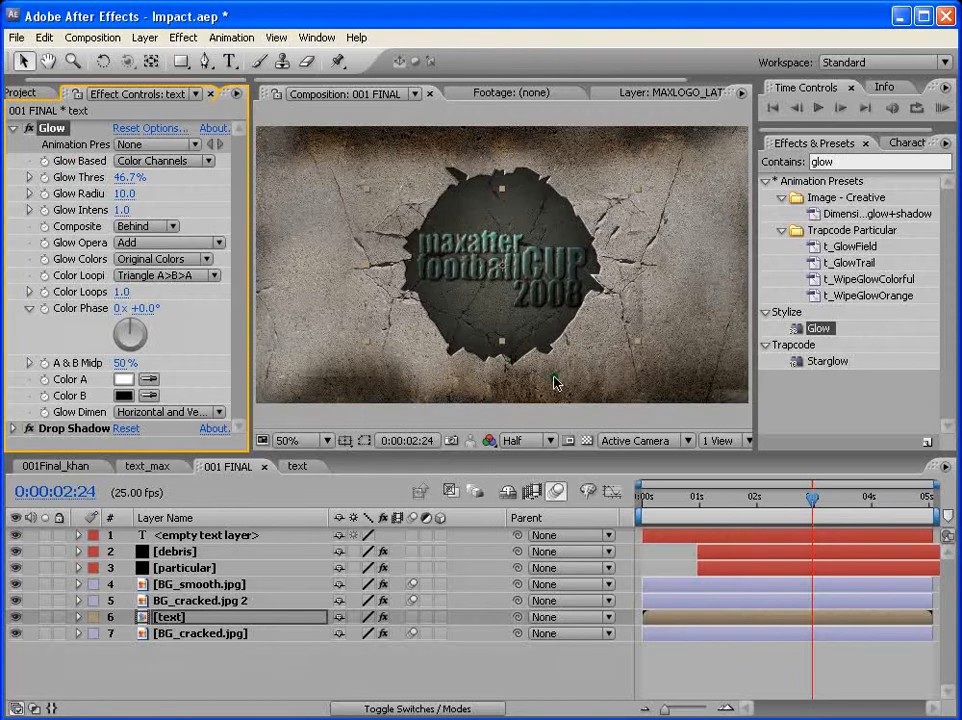
Set the text layer's Glow intensity to 1.4 and its radius to 5
{"action": "left_click", "coordinate": [13, 130]}
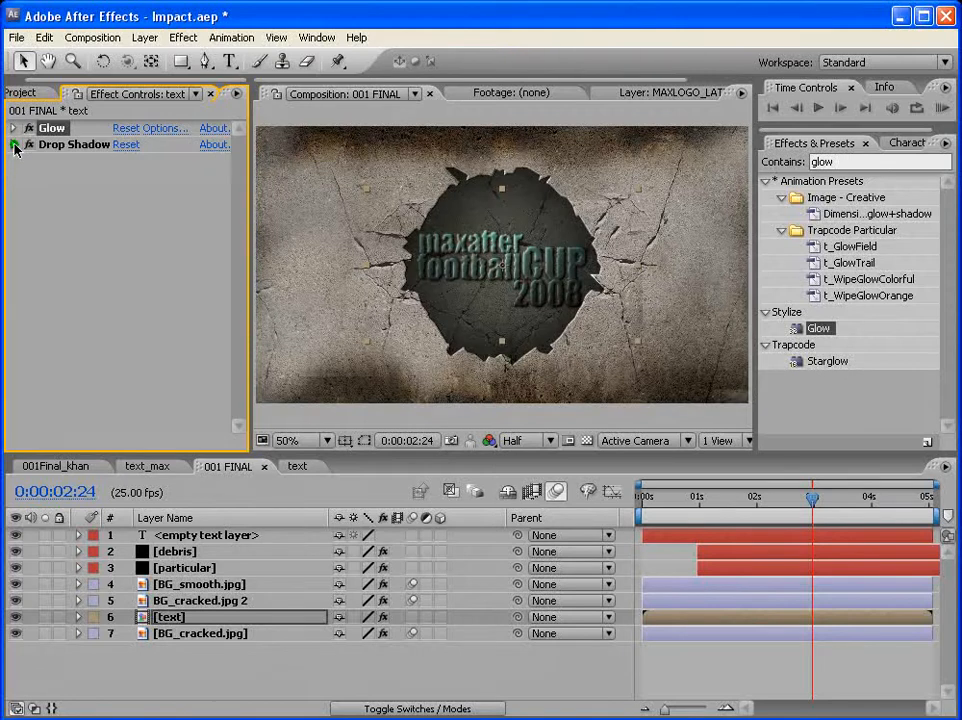
{"action": "left_click", "coordinate": [13, 129]}
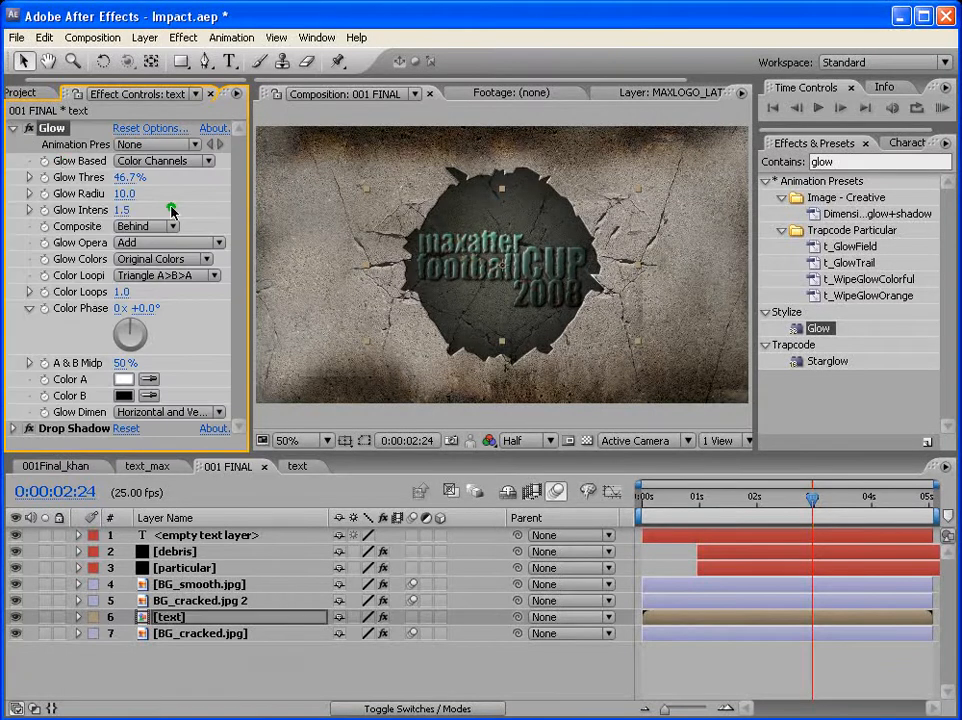
{"action": "left_click_drag", "start_coordinate": [140, 212], "coordinate": [112, 198]}
{"action": "left_click", "coordinate": [118, 195]}
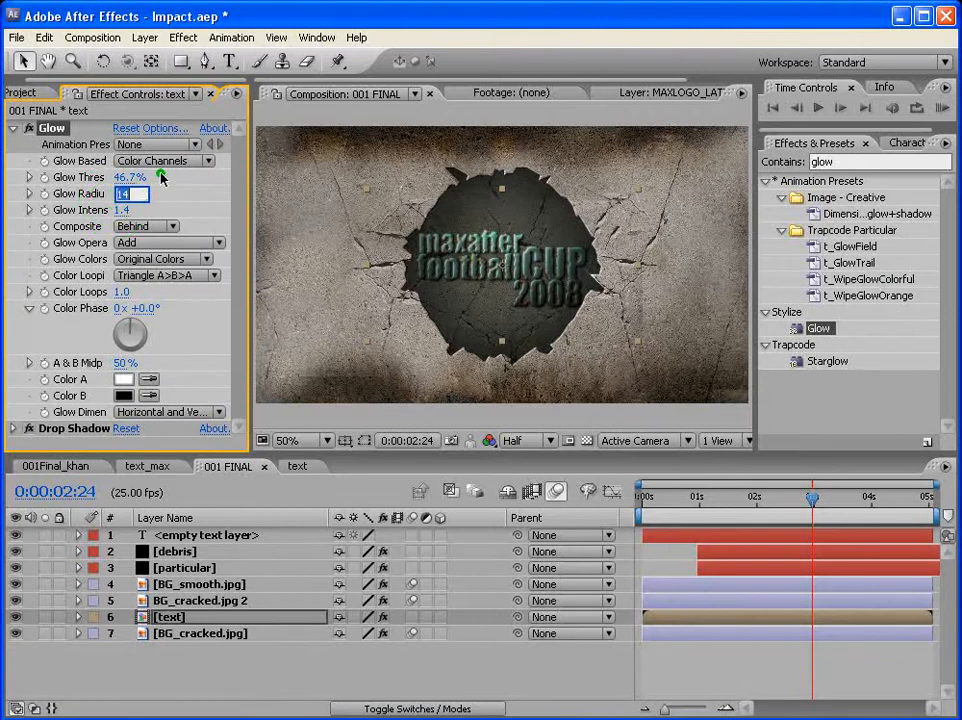
{"action": "type", "text": "5"}
{"action": "key", "text": "Return"}
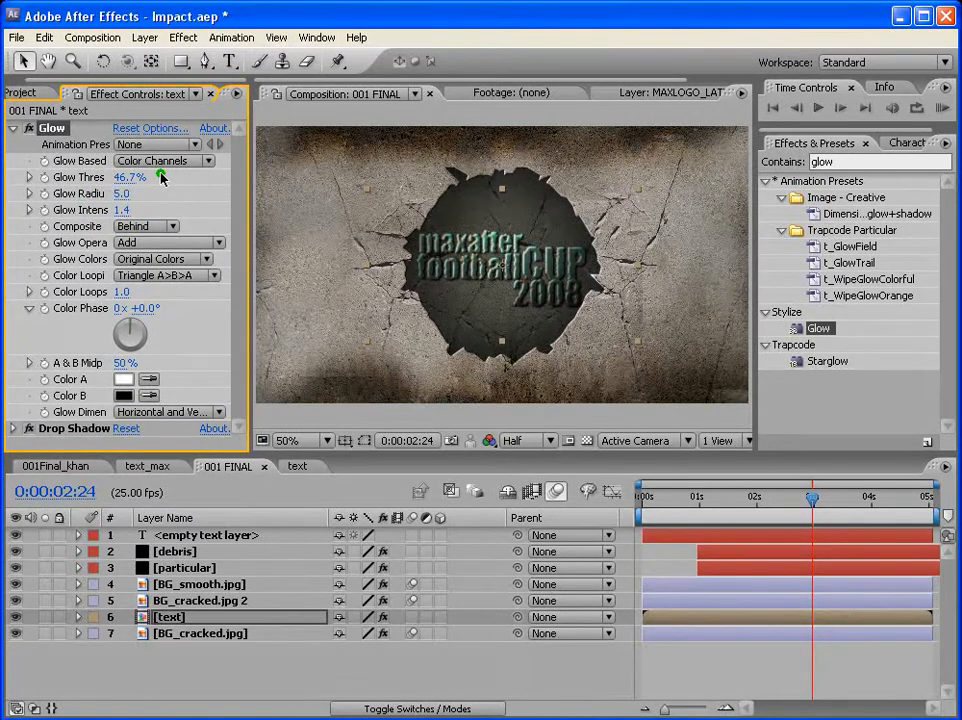
Preview the composition at full resolution and 100% zoom, and set the Glow radius to 10
{"action": "left_click", "coordinate": [547, 440]}
{"action": "left_click", "coordinate": [520, 457]}
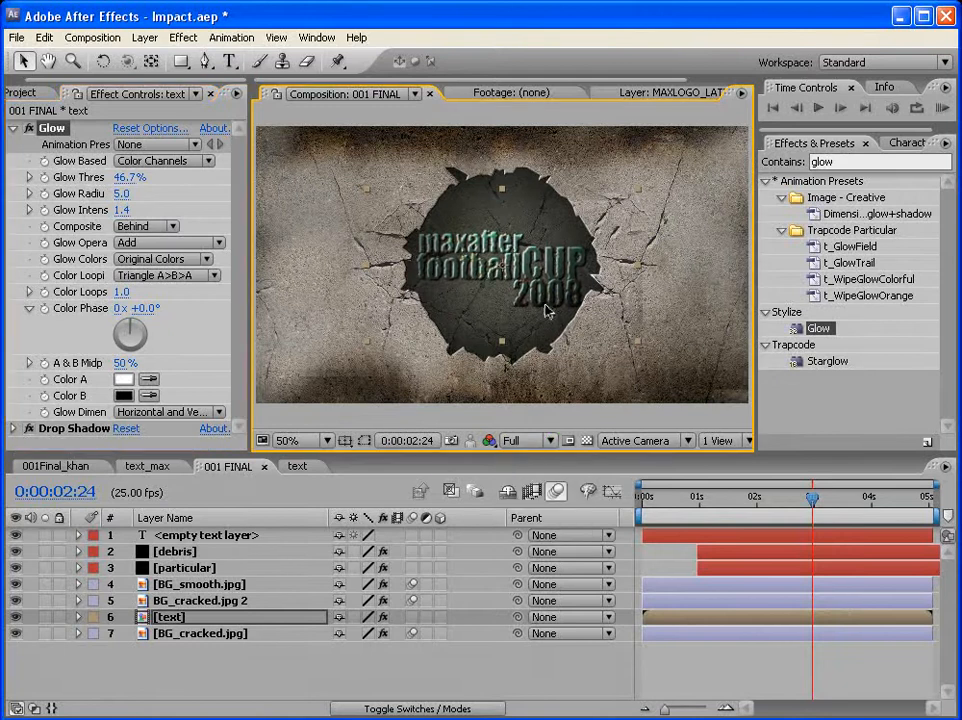
{"action": "key", "text": "period"}
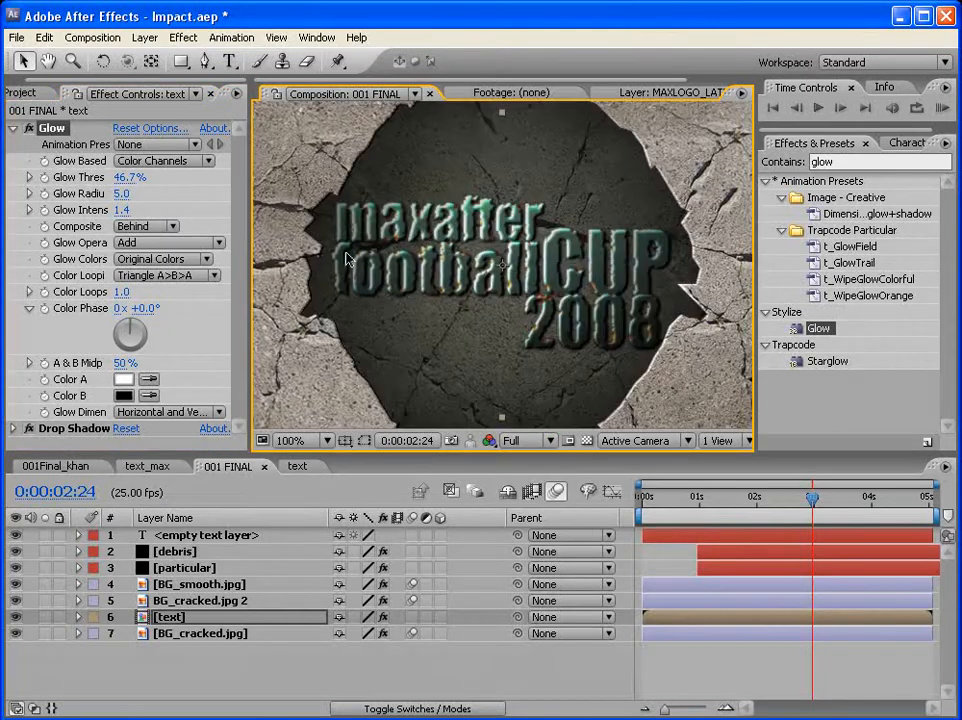
{"action": "left_click", "coordinate": [120, 194]}
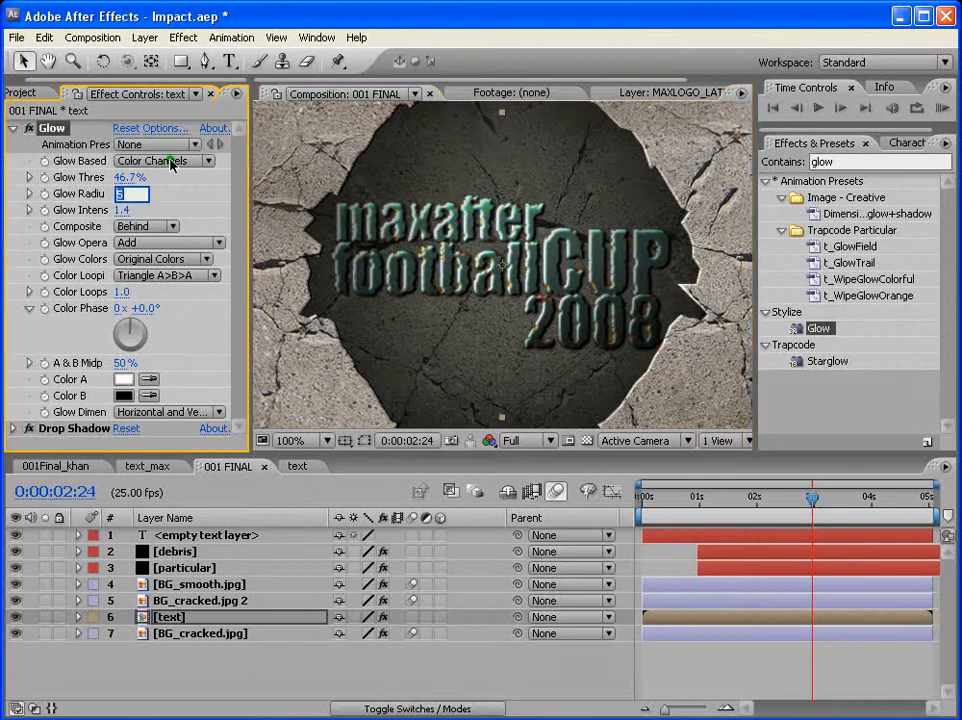
{"action": "type", "text": "10"}
{"action": "key", "text": "Return"}
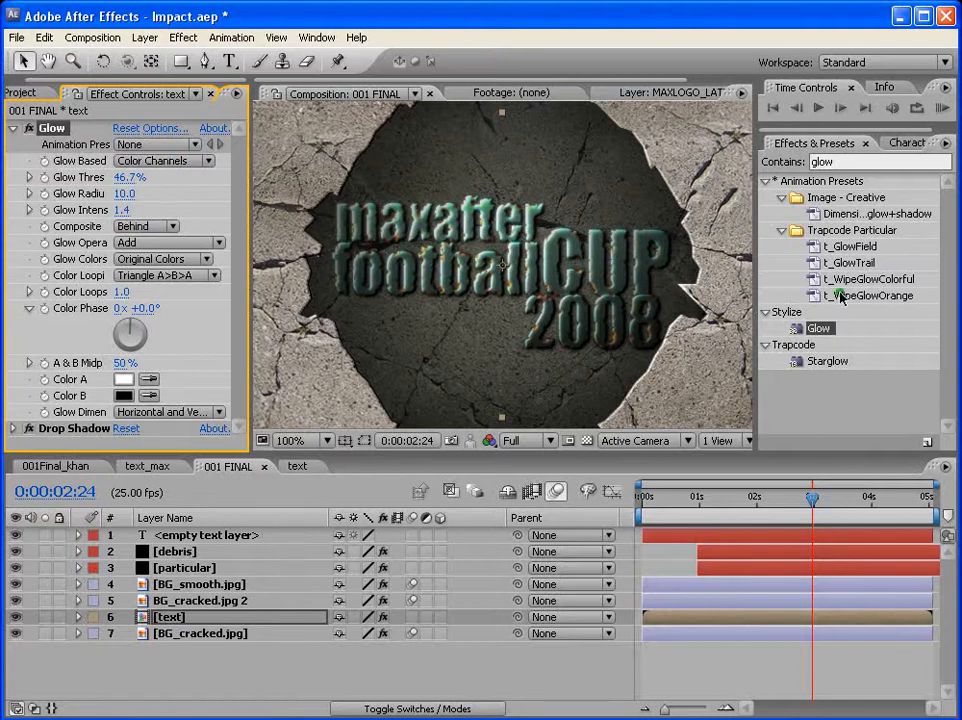
Change the text layer's Drop Shadow colour to white
{"action": "left_click", "coordinate": [693, 619]}
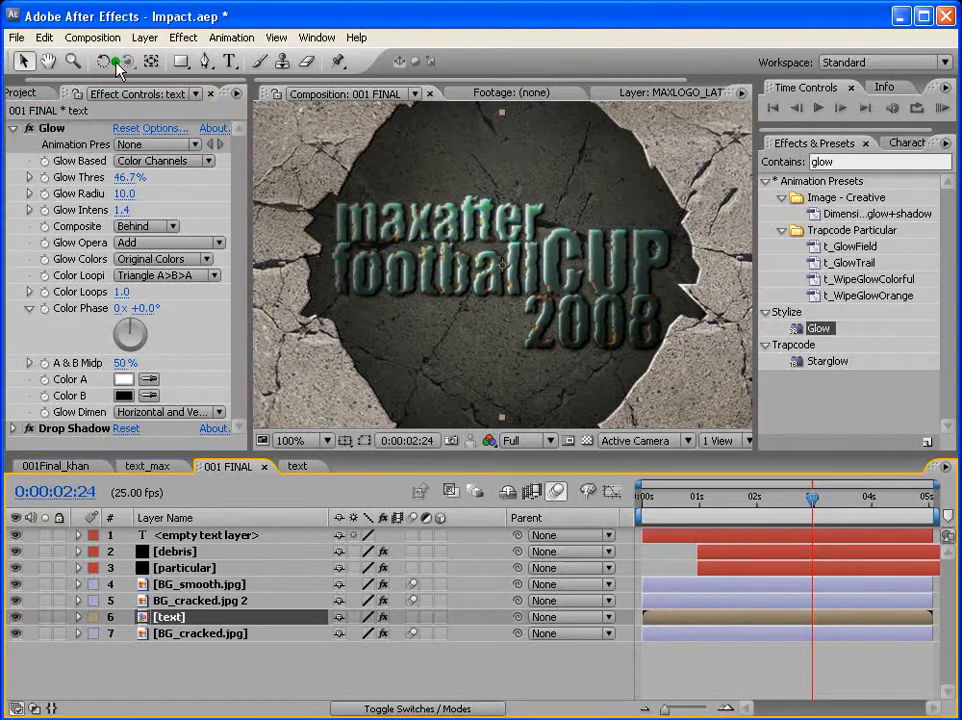
{"action": "left_click", "coordinate": [45, 429]}
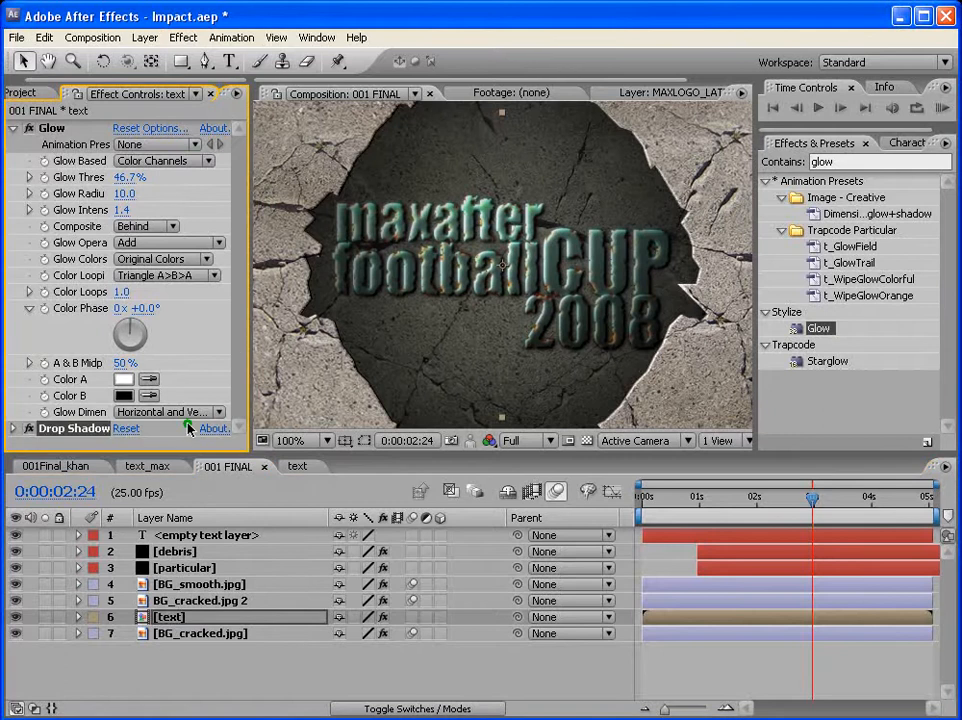
{"action": "left_click", "coordinate": [8, 429]}
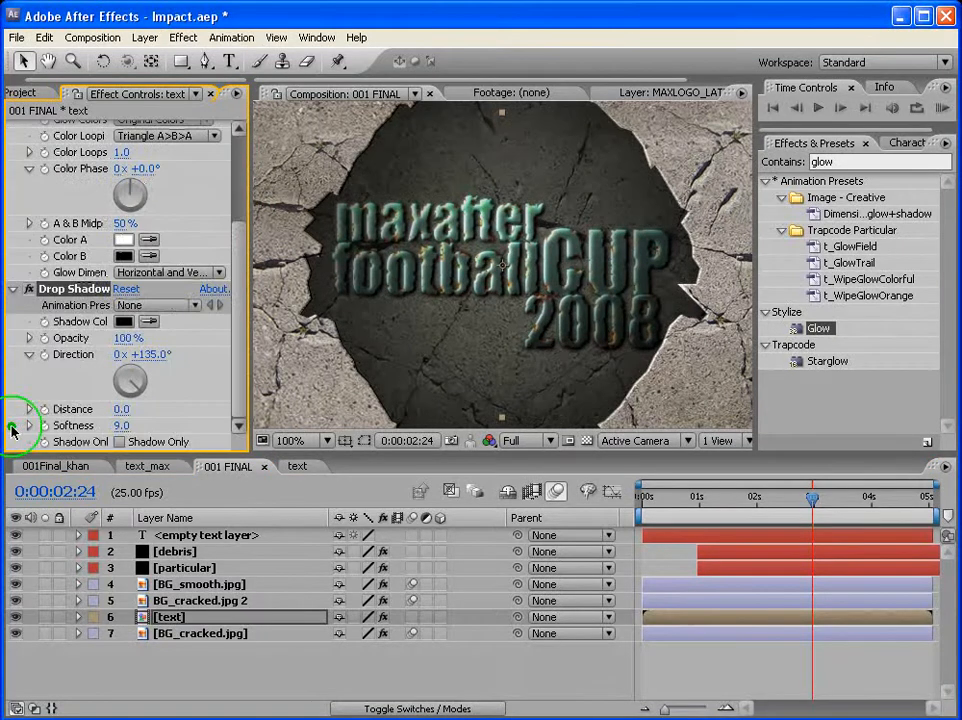
{"action": "left_click", "coordinate": [125, 322]}
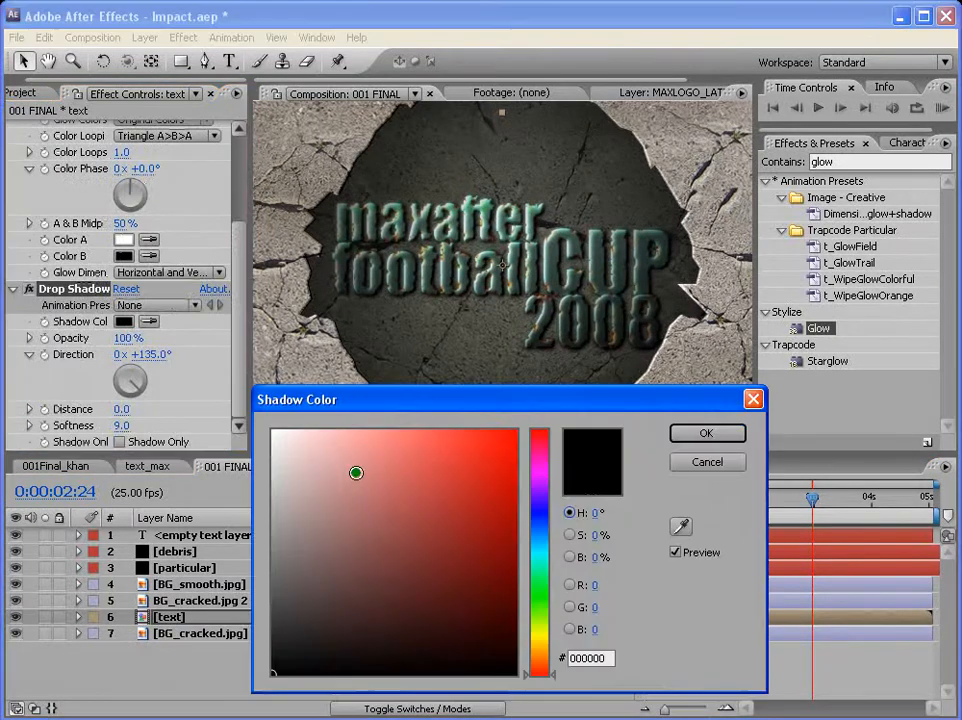
{"action": "left_click_drag", "start_coordinate": [356, 470], "coordinate": [219, 408]}
{"action": "left_click", "coordinate": [688, 438]}
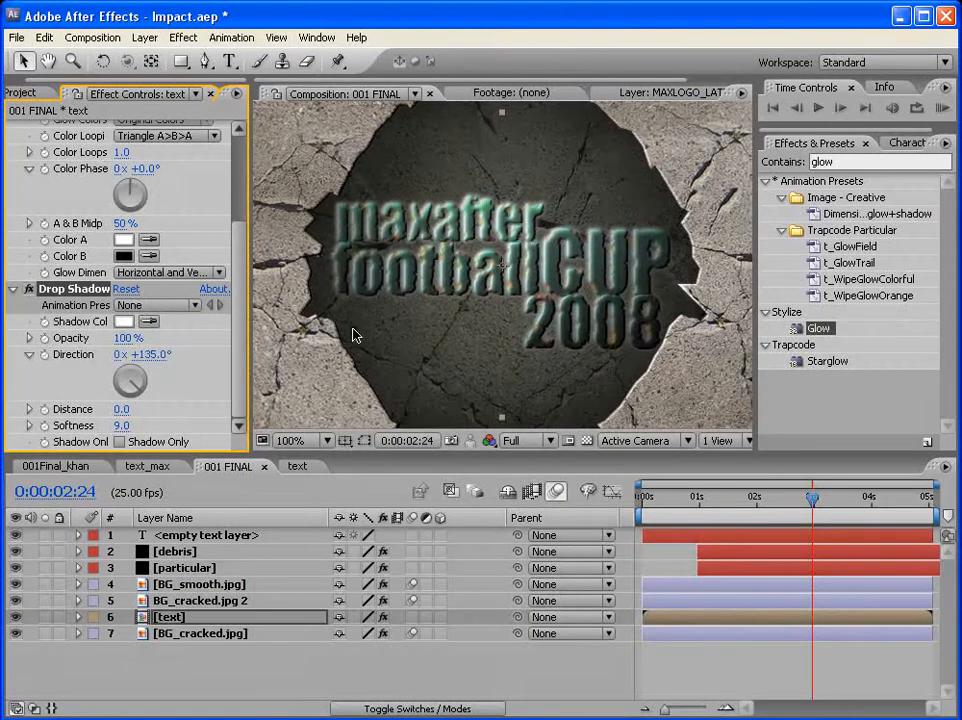
Set the text layer's white Drop Shadow softness to 23, and add a second Drop Shadow between it and the Glow effect
{"action": "left_click_drag", "start_coordinate": [121, 425], "coordinate": [137, 428]}
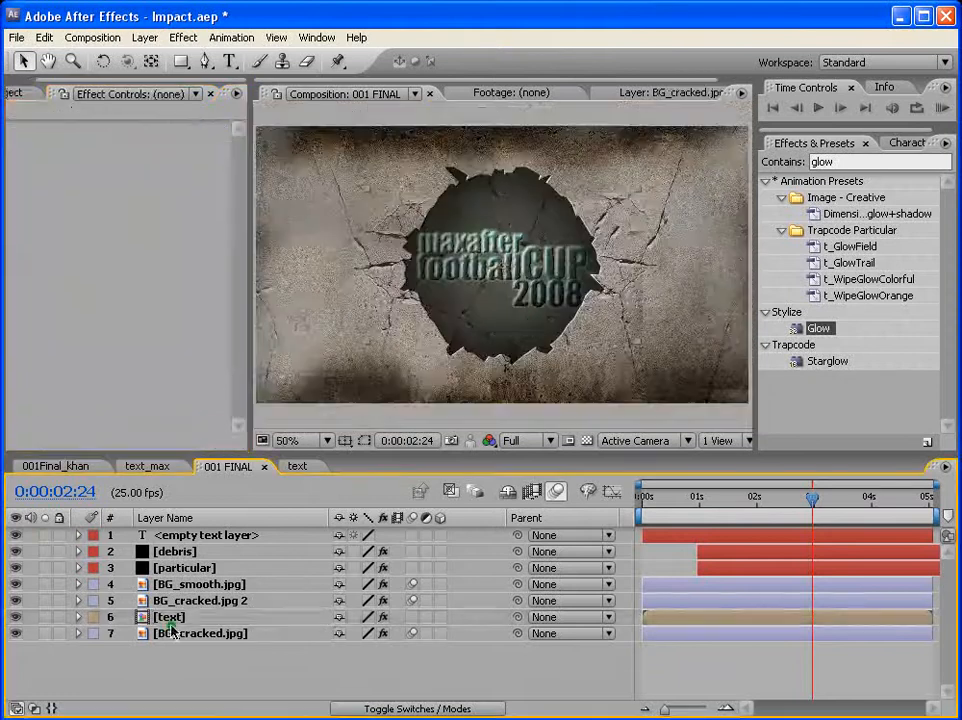
{"action": "left_click", "coordinate": [168, 618]}
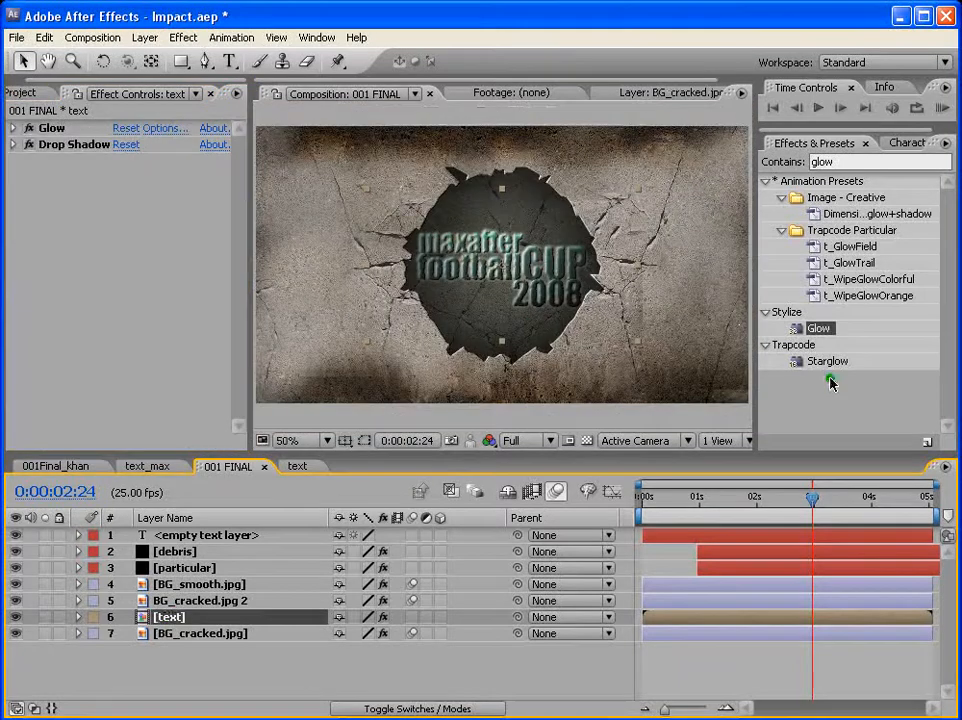
{"action": "left_click_drag", "start_coordinate": [838, 161], "coordinate": [698, 140]}
{"action": "type", "text": "sh"}
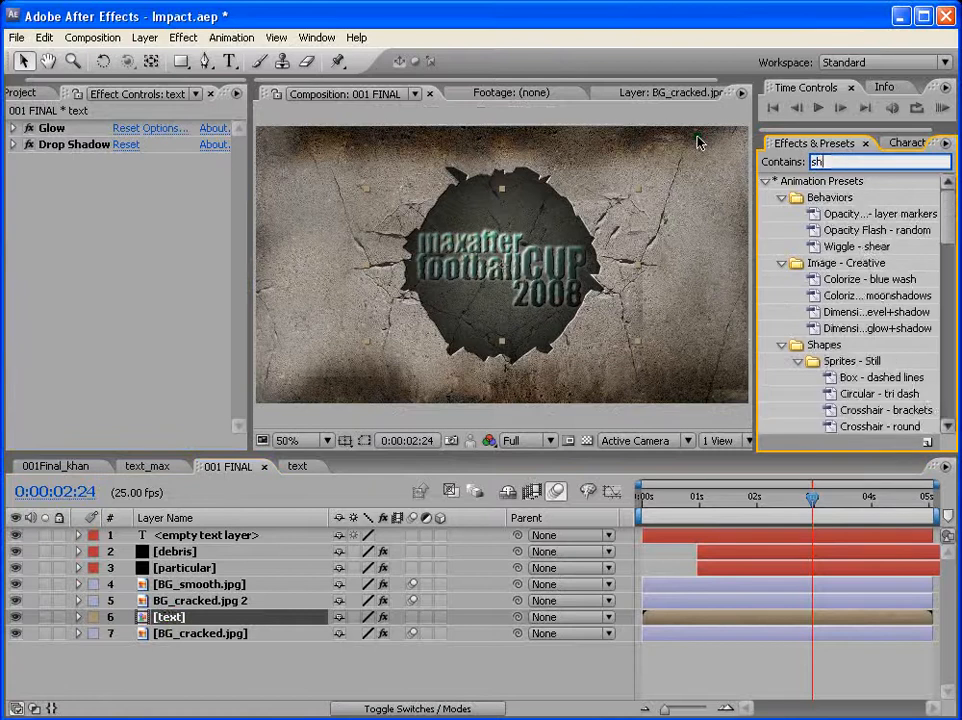
{"action": "type", "text": "ado"}
{"action": "left_click_drag", "start_coordinate": [800, 361], "coordinate": [709, 617]}
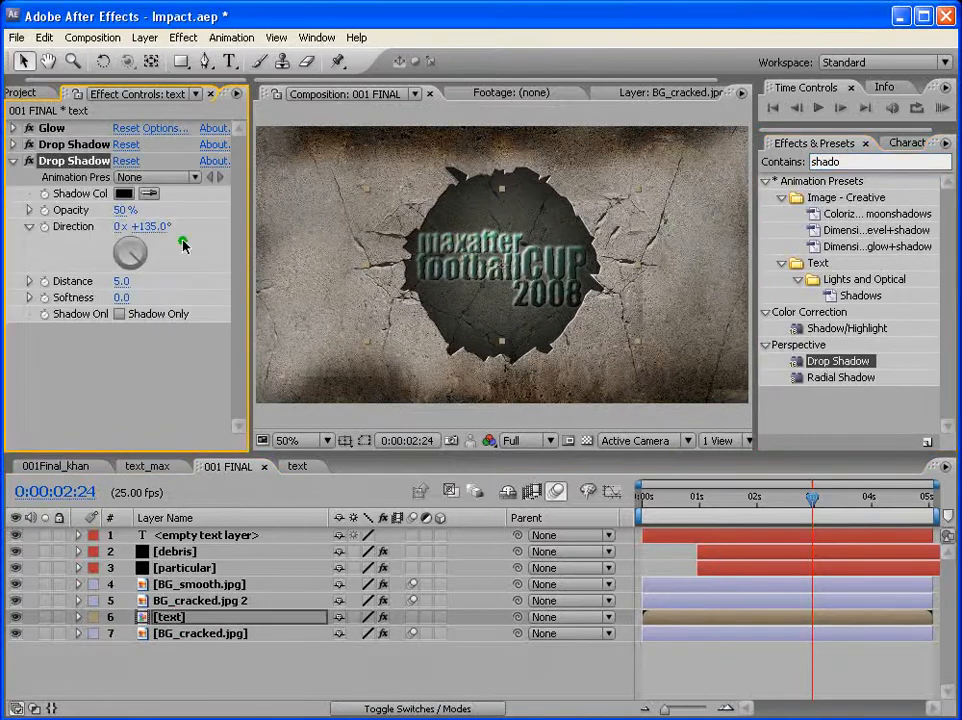
{"action": "left_click_drag", "start_coordinate": [47, 166], "coordinate": [46, 142]}
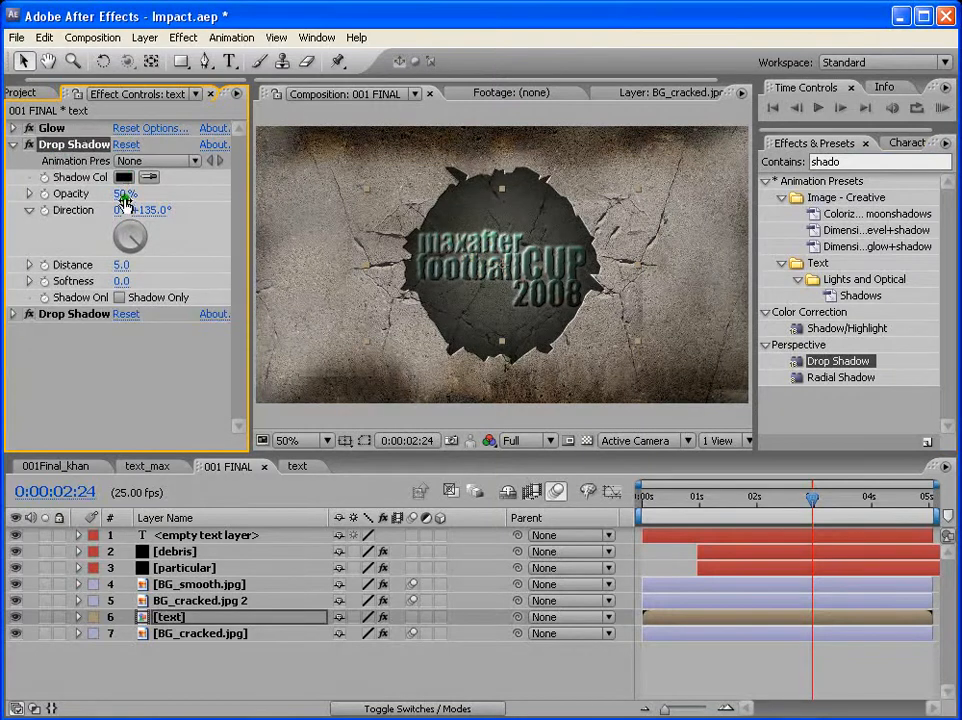
Set the black Drop Shadow to 100% opacity, distance 0 and softness 49, and the white Drop Shadow's softness to 121
{"action": "left_click_drag", "start_coordinate": [127, 194], "coordinate": [318, 187]}
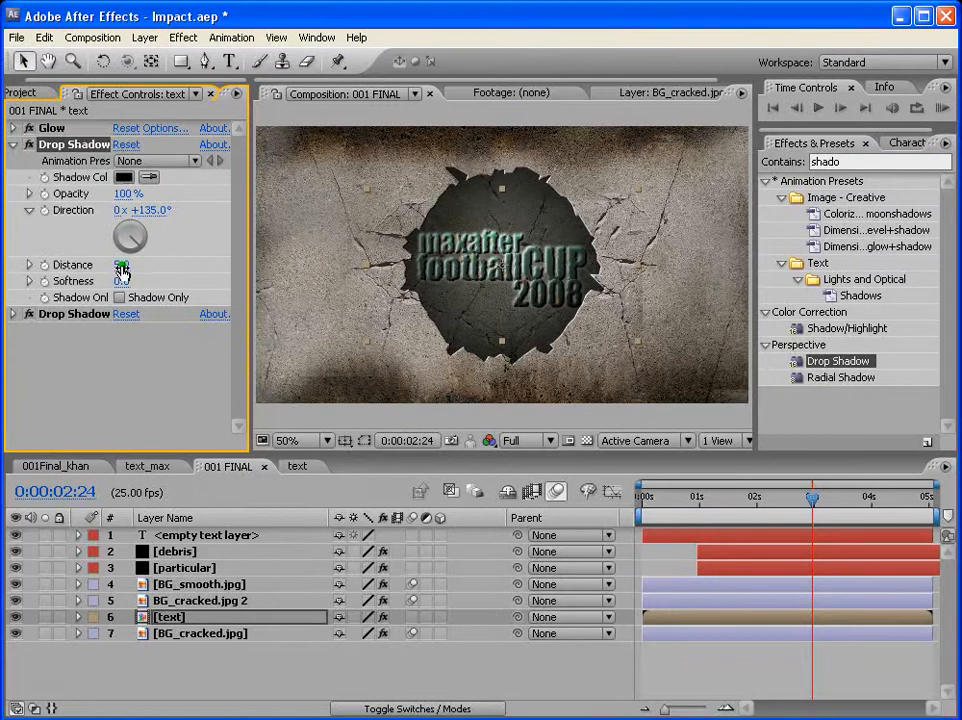
{"action": "left_click", "coordinate": [121, 265]}
{"action": "type", "text": "0"}
{"action": "key", "text": "Return"}
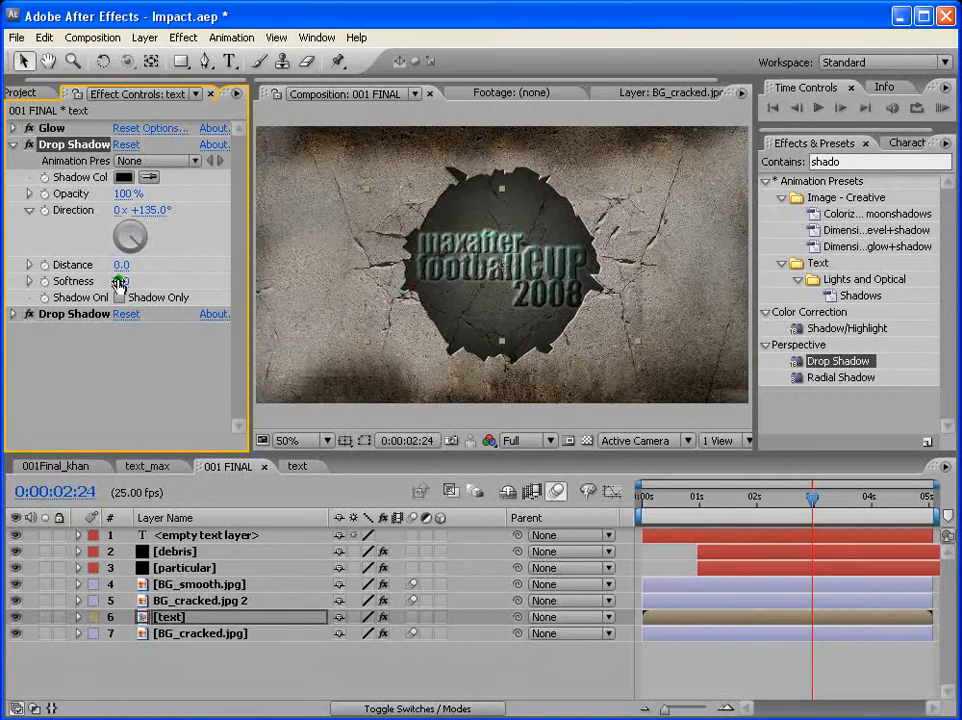
{"action": "left_click_drag", "start_coordinate": [118, 281], "coordinate": [133, 281]}
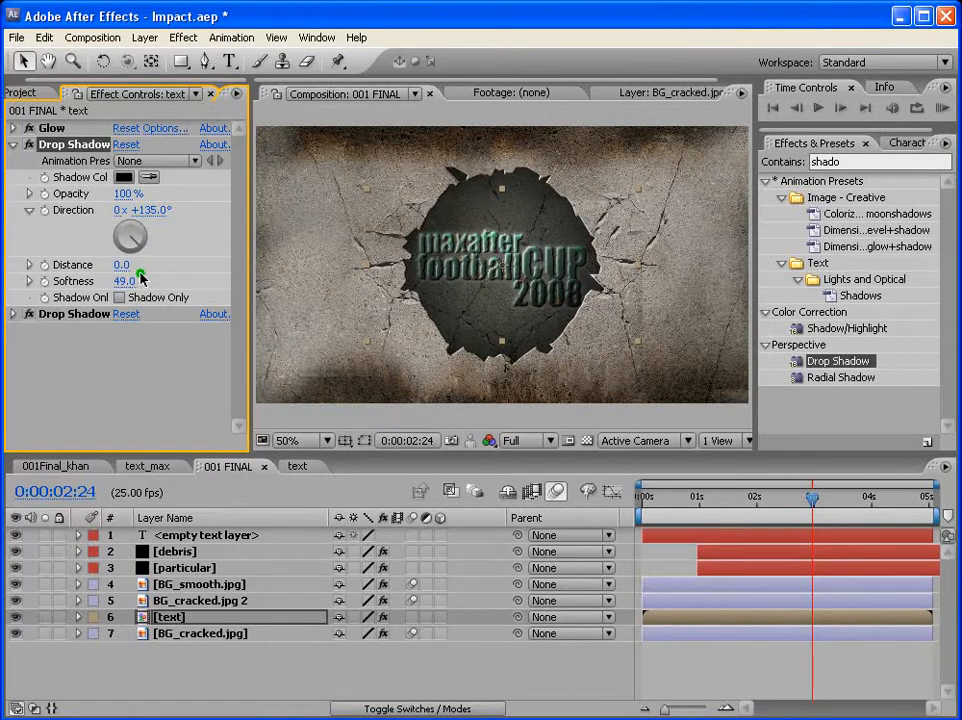
{"action": "left_click", "coordinate": [15, 313]}
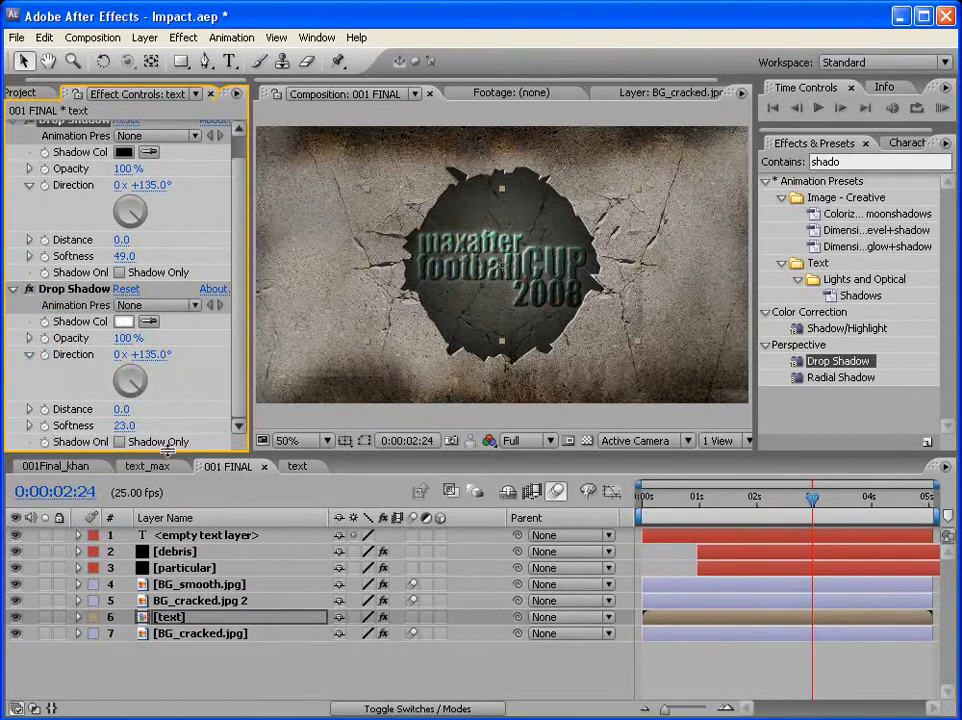
{"action": "mouse_move", "coordinate": [124, 425]}
{"action": "left_mouse_down"}
{"action": "mouse_move", "coordinate": [232, 415]}
{"action": "mouse_move", "coordinate": [220, 424]}
{"action": "mouse_move", "coordinate": [232, 426]}
{"action": "mouse_move", "coordinate": [115, 423]}
{"action": "left_mouse_up"}
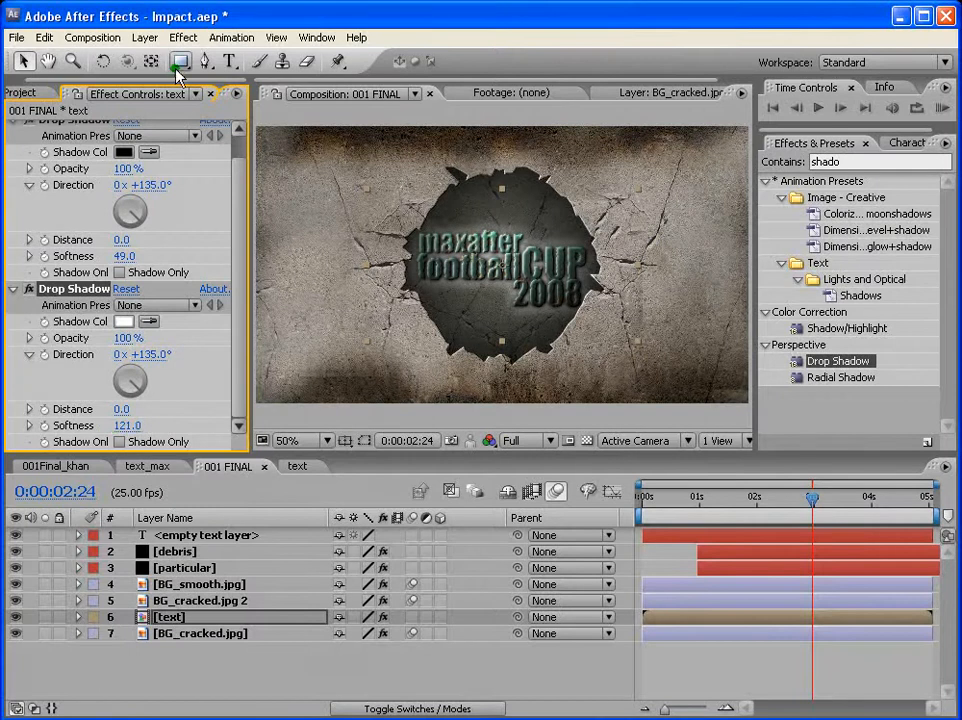
Create an adjustment layer at the top of the 001 FINAL composition and apply the Curves effect to it
{"action": "left_click", "coordinate": [143, 38]}
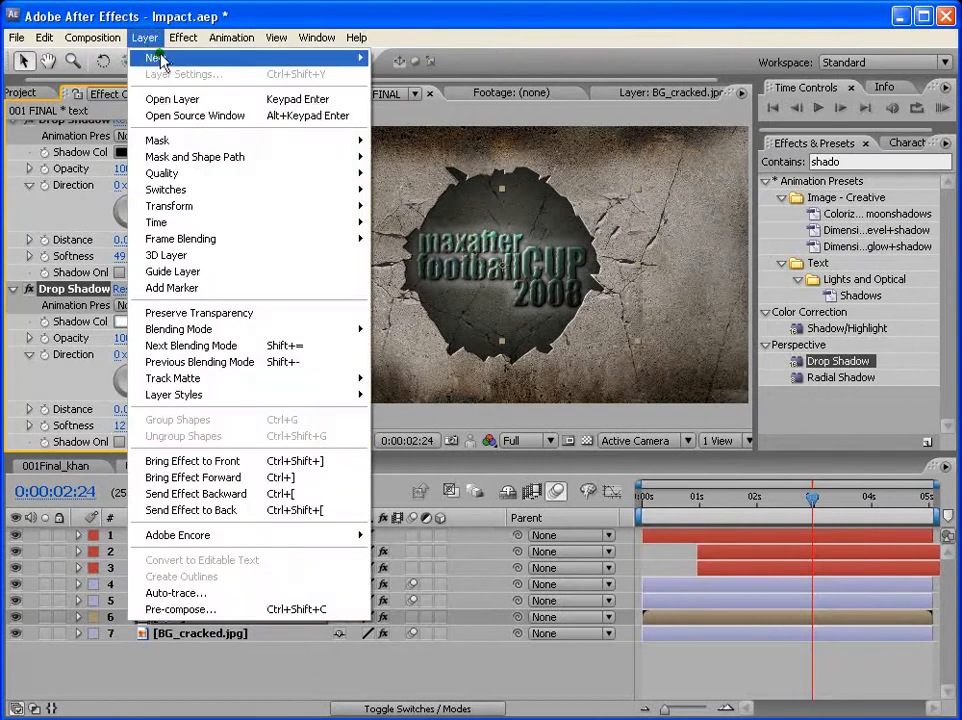
{"action": "mouse_move", "coordinate": [162, 58]}
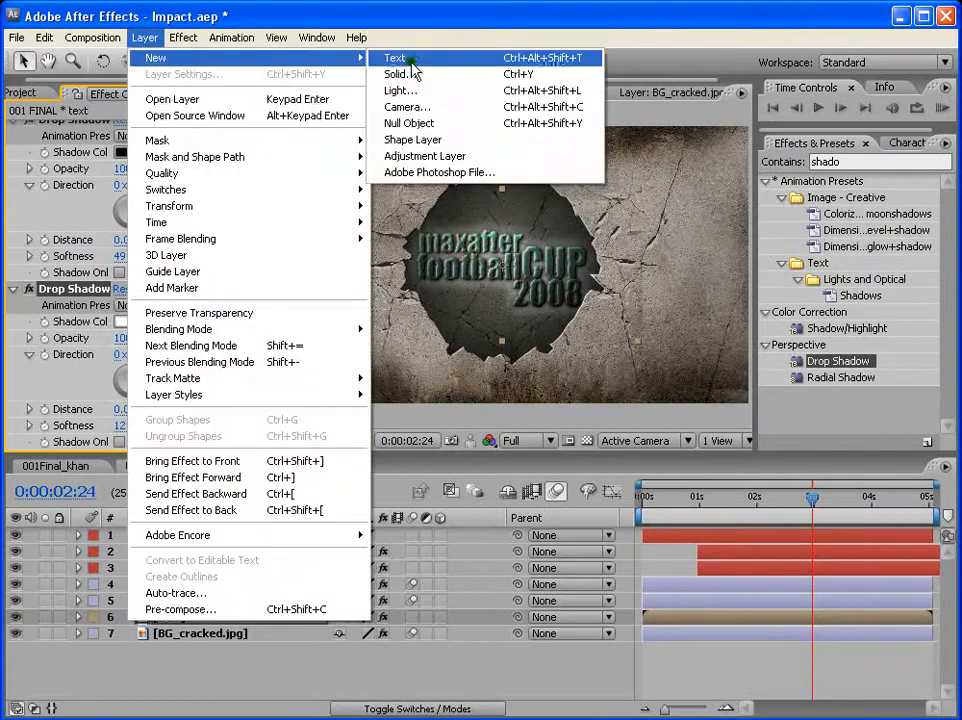
{"action": "left_click", "coordinate": [432, 157]}
{"action": "left_click", "coordinate": [765, 145]}
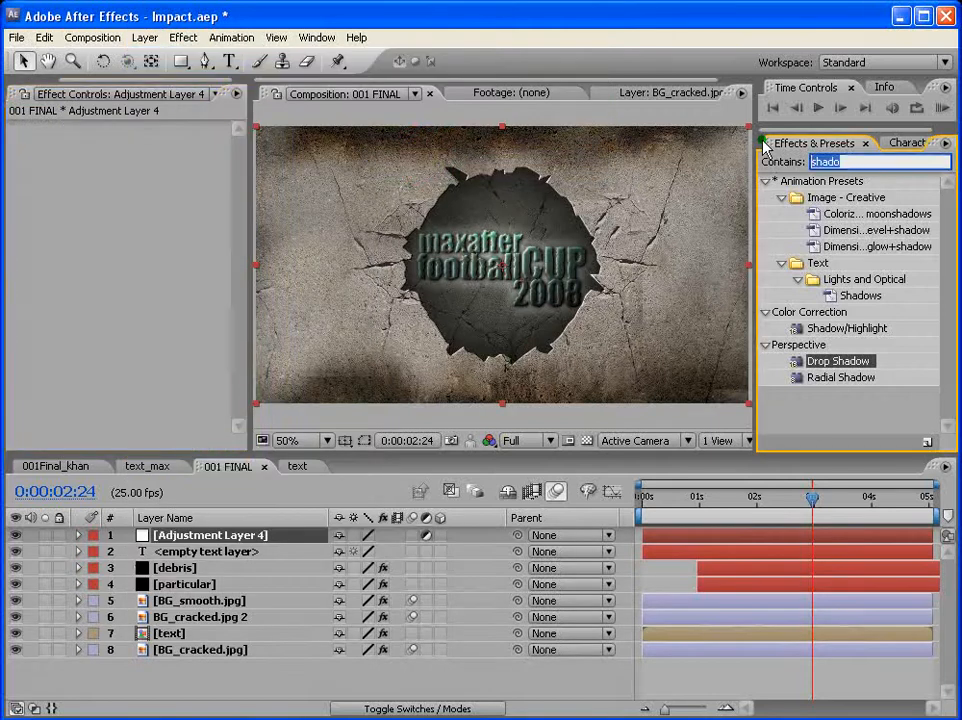
{"action": "type", "text": "curve"}
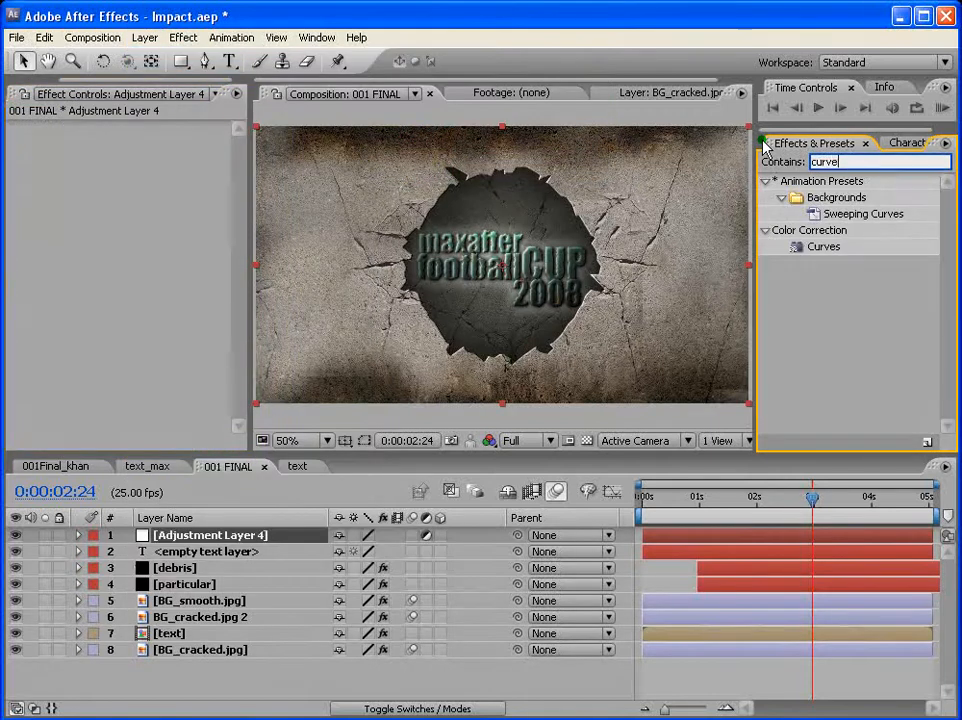
{"action": "left_click_drag", "start_coordinate": [831, 249], "coordinate": [245, 545]}
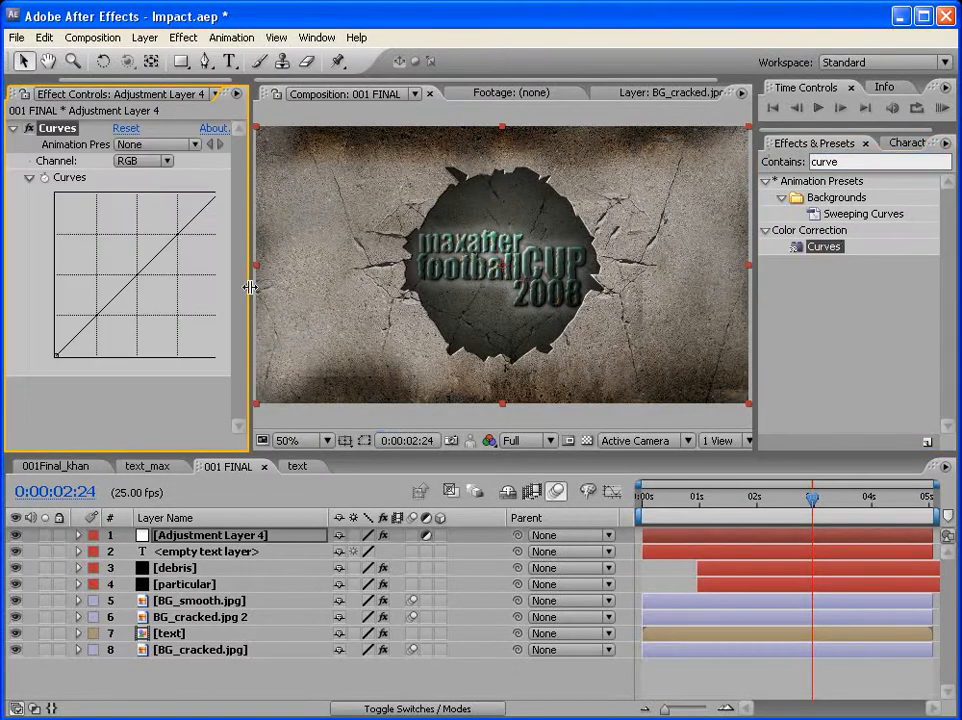
Pull the midpoint of the adjustment layer's Red curve slightly down to reduce the red tones
{"action": "left_click_drag", "start_coordinate": [254, 285], "coordinate": [263, 285]}
{"action": "left_click", "coordinate": [168, 162]}
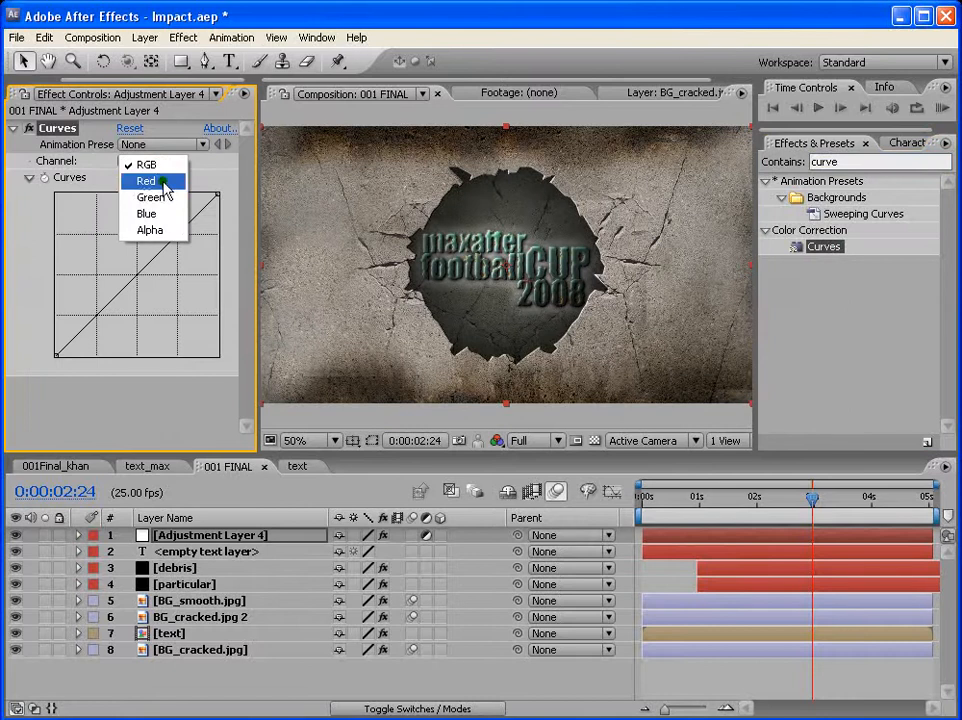
{"action": "left_click", "coordinate": [160, 182]}
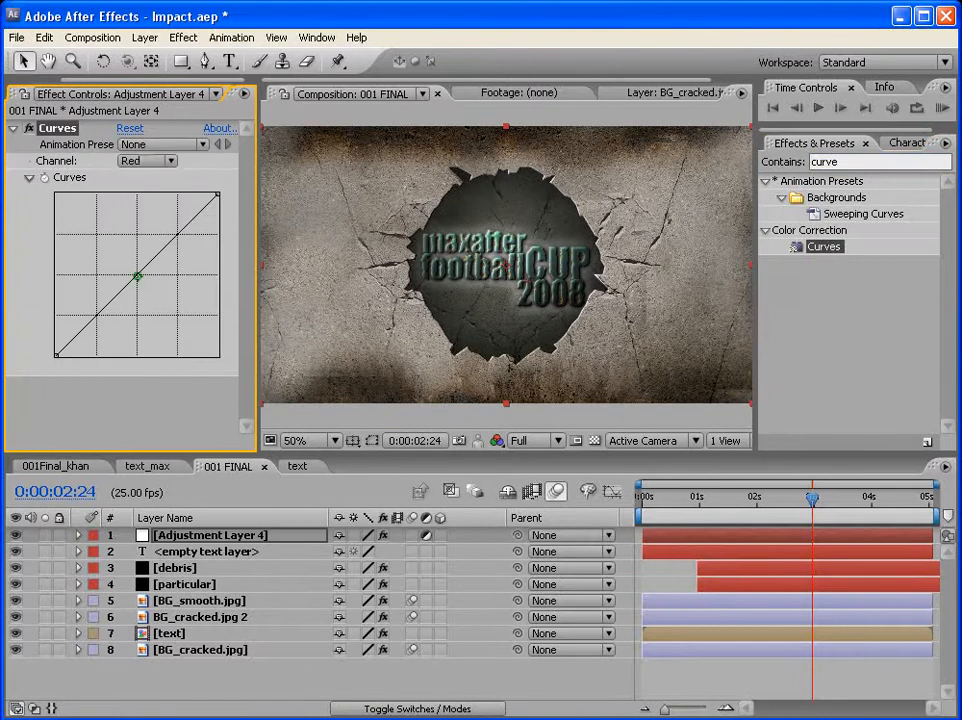
{"action": "left_click_drag", "start_coordinate": [137, 272], "coordinate": [144, 280]}
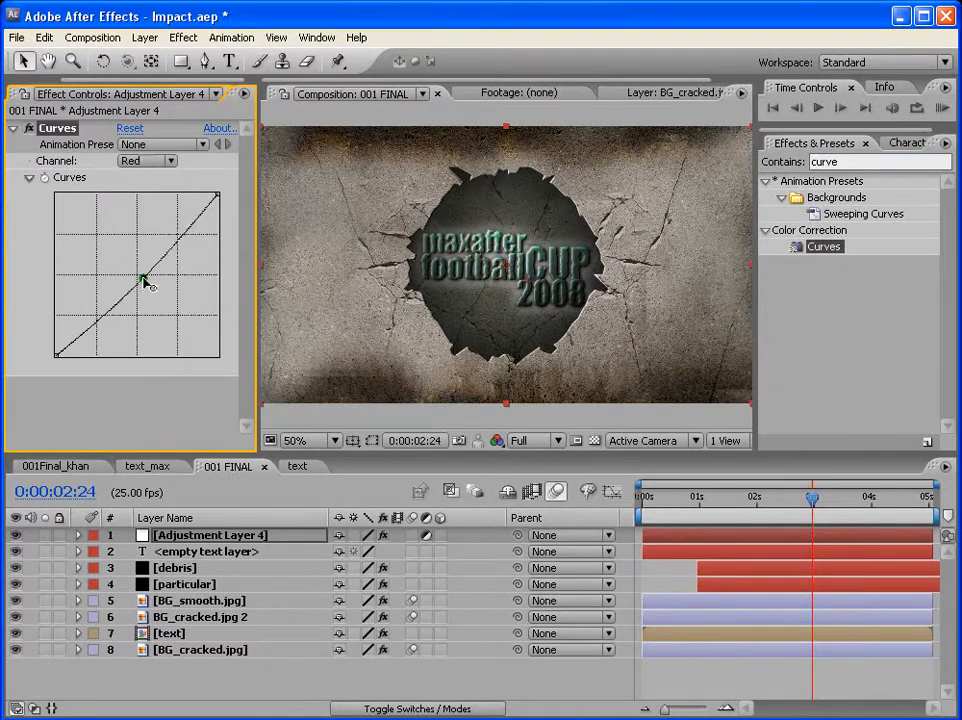
Raise the midpoints of the adjustment layer's Green and Blue curves slightly
{"action": "left_click", "coordinate": [176, 160]}
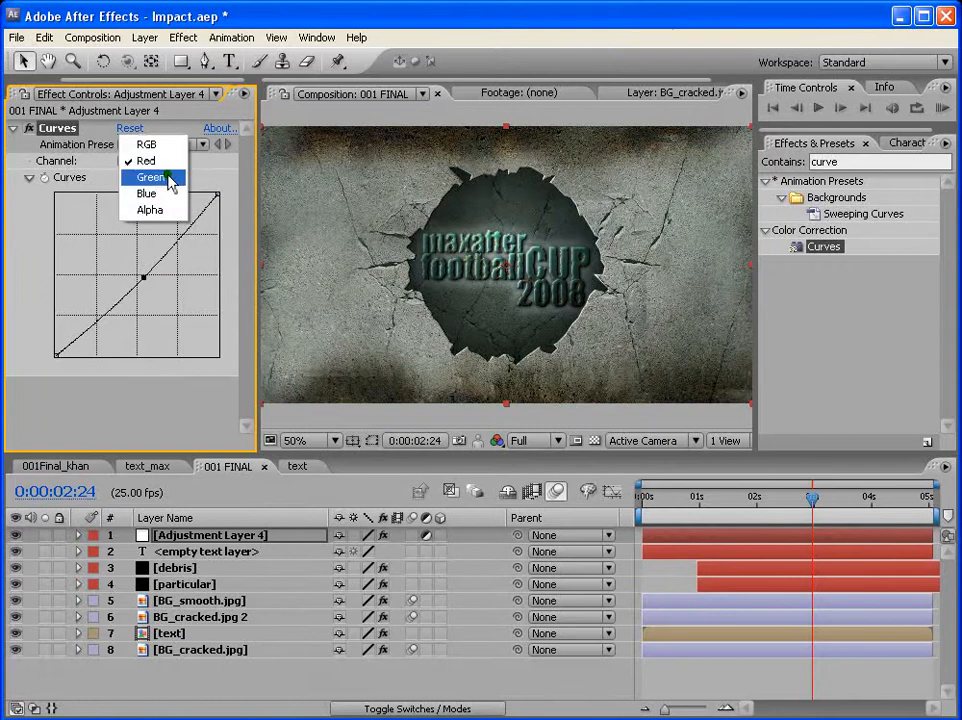
{"action": "left_click", "coordinate": [168, 177]}
{"action": "left_click_drag", "start_coordinate": [138, 274], "coordinate": [134, 270]}
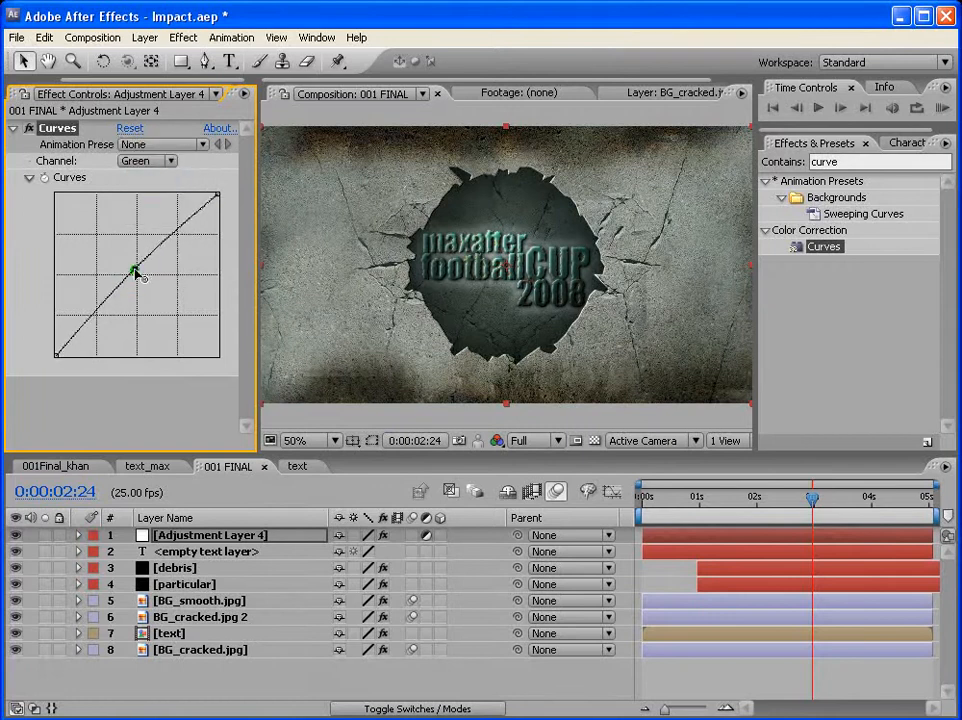
{"action": "left_click", "coordinate": [166, 160]}
{"action": "left_click", "coordinate": [170, 177]}
{"action": "left_click_drag", "start_coordinate": [136, 278], "coordinate": [133, 272]}
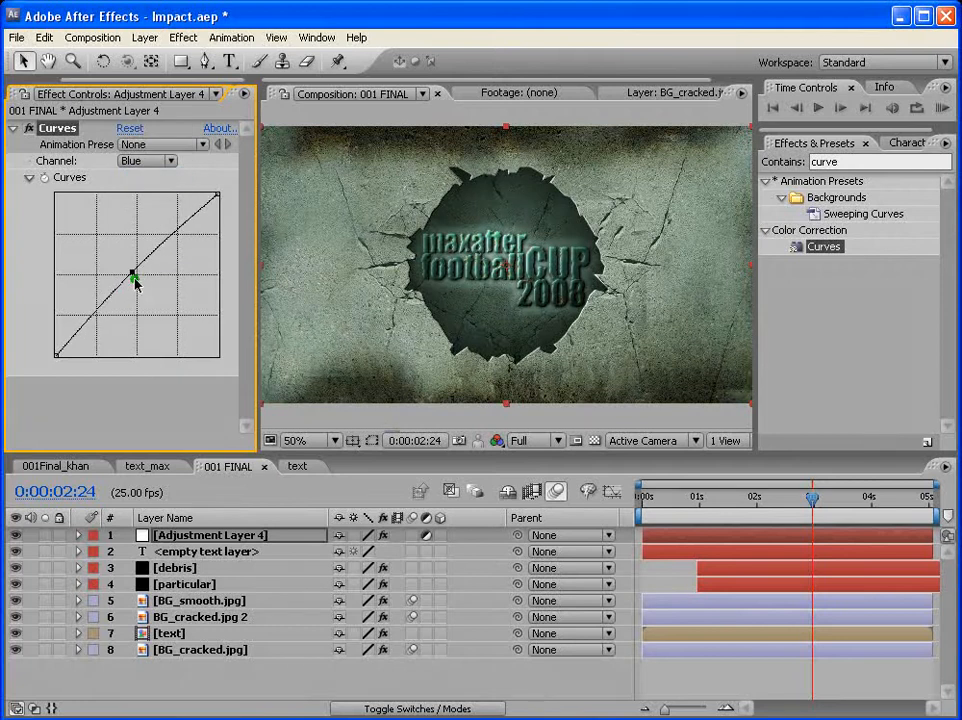
Enlarge the composition view, set its resolution to Half and run a RAM preview of the colour-graded animation
{"action": "scroll", "coordinate": [420, 282], "scroll_direction": "down", "scroll_amount": 1}
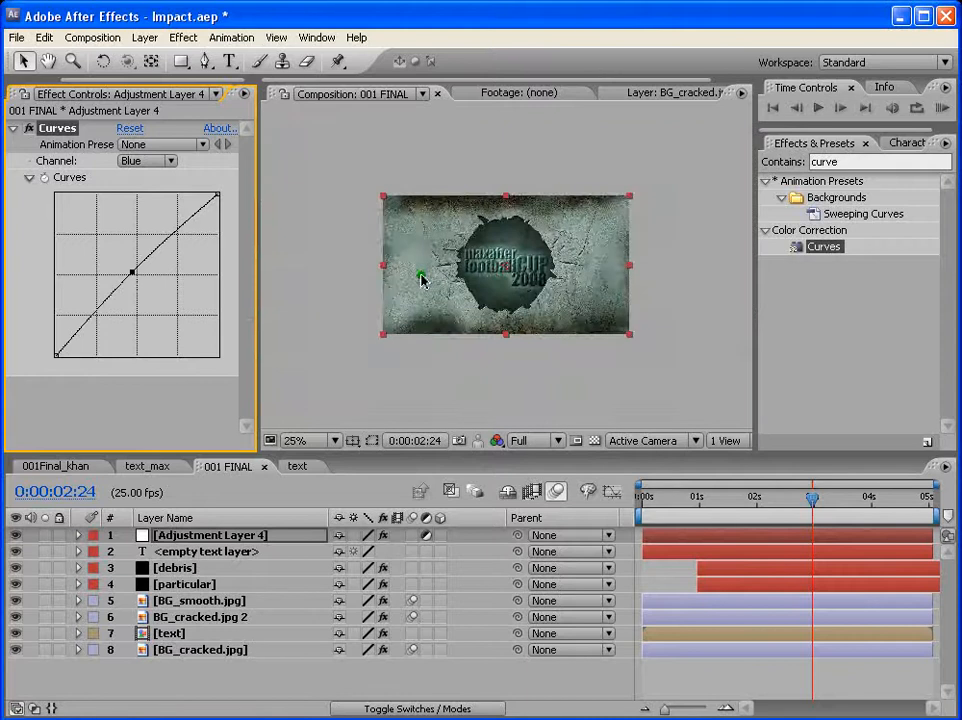
{"action": "scroll", "coordinate": [420, 282], "scroll_direction": "up", "scroll_amount": 1}
{"action": "left_click_drag", "start_coordinate": [257, 291], "coordinate": [187, 291]}
{"action": "left_click", "coordinate": [486, 441]}
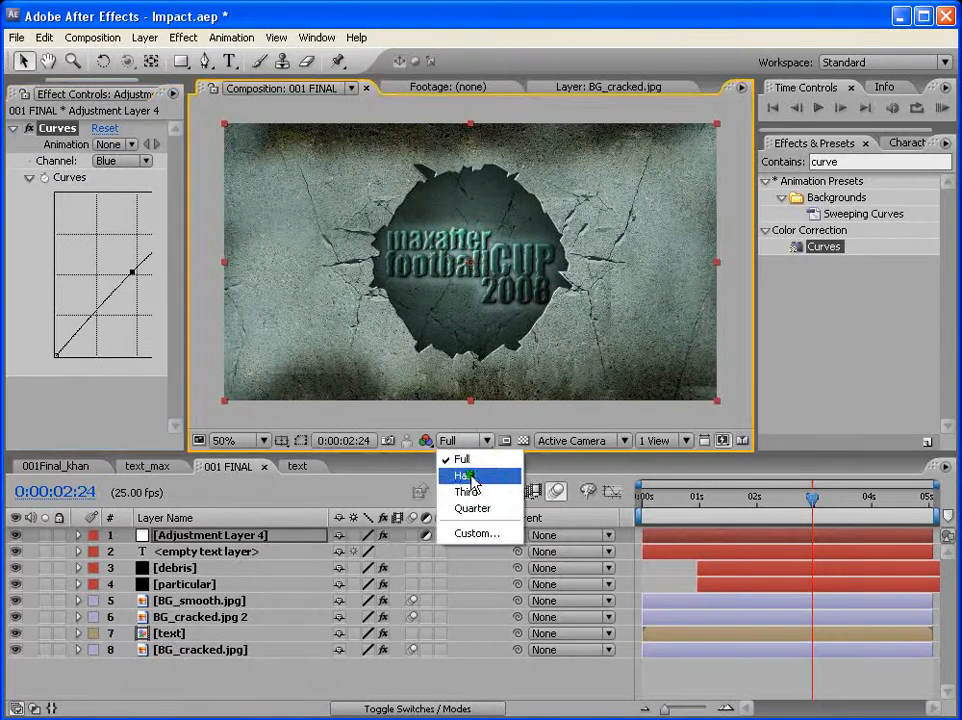
{"action": "left_click", "coordinate": [462, 473]}
{"action": "left_click", "coordinate": [941, 108]}
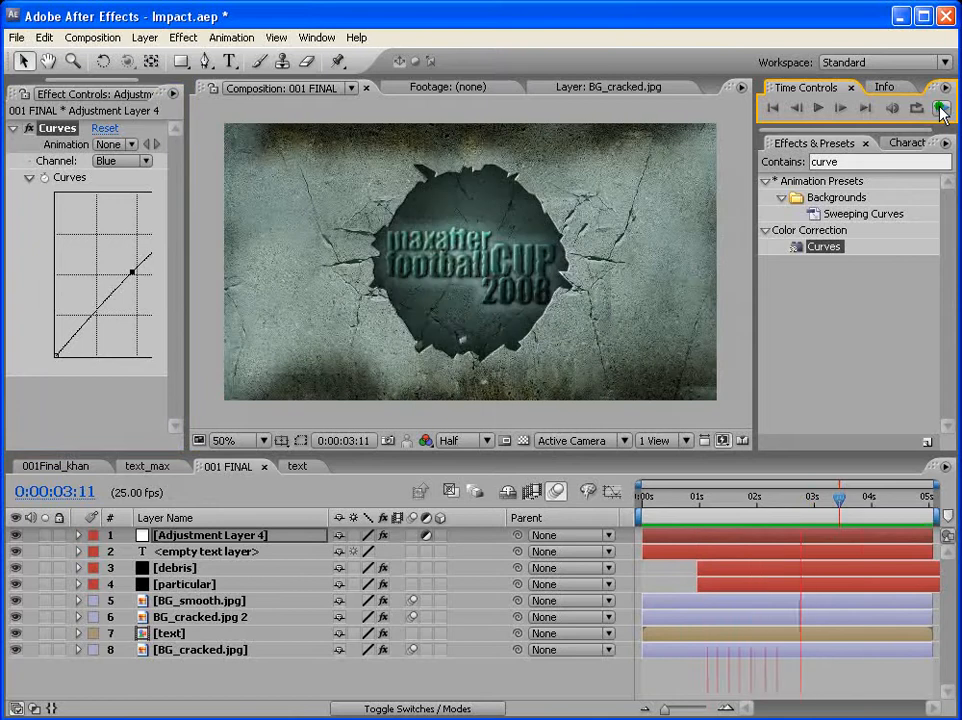
{"action": "left_click", "coordinate": [940, 108]}
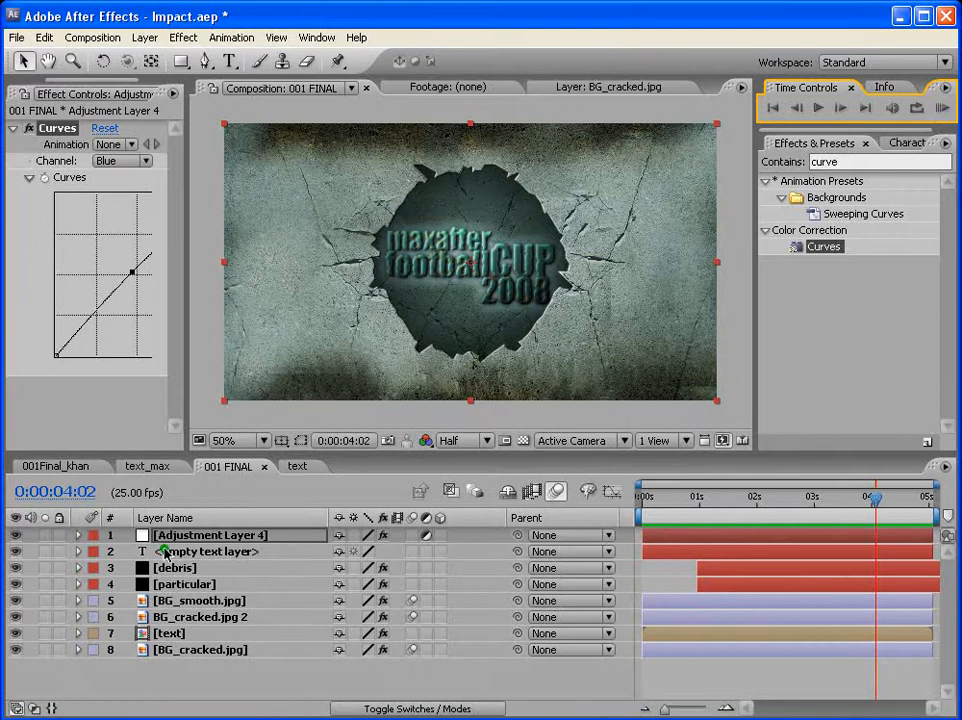
Add football_map.jpg from the Map_BG Layers folder to the composition directly below the adjustment layer
{"action": "left_click_drag", "start_coordinate": [188, 185], "coordinate": [232, 178]}
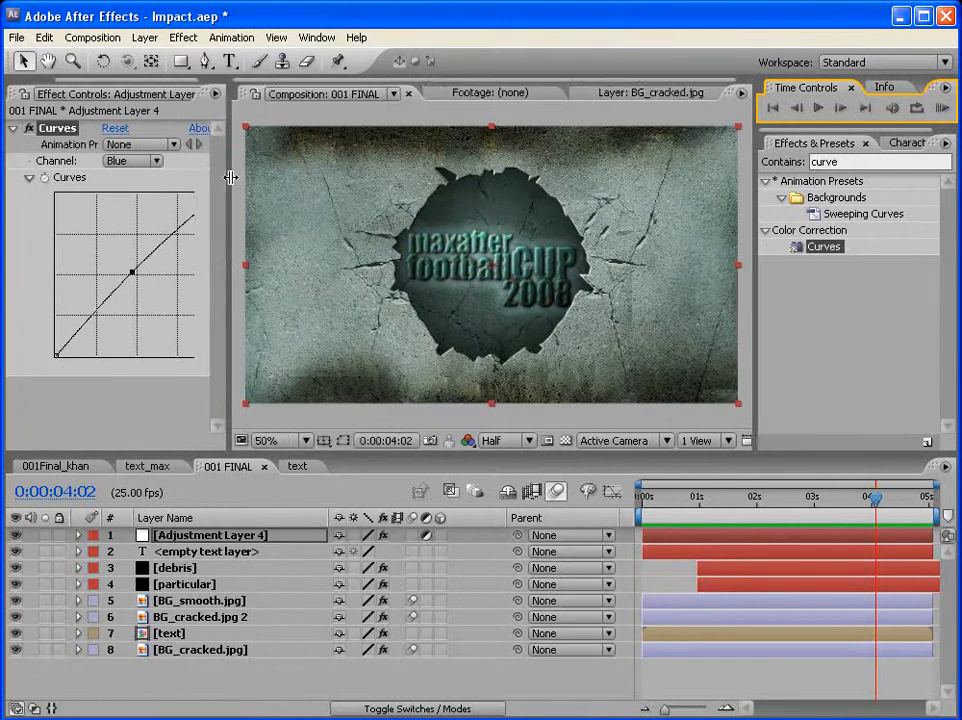
{"action": "left_click", "coordinate": [187, 566]}
{"action": "left_click", "coordinate": [78, 336]}
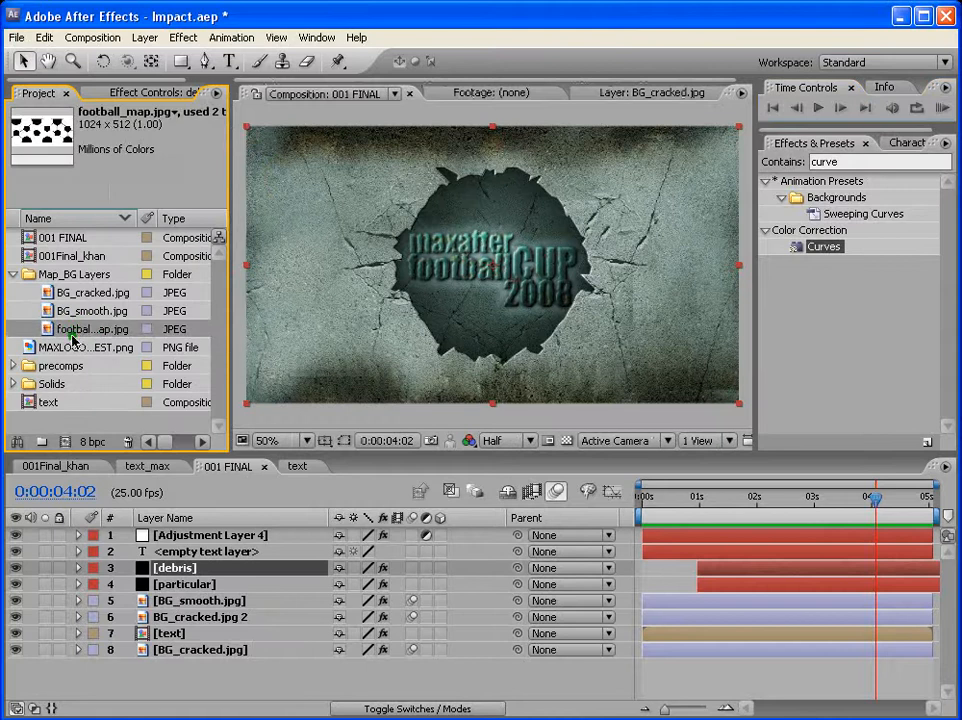
{"action": "left_click_drag", "start_coordinate": [72, 333], "coordinate": [88, 543]}
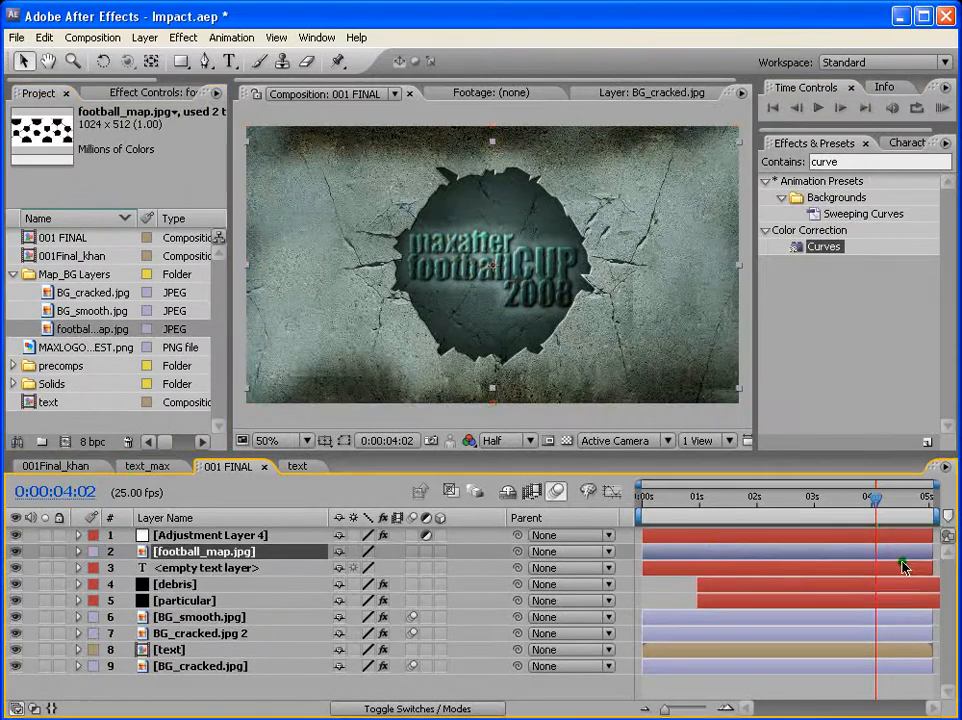
Find the CC Sphere effect and apply it to the football_map.jpg layer
{"action": "left_click", "coordinate": [866, 162]}
{"action": "type", "text": "cc"}
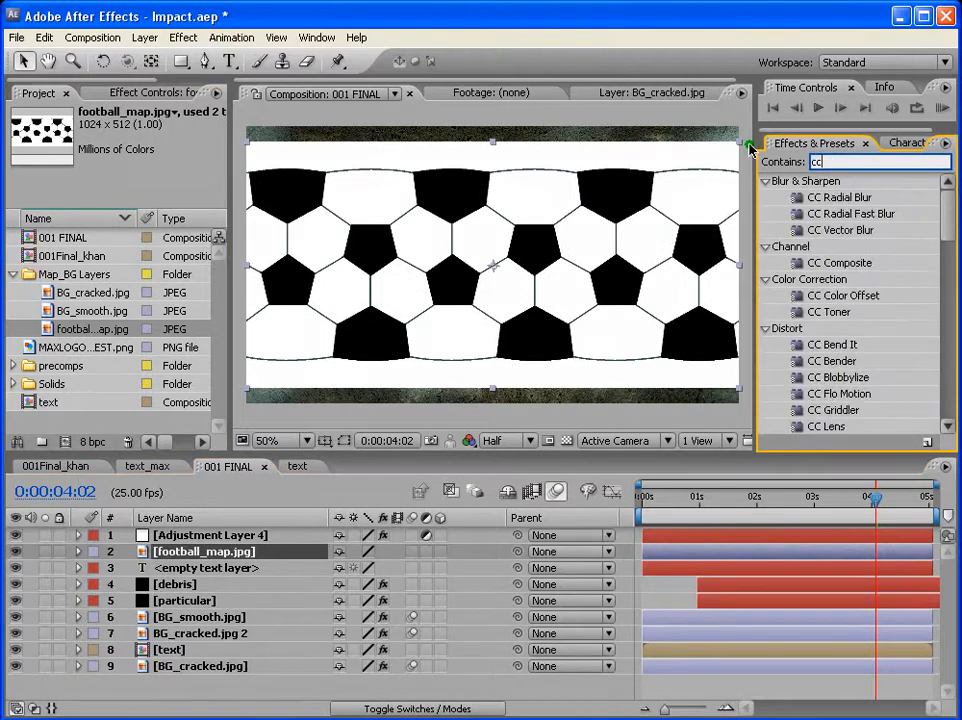
{"action": "type", "text": " sph"}
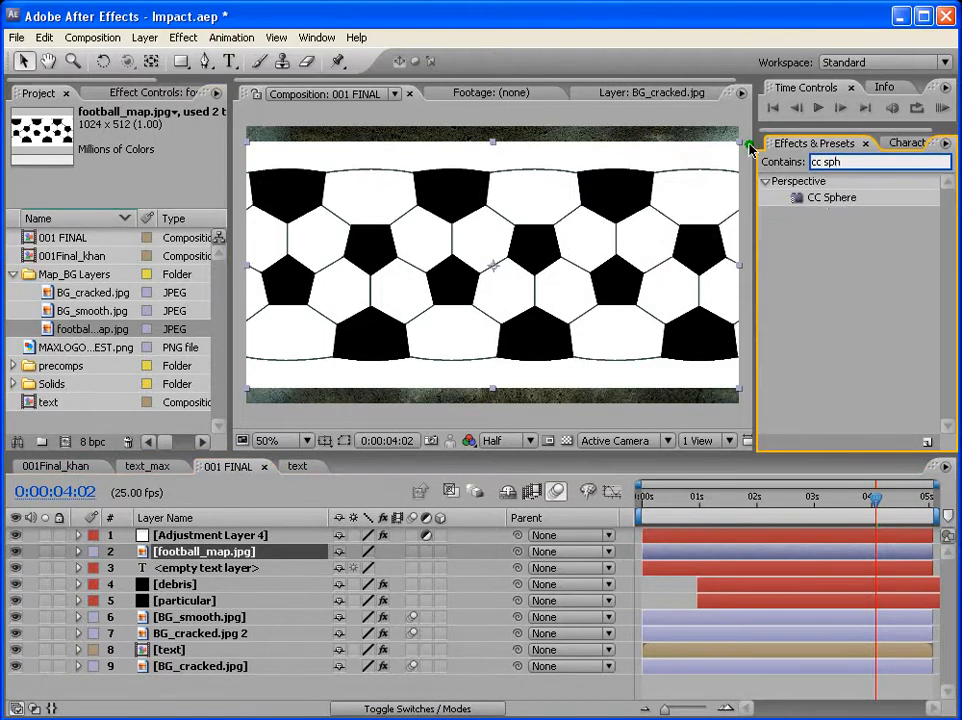
{"action": "left_click_drag", "start_coordinate": [812, 198], "coordinate": [680, 553]}
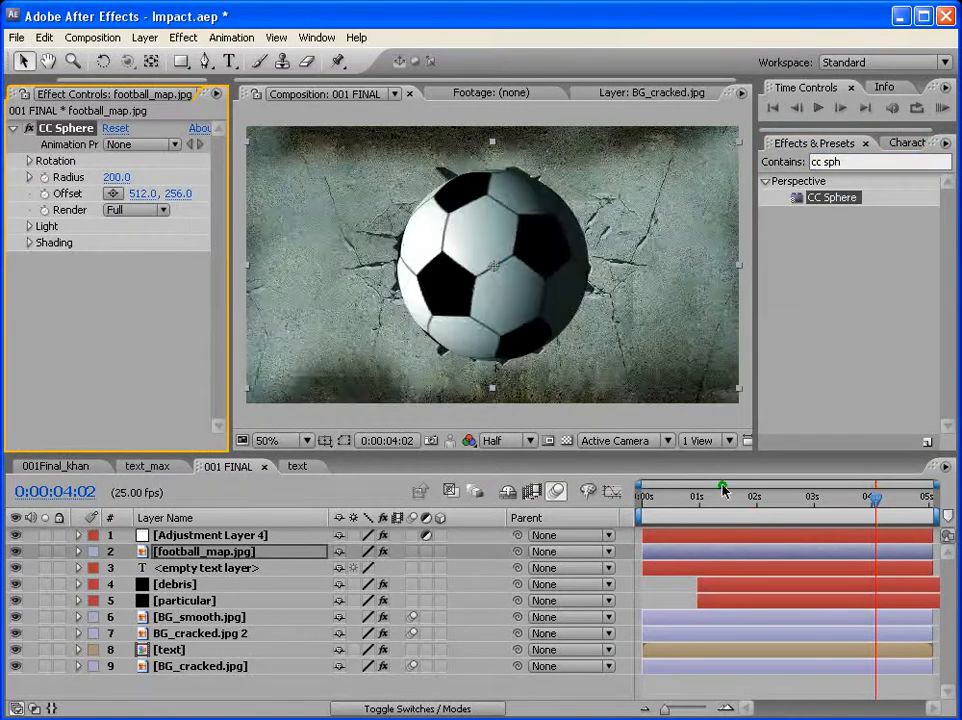
Make the football_map.jpg layer 3D and move it back in depth to a Z position of 4730
{"action": "scroll", "coordinate": [503, 343], "scroll_direction": "down", "scroll_amount": 1}
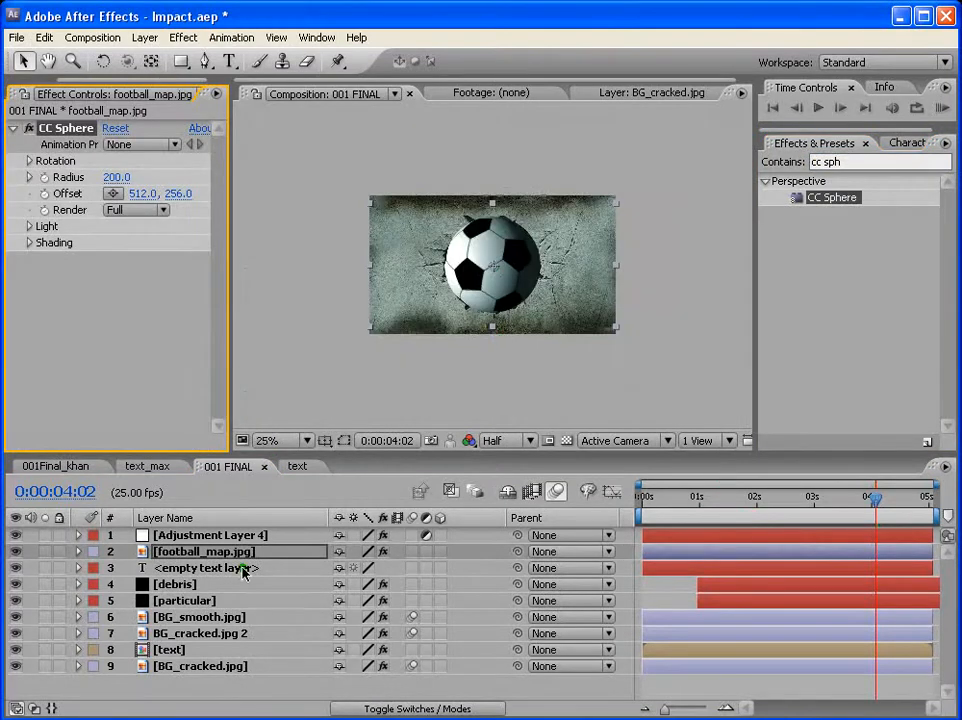
{"action": "left_click", "coordinate": [441, 551]}
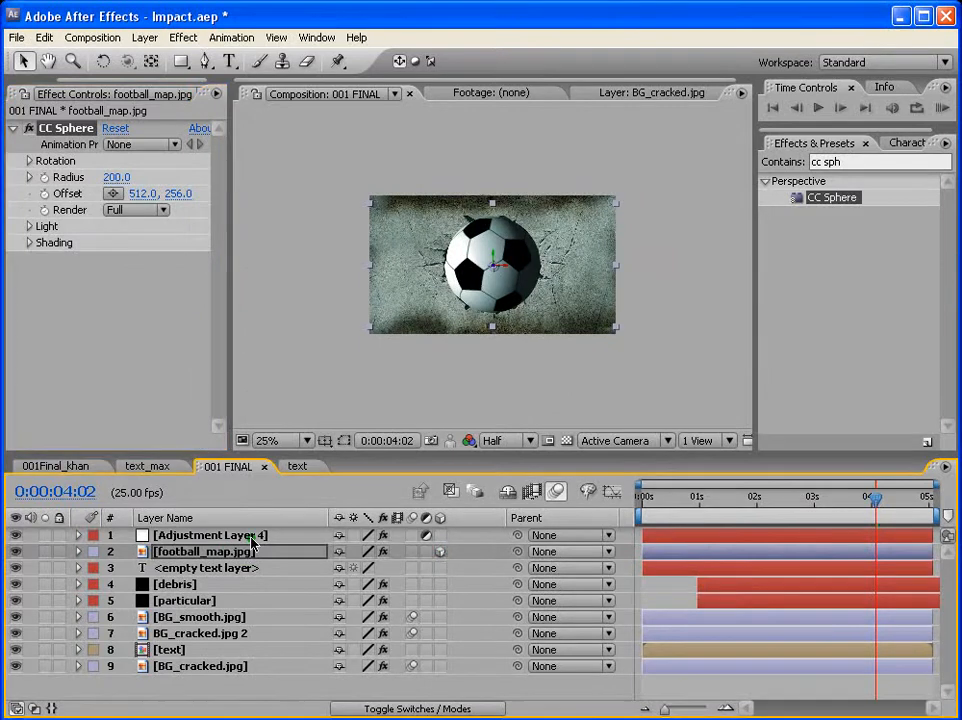
{"action": "key", "text": "p"}
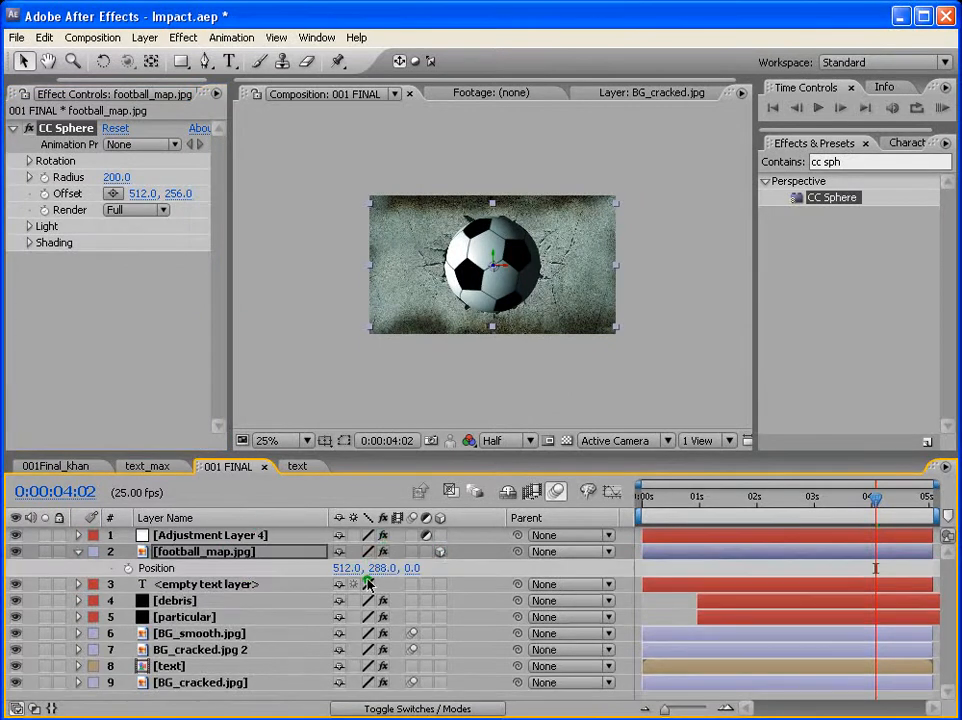
{"action": "left_click_drag", "start_coordinate": [410, 577], "coordinate": [530, 567]}
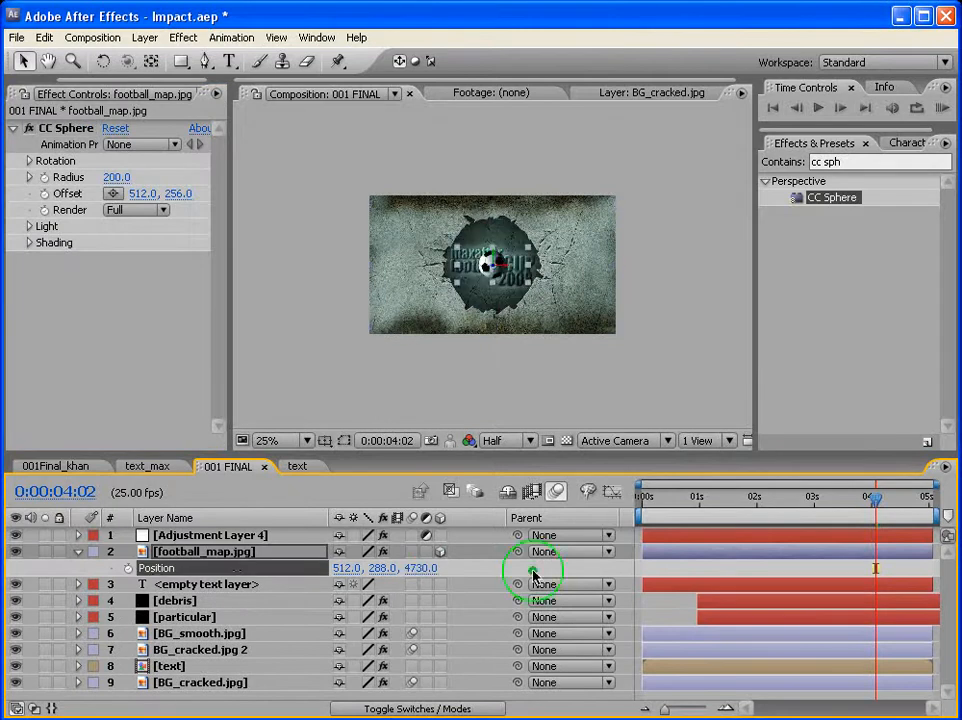
At 0:00:01:00, push the football_map.jpg layer back in depth to a Z position of 9170
{"action": "left_click_drag", "start_coordinate": [411, 575], "coordinate": [483, 577]}
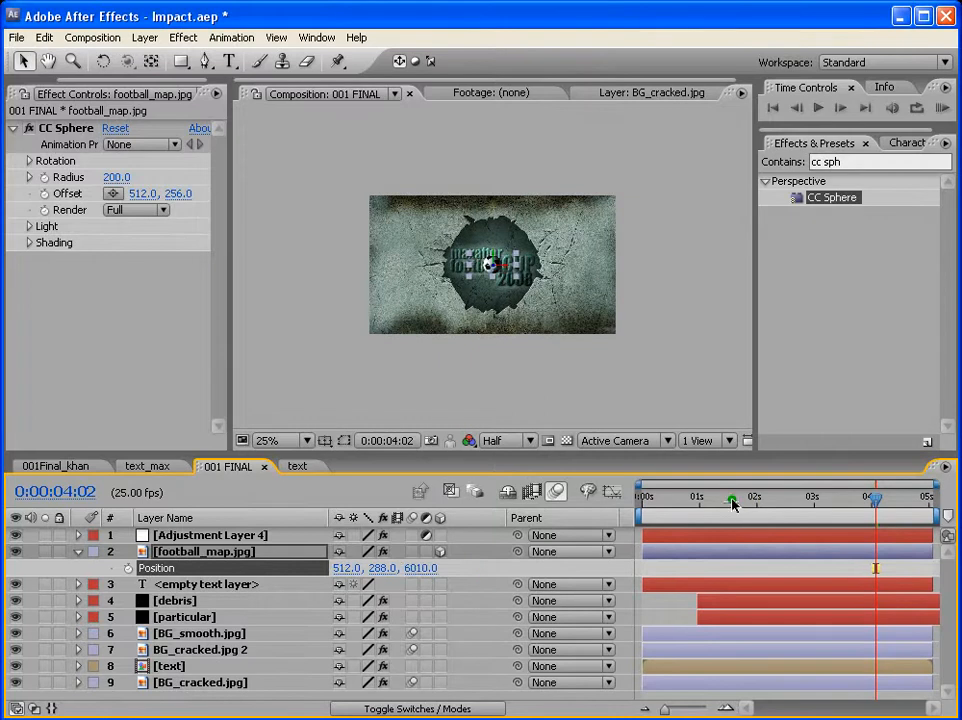
{"action": "left_click", "coordinate": [731, 499]}
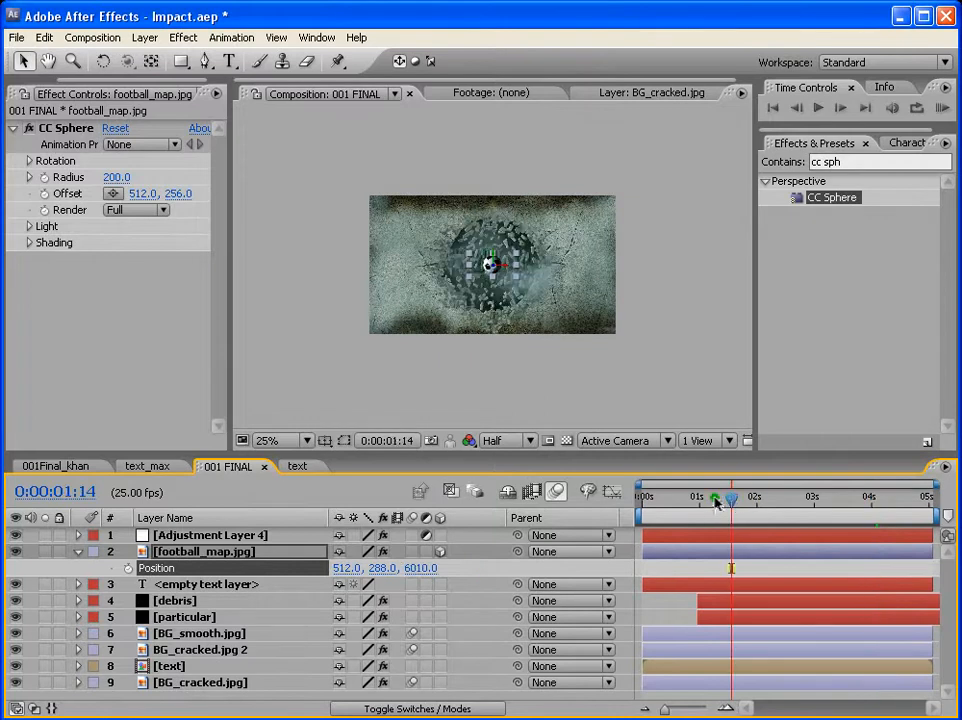
{"action": "left_click", "coordinate": [716, 499]}
{"action": "key", "text": "period"}
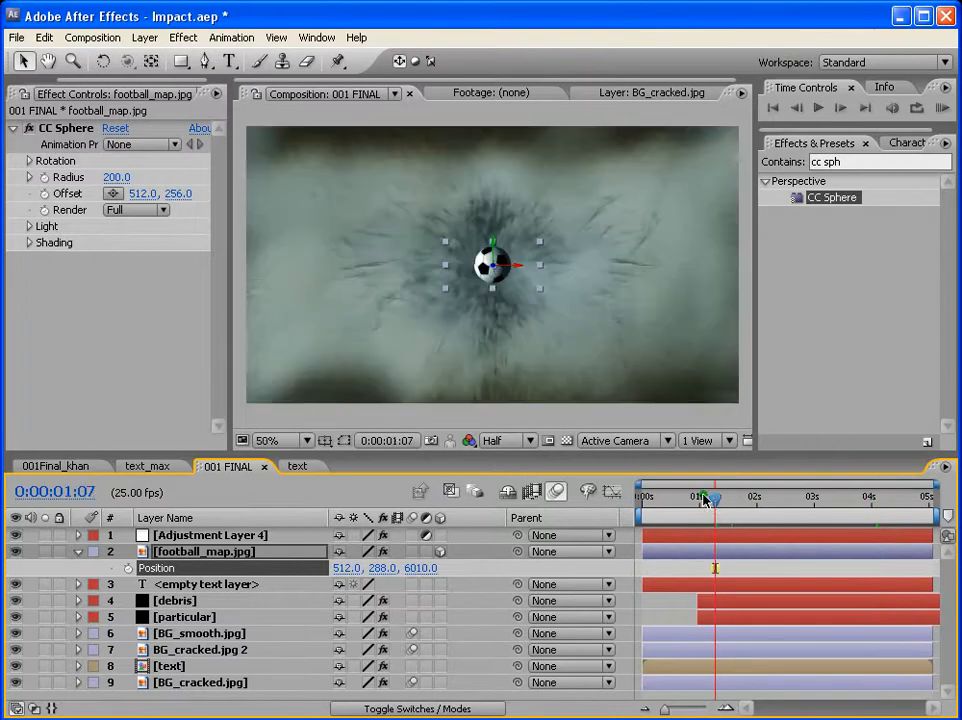
{"action": "left_click_drag", "start_coordinate": [705, 500], "coordinate": [698, 503]}
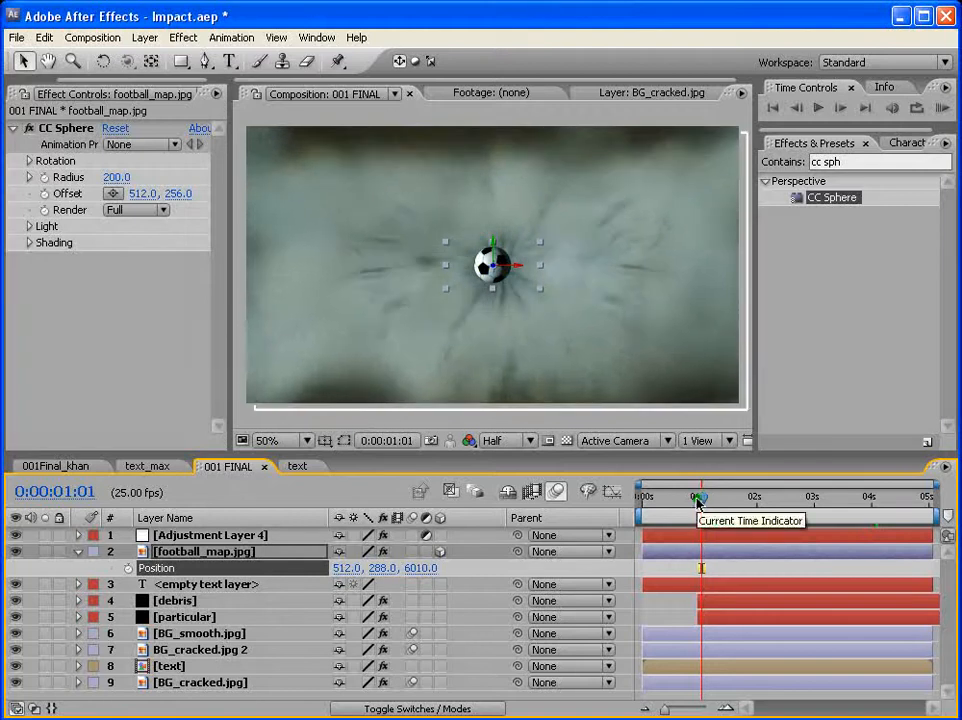
{"action": "key", "text": "Page_Up"}
{"action": "left_click_drag", "start_coordinate": [420, 568], "coordinate": [481, 557]}
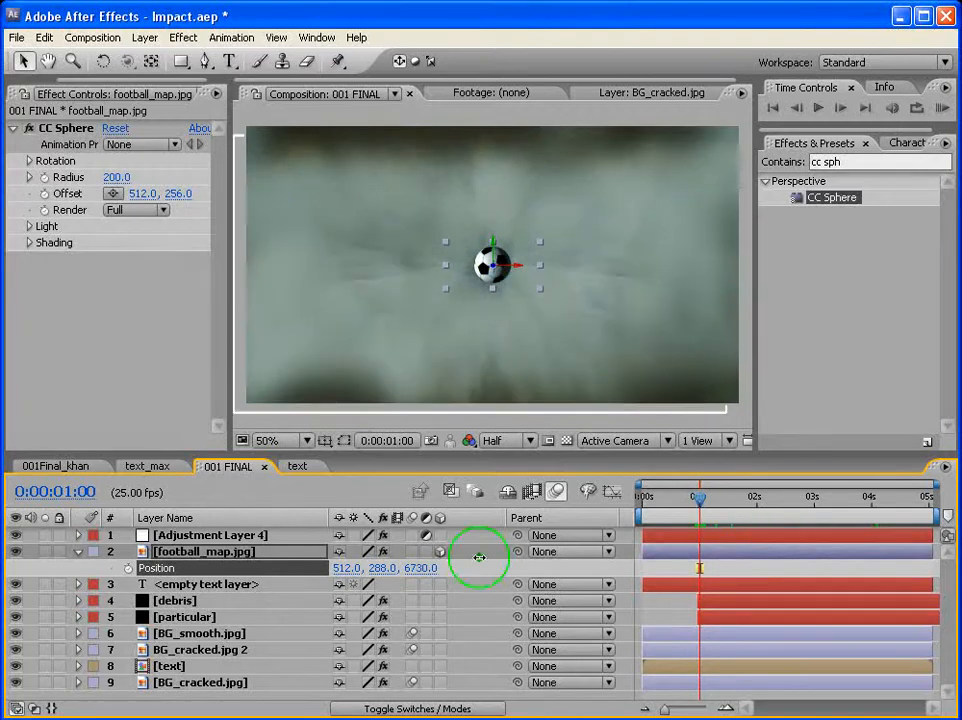
{"action": "left_click_drag", "start_coordinate": [414, 569], "coordinate": [498, 568]}
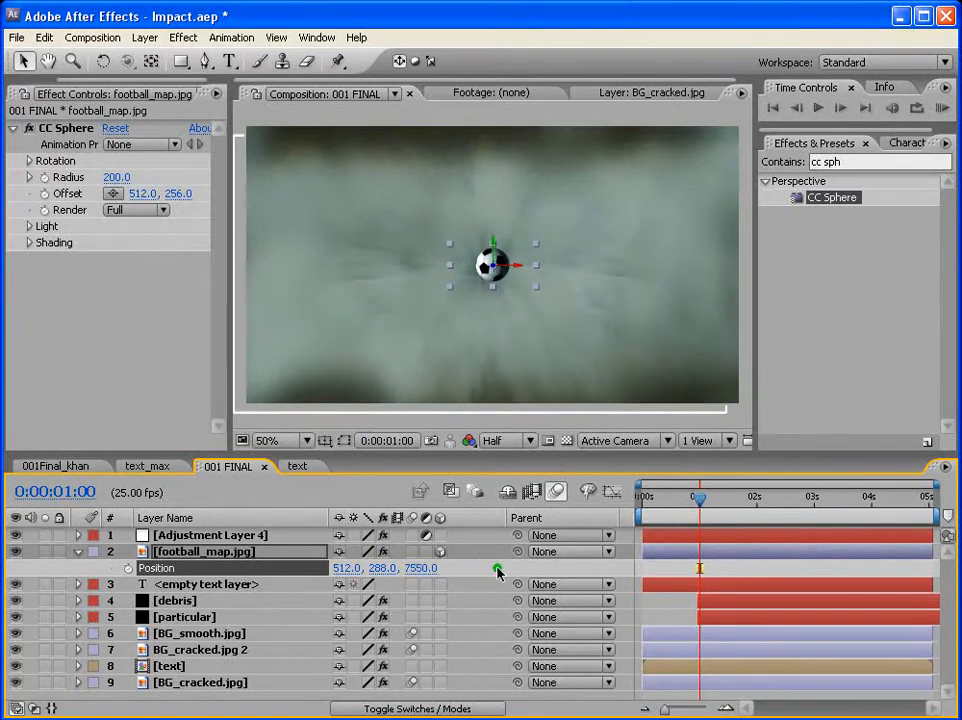
{"action": "left_click_drag", "start_coordinate": [414, 570], "coordinate": [562, 558]}
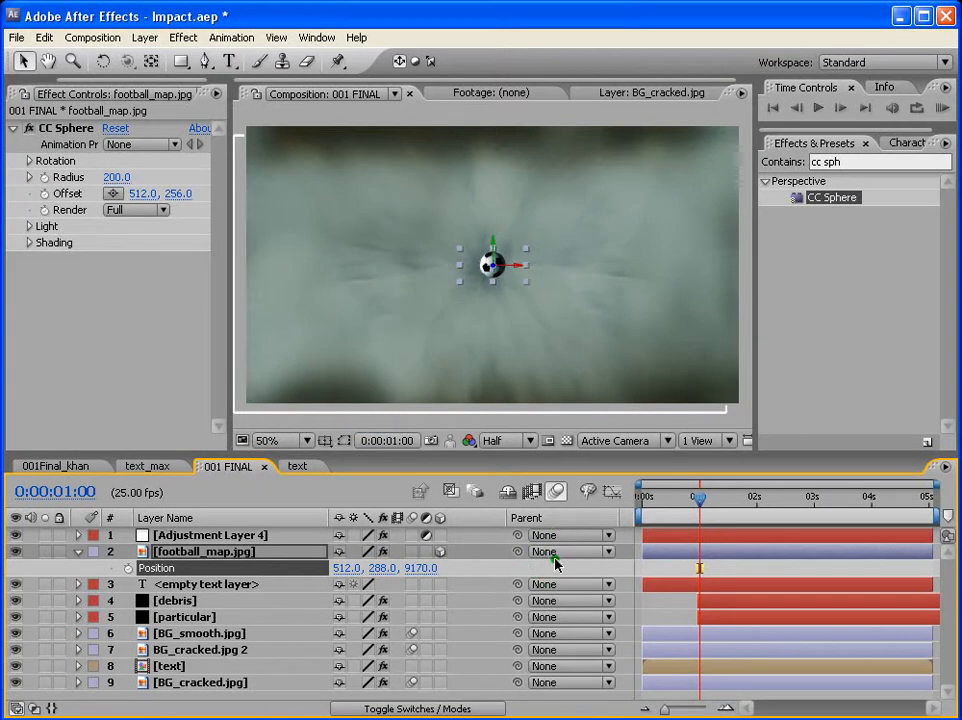
Trim the end of the football_map.jpg layer to 0:00:01:00 and set a Position keyframe there
{"action": "left_click", "coordinate": [699, 552]}
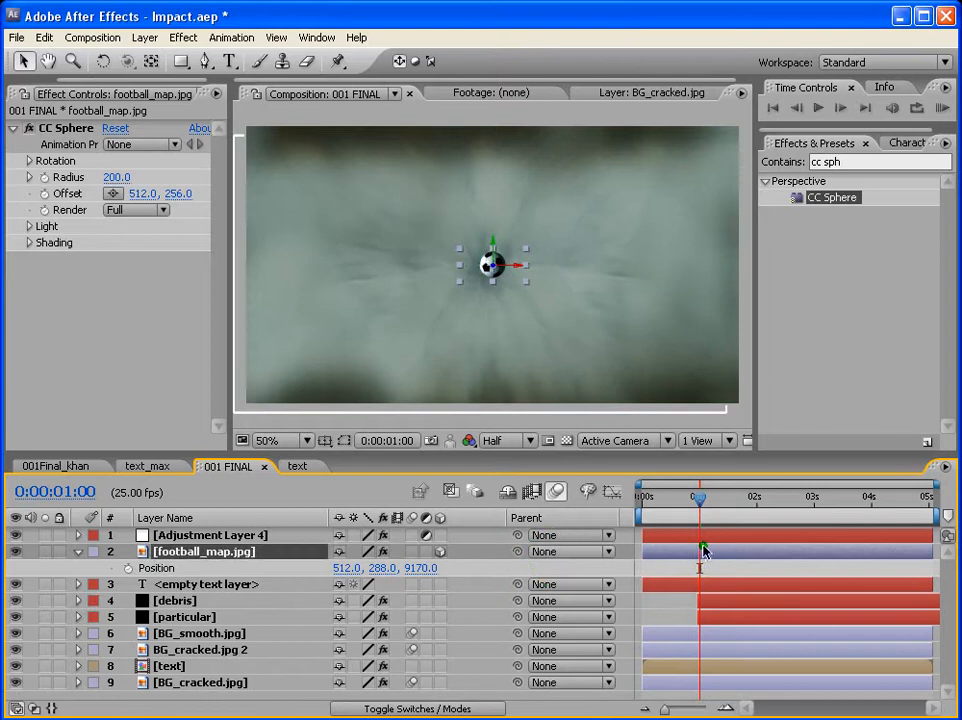
{"action": "left_click_drag", "start_coordinate": [928, 551], "coordinate": [702, 561]}
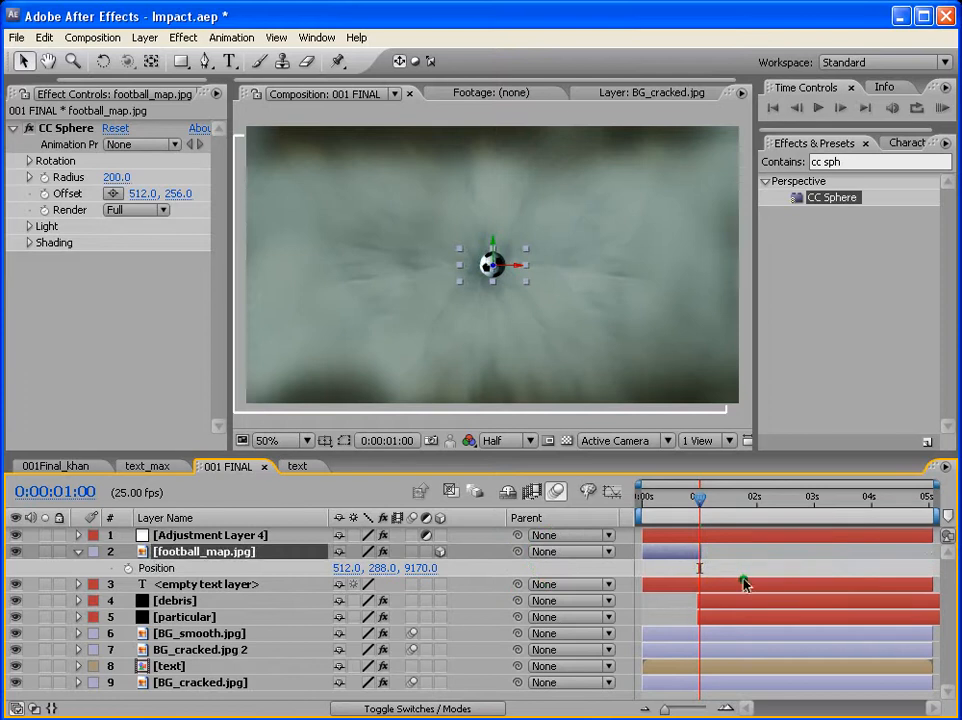
{"action": "left_click", "coordinate": [129, 567]}
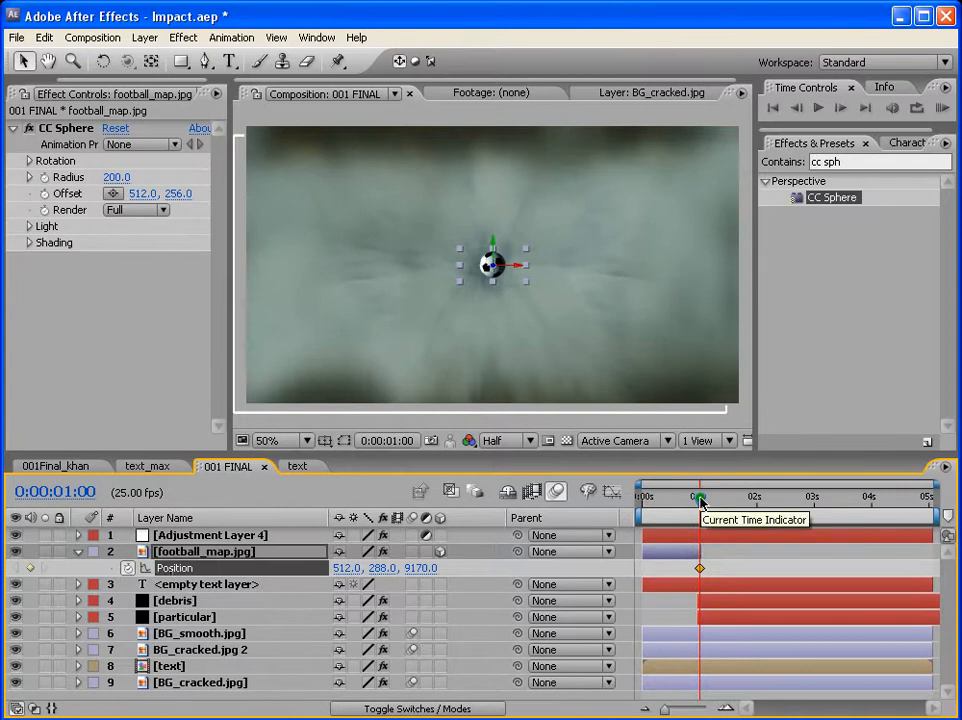
At 0:00:00:00, keyframe the football outside the frame near the camera at Position -184, 288, -1360
{"action": "left_click_drag", "start_coordinate": [700, 500], "coordinate": [643, 497]}
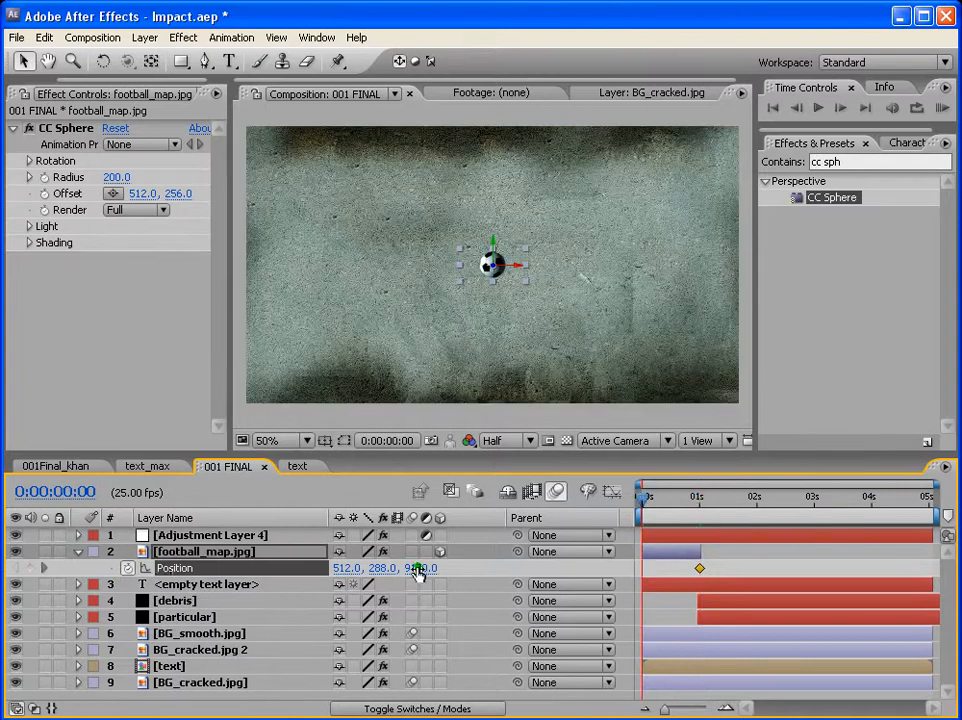
{"action": "left_click_drag", "start_coordinate": [418, 571], "coordinate": [204, 575]}
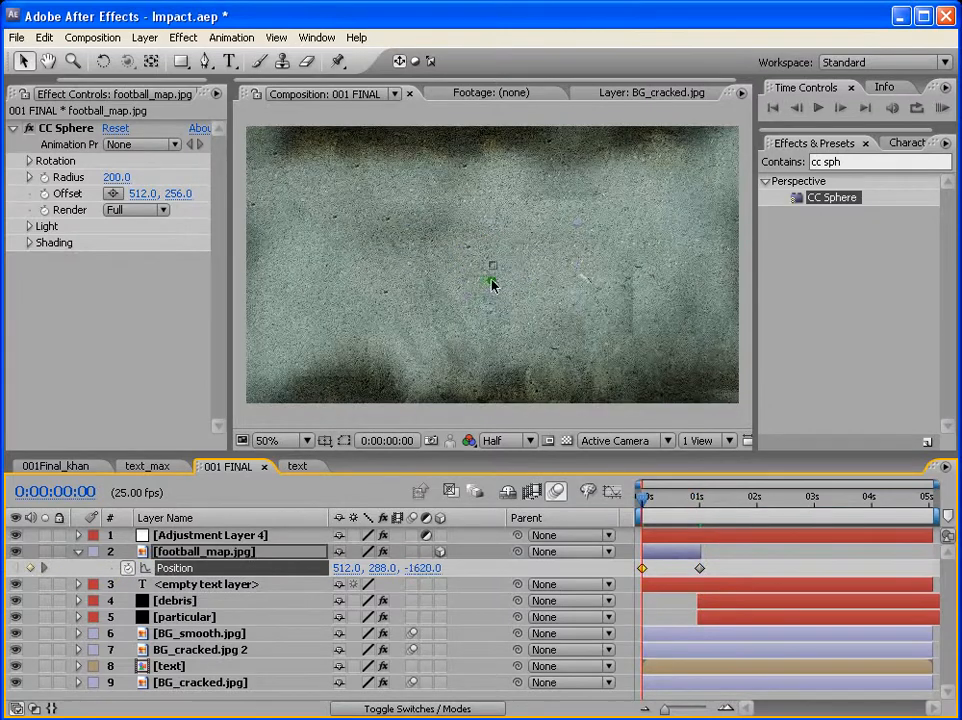
{"action": "scroll", "coordinate": [491, 275], "scroll_direction": "down", "scroll_amount": 2}
{"action": "left_click_drag", "start_coordinate": [395, 568], "coordinate": [467, 567]}
{"action": "scroll", "coordinate": [486, 341], "scroll_direction": "down", "scroll_amount": 1}
{"action": "scroll", "coordinate": [486, 341], "scroll_direction": "up", "scroll_amount": 1}
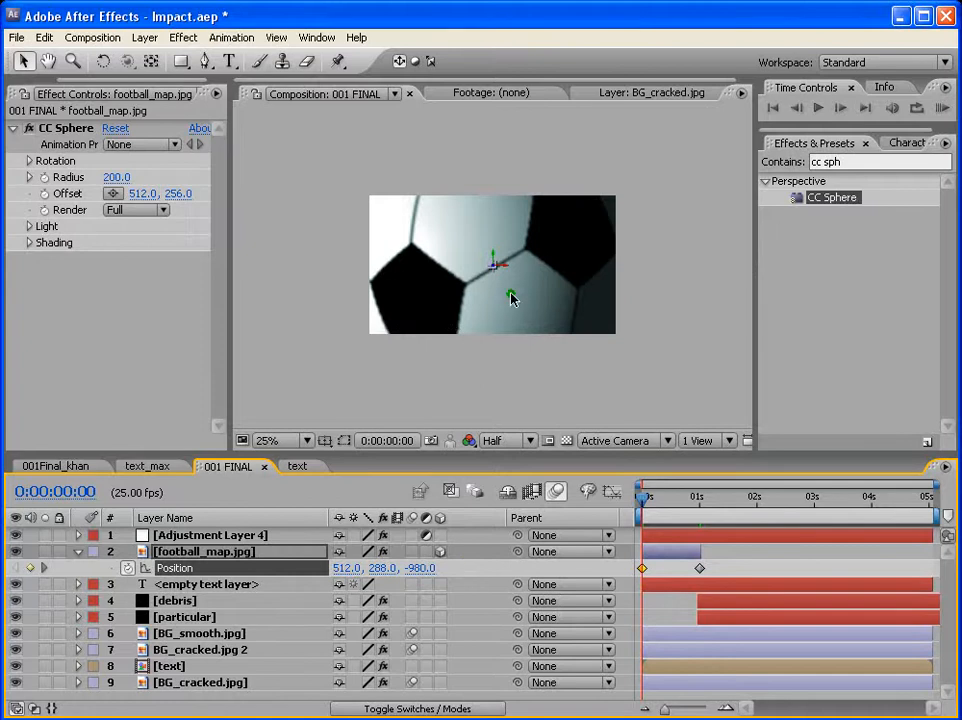
{"action": "left_click_drag", "start_coordinate": [499, 262], "coordinate": [336, 269]}
{"action": "left_click_drag", "start_coordinate": [425, 568], "coordinate": [387, 571]}
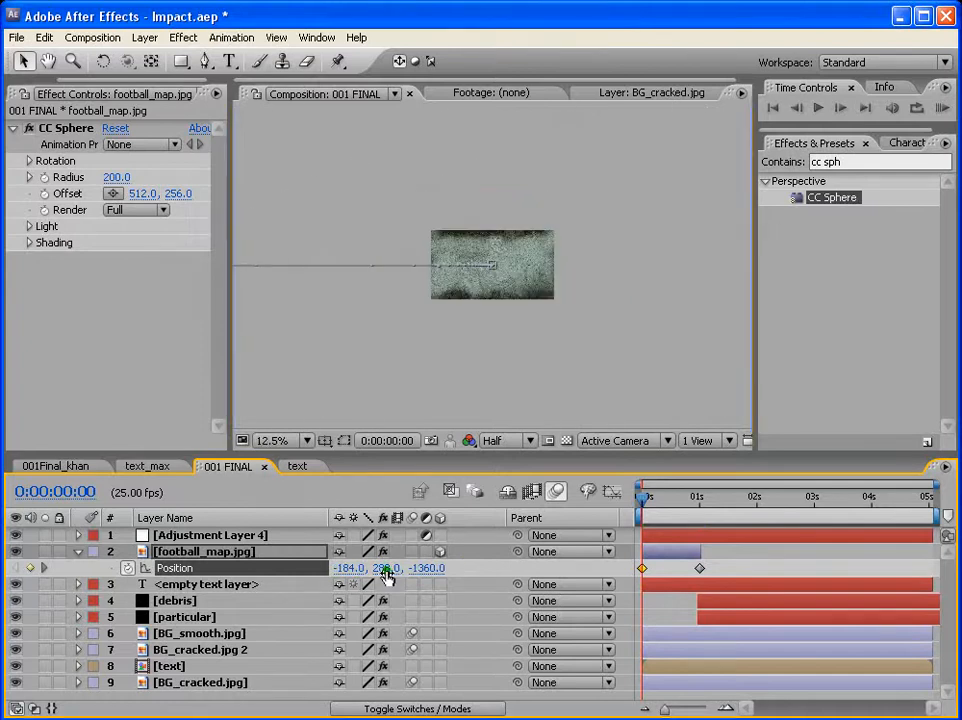
{"action": "scroll", "coordinate": [416, 273], "scroll_direction": "down", "scroll_amount": 1}
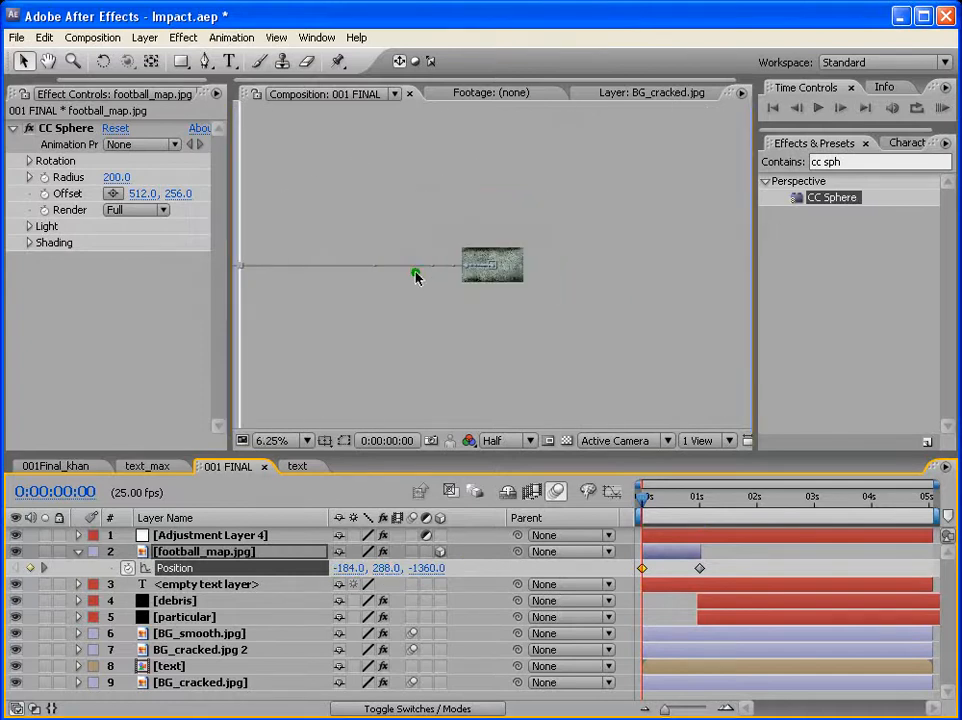
{"action": "scroll", "coordinate": [545, 239], "scroll_direction": "up", "scroll_amount": 2}
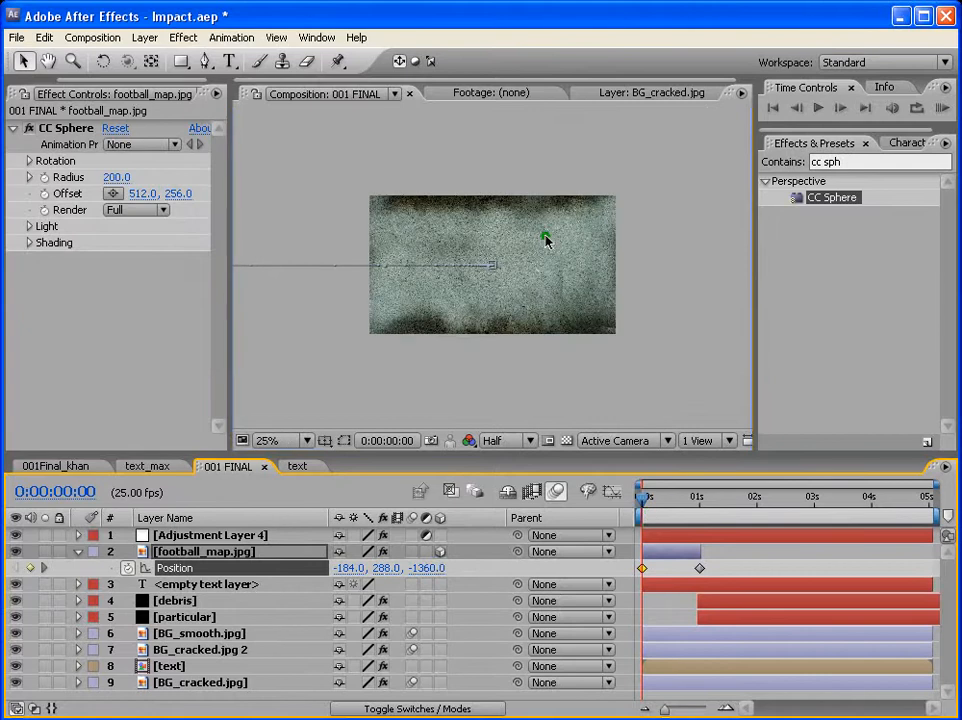
Run a RAM preview of the football's flight into the wall
{"action": "left_click", "coordinate": [932, 107]}
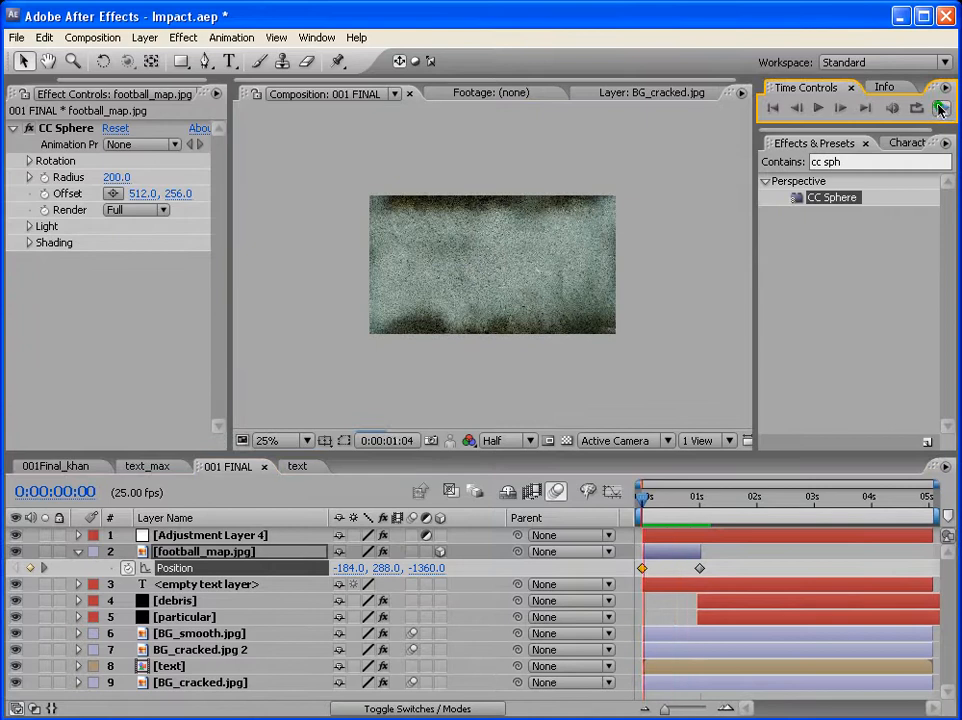
{"action": "key", "text": "space"}
{"action": "scroll", "coordinate": [565, 282], "scroll_direction": "up", "scroll_amount": 2}
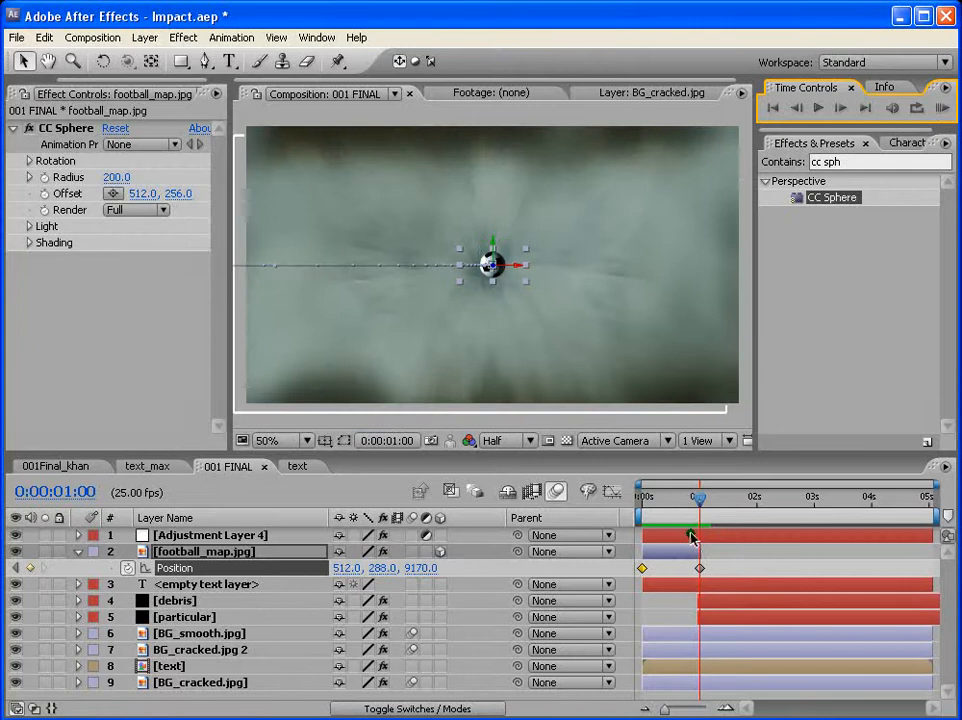
Delay the football's first Position keyframe to 0:00:00:10
{"action": "key", "text": "comma"}
{"action": "left_click_drag", "start_coordinate": [705, 501], "coordinate": [665, 503]}
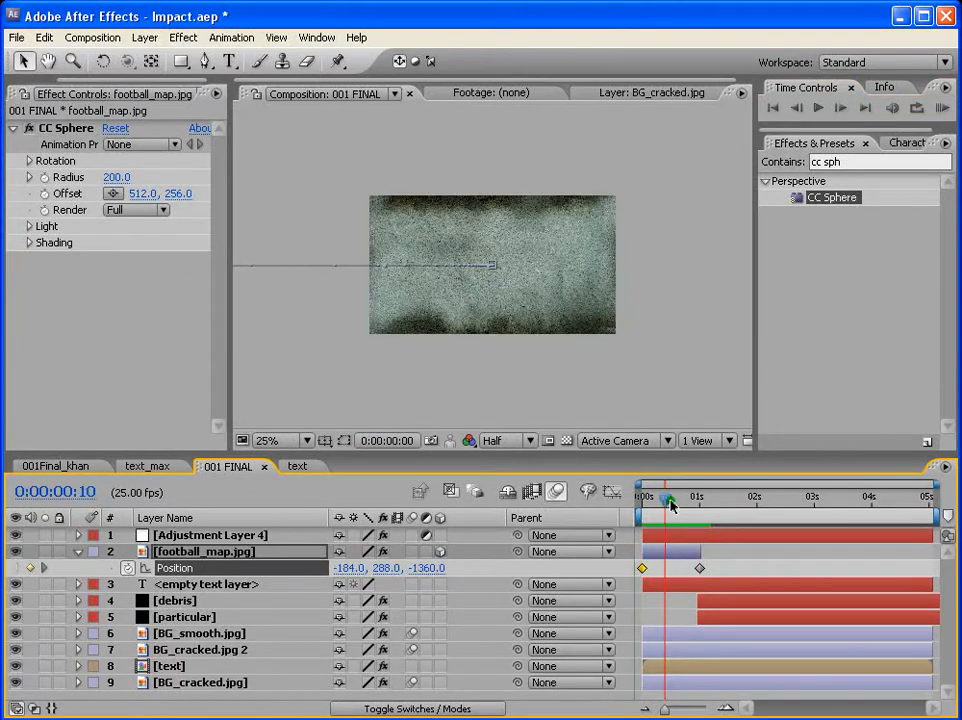
{"action": "left_click_drag", "start_coordinate": [643, 569], "coordinate": [665, 568]}
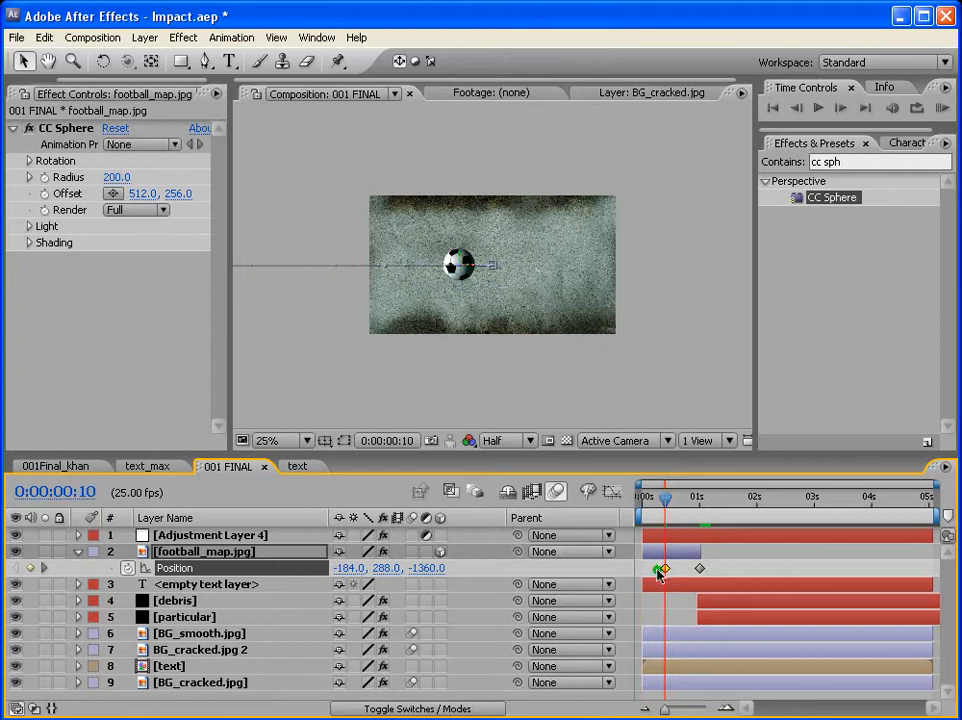
At 0:00:00:16, add a Position keyframe at 1522.4, 144, 2852 to curve the football's path, and preview the motion
{"action": "left_click_drag", "start_coordinate": [668, 500], "coordinate": [679, 498]}
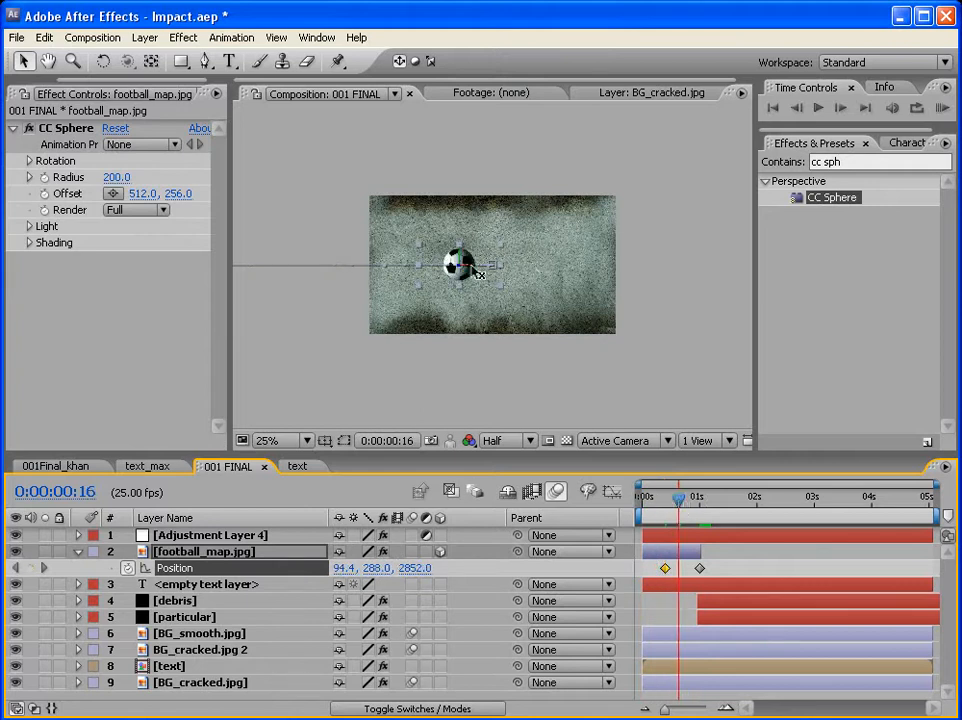
{"action": "left_click_drag", "start_coordinate": [479, 273], "coordinate": [580, 226]}
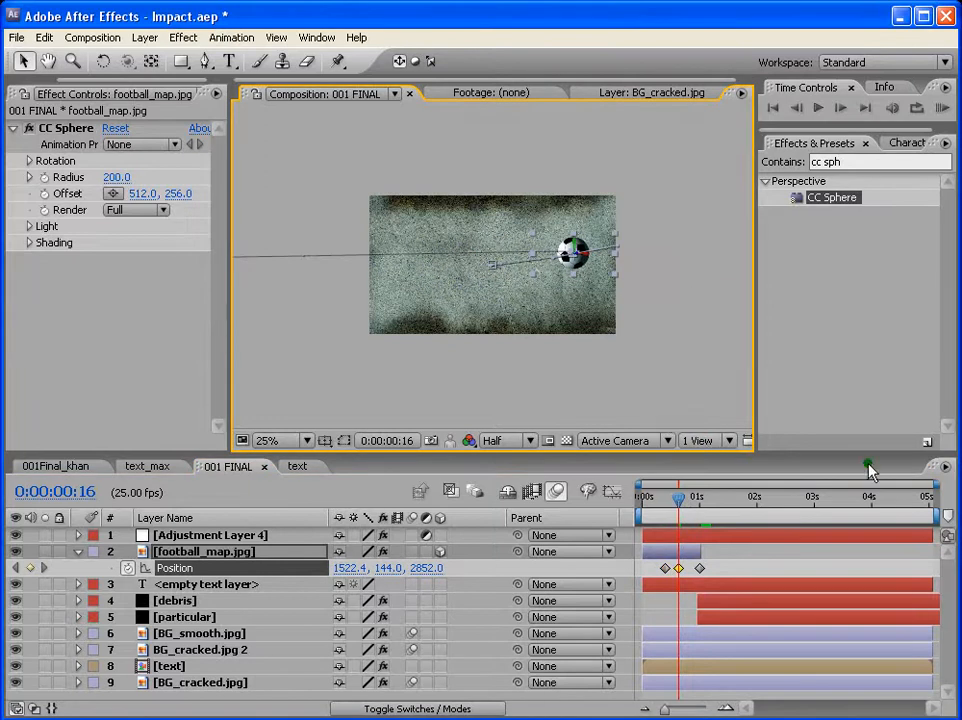
{"action": "left_click", "coordinate": [941, 108]}
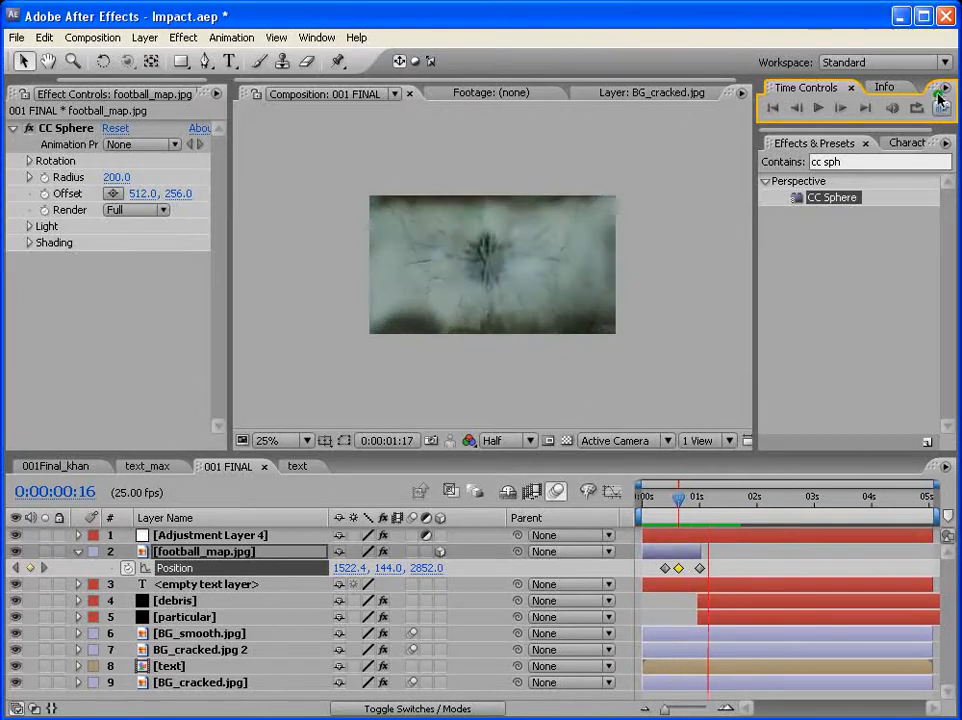
{"action": "key", "text": "space"}
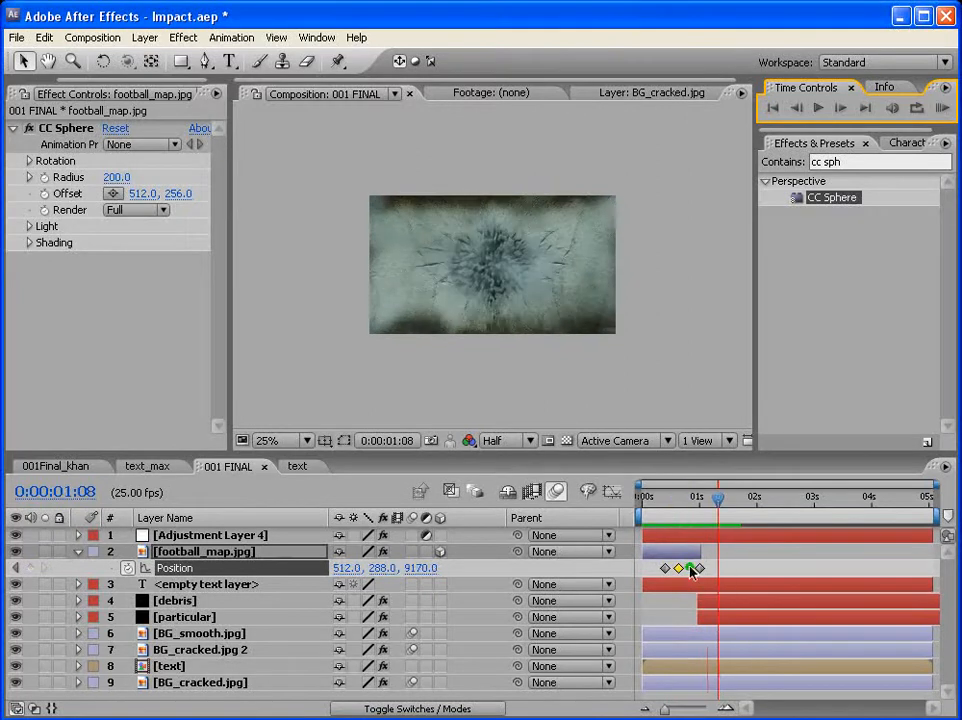
Shift the football's first Position keyframe to 0:00:00:12 and the middle one to 0:00:00:19
{"action": "left_click_drag", "start_coordinate": [690, 568], "coordinate": [705, 568]}
{"action": "left_click_drag", "start_coordinate": [719, 495], "coordinate": [699, 500]}
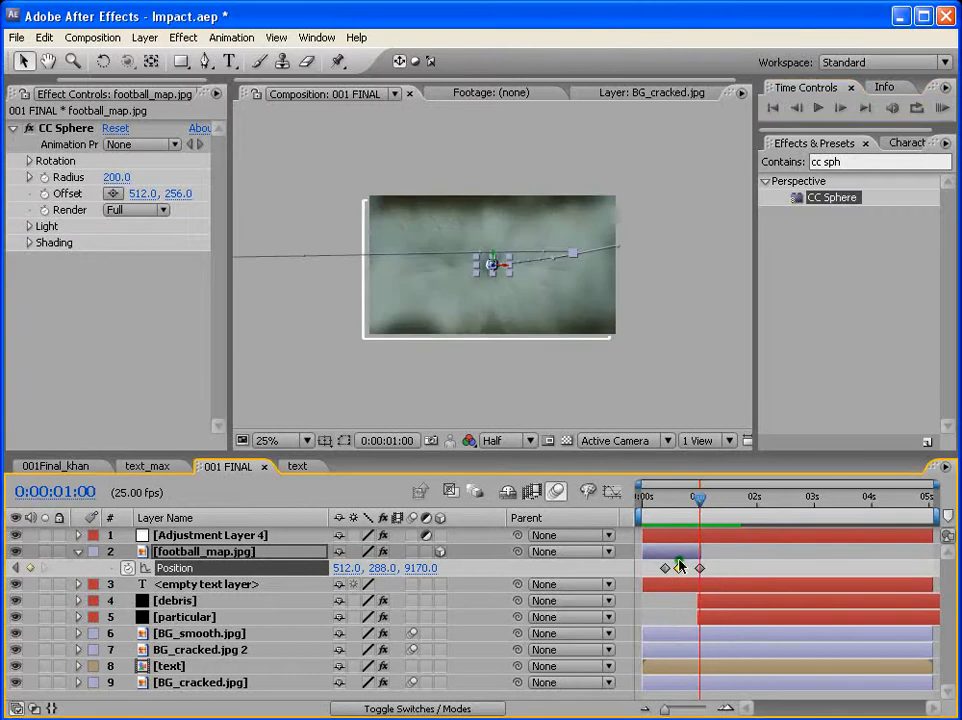
{"action": "left_click", "coordinate": [663, 568]}
{"action": "left_click_drag", "start_coordinate": [665, 569], "coordinate": [690, 576]}
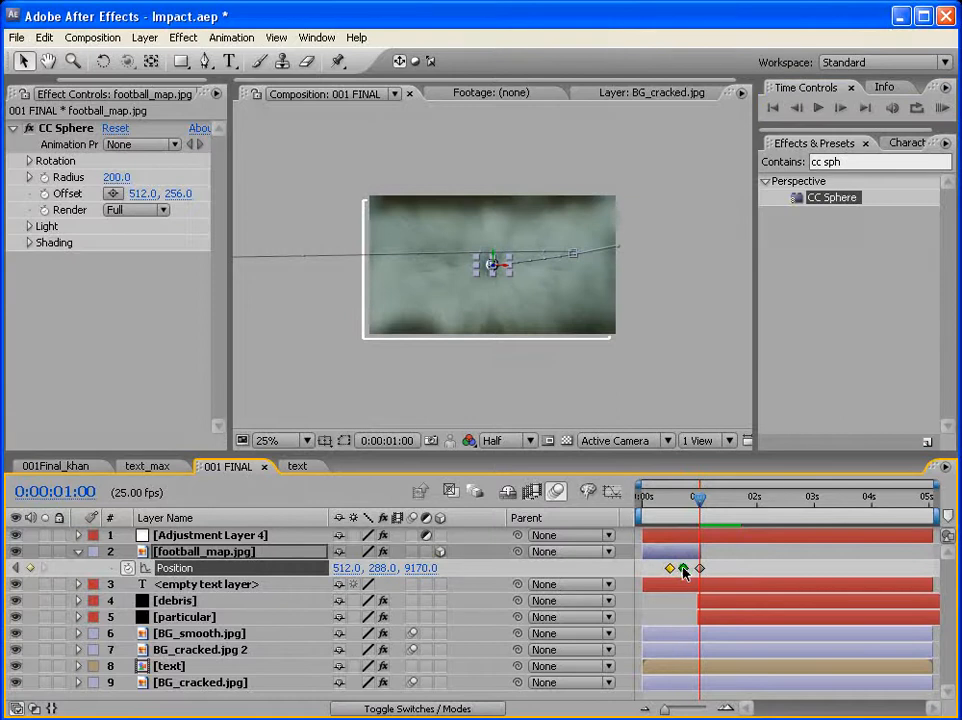
Enable motion blur for the football_map.jpg layer and RAM preview the retimed shot at 50% magnification
{"action": "left_click", "coordinate": [684, 498]}
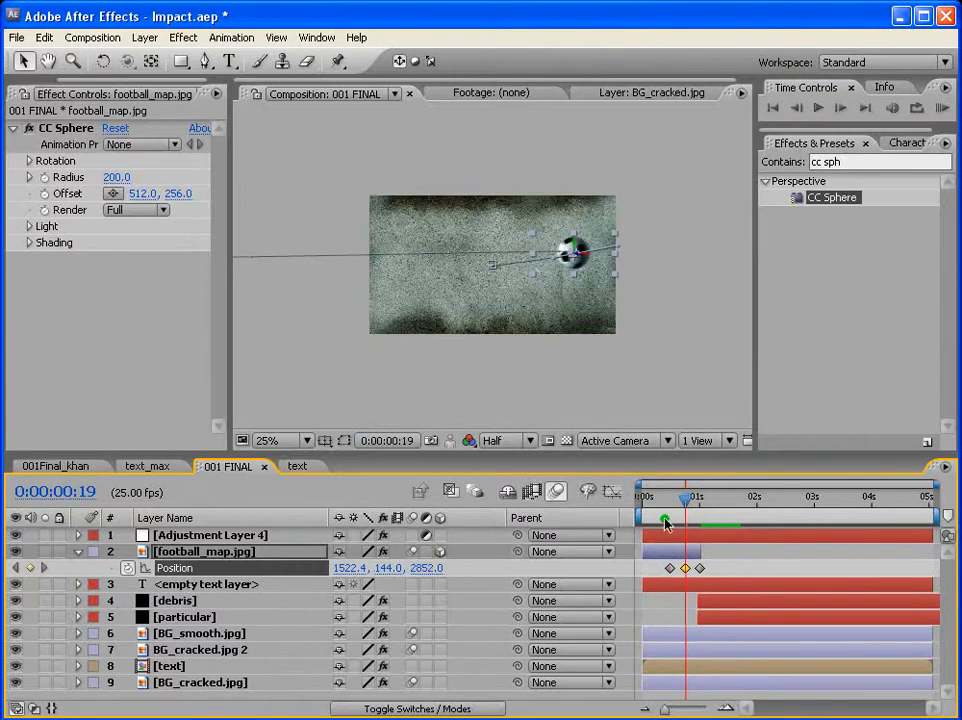
{"action": "left_click", "coordinate": [938, 104]}
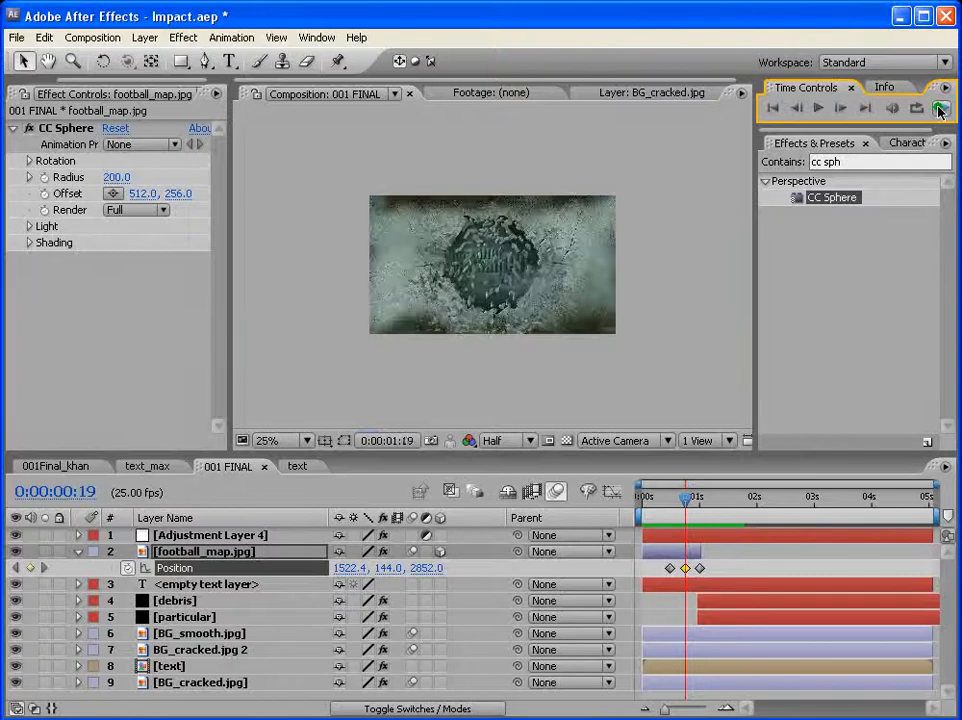
{"action": "scroll", "coordinate": [420, 261], "scroll_direction": "up", "scroll_amount": 1}
{"action": "left_click", "coordinate": [940, 107]}
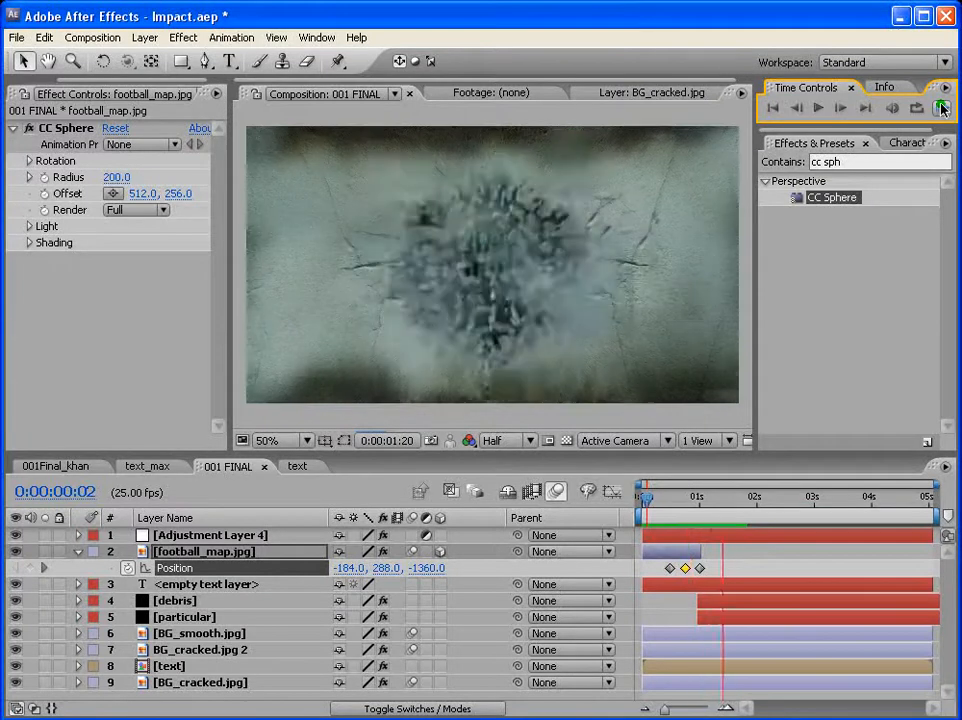
At 0:00:01:00, set keyframes for all three CC Sphere rotation properties
{"action": "left_click", "coordinate": [693, 505]}
{"action": "left_click", "coordinate": [697, 497]}
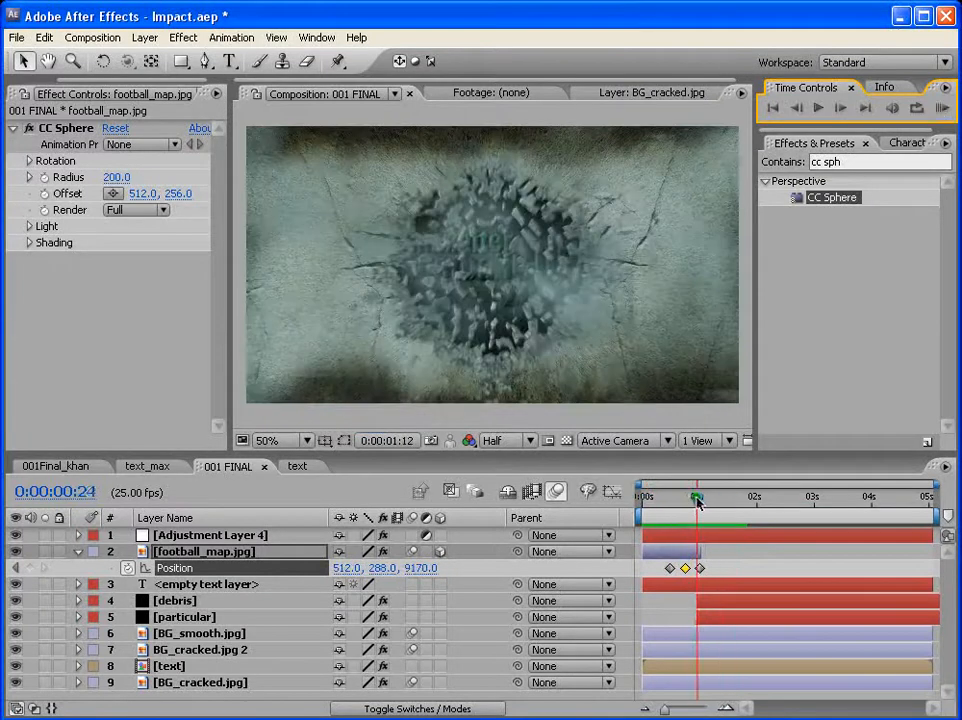
{"action": "left_click", "coordinate": [699, 497]}
{"action": "left_click", "coordinate": [29, 161]}
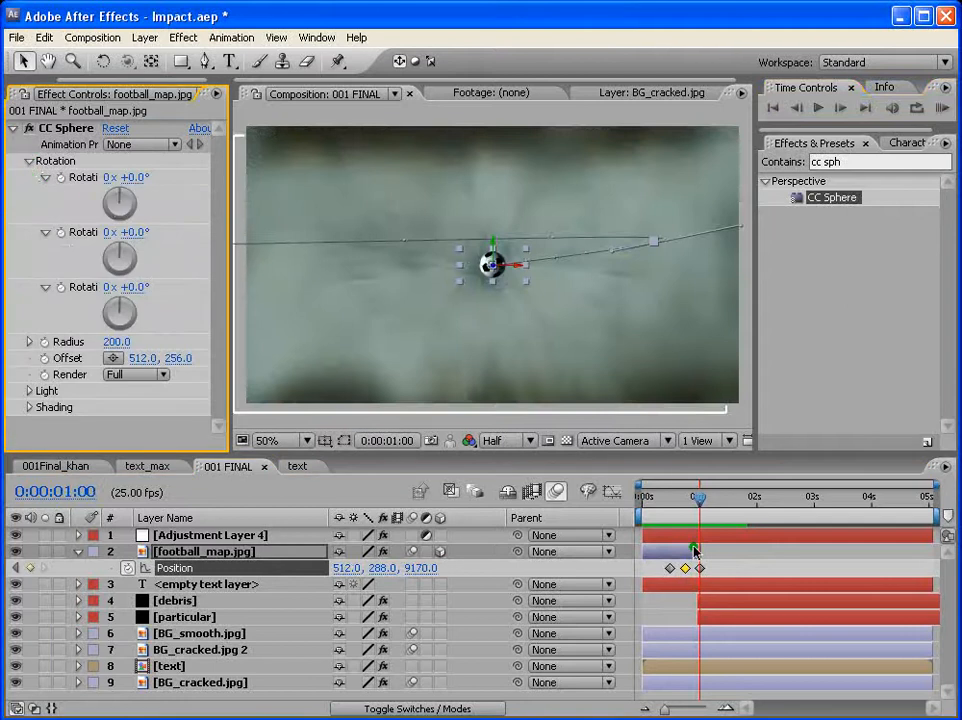
{"action": "left_click", "coordinate": [61, 179]}
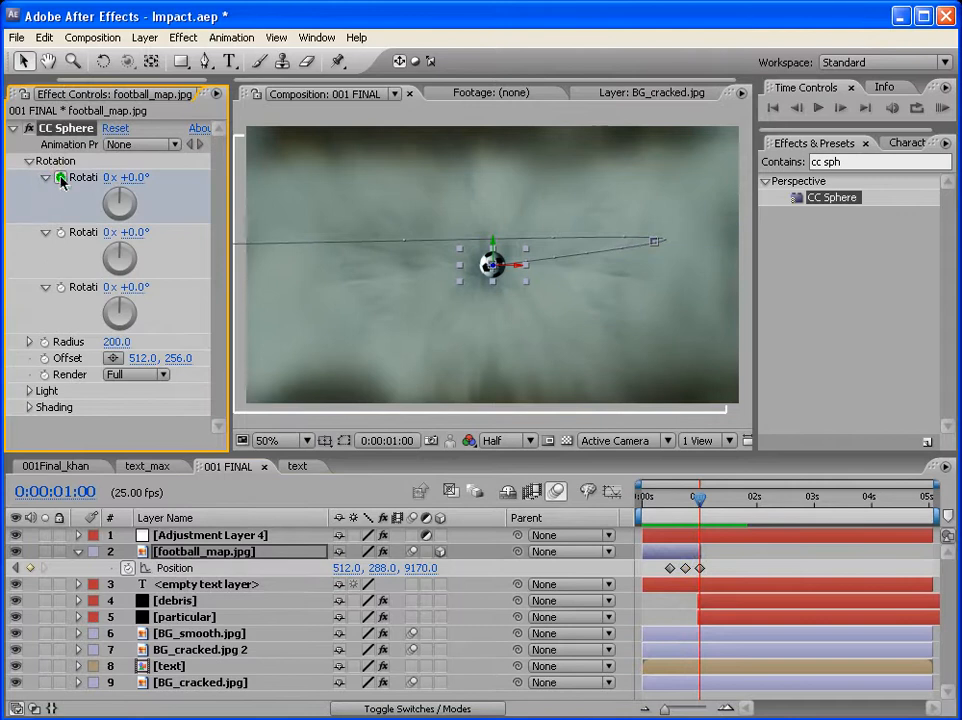
{"action": "left_click", "coordinate": [61, 232]}
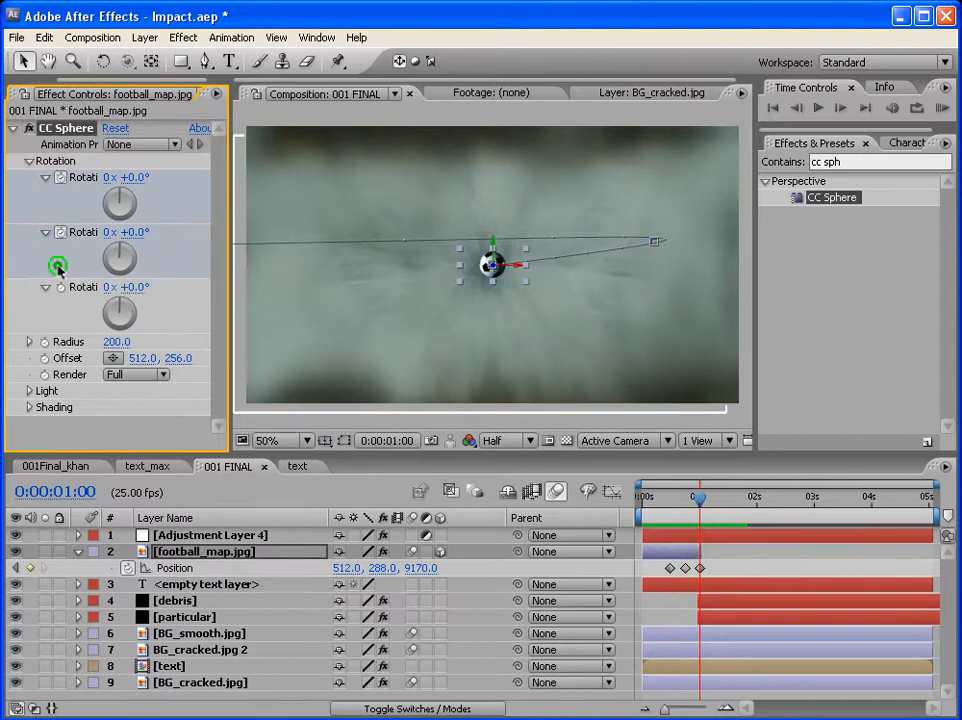
{"action": "left_click", "coordinate": [61, 287]}
At 0:00:00:12, set the football's three CC Sphere rotations to 86°, -116° and -111°, and RAM preview the spin
{"action": "left_click_drag", "start_coordinate": [720, 507], "coordinate": [672, 507]}
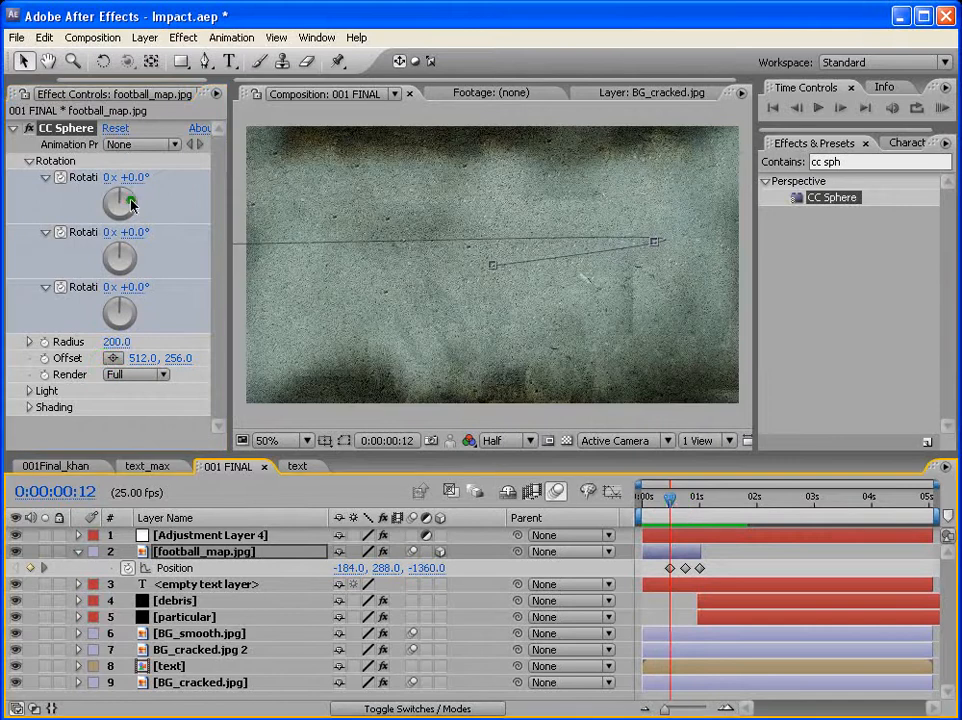
{"action": "left_click_drag", "start_coordinate": [127, 207], "coordinate": [136, 204]}
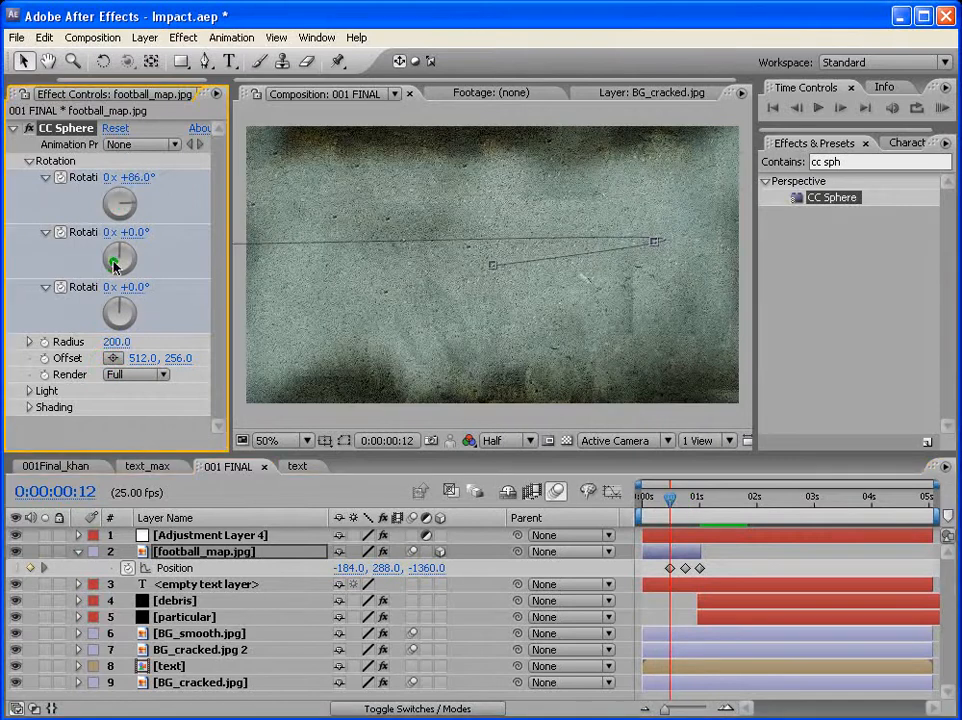
{"action": "left_click_drag", "start_coordinate": [118, 262], "coordinate": [106, 262]}
{"action": "left_click", "coordinate": [112, 318]}
{"action": "left_click", "coordinate": [943, 110]}
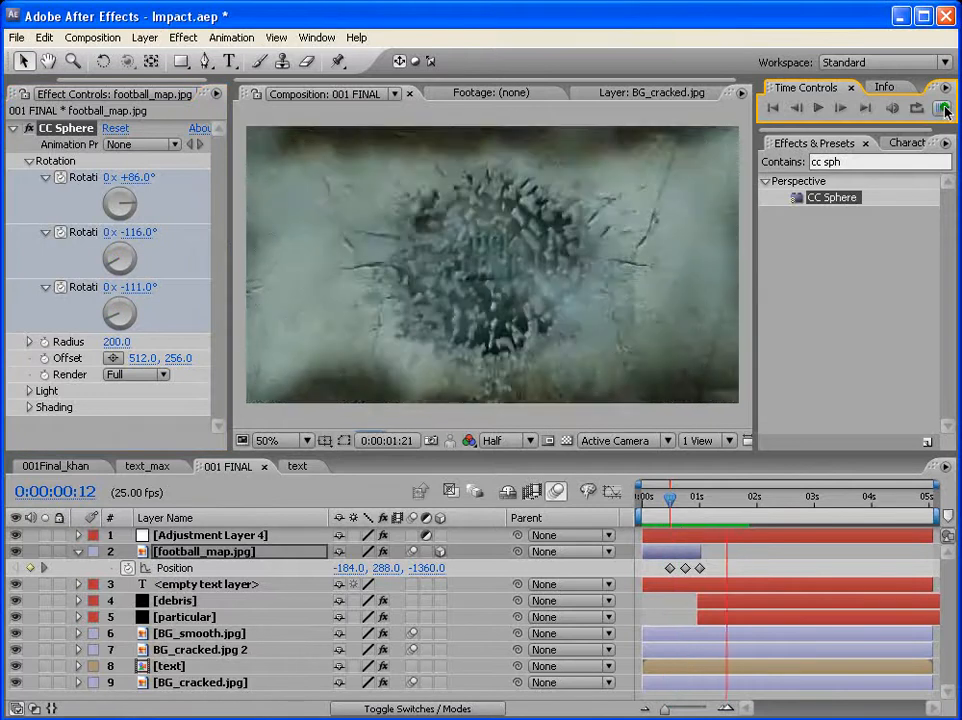
{"action": "left_click", "coordinate": [943, 108]}
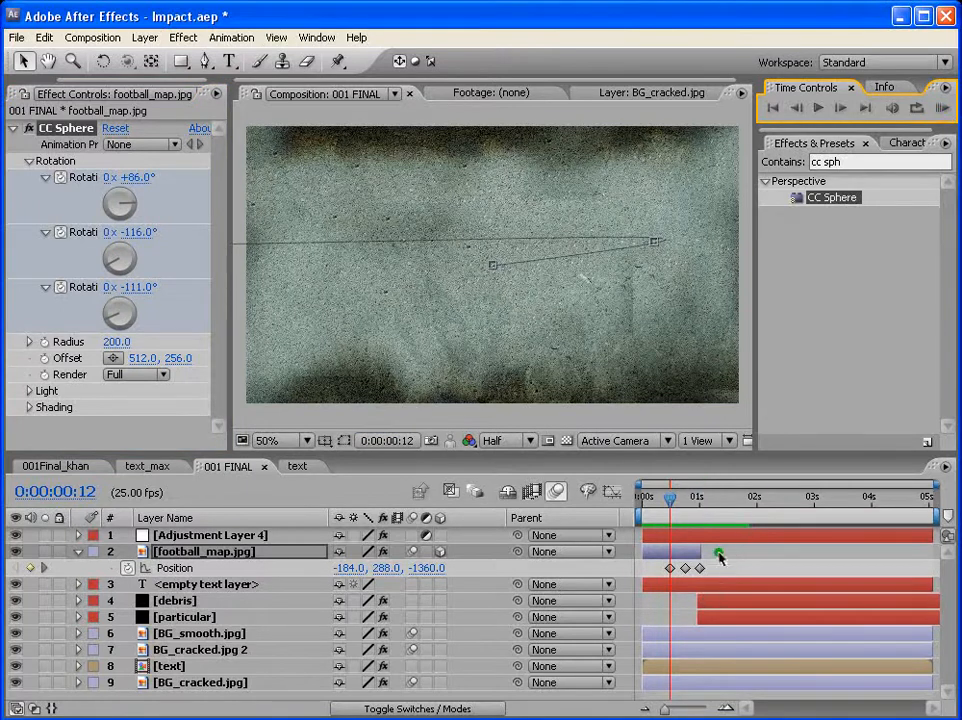
Duplicate the football_map.jpg layer and slide the copy along the timeline to start just after 0:00:02:14
{"action": "left_click", "coordinate": [78, 551]}
{"action": "scroll", "coordinate": [600, 311], "scroll_direction": "down", "scroll_amount": 1}
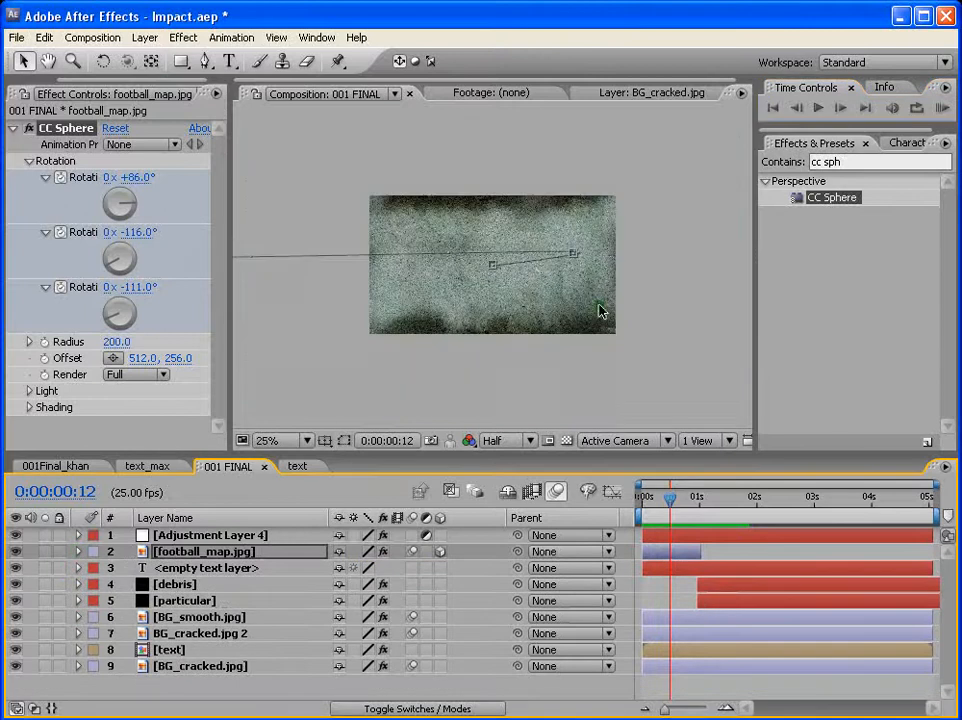
{"action": "left_click", "coordinate": [789, 499]}
{"action": "left_click", "coordinate": [660, 553]}
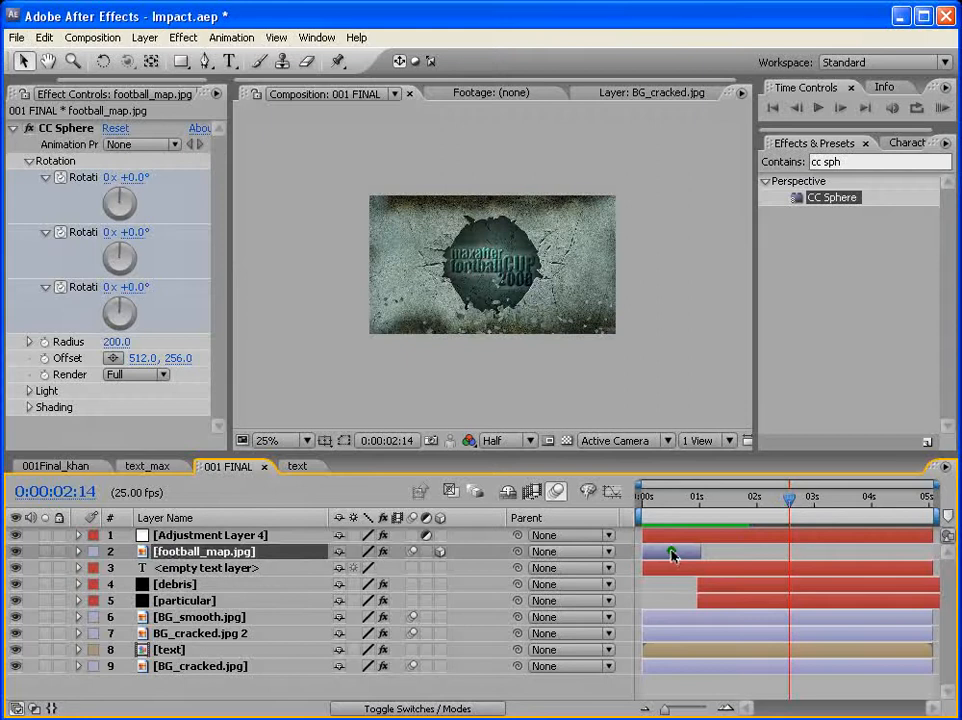
{"action": "key", "text": "ctrl+d"}
{"action": "left_click_drag", "start_coordinate": [656, 555], "coordinate": [797, 558]}
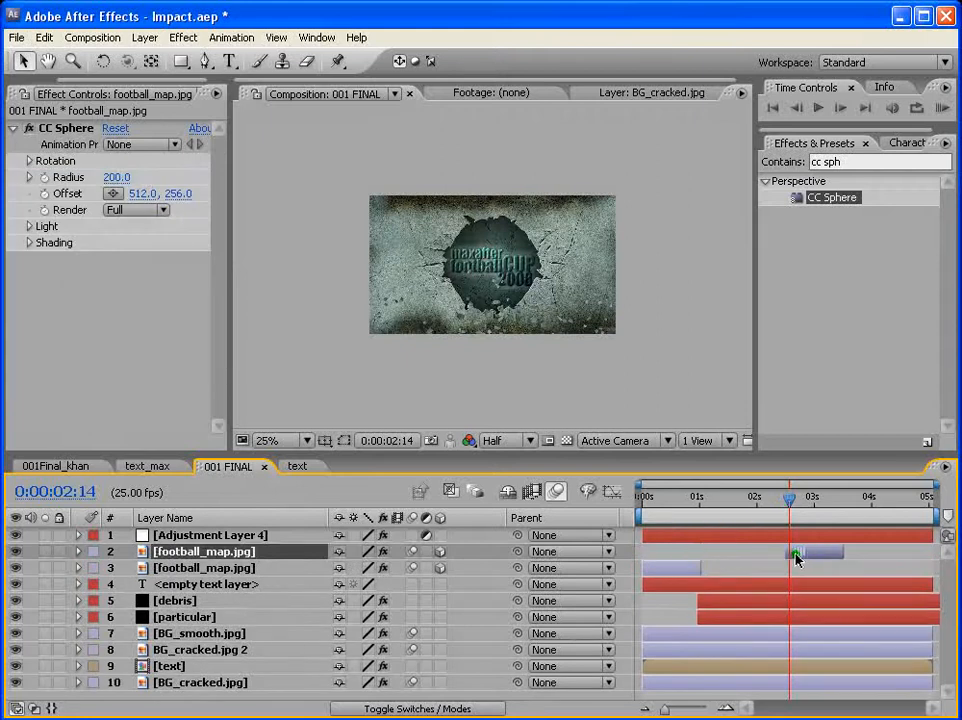
{"action": "scroll", "coordinate": [636, 326], "scroll_direction": "up", "scroll_amount": 2}
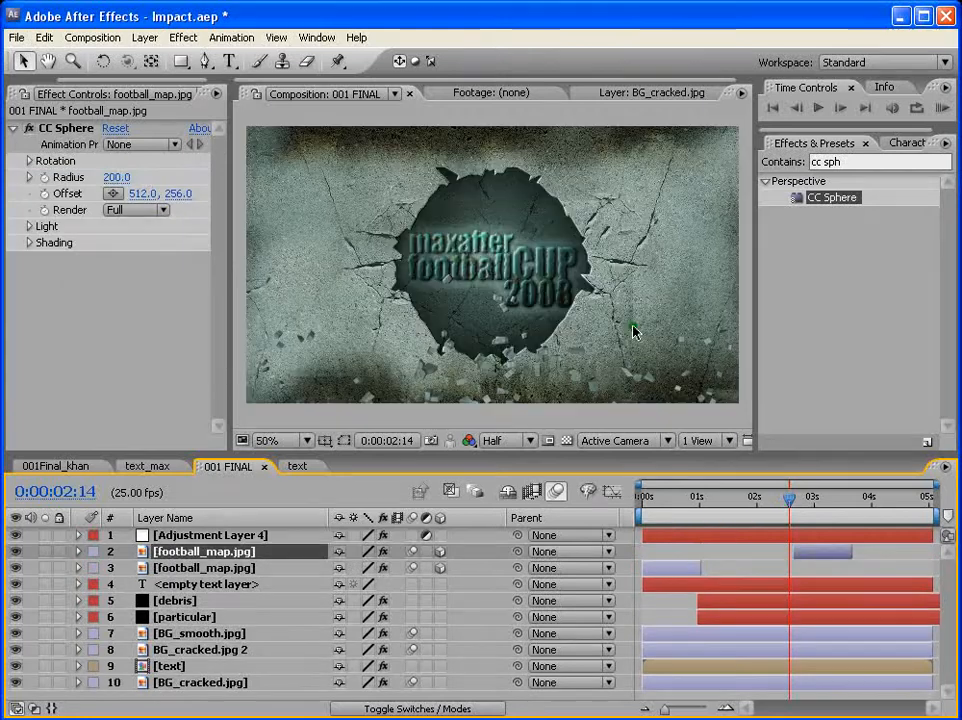
Reveal the duplicate football's Position keyframes, trim its start to the first keyframe at 0:00:03:03, and extend its end to the end of the composition
{"action": "mouse_move", "coordinate": [790, 498]}
{"action": "left_mouse_down"}
{"action": "mouse_move", "coordinate": [768, 498]}
{"action": "mouse_move", "coordinate": [806, 503]}
{"action": "left_mouse_up"}
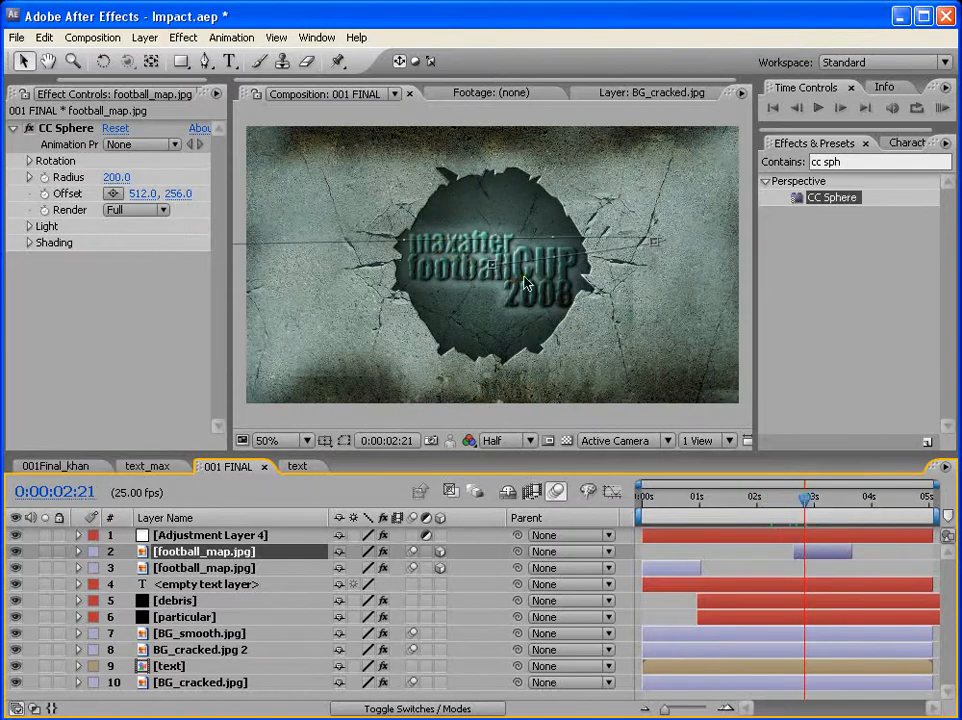
{"action": "key", "text": "comma"}
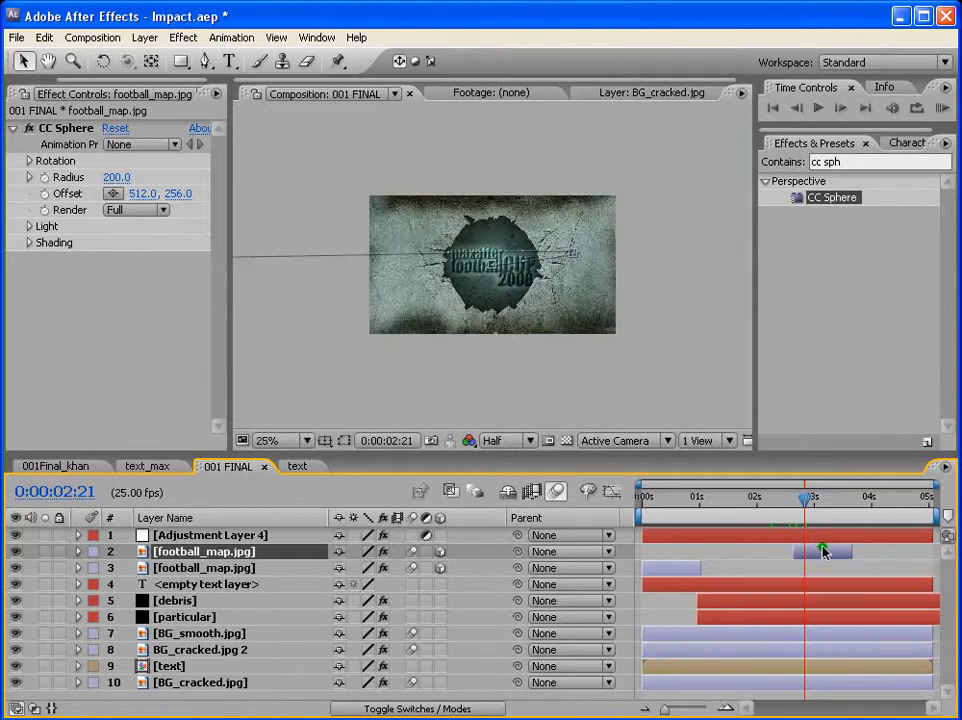
{"action": "key", "text": "p"}
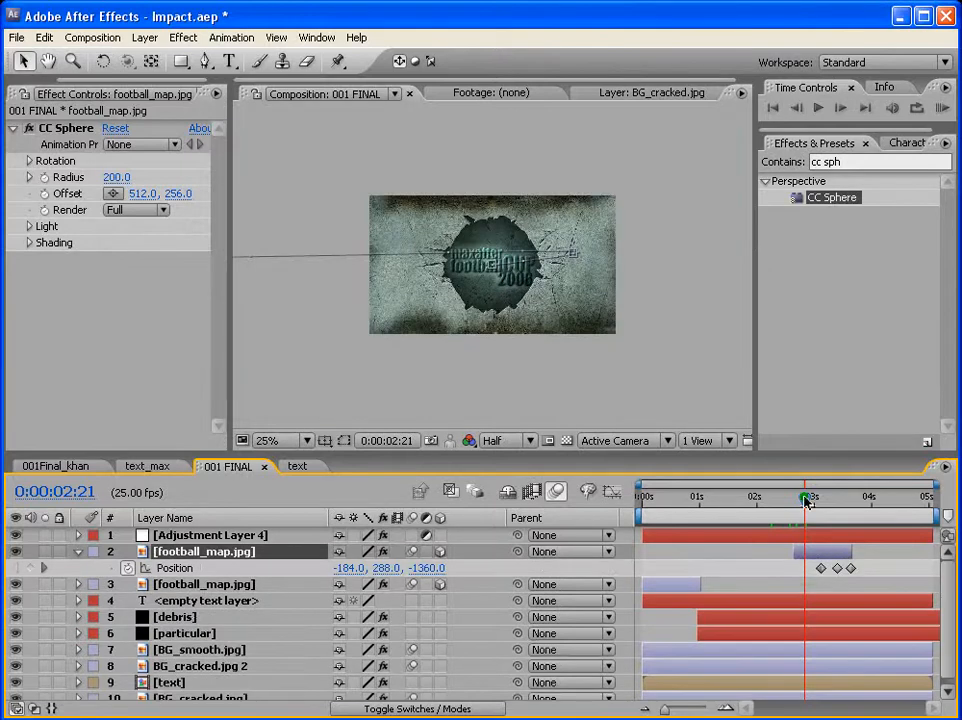
{"action": "left_click_drag", "start_coordinate": [805, 500], "coordinate": [821, 500]}
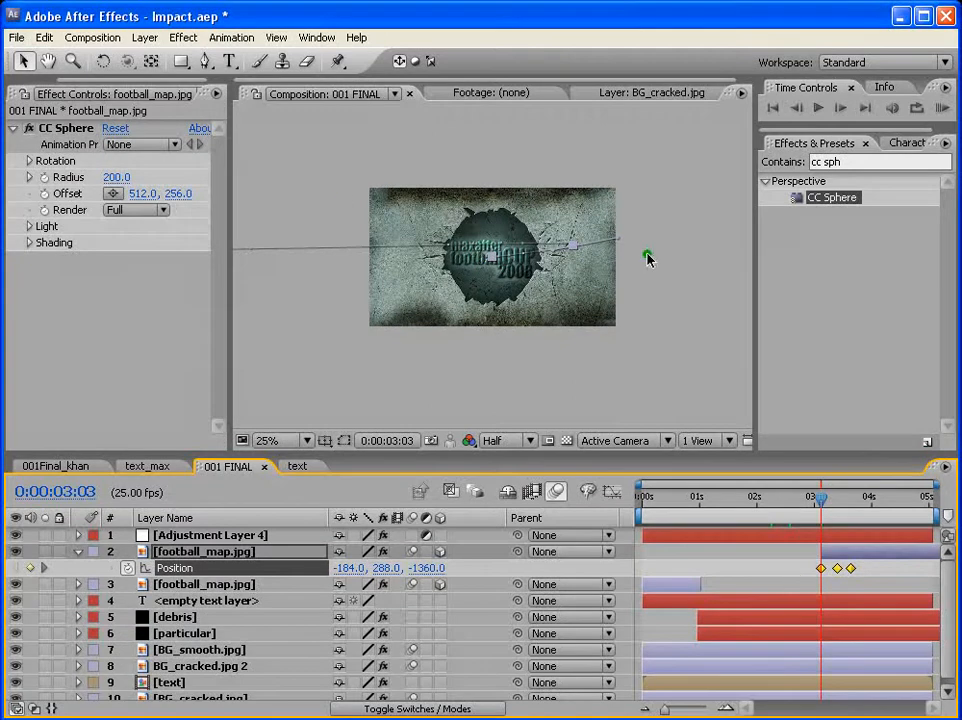
{"action": "key", "text": "comma"}
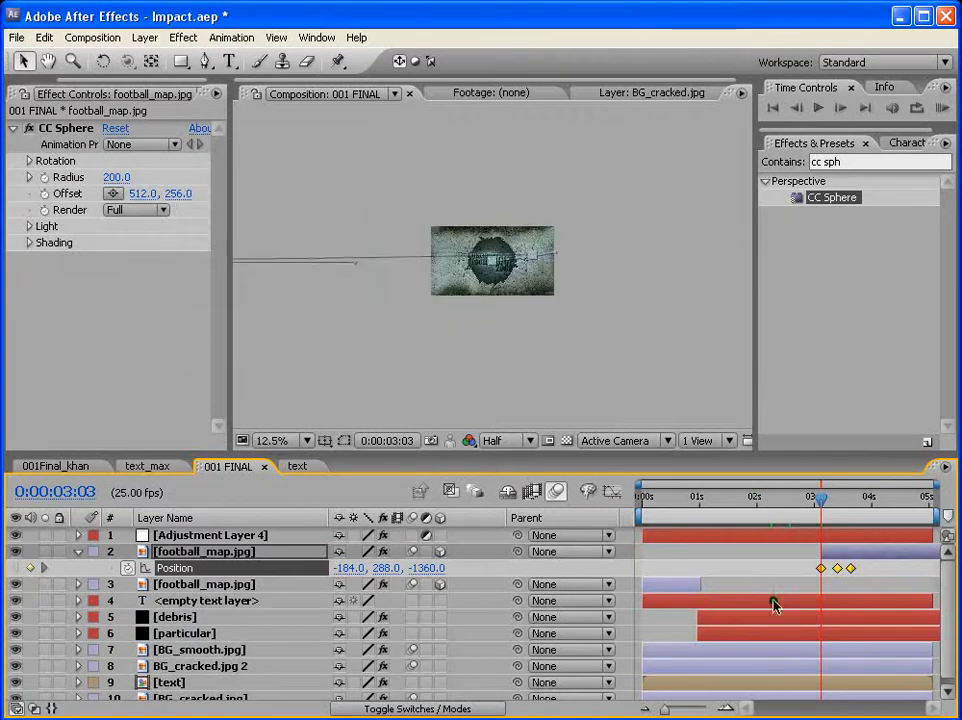
{"action": "key", "text": "period"}
Delete the duplicate football's first Position keyframe and set a new one at 0:00:03:03 with a larger Z value
{"action": "left_click", "coordinate": [828, 557]}
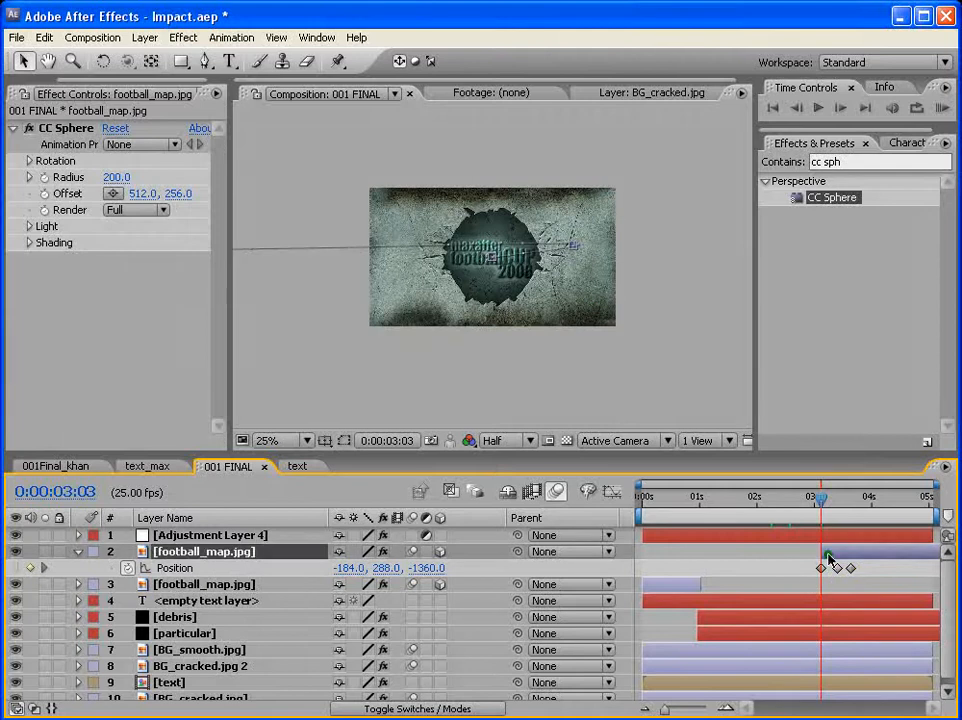
{"action": "left_click", "coordinate": [821, 569]}
{"action": "left_click", "coordinate": [820, 568]}
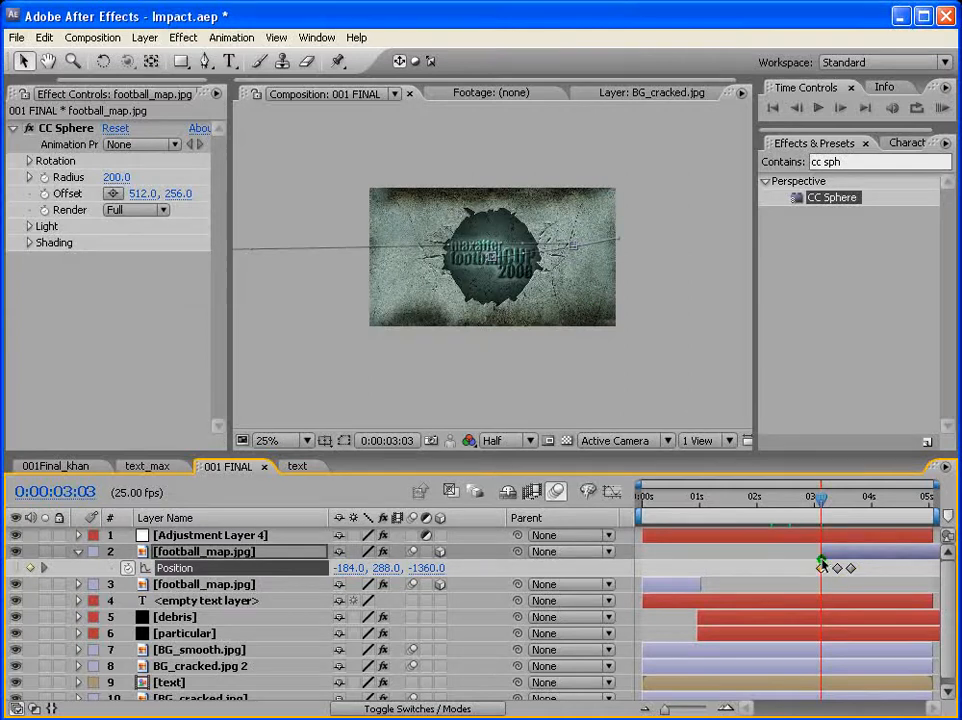
{"action": "key", "text": "Delete"}
{"action": "key", "text": "period"}
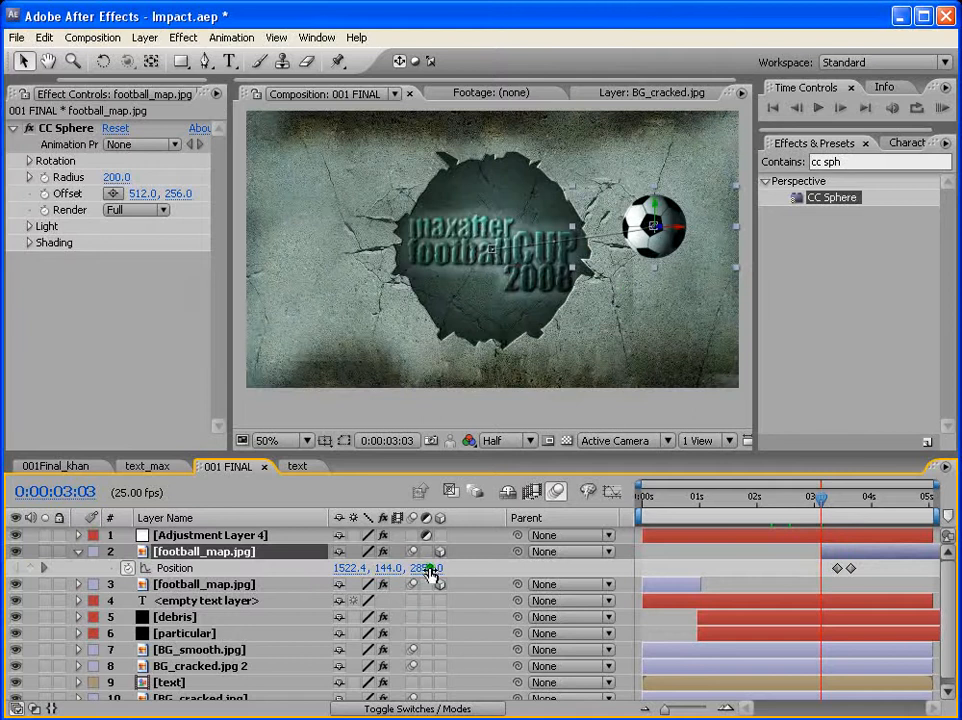
{"action": "left_click_drag", "start_coordinate": [430, 572], "coordinate": [575, 566]}
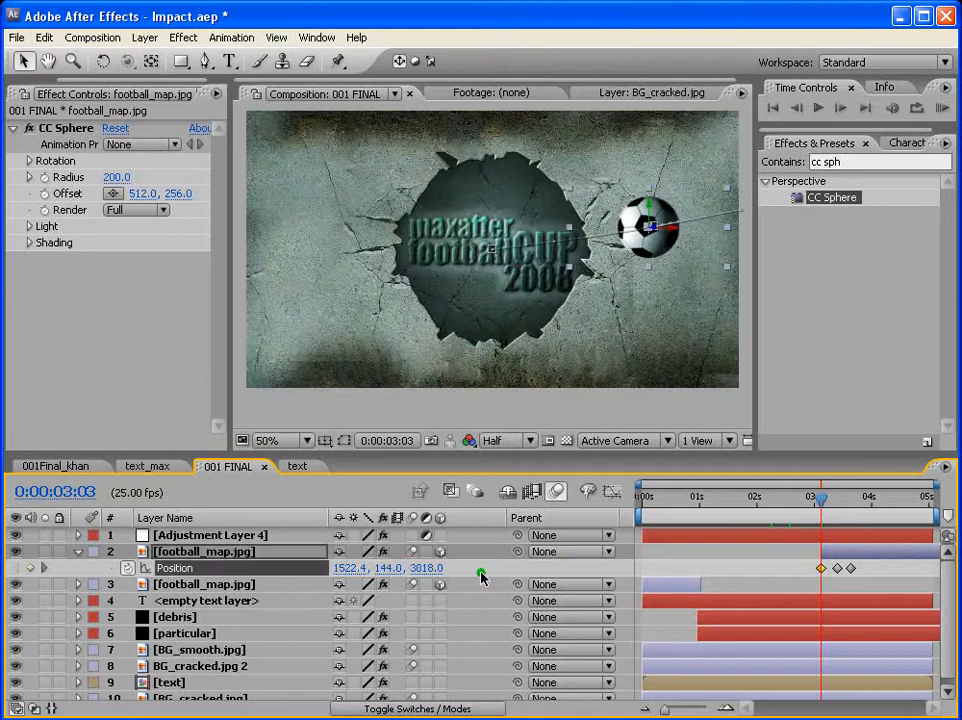